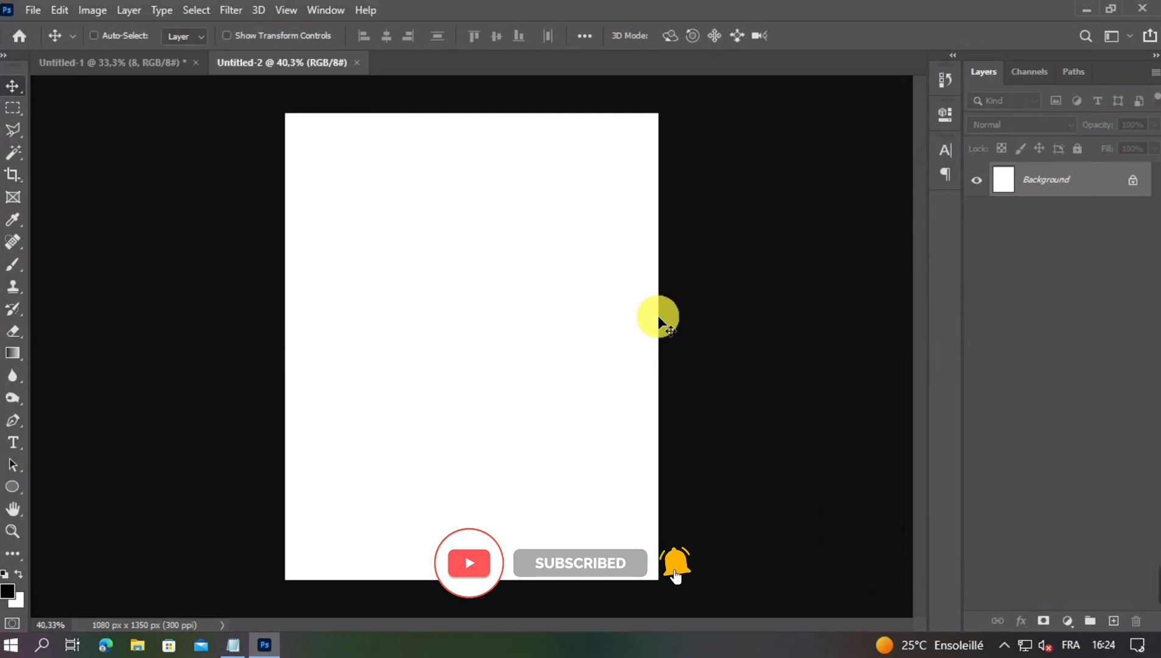
- Add a Solid Color fill layer above the white Background layer, leaving its color picker open
key("ctrl+plus")
key("ctrl+0")
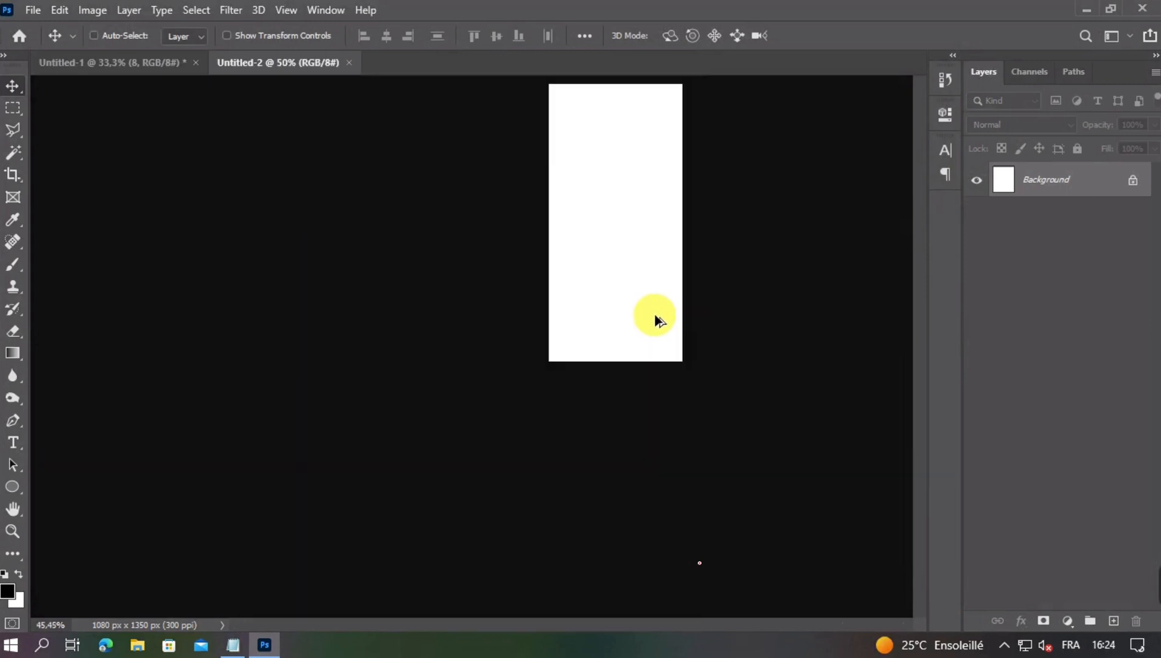
left_click(1076, 621)
left_click(1089, 316)
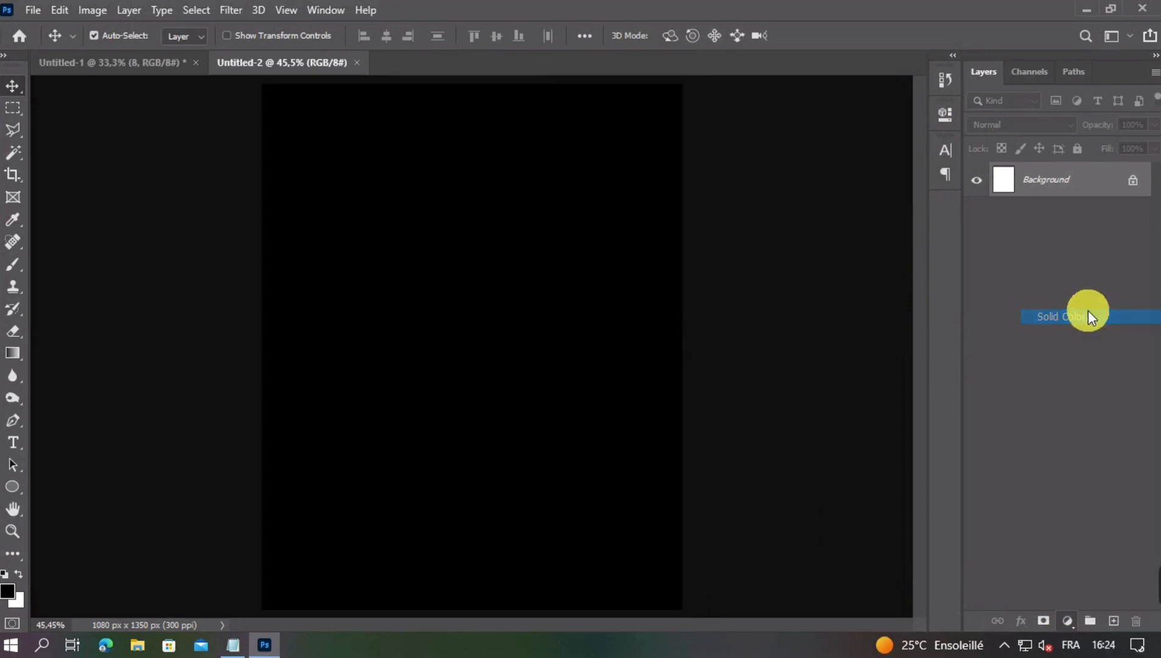
left_click_drag(951, 250, 666, 148)
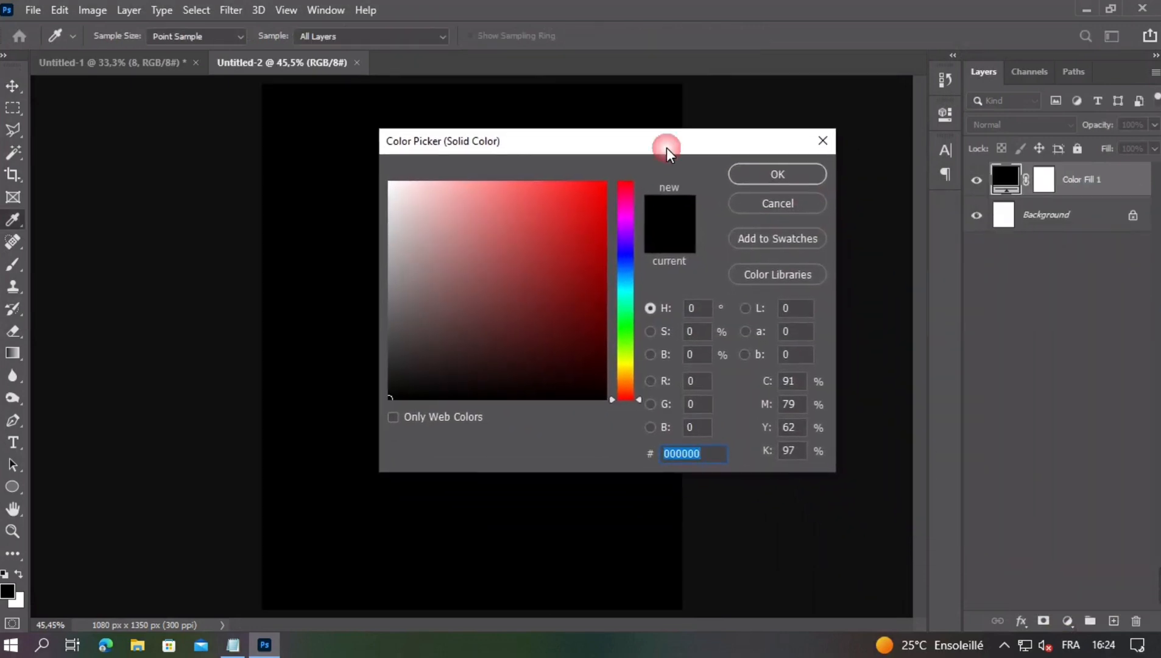
- Copy the hex code b02318 from the Notepad document and apply it as the fill layer's color
left_click(233, 644)
left_click(296, 425)
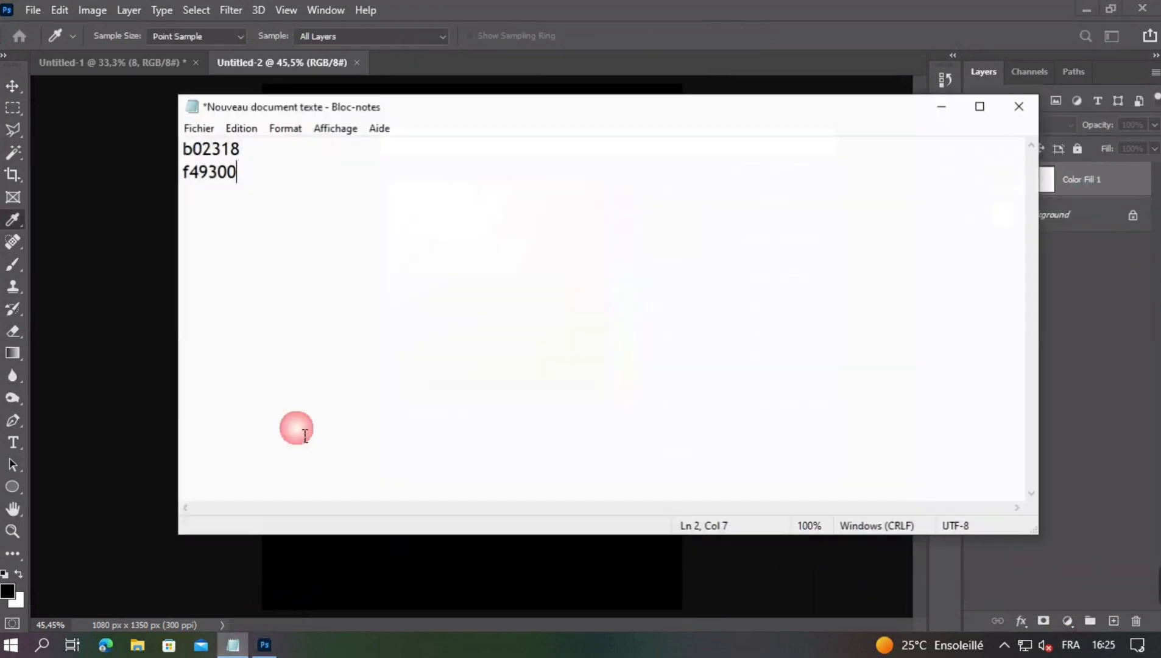
double_click(228, 155)
key("ctrl+c")
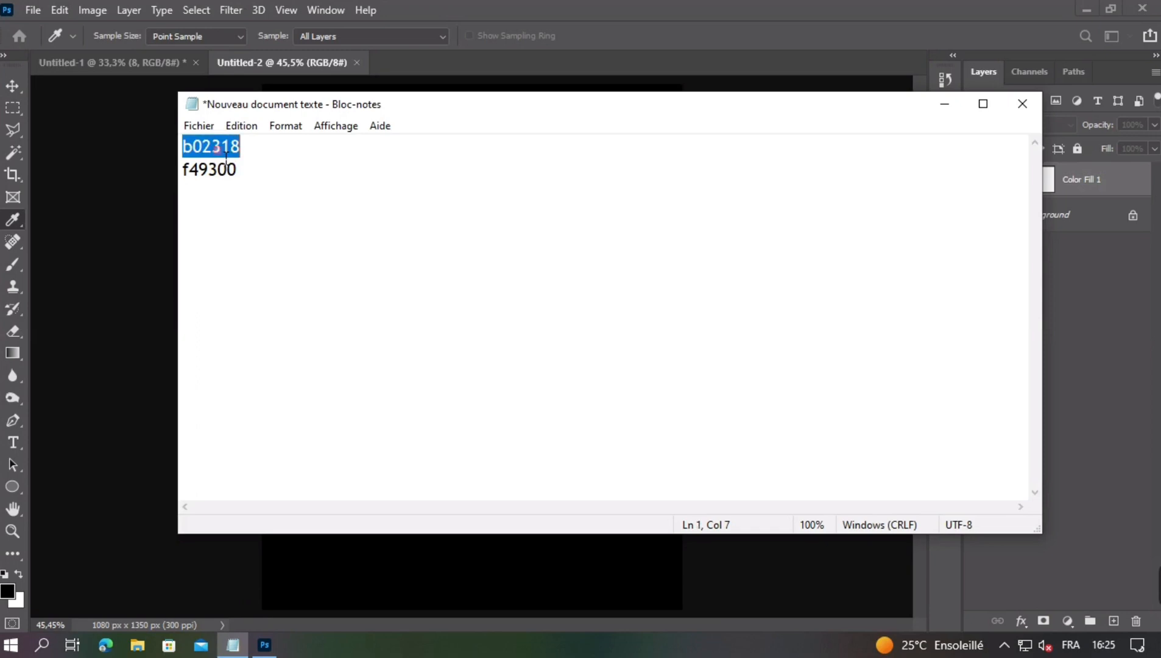
left_click(653, 63)
double_click(680, 454)
key("ctrl+v")
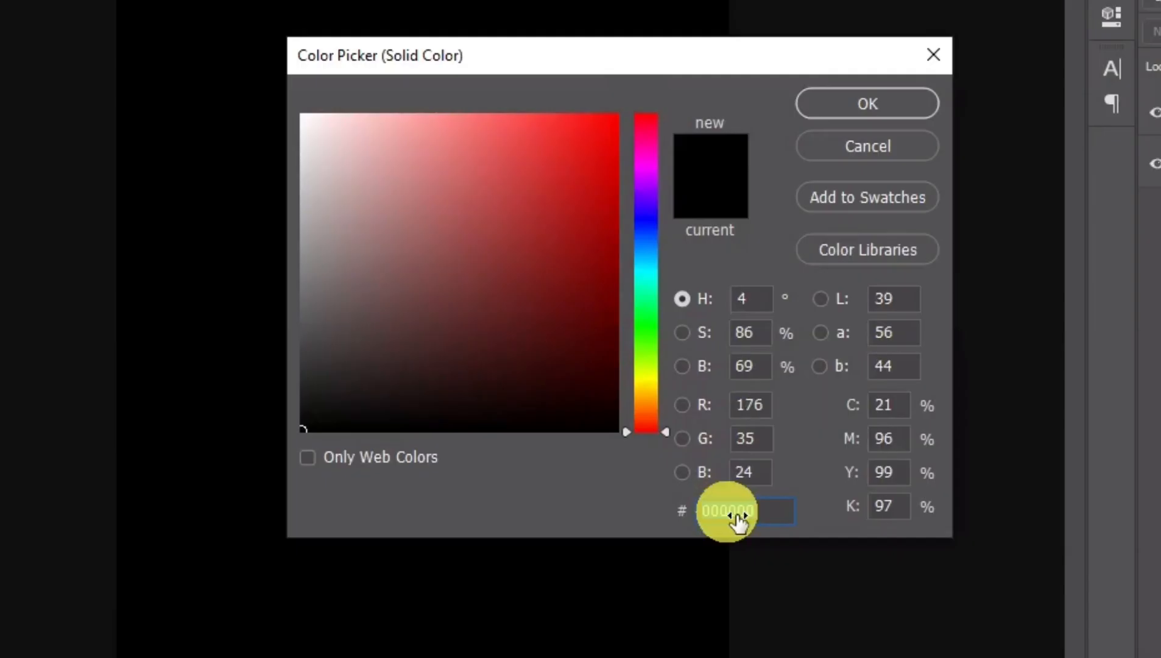
left_click_drag(768, 525, 635, 516)
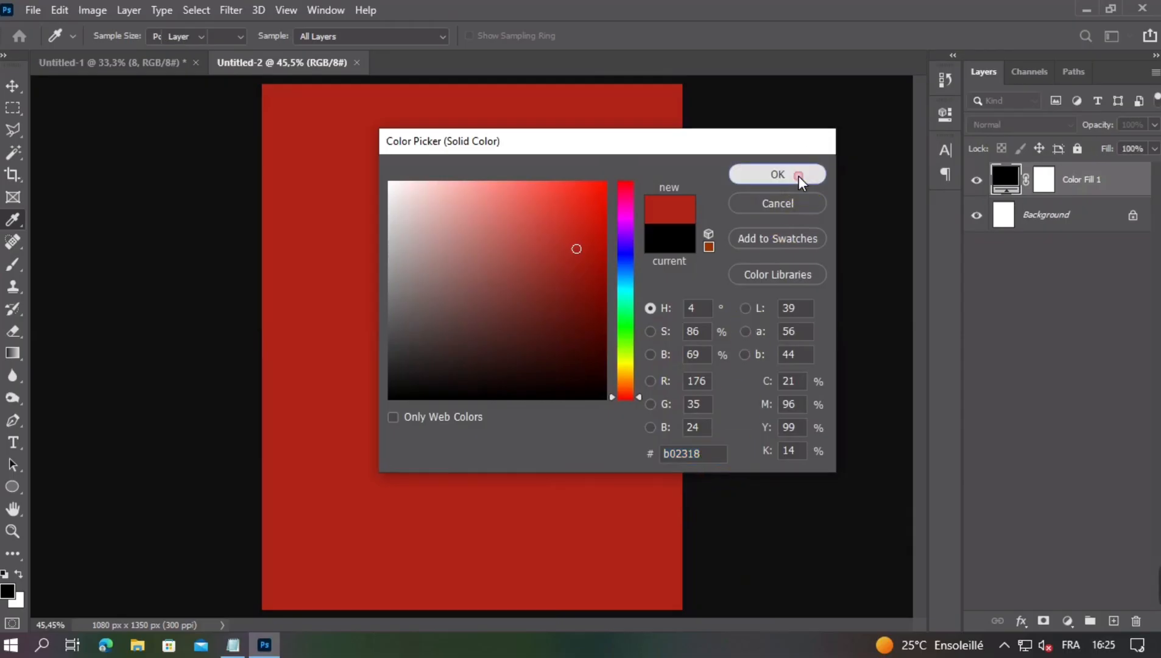
left_click(798, 175)
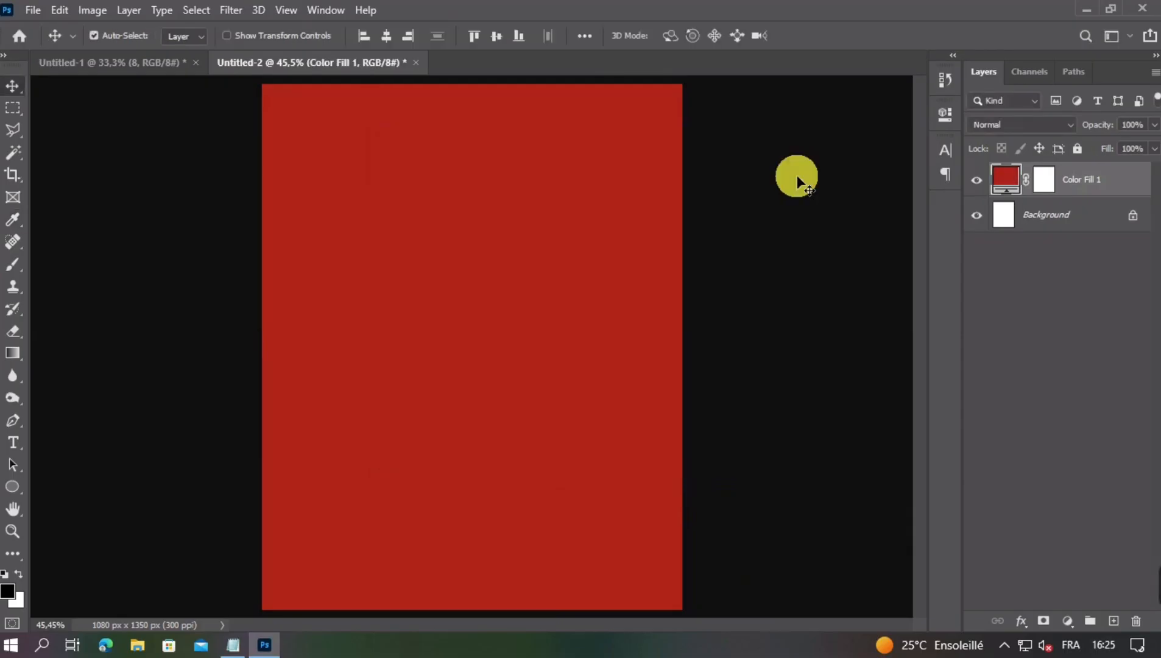
left_click(976, 180)
left_click(976, 180)
- Add a second Solid Color fill layer and copy the hex code f49300 from the Notepad document
left_click(1065, 620)
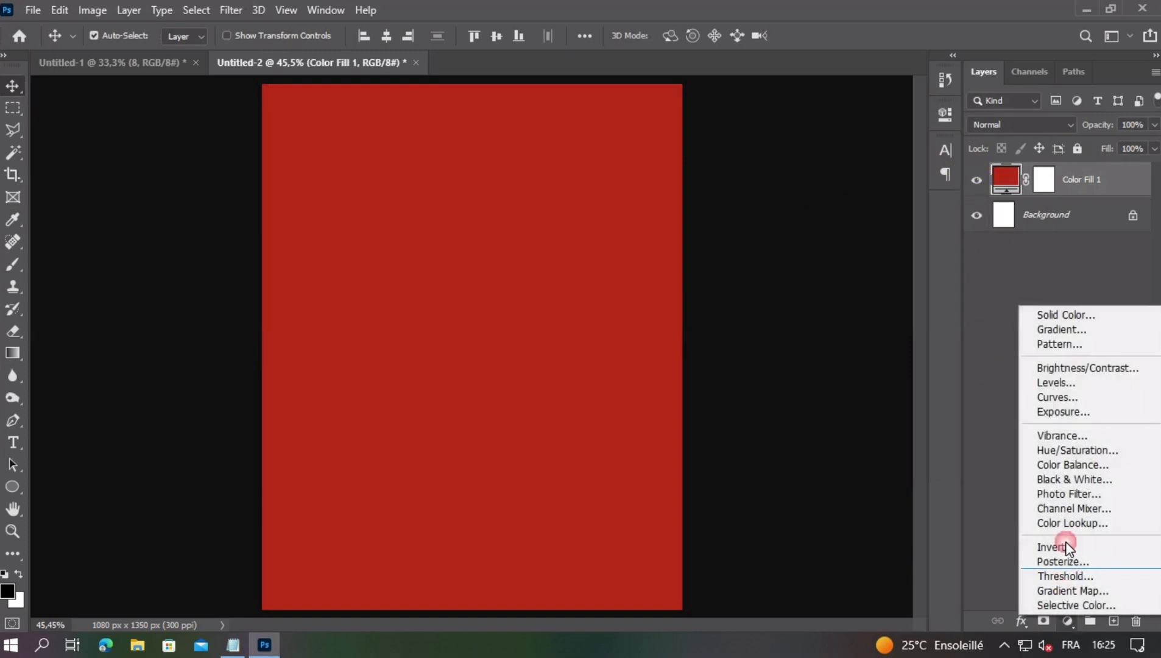
left_click(1063, 313)
left_click(232, 644)
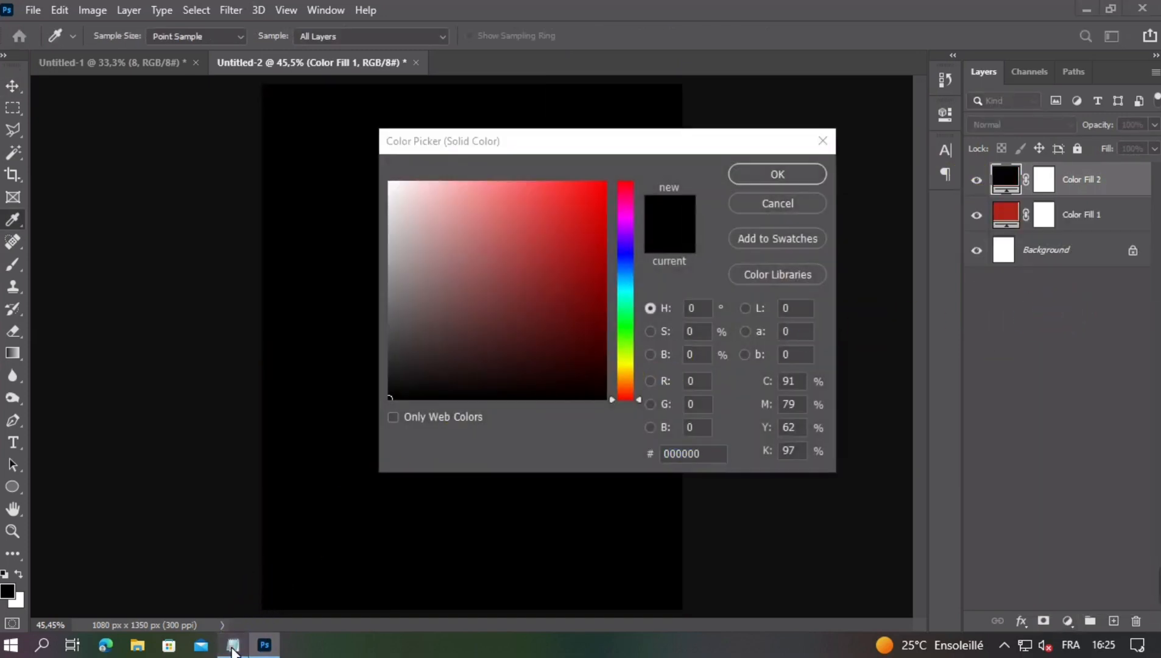
double_click(221, 178)
key("ctrl+c")
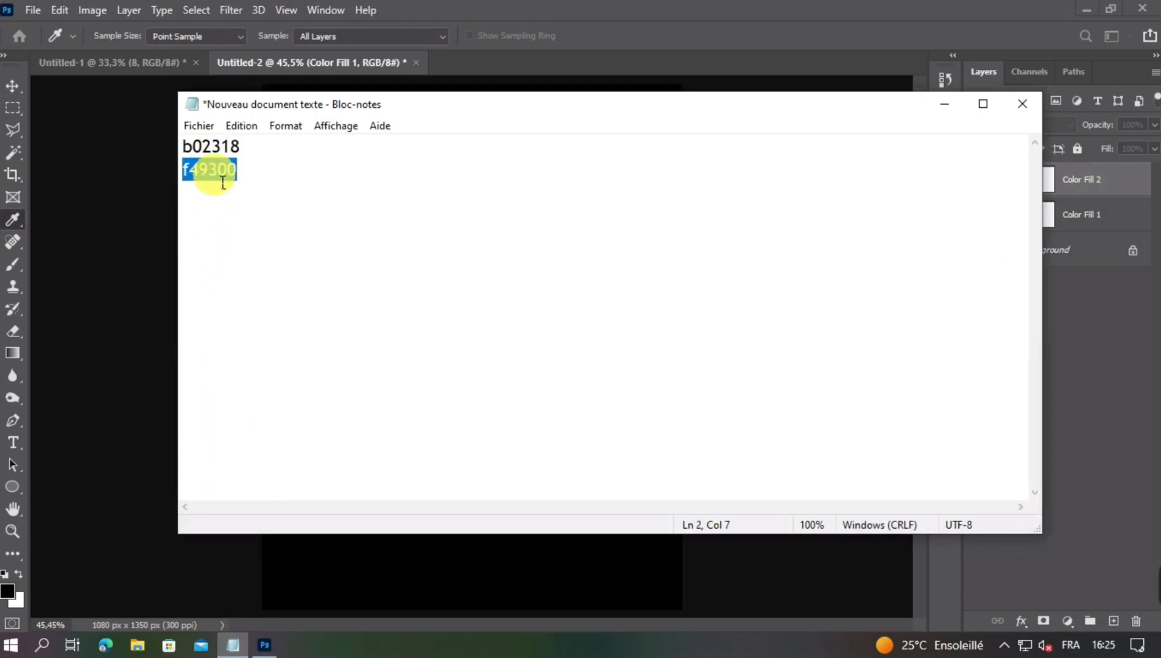
left_click(942, 104)
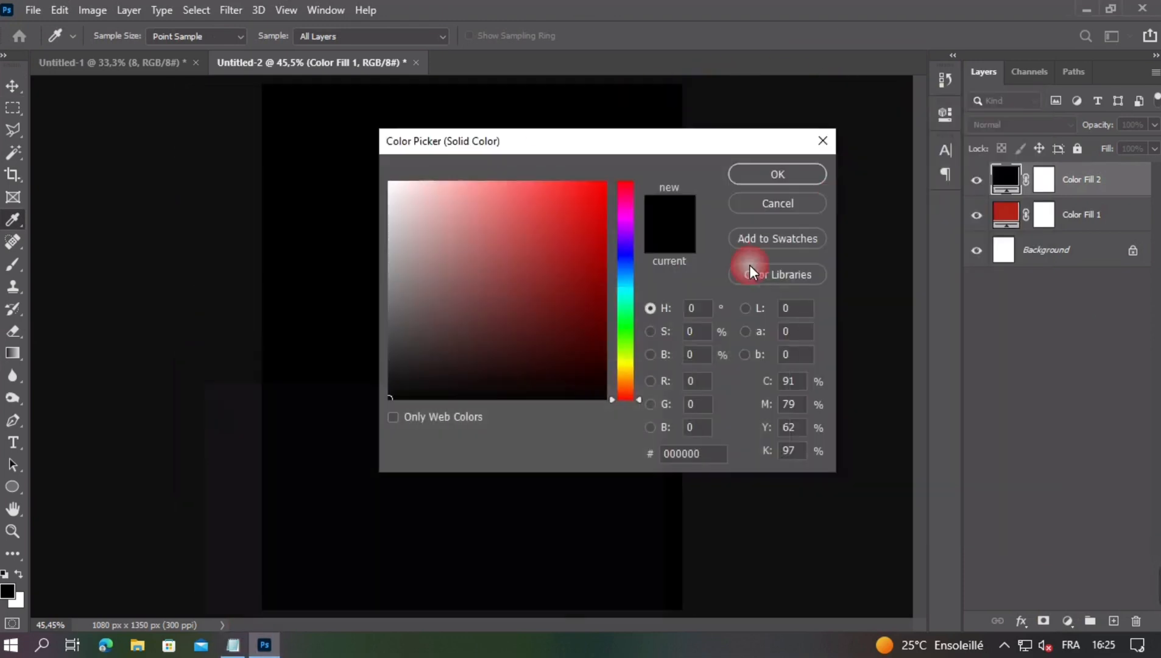
- Set the second fill layer's color to f49300 and compare it with the red fill by toggling its visibility
left_click(703, 456)
key("ctrl+v")
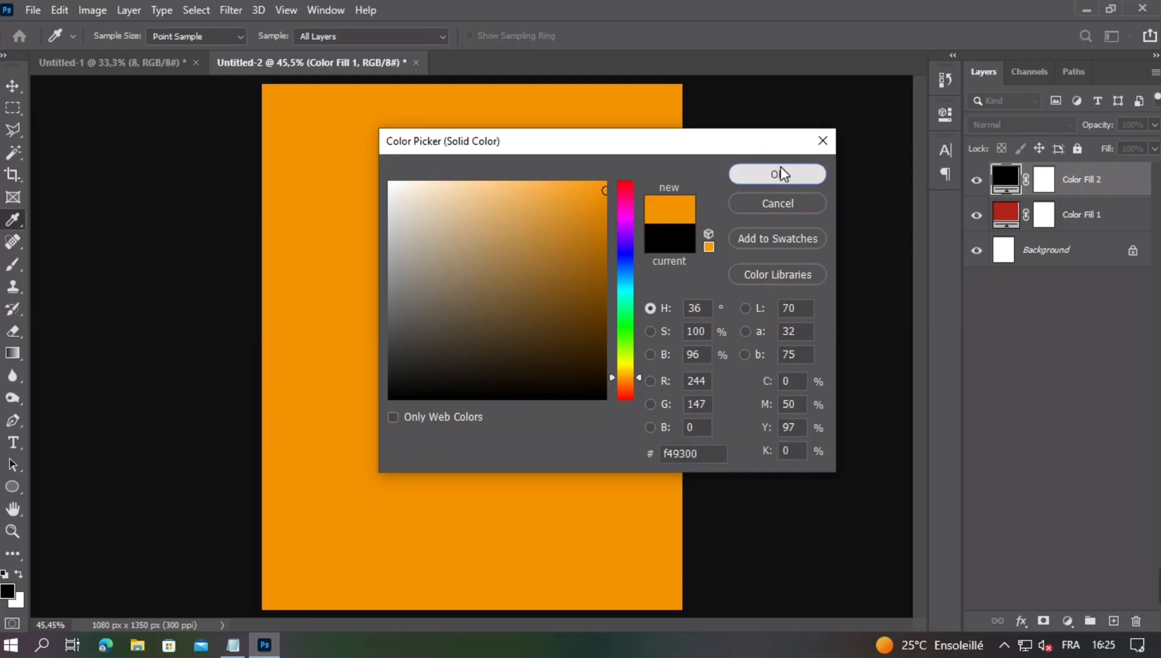
left_click(864, 106)
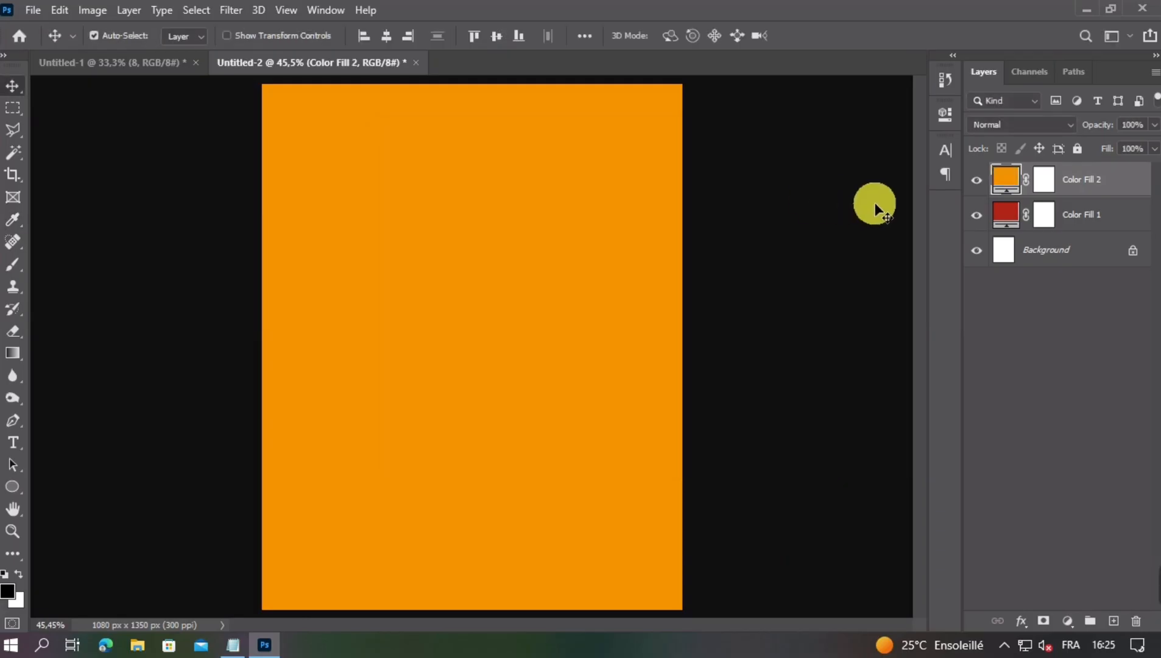
left_click(974, 182)
left_click(975, 183)
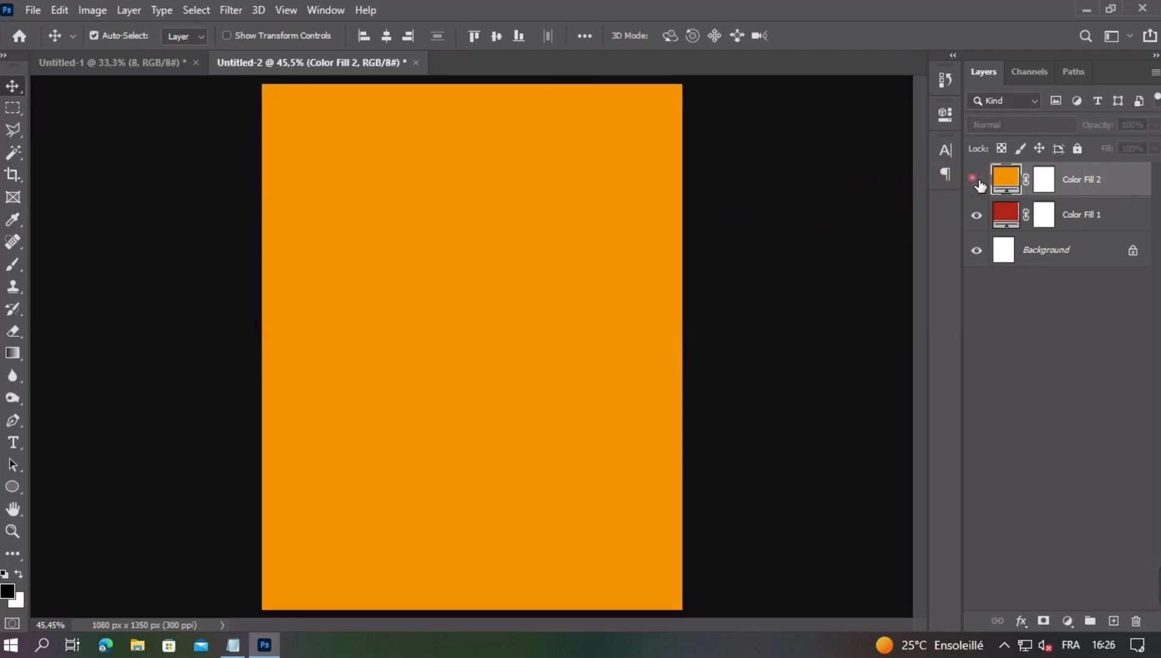
left_click(976, 181)
left_click(976, 182)
- Target the orange fill layer's mask and ready a linear black-to-transparent gradient with the Gradient tool
left_click(1042, 180)
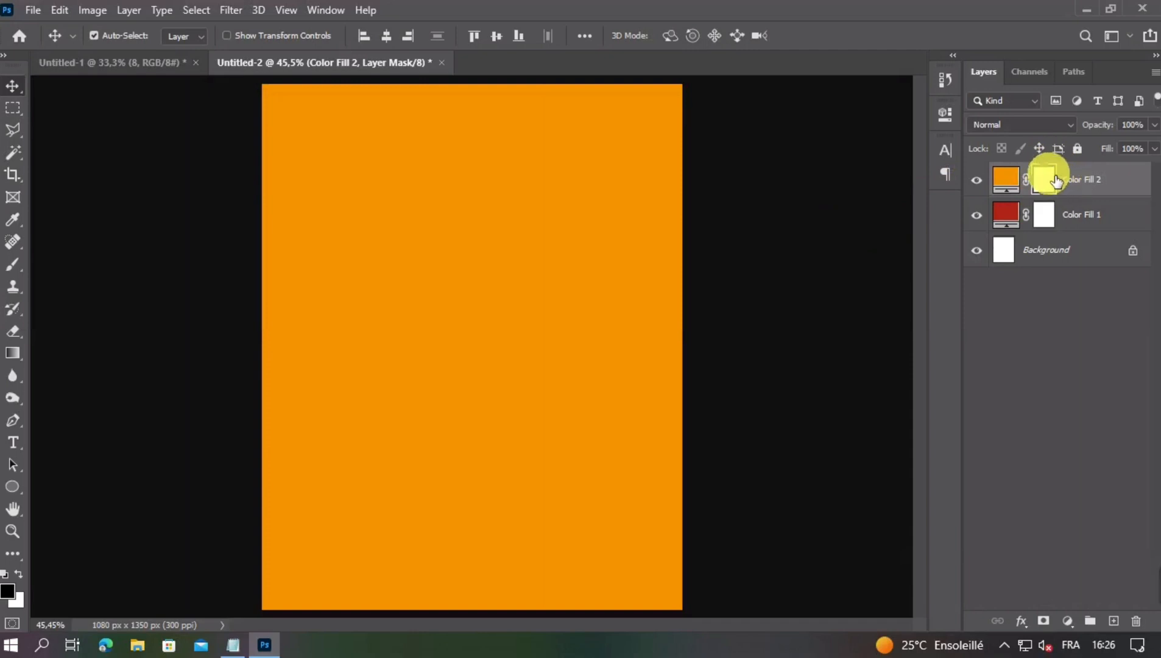
left_click(8, 593)
left_click(754, 175)
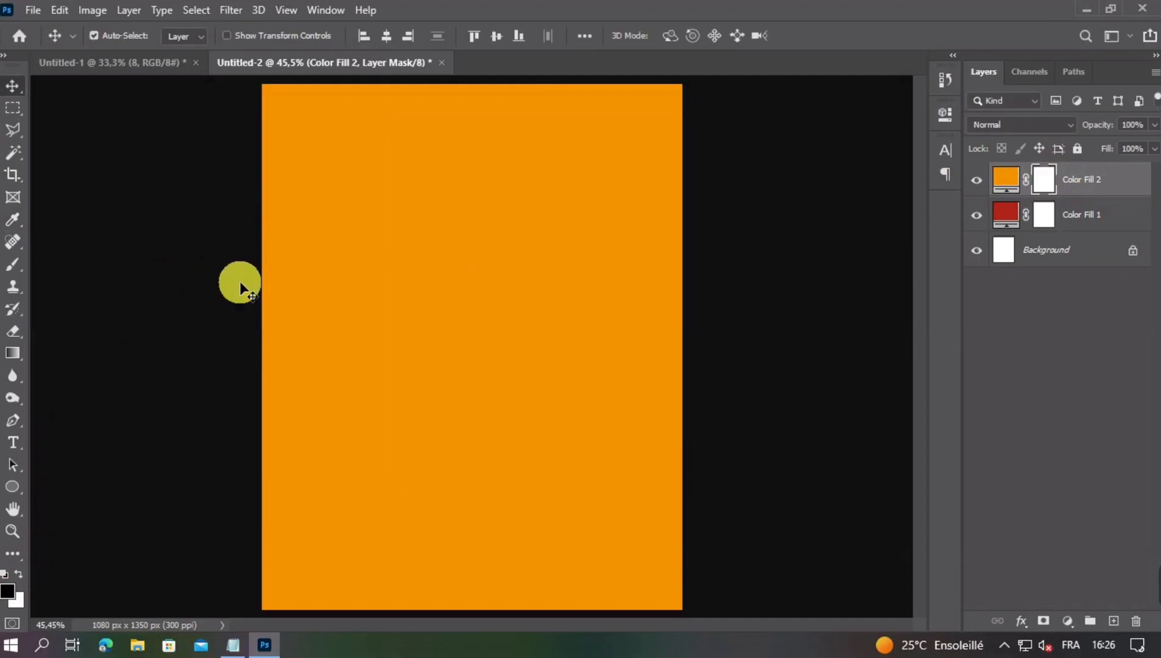
left_click(12, 356)
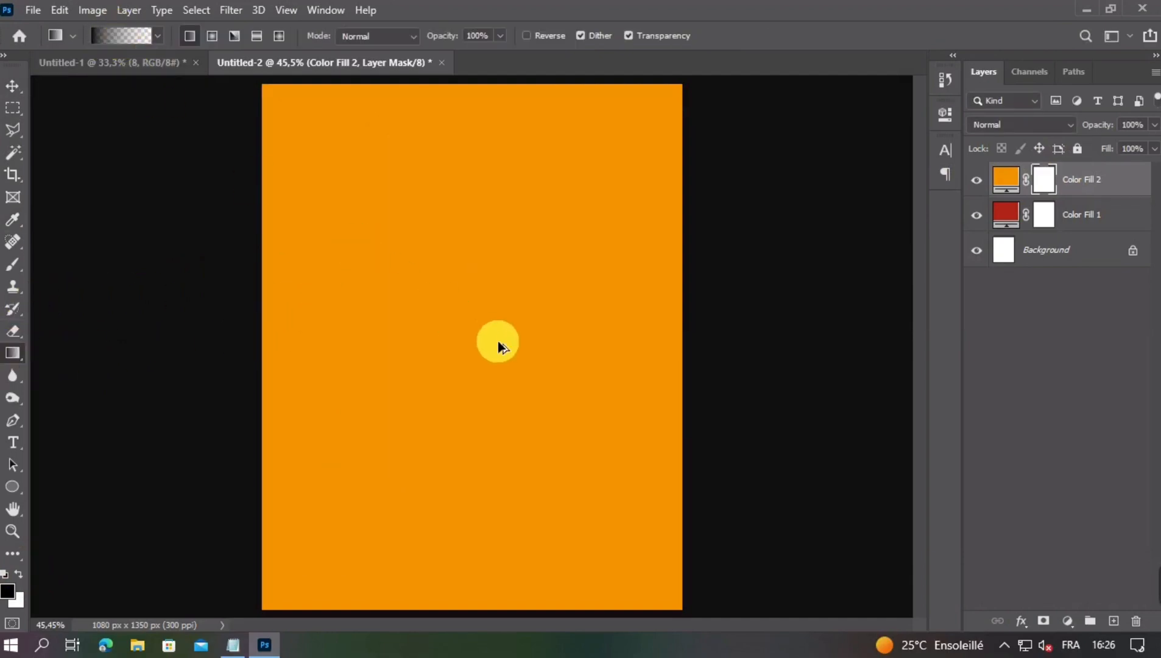
scroll(497, 345, "down", 3)
scroll(501, 356, "down", 1)
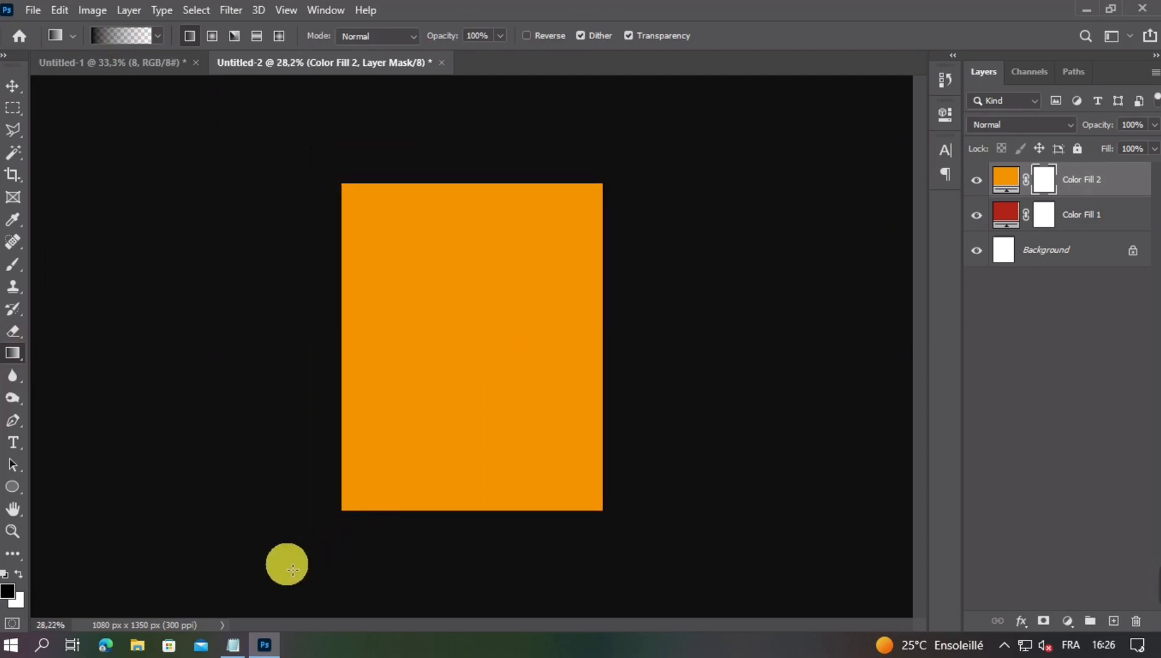
- Try two diagonal gradients across the orange layer's mask, undoing each one
left_click_drag(342, 509, 628, 148)
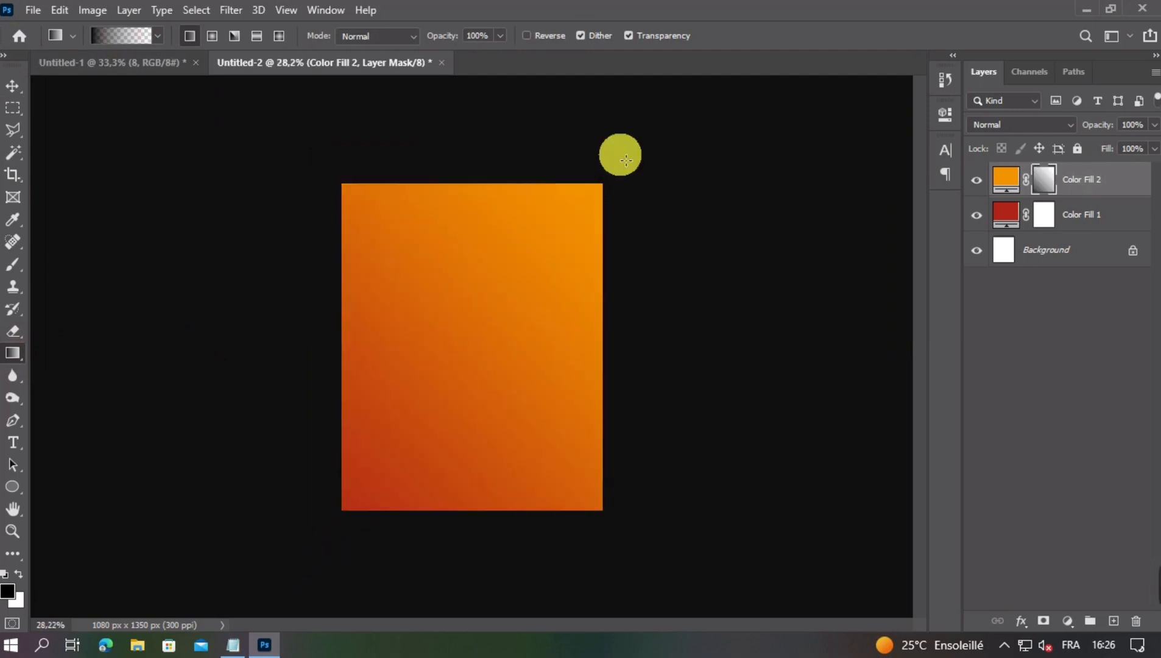
key("ctrl+z")
left_click_drag(277, 551, 680, 99)
key("ctrl+z")
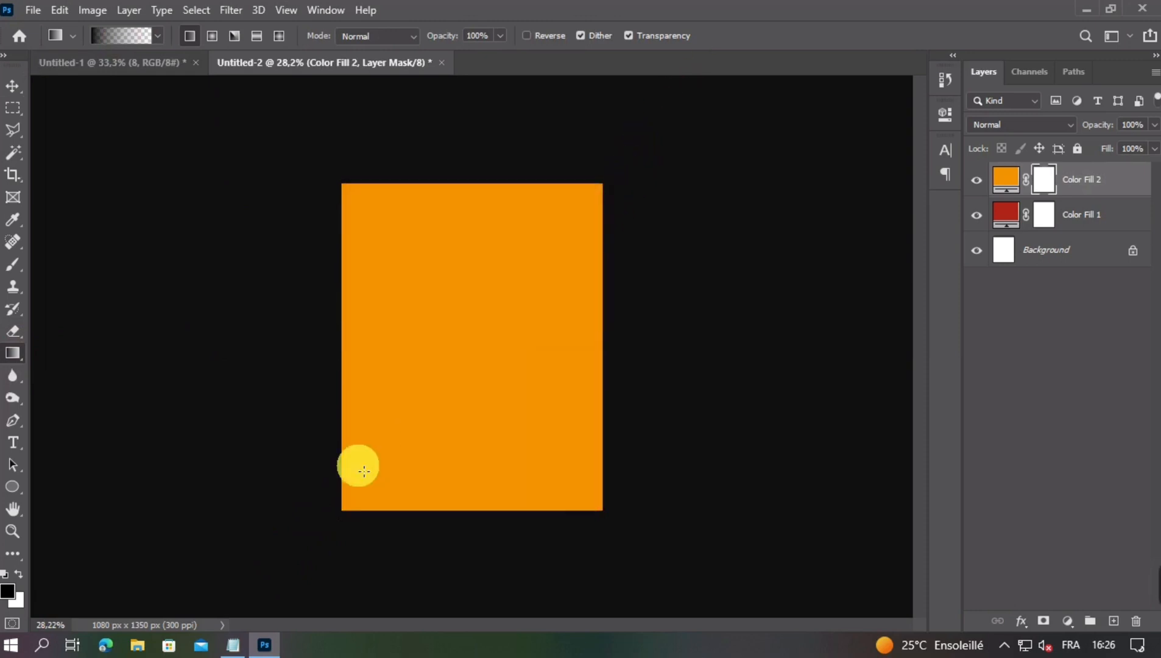
- Draw a diagonal gradient on the orange layer's mask from beyond the canvas's lower-left corner to beyond its upper-right corner
left_click_drag(277, 551, 680, 99)
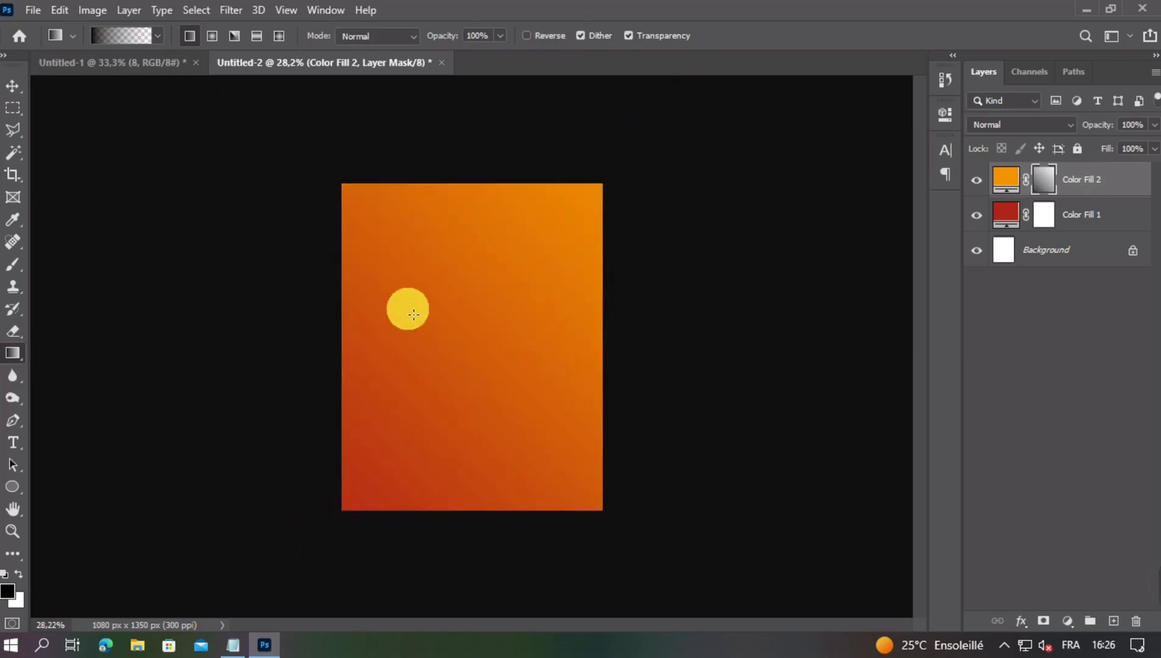
left_click(13, 87)
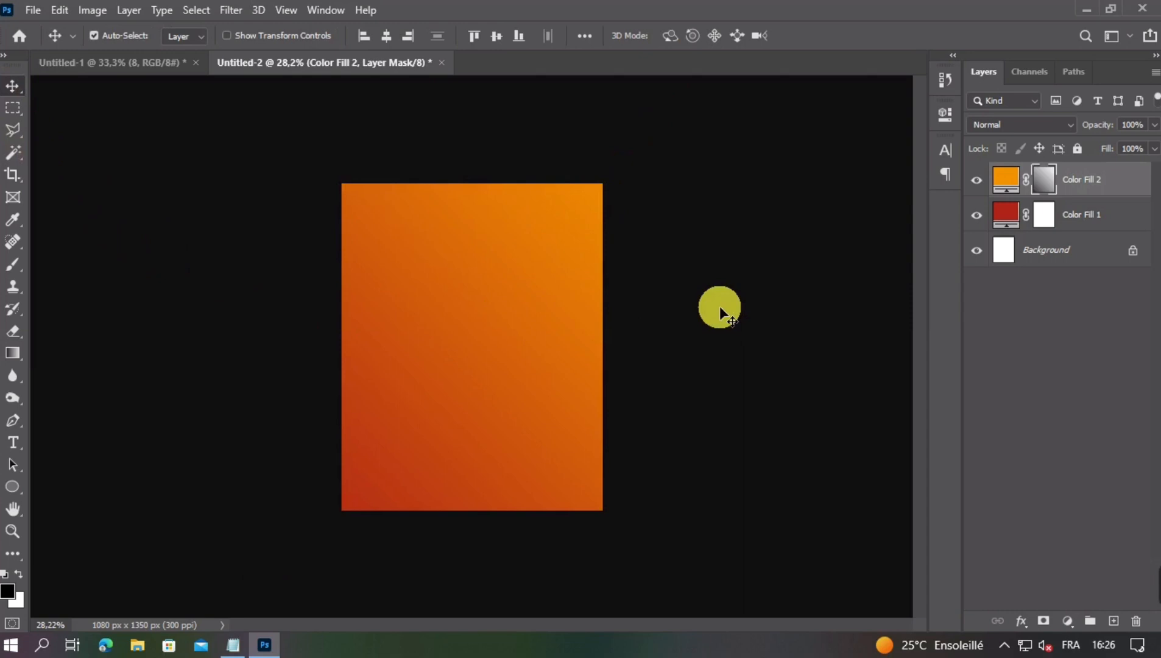
key("ctrl+plus")
key("ctrl+plus")
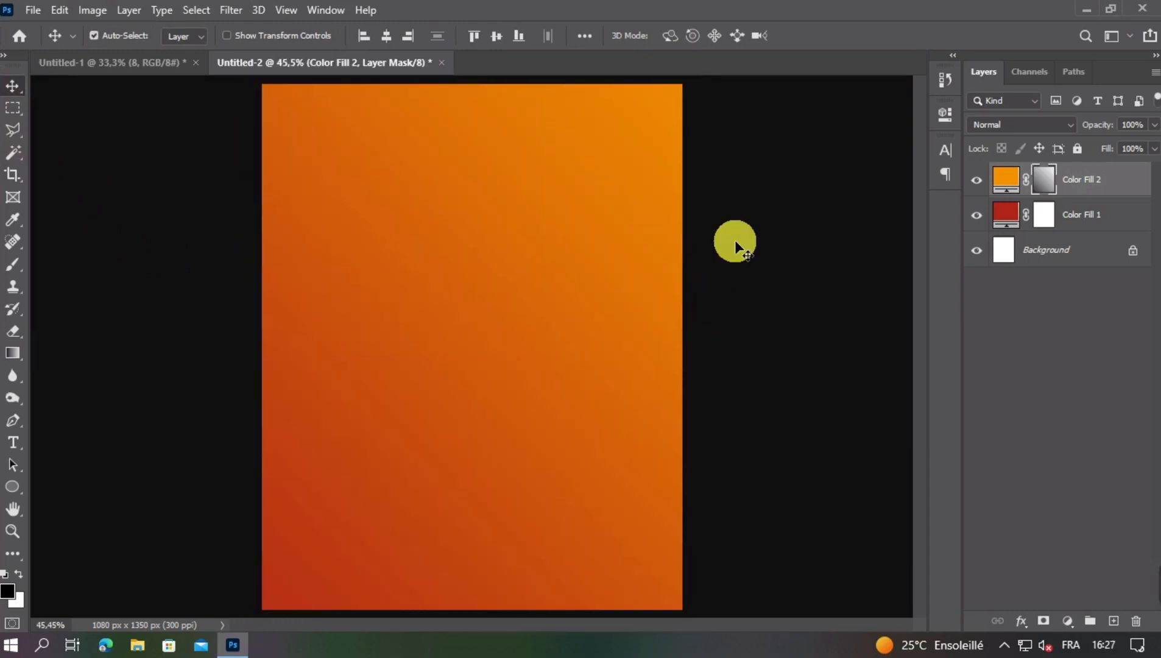
- Bring the Cheetos bag from the Untitled-1 document into Untitled-2 and scale it to about 36.5%, roughly centered on the canvas
left_click(150, 67)
left_click_drag(472, 335, 433, 297)
key("ctrl+t")
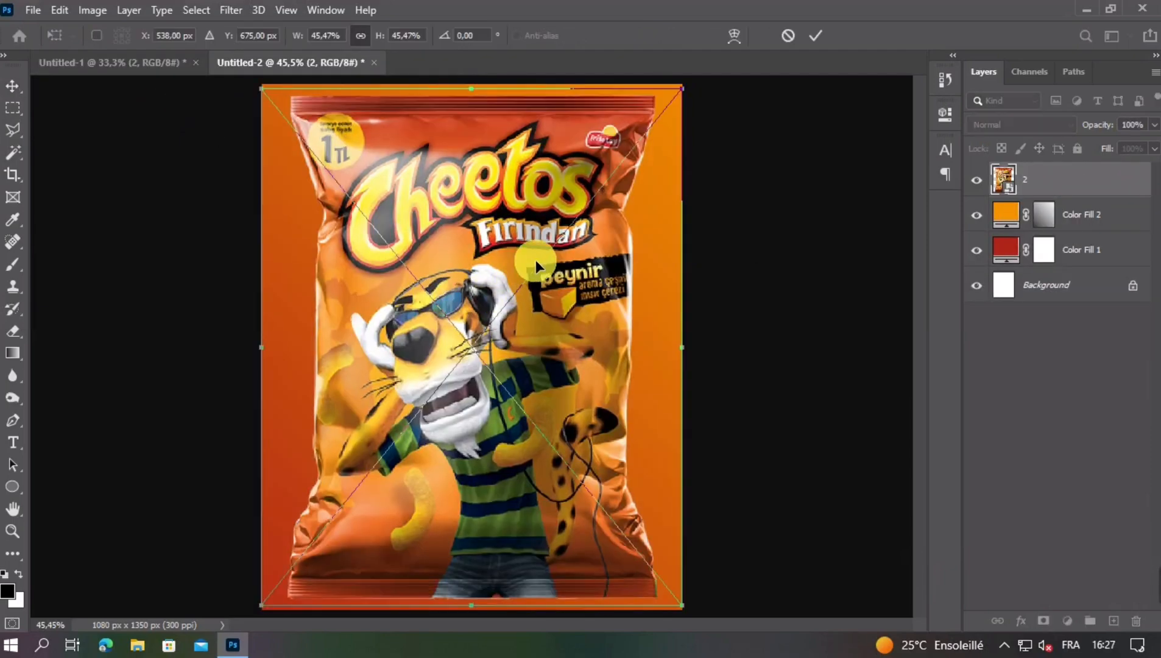
left_click_drag(690, 360, 604, 356)
left_click_drag(516, 349, 556, 349)
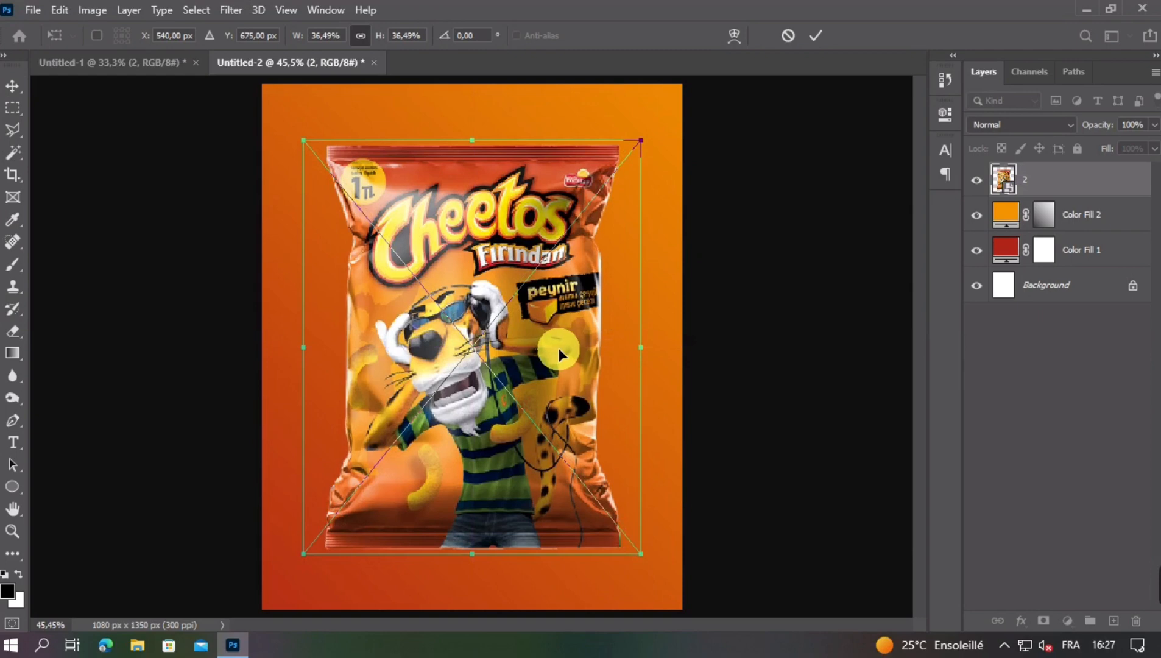
key("Return")
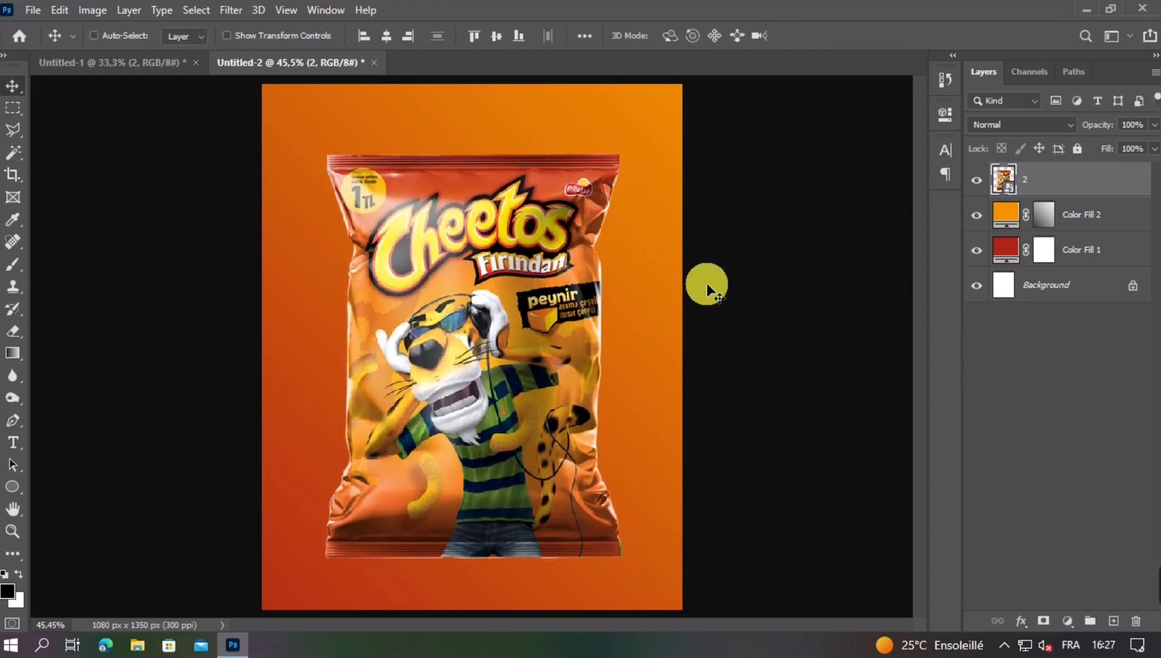
- Scale the Cheetos bag down further, to about 35.5%, and align it horizontally to the canvas center
key("ctrl+t")
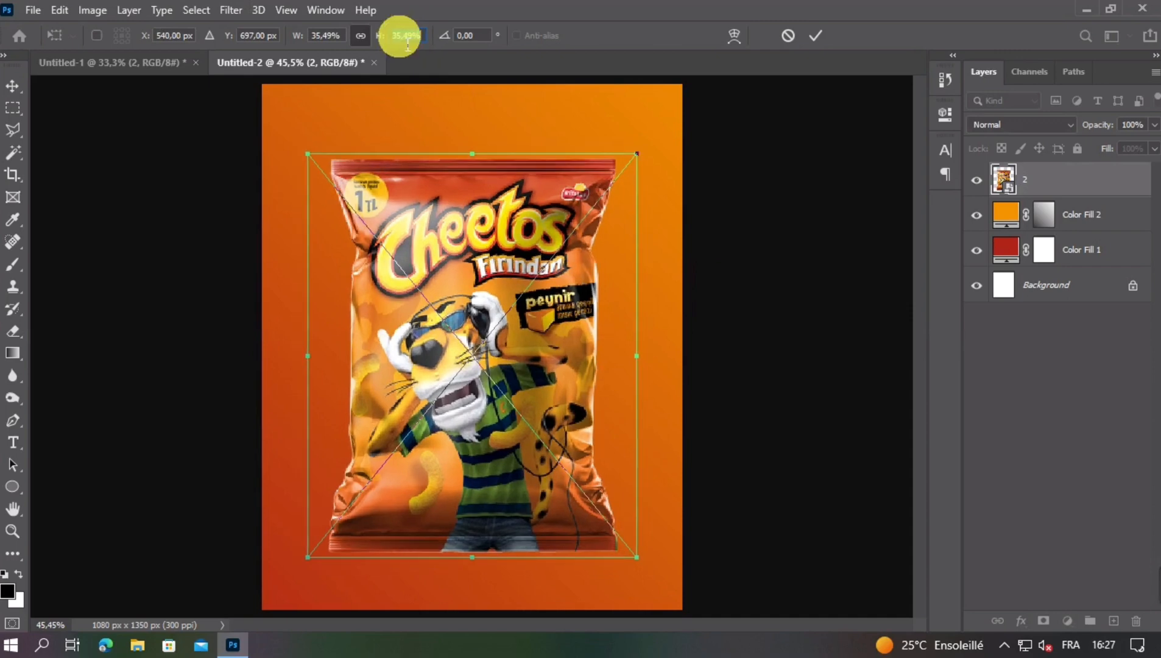
key("Return")
key("ctrl+minus")
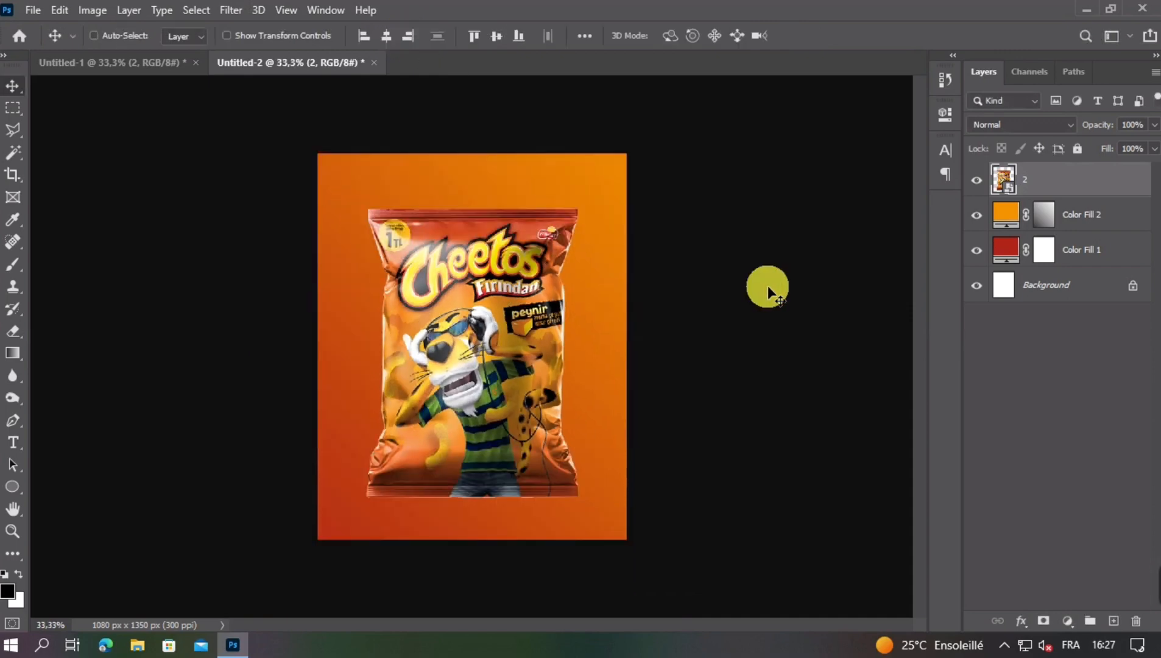
key("ctrl+plus")
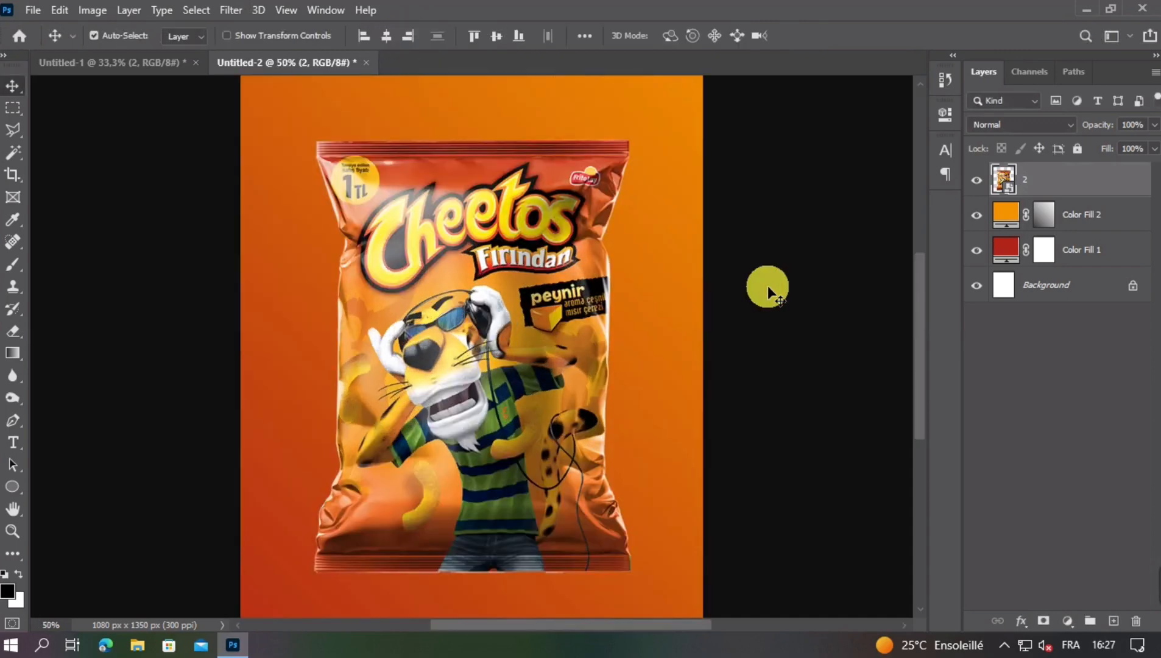
left_click(384, 36)
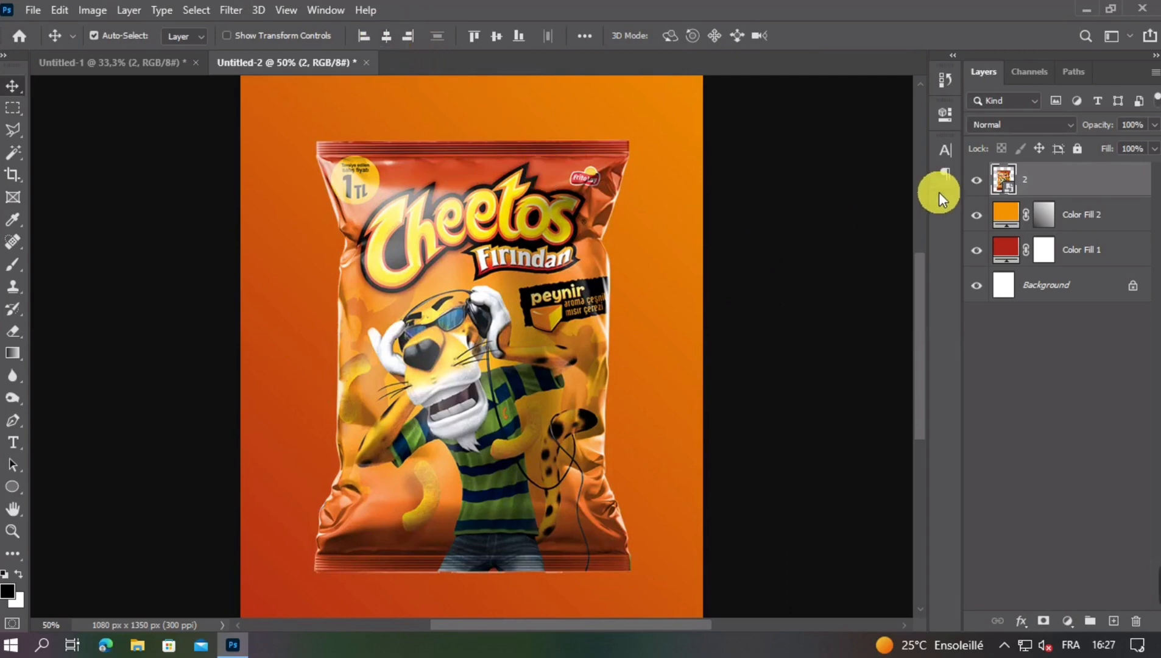
left_click(766, 296)
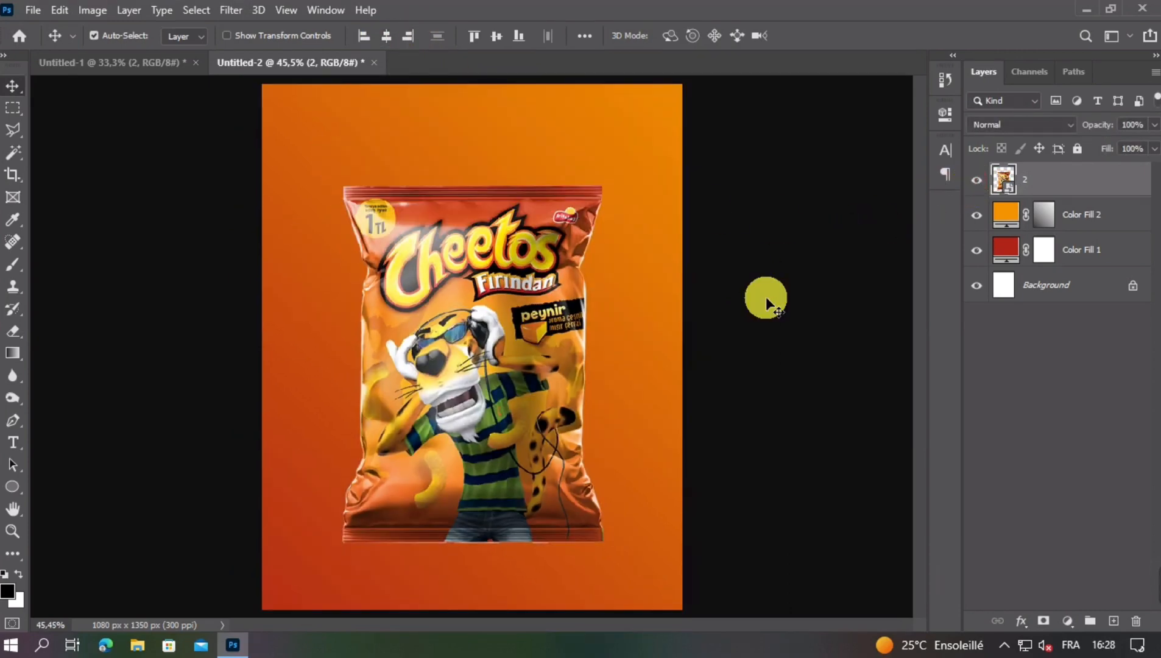
- Duplicate the Cheetos bag layer and place the copy directly below the original in the layer stack
scroll(768, 297, "down", 1)
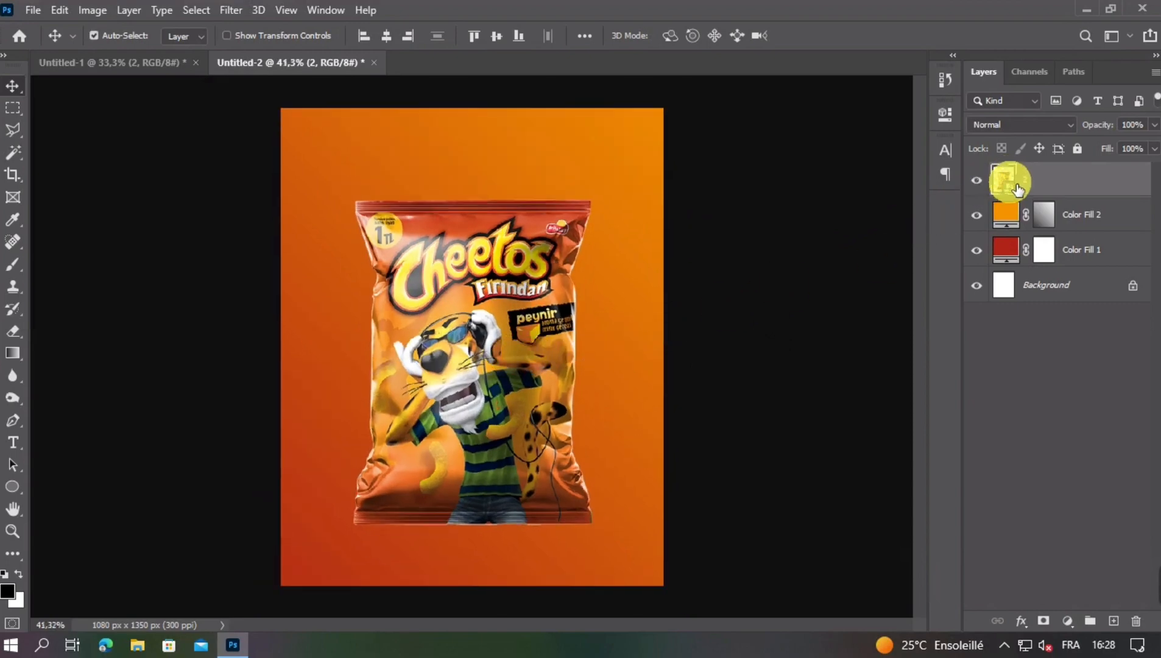
key("ctrl+j")
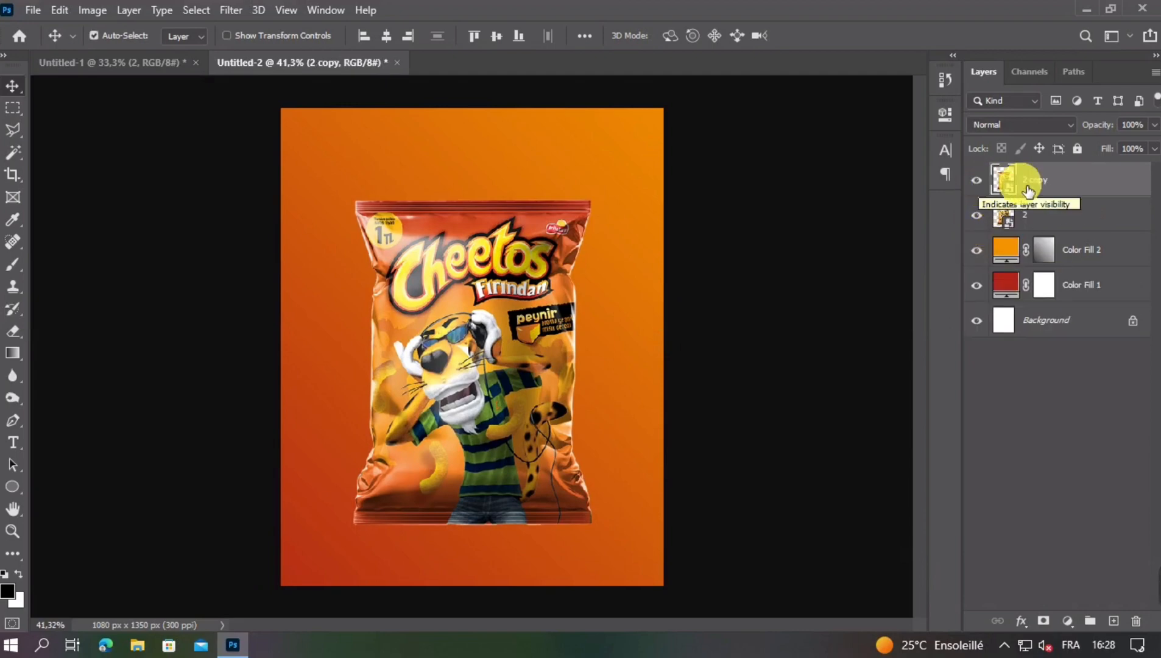
left_click_drag(1062, 182, 1064, 244)
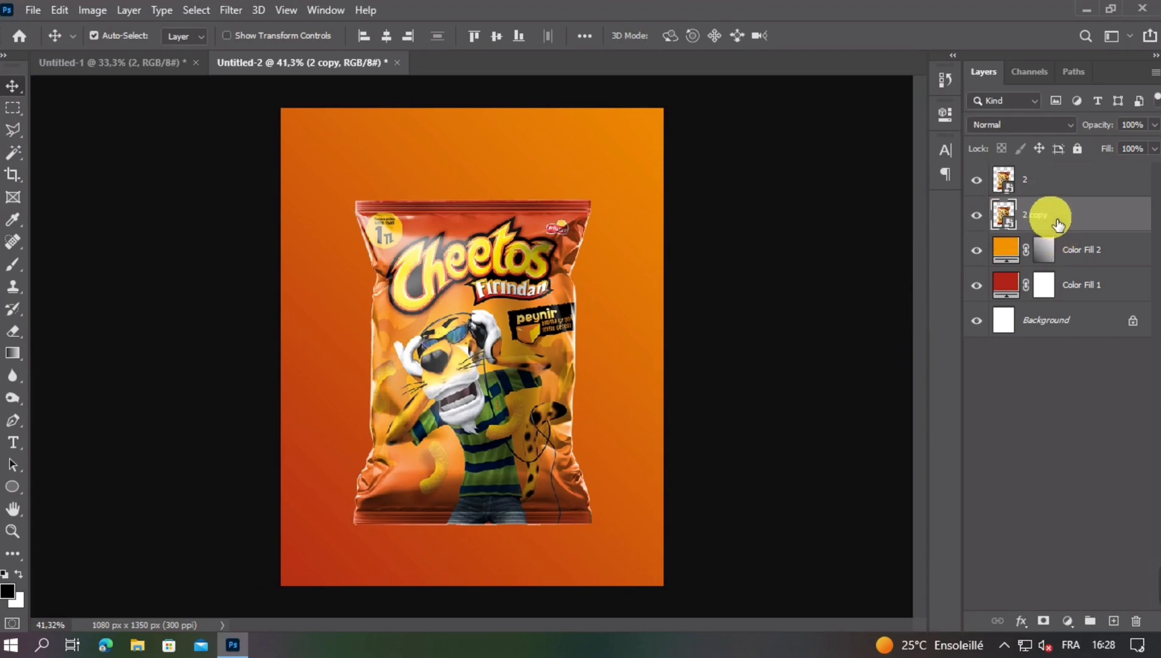
- Mirror the Cheetos bag copy vertically so it is upside down, and place its layer above the original bag
key("ctrl+t")
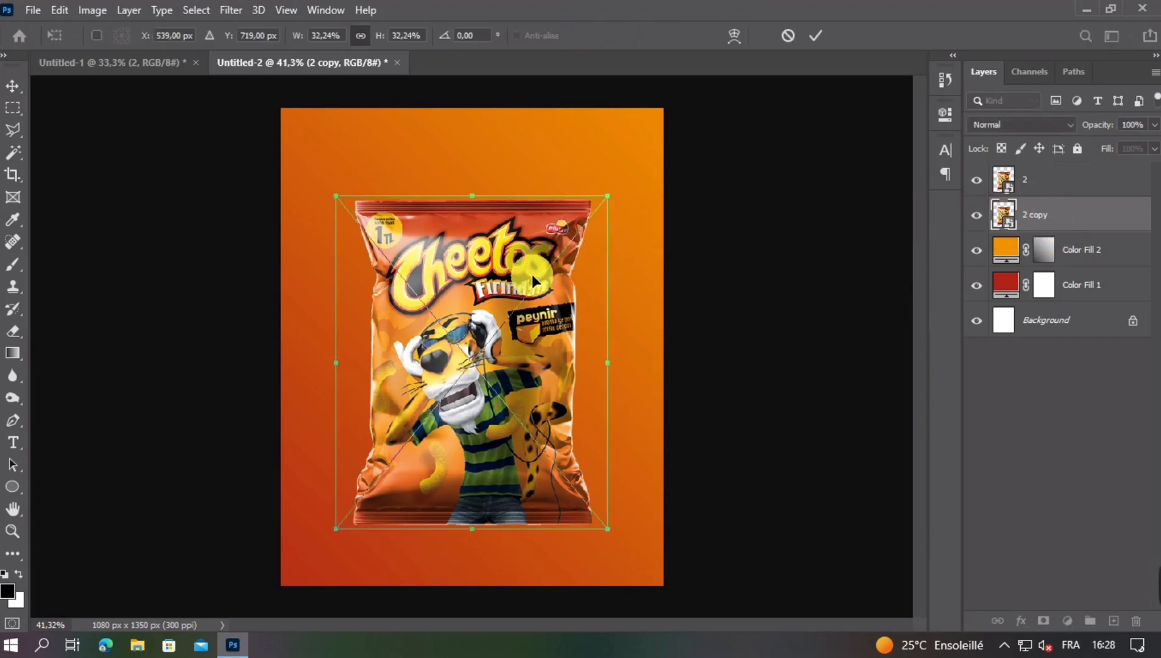
right_click(516, 282)
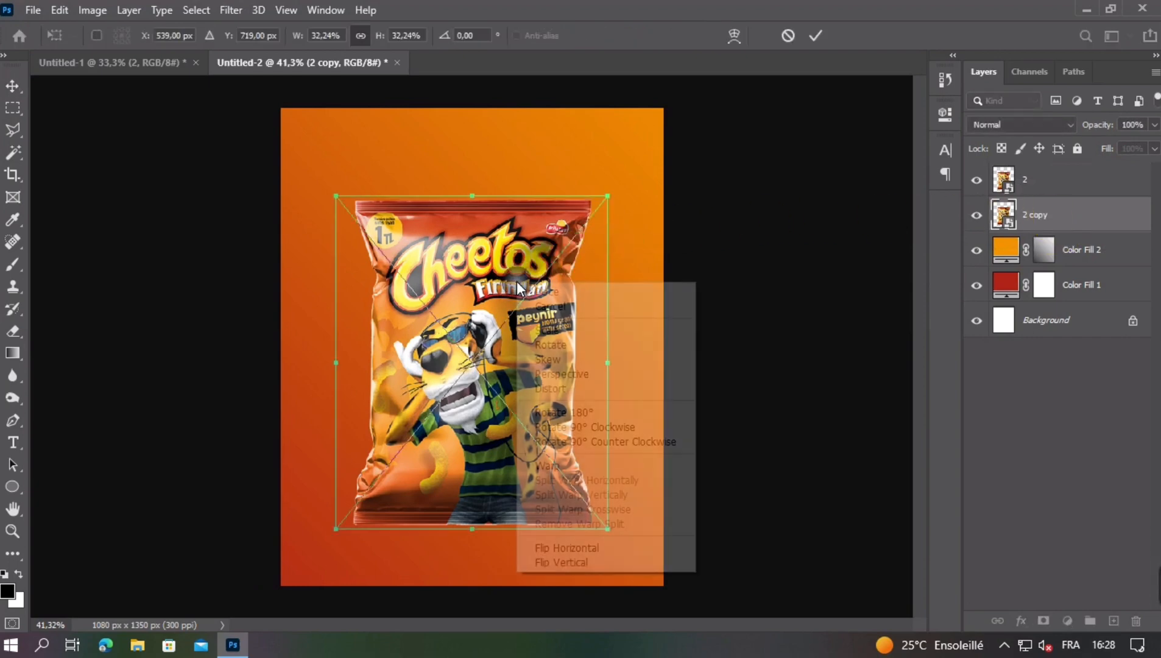
left_click(590, 546)
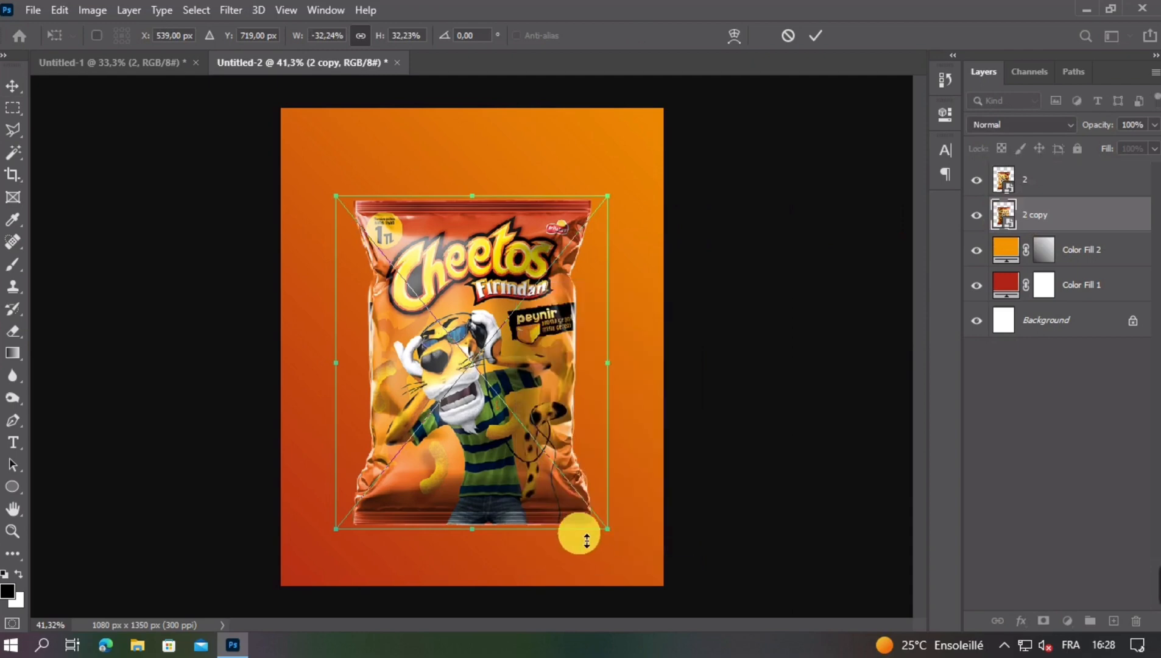
right_click(472, 325)
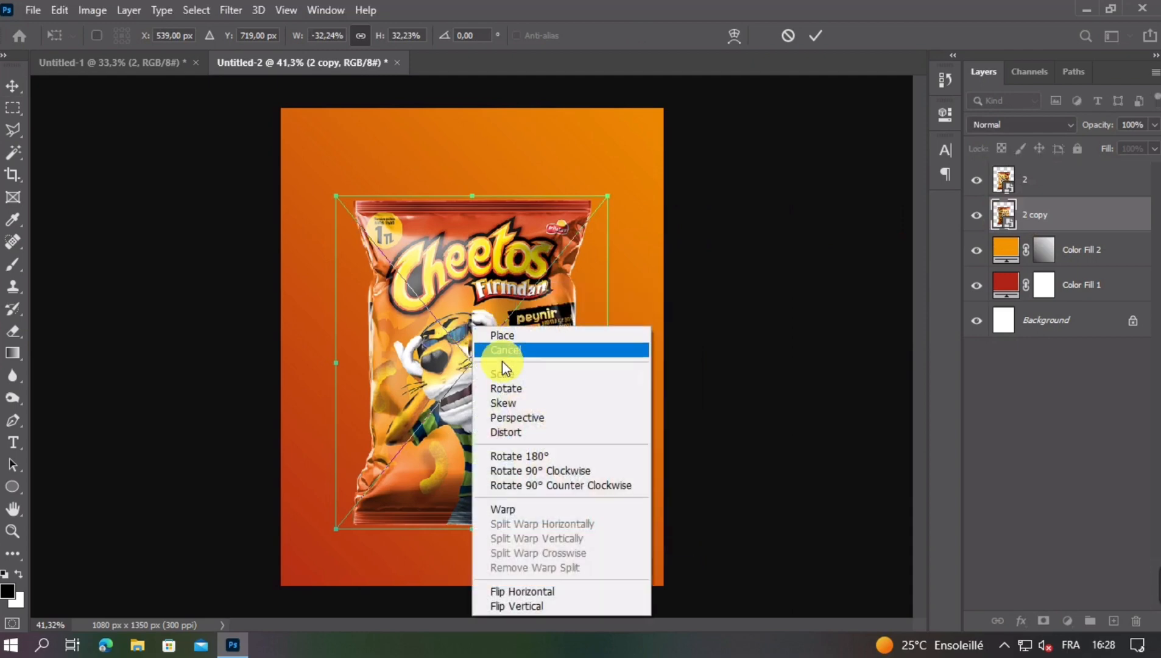
left_click(534, 456)
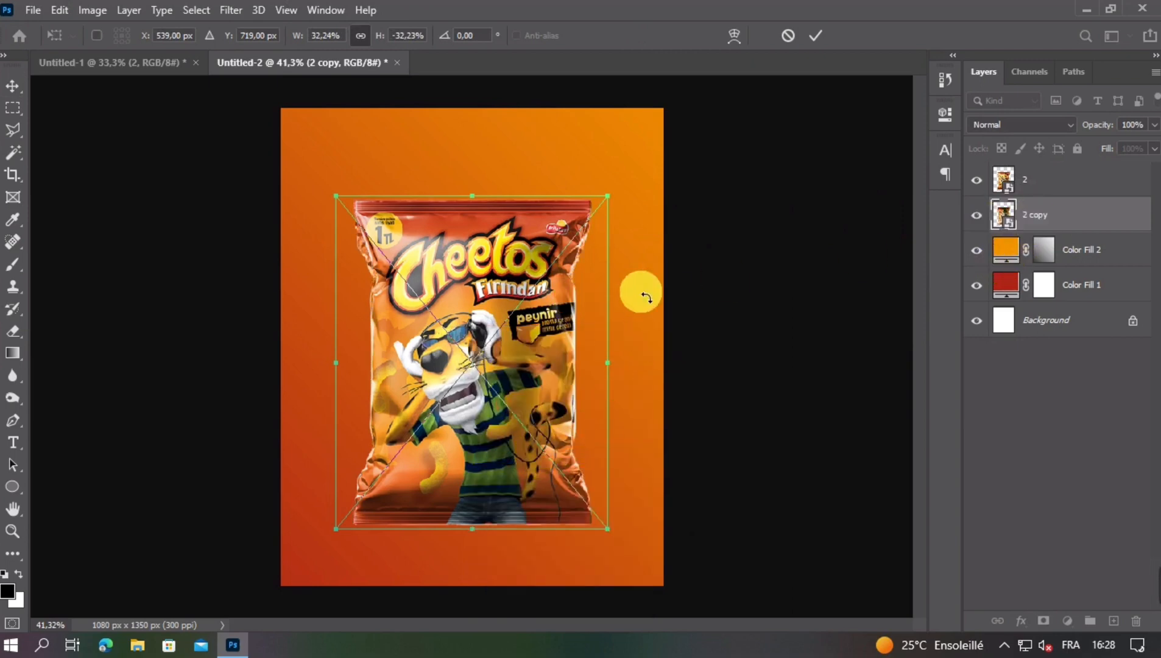
left_click_drag(1085, 209, 1081, 178)
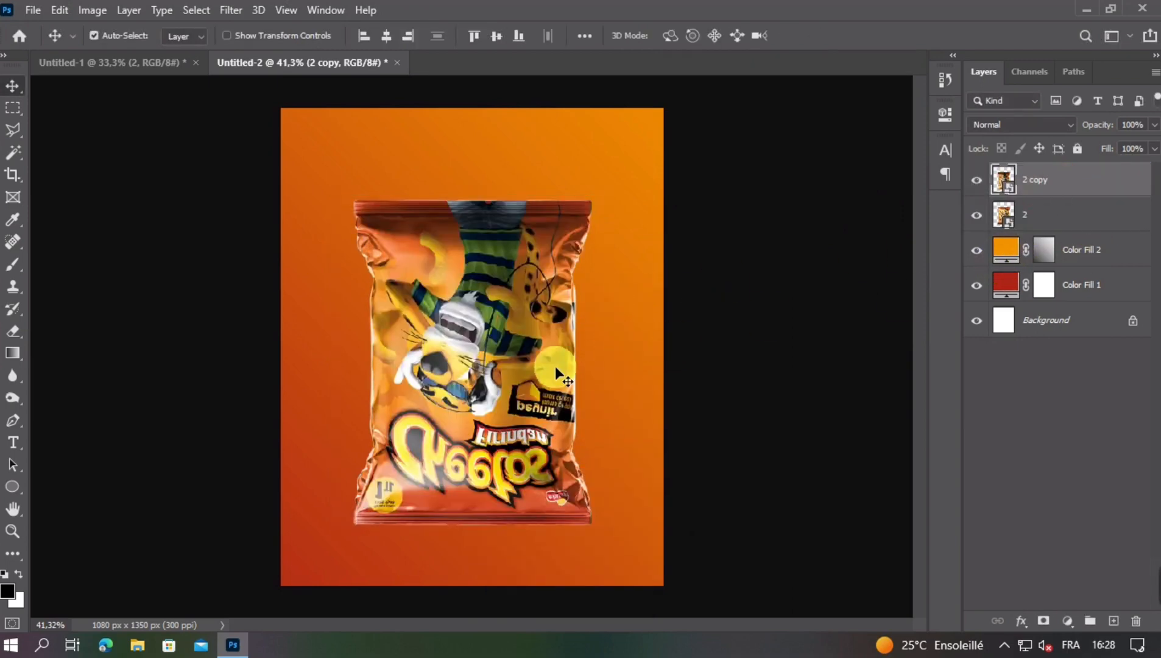
- Move the upside-down bag copy beneath the original and nudge it until the two bottom edges meet as a reflection
left_click_drag(490, 301, 502, 551)
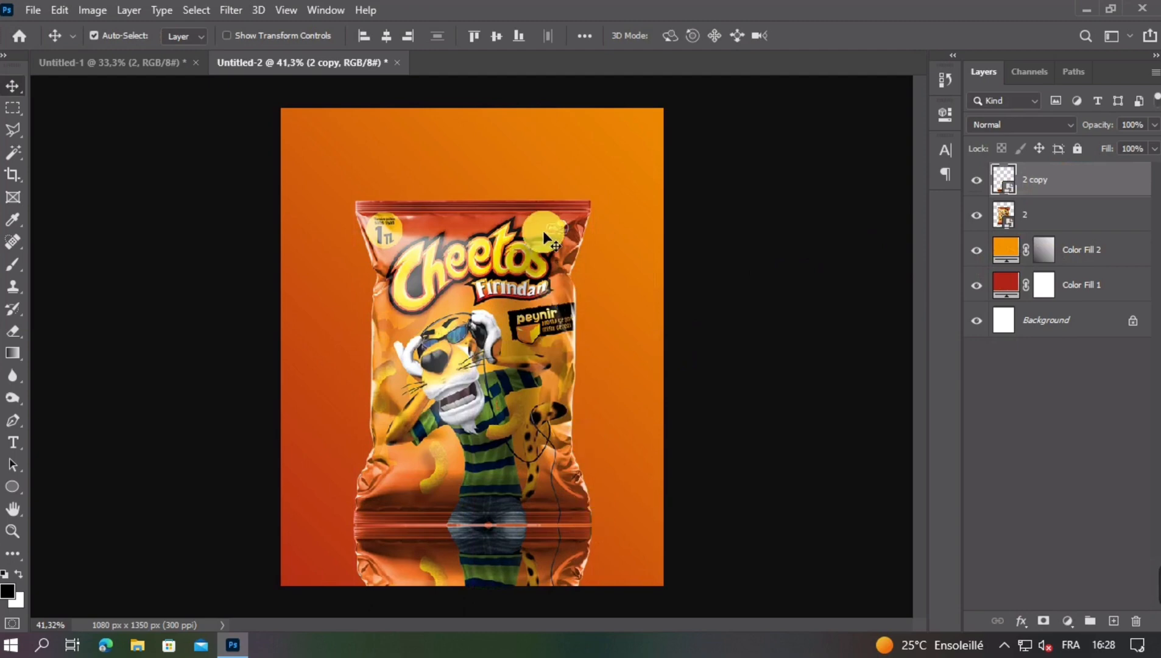
key("shift+Up")
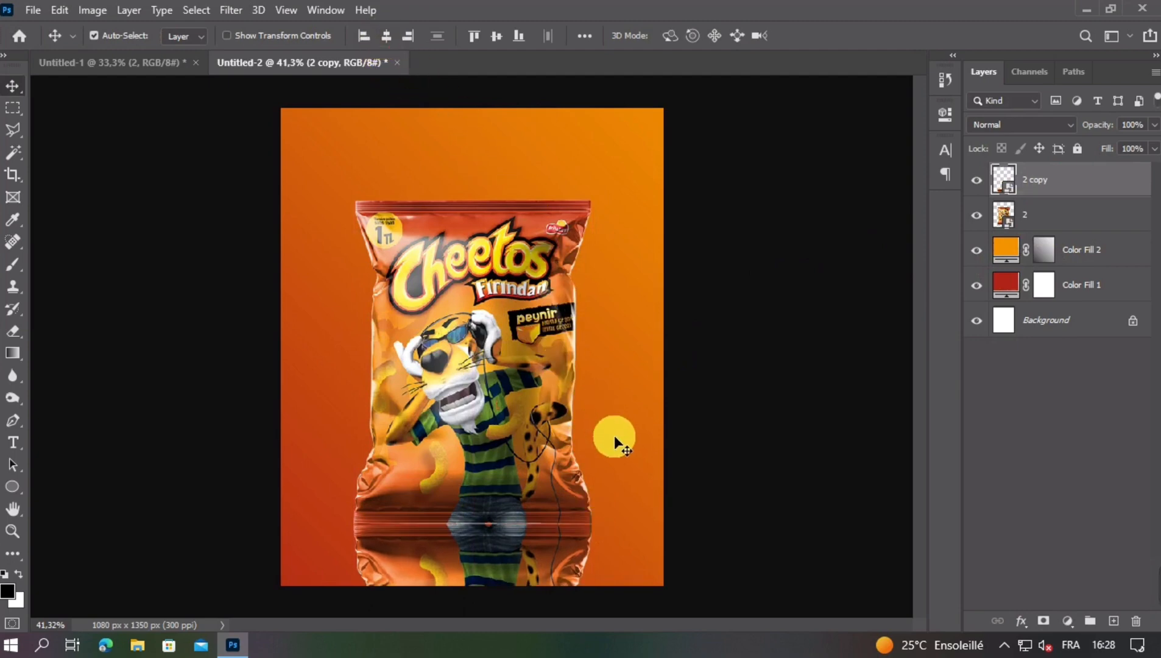
key("Up")
key("Down")
key("Up")
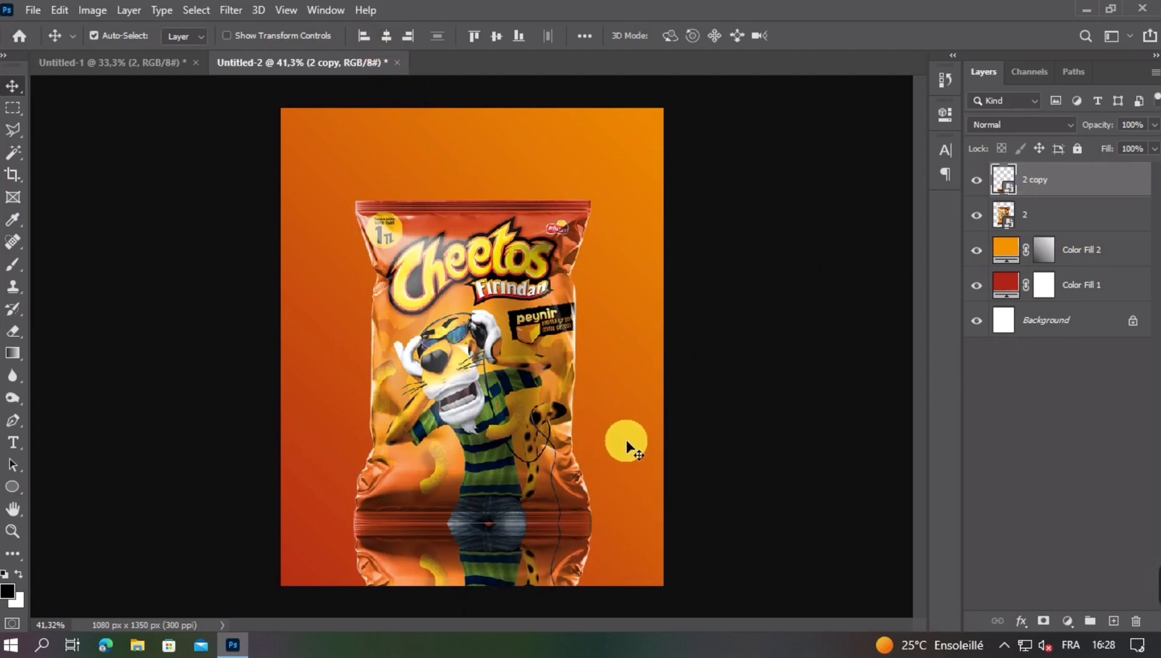
key("Down")
key("Up")
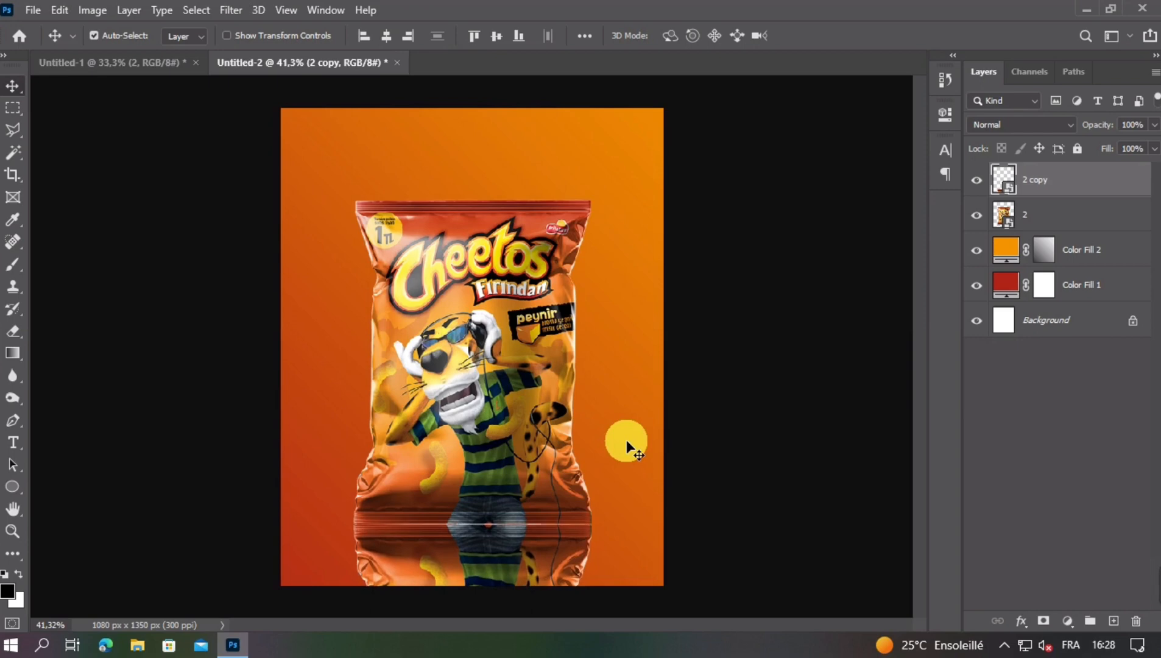
scroll(624, 441, "up", 3)
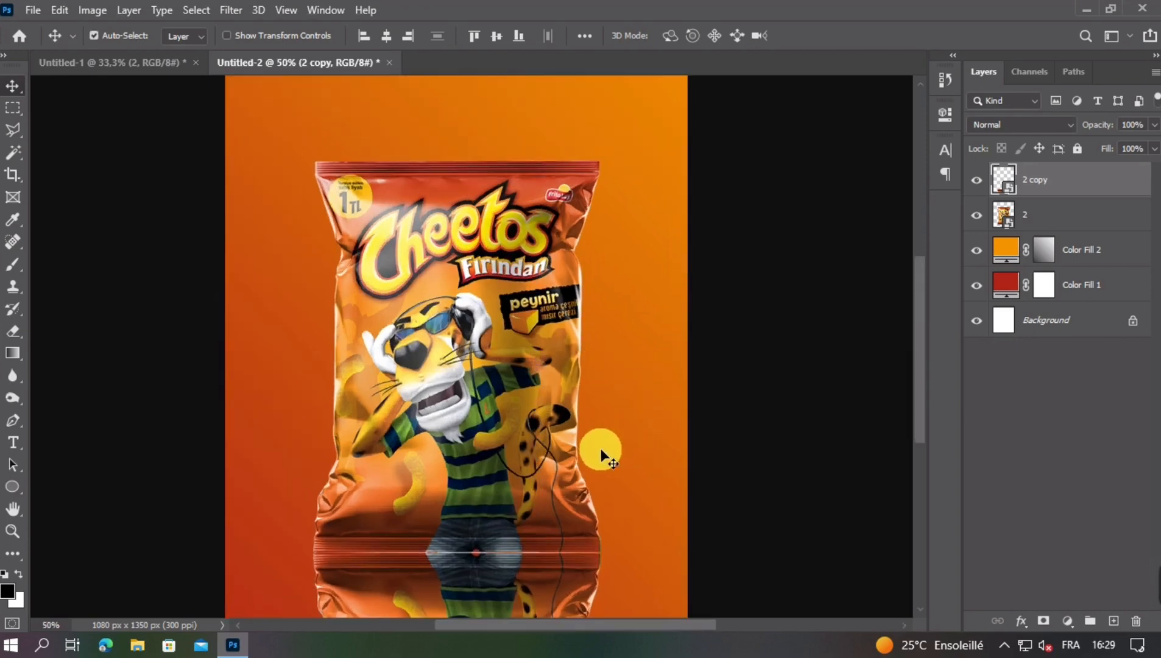
left_click_drag(537, 501, 561, 418)
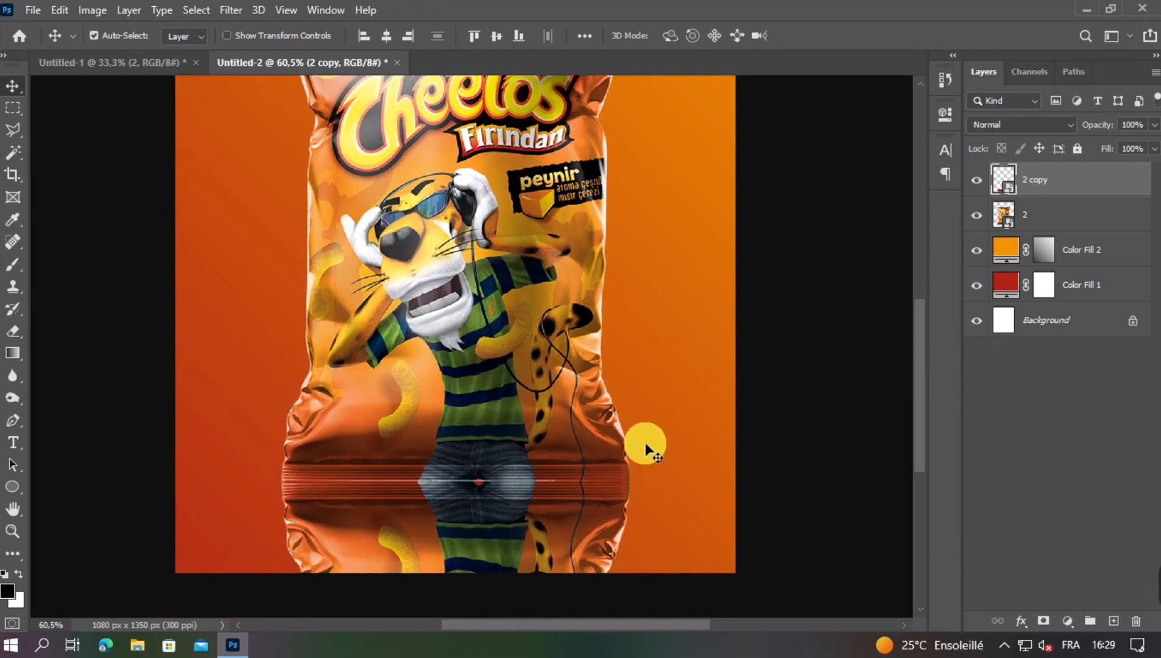
scroll(633, 428, "down", 2)
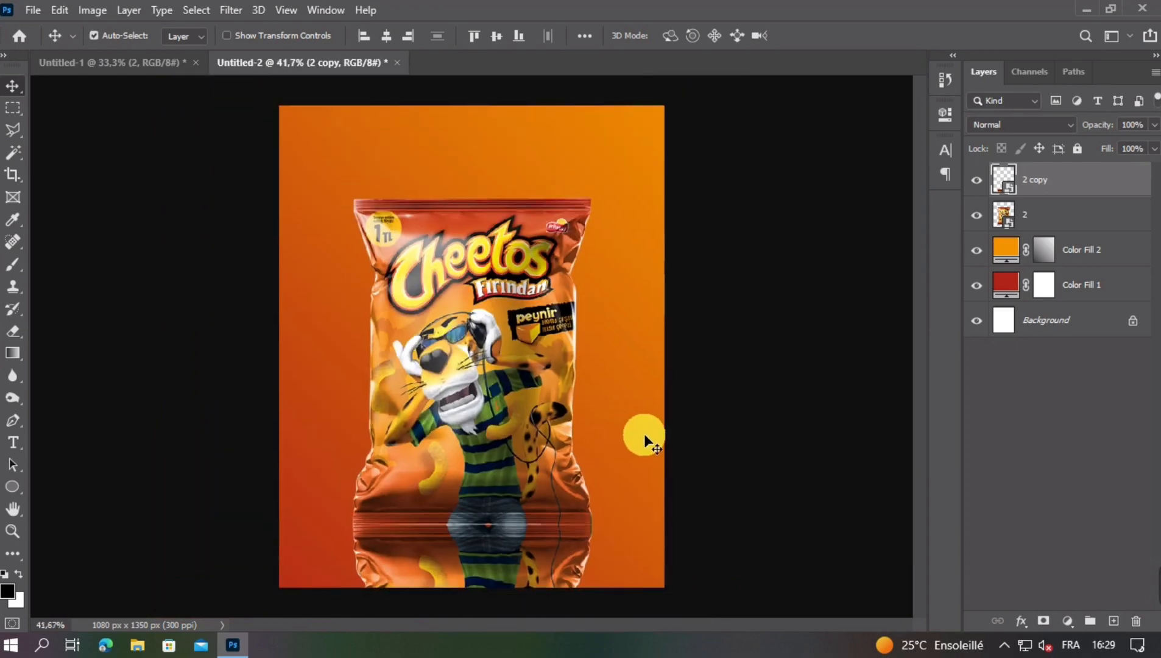
left_click(977, 180)
left_click(976, 180)
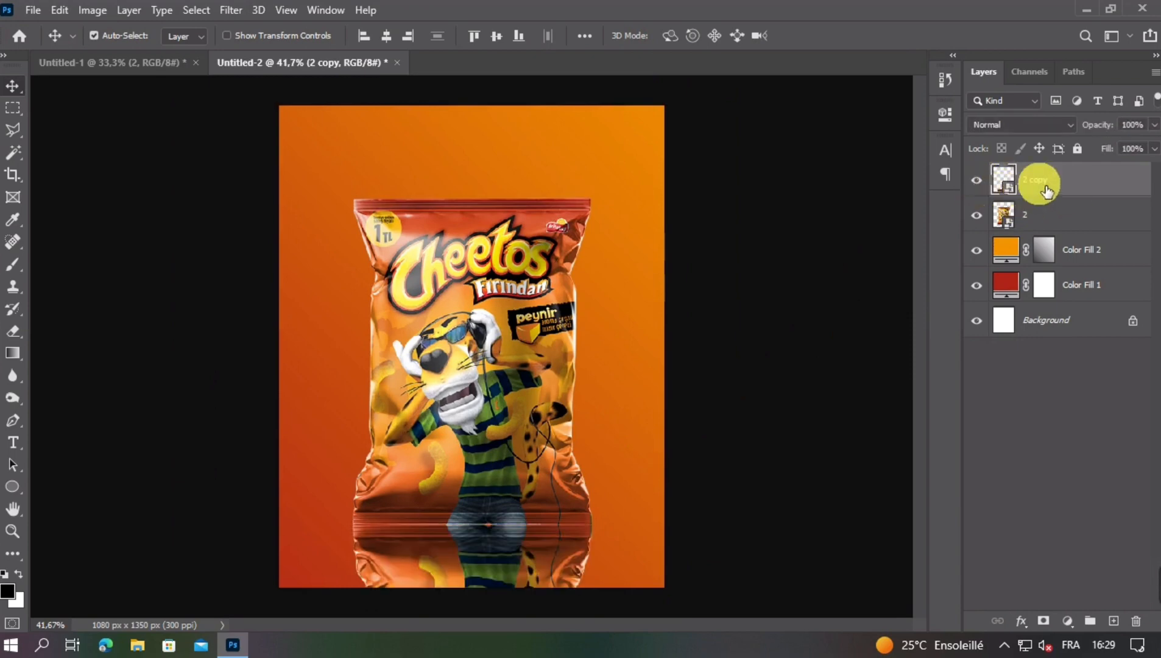
- Apply a Gaussian Blur with a 7.0-pixel radius to the reflected bag layer
left_click(224, 8)
mouse_move(282, 203)
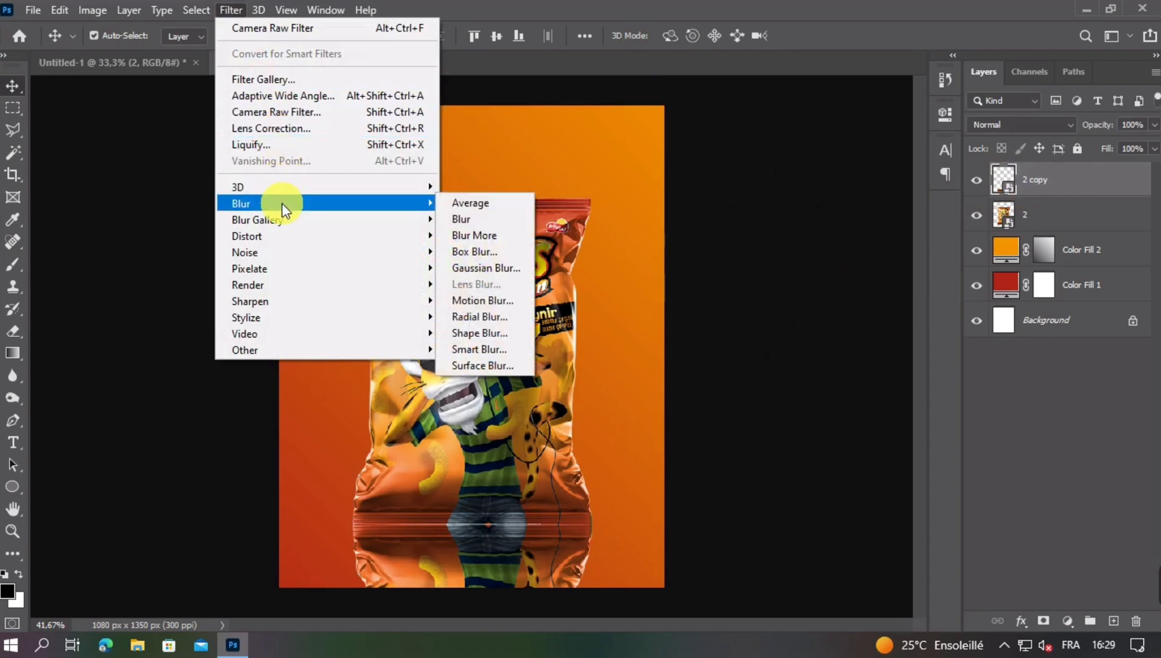
left_click(473, 269)
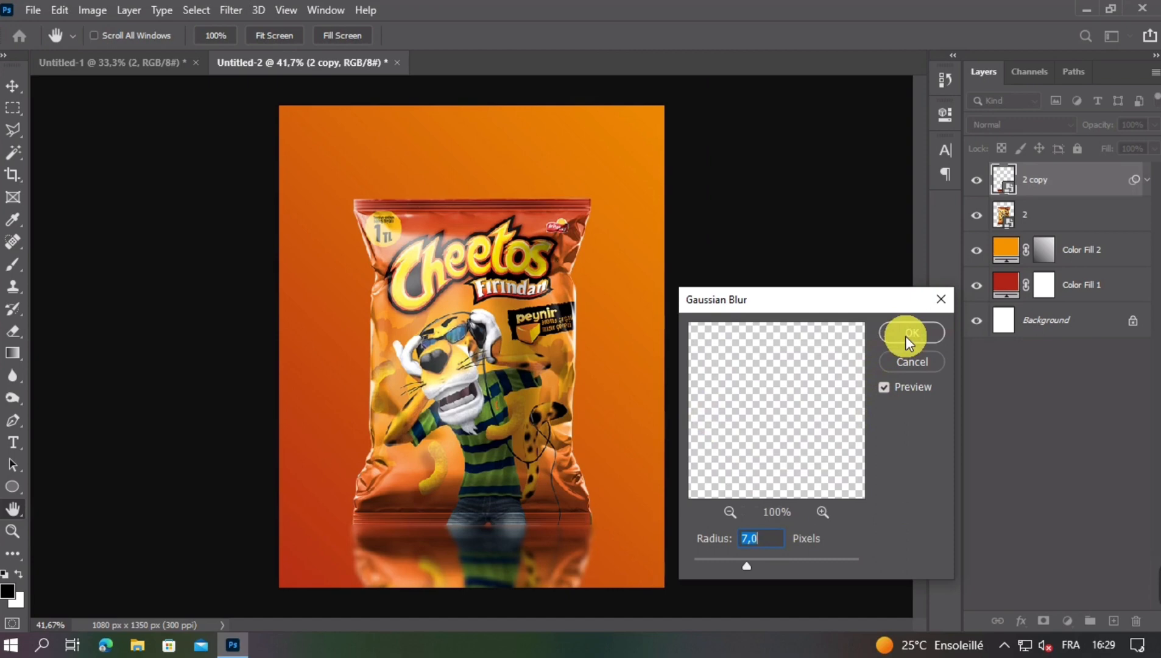
left_click(1047, 249)
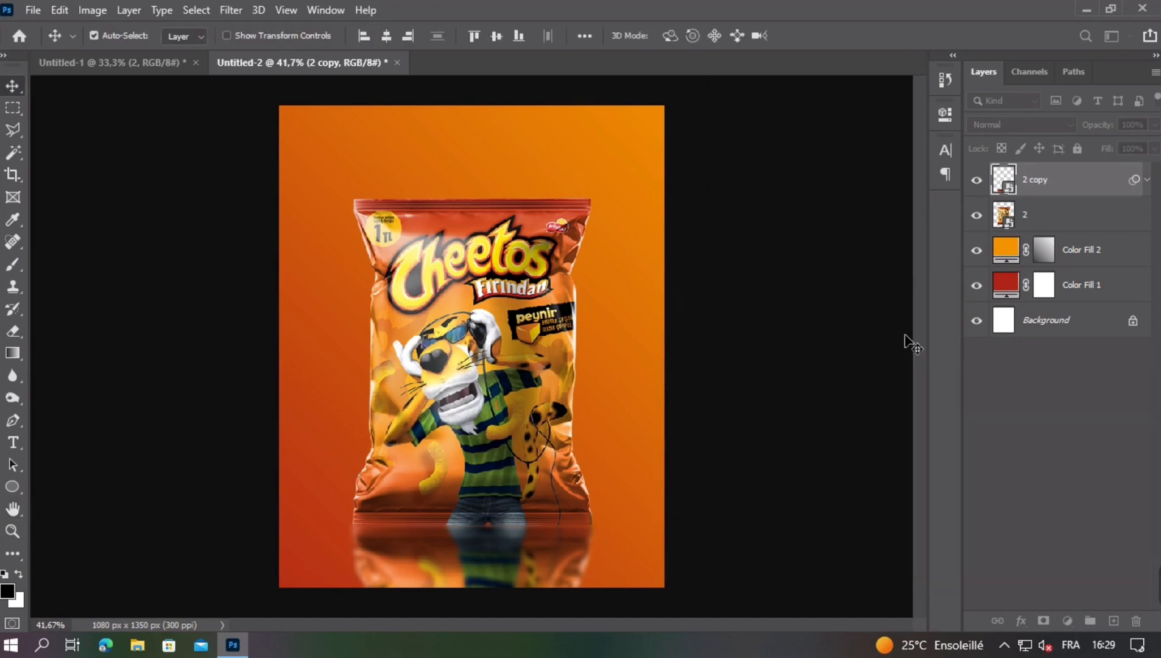
left_click(895, 335)
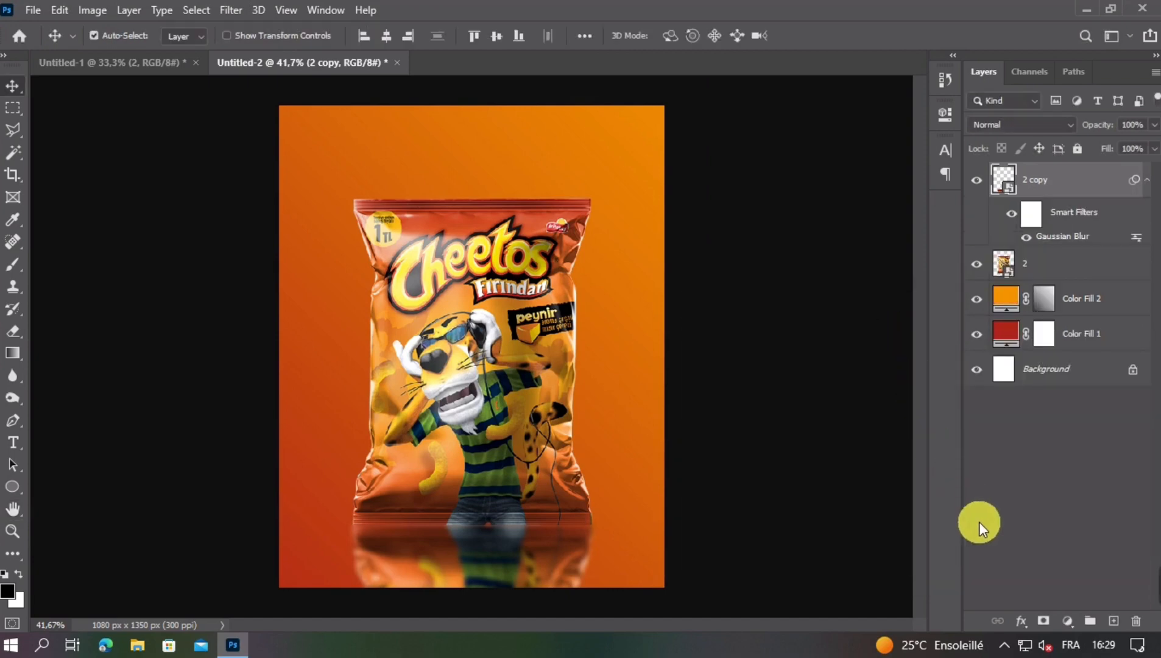
- Add a layer mask to the reflection and fade it with a vertical gradient from the canvas's bottom edge up to the bag's base
left_click(1043, 620)
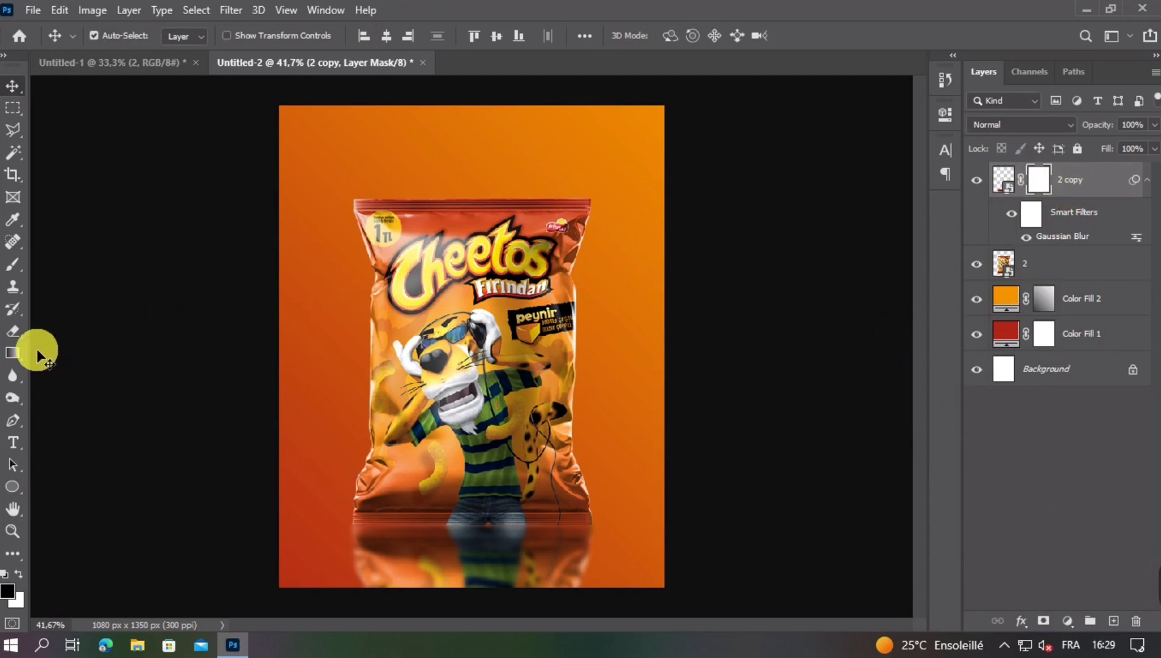
left_click(19, 352)
scroll(548, 505, "down", 3)
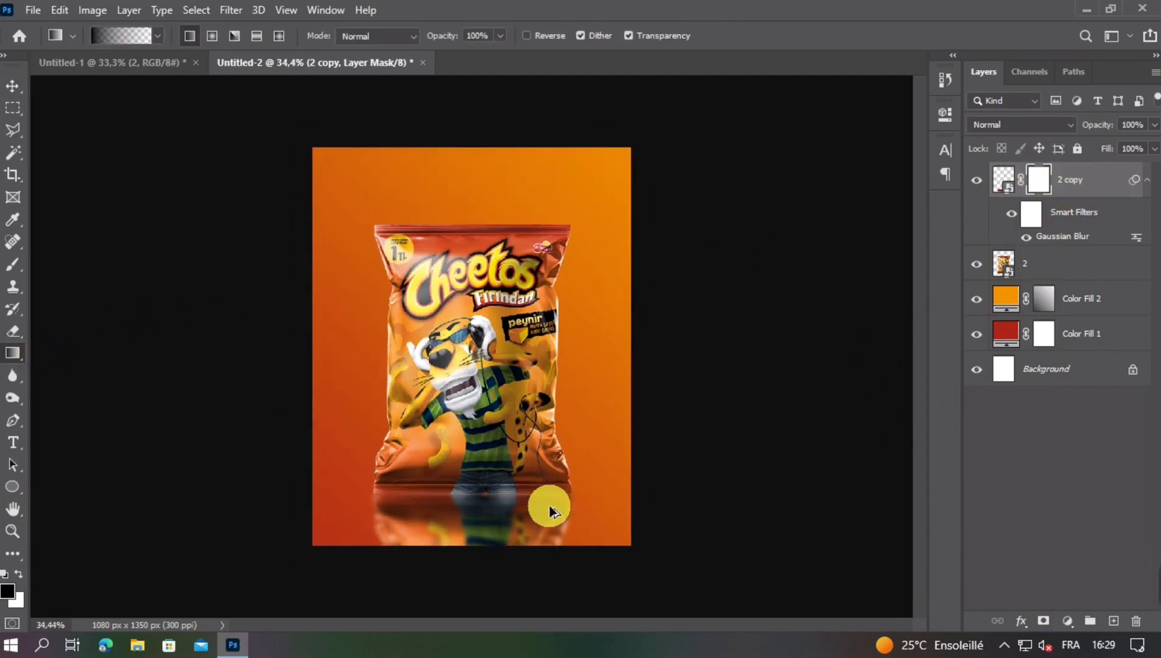
left_click_drag(479, 560, 483, 512)
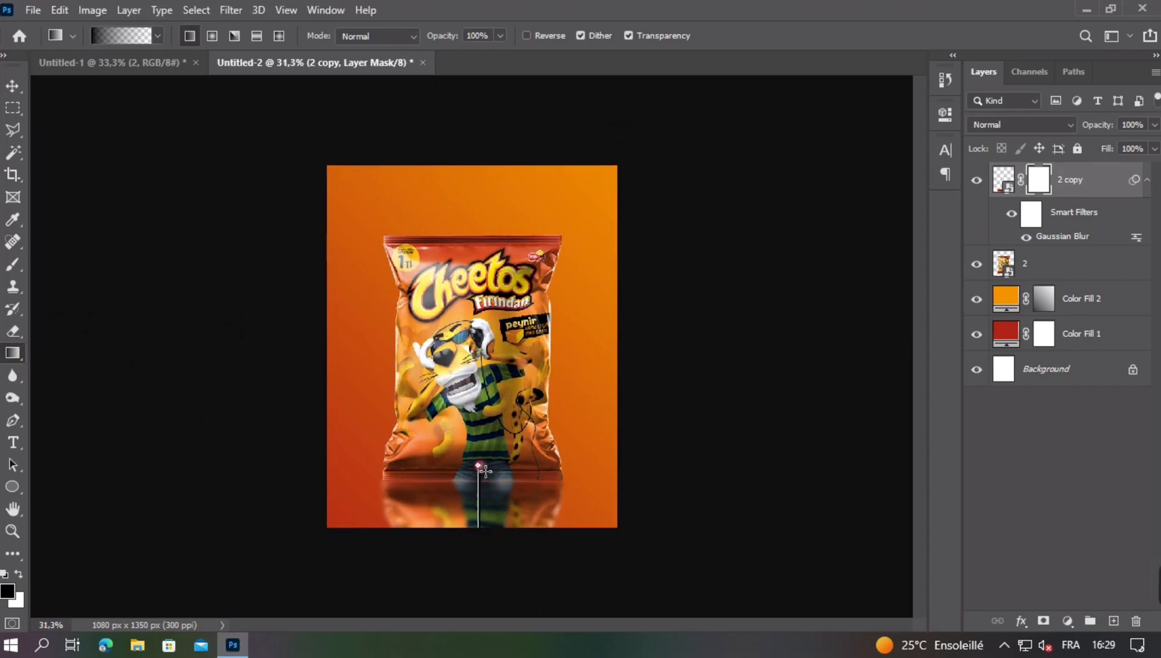
left_click_drag(484, 471, 487, 470)
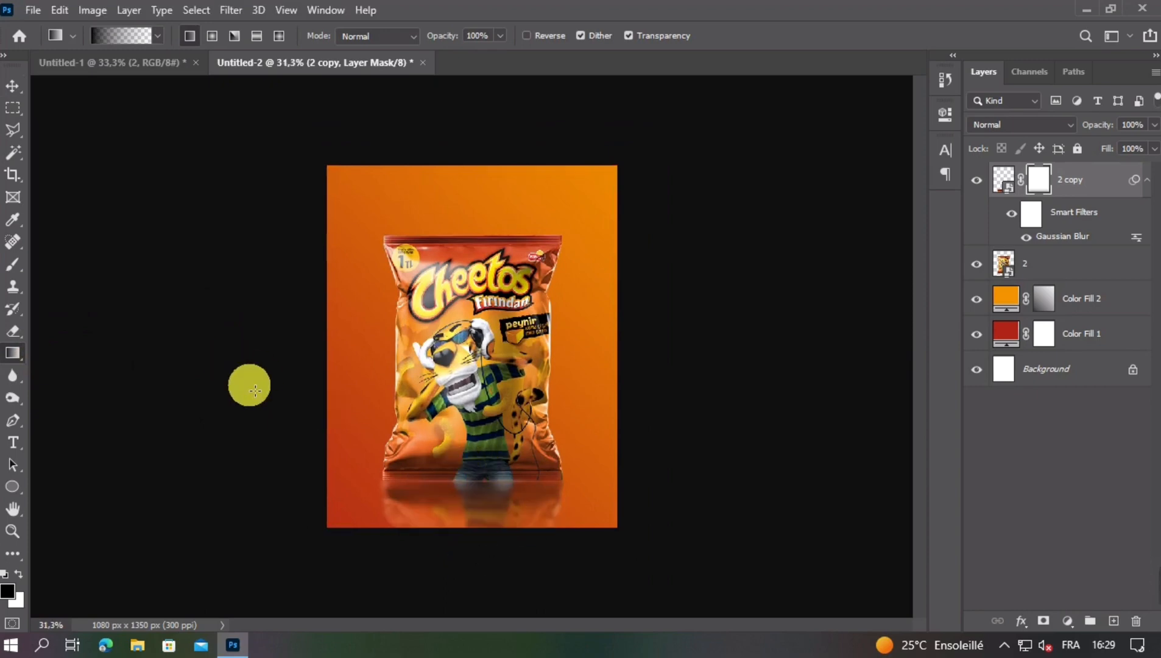
- Lower the opacity of the reflection layer to about 88%
left_click(12, 85)
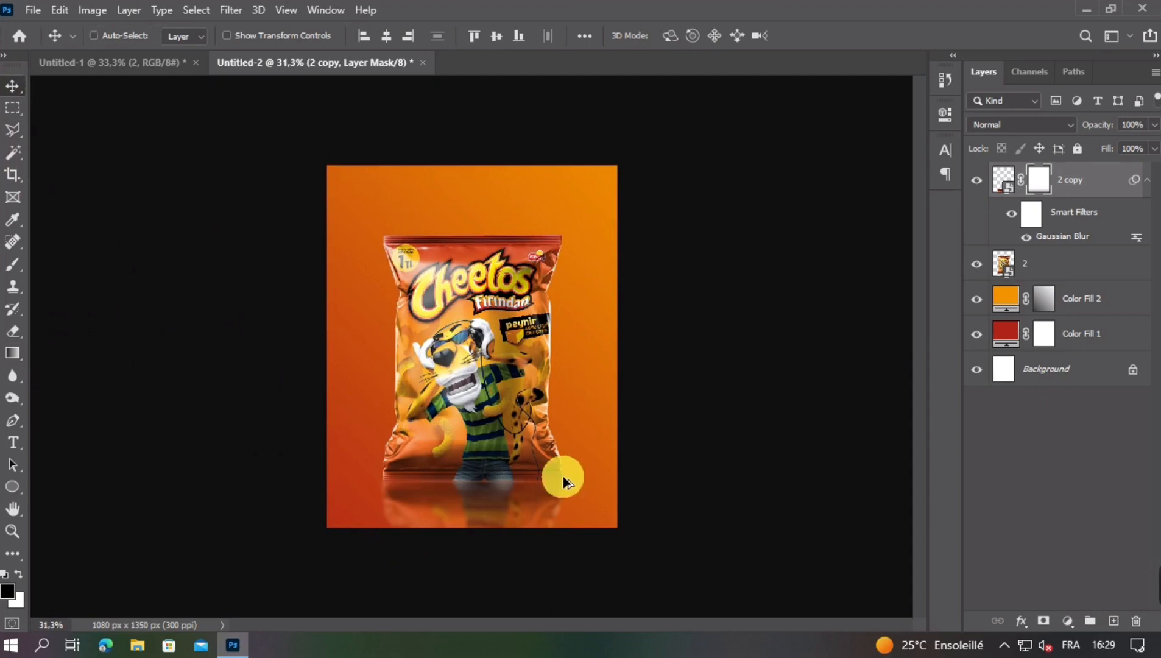
scroll(567, 487, "down", 1)
scroll(570, 490, "up", 2)
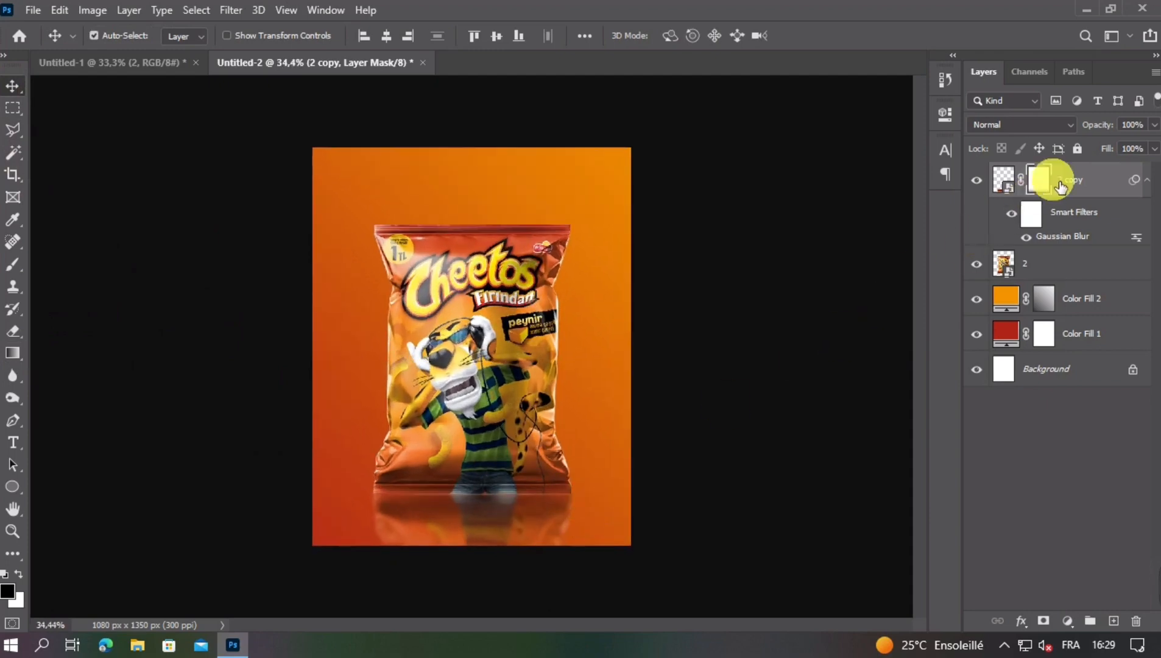
left_click(1156, 126)
left_click_drag(1154, 144, 1149, 145)
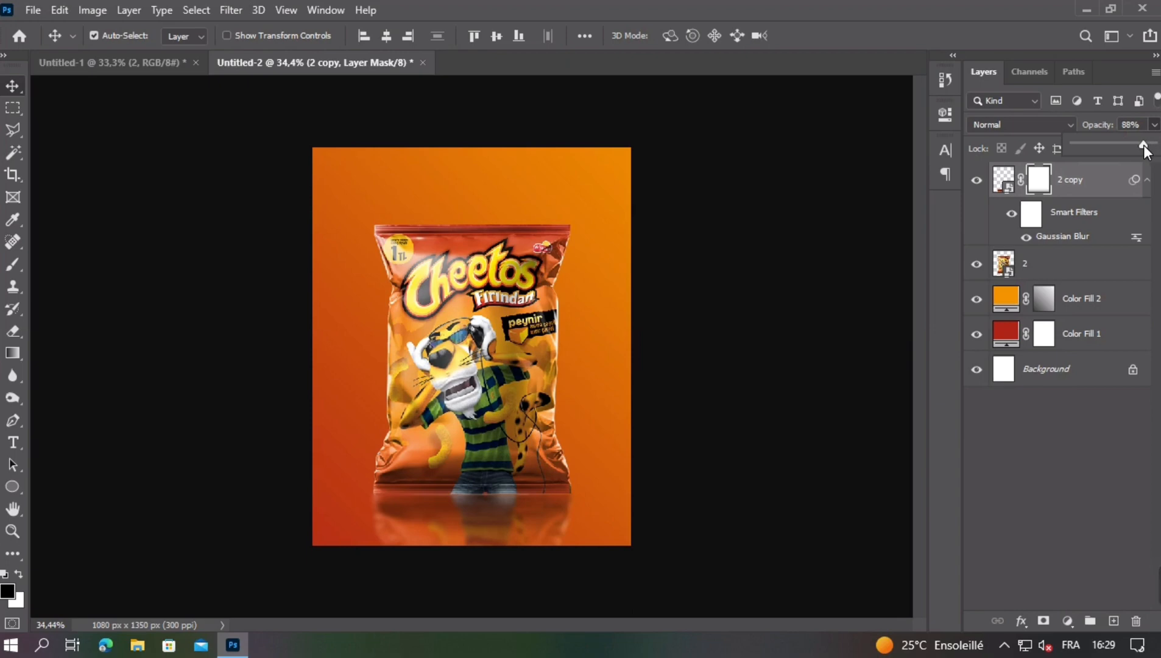
left_click(534, 216)
left_click(249, 225)
key("ctrl+plus")
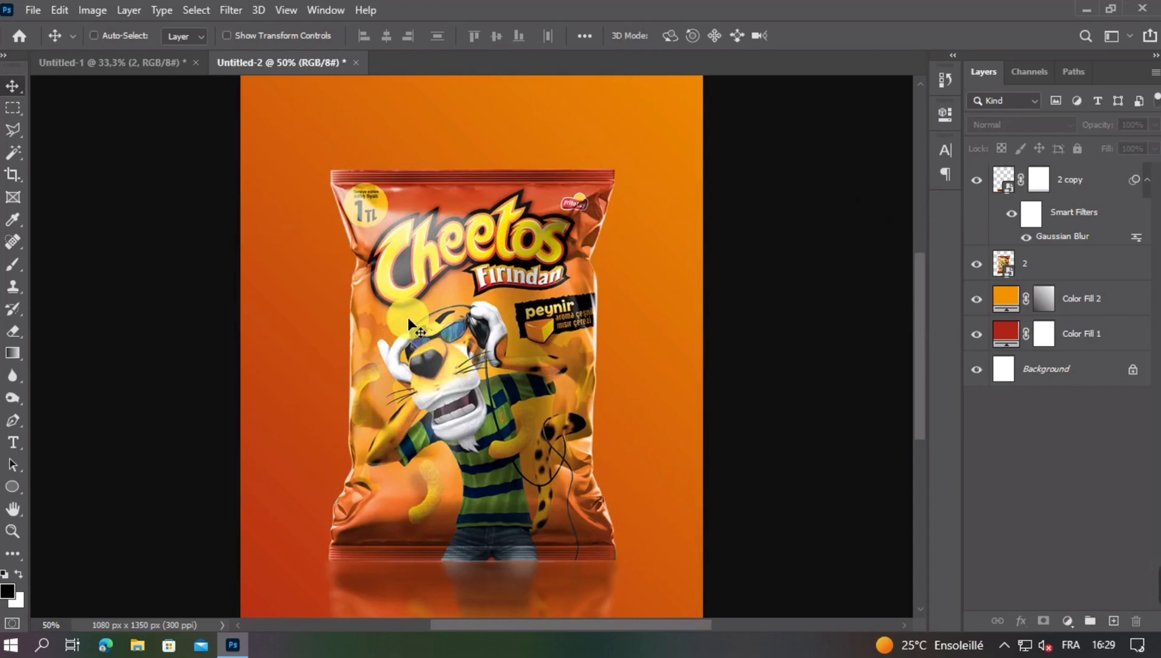
key("ctrl+0")
- Rasterize the original Cheetos bag layer, named 2
left_click(1075, 184)
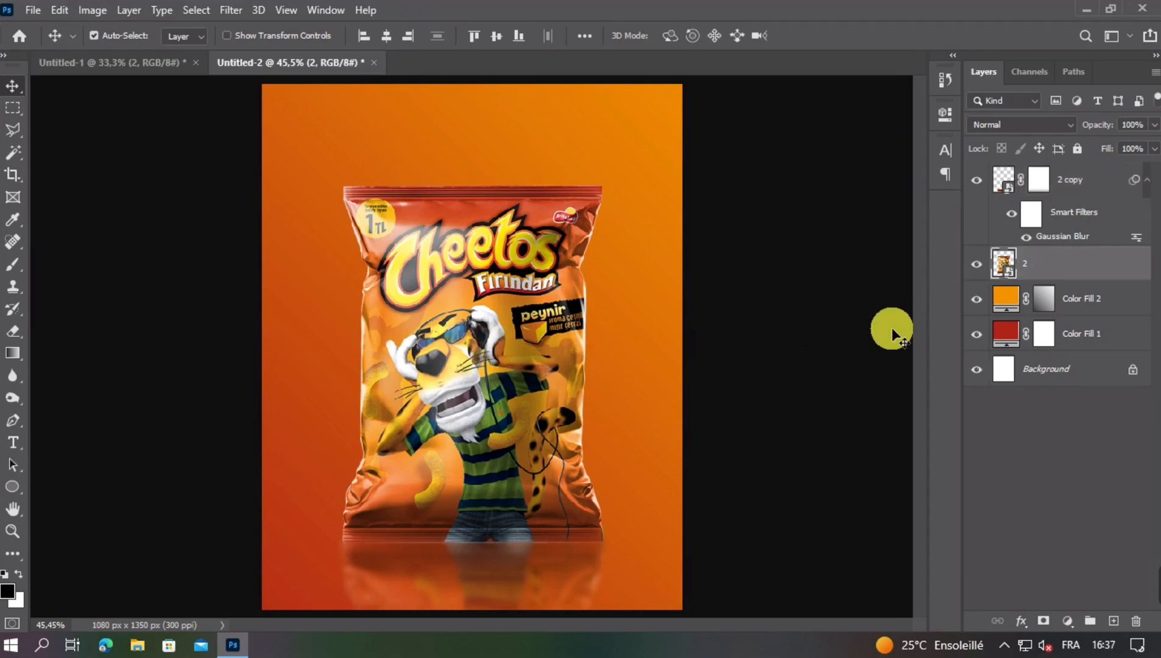
left_click(978, 266)
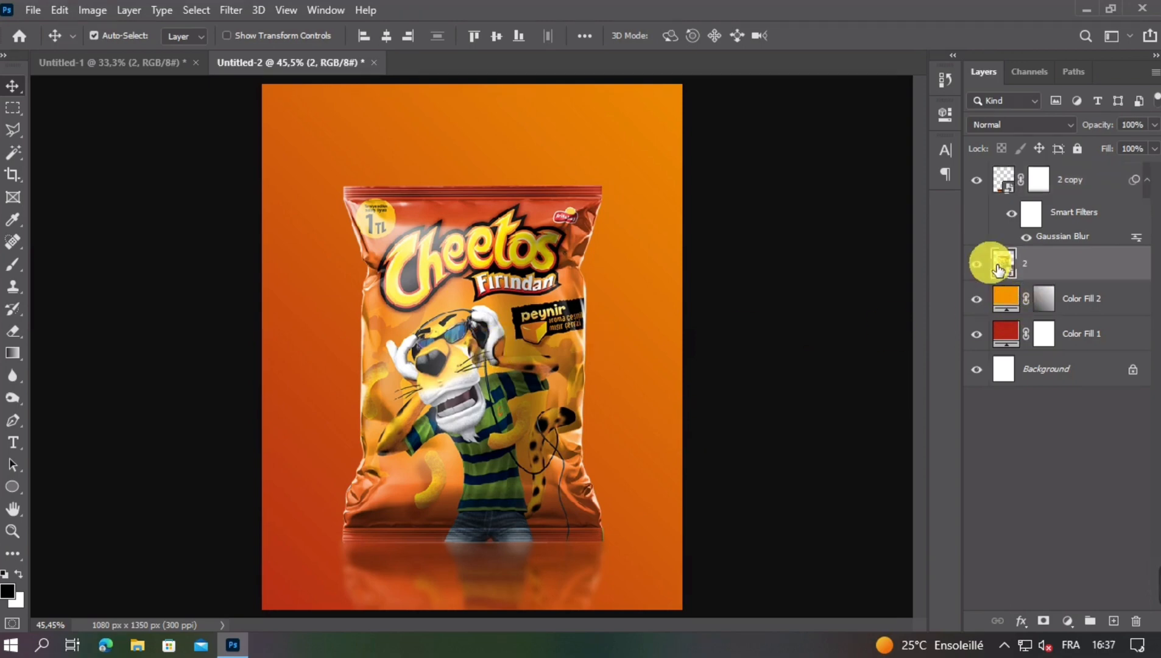
left_click(977, 266)
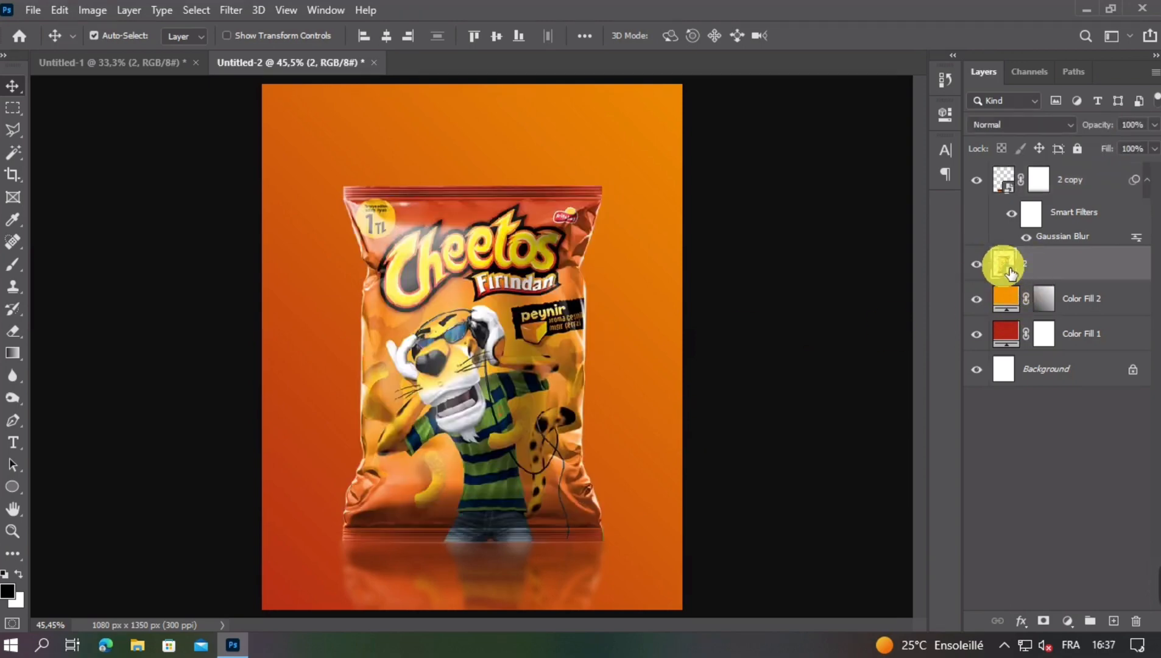
right_click(1059, 266)
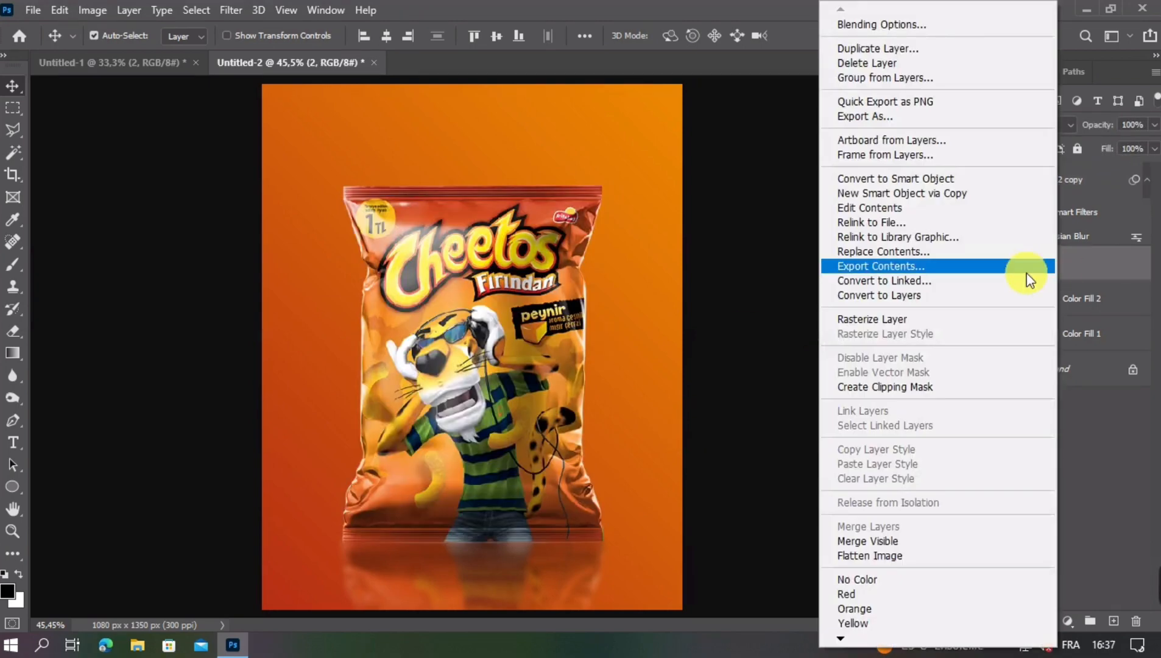
left_click(885, 318)
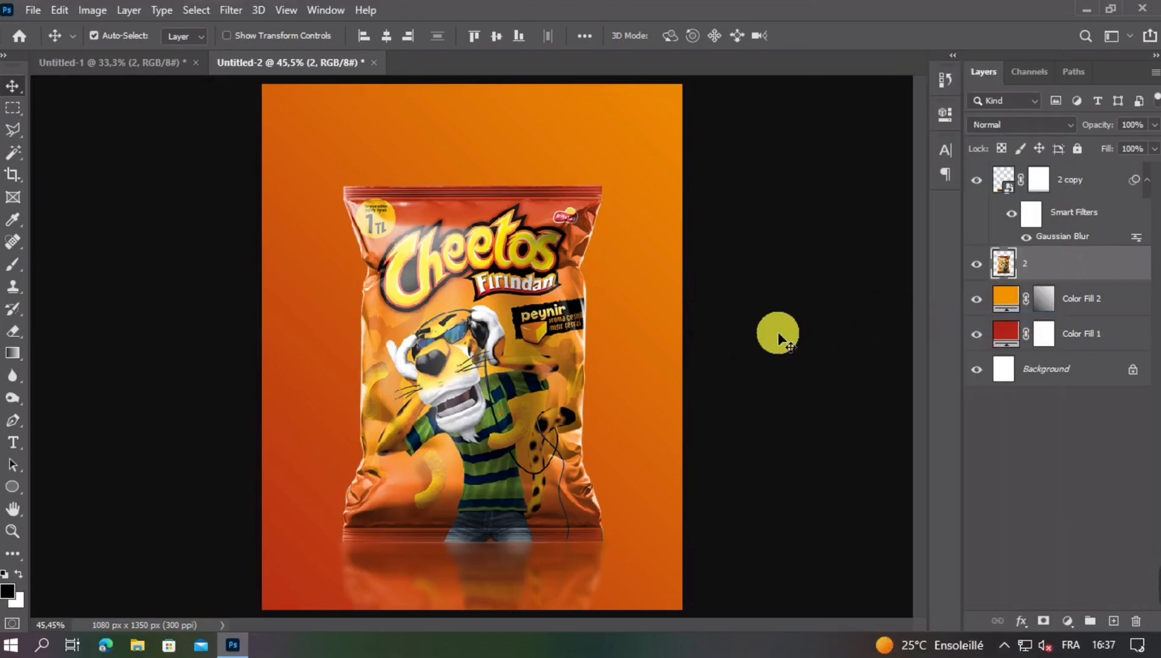
- Draw a closed Pen tool path around the bag's base and turn it into a selection
left_click(13, 421)
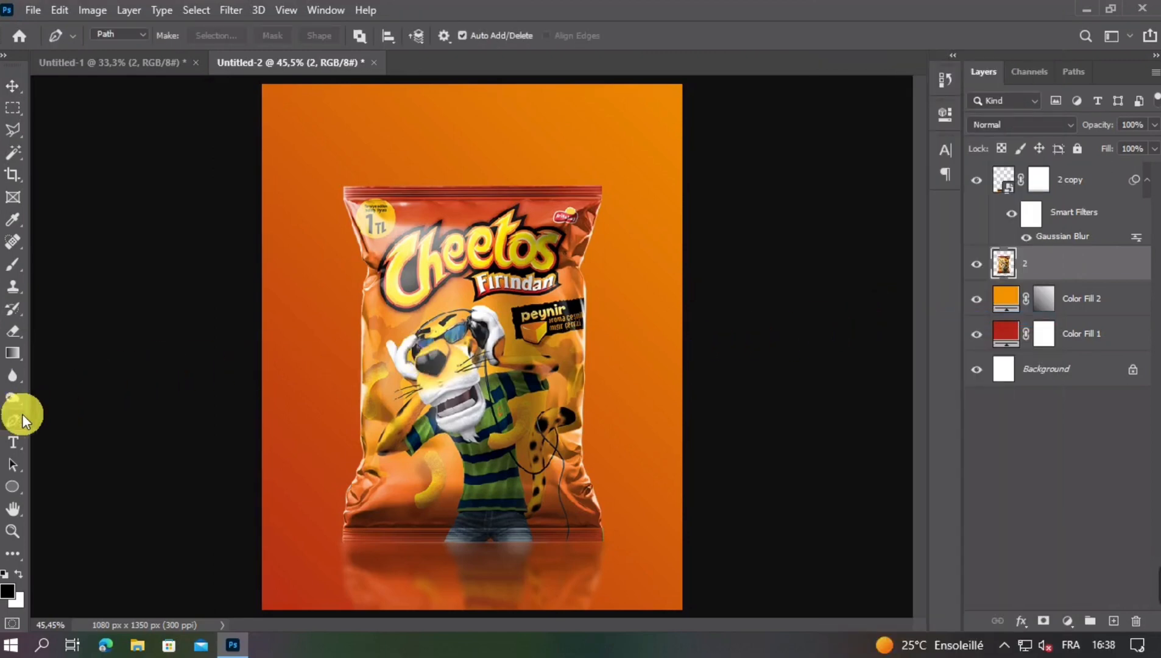
left_click(318, 520)
left_click(374, 514)
left_click(493, 503)
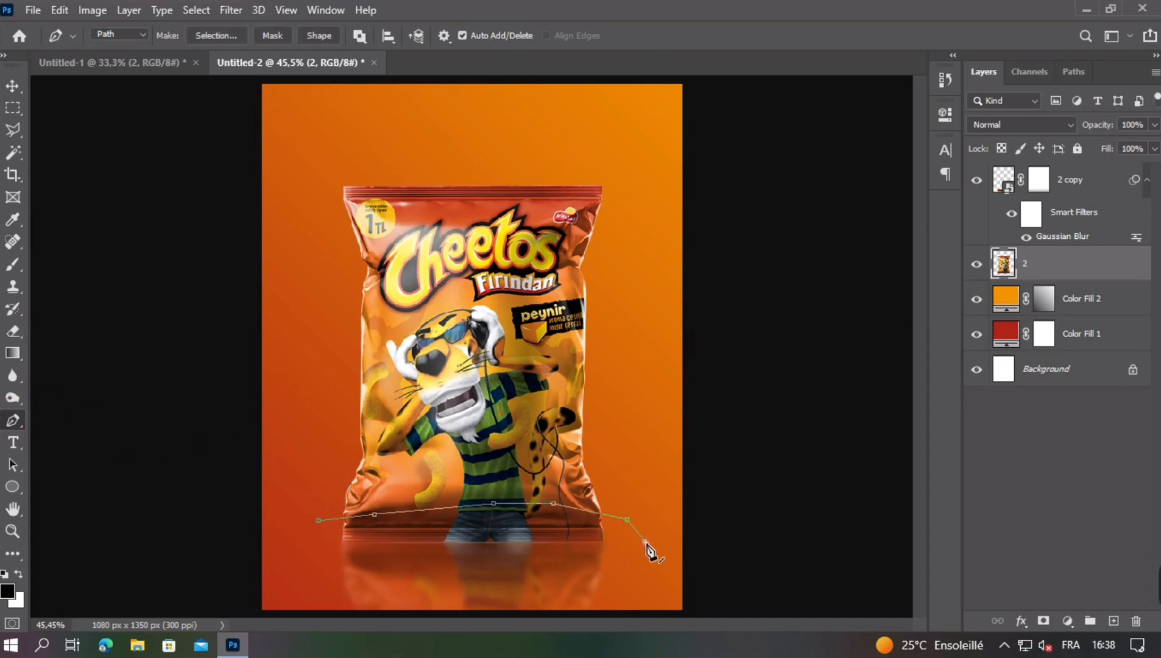
left_click(352, 550)
left_click(318, 521)
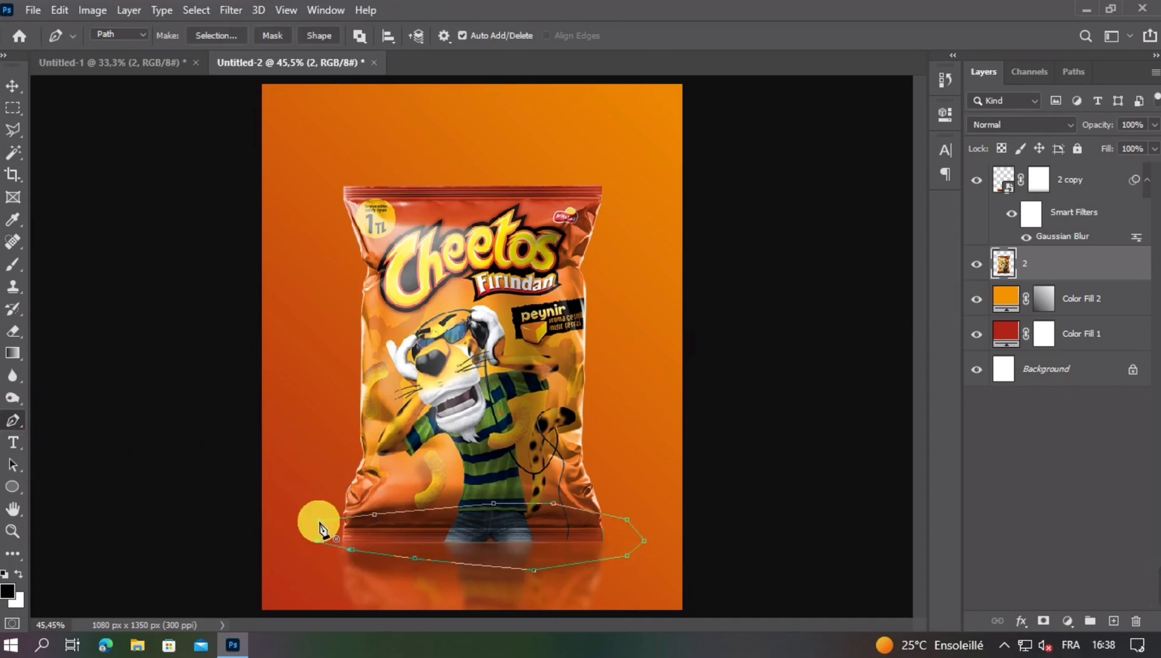
right_click(484, 529)
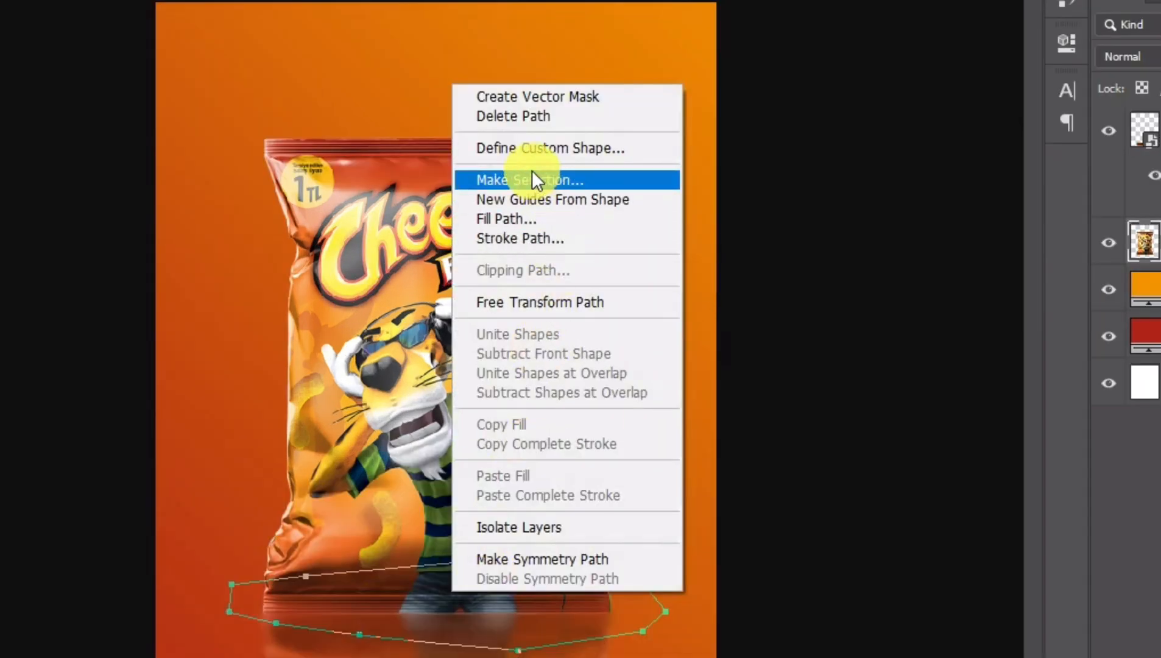
left_click(533, 179)
left_click(677, 102)
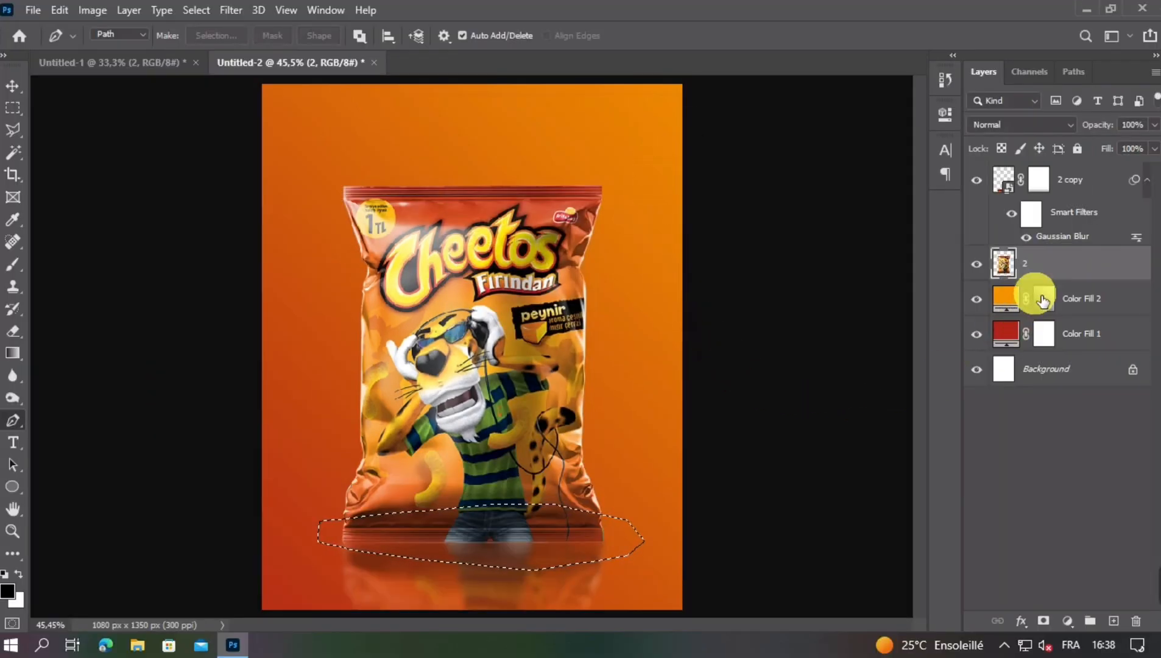
- Copy the selected bag base to a new layer and place it directly beneath layer 2
key("ctrl+shift+alt+n")
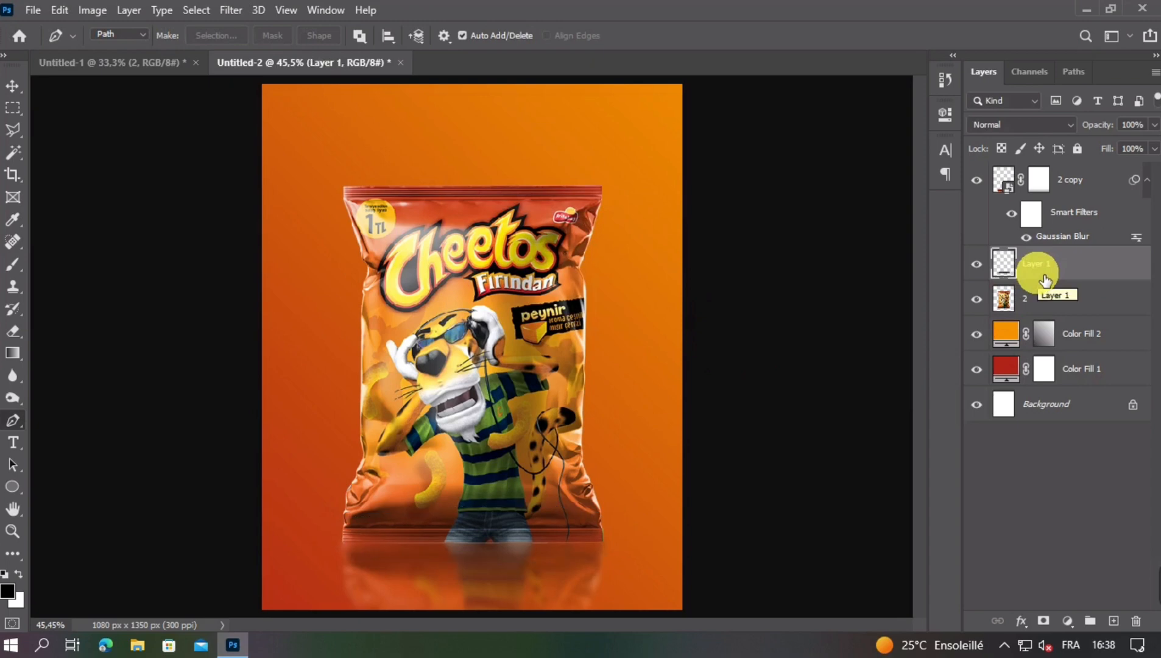
left_click_drag(1045, 280, 1051, 309)
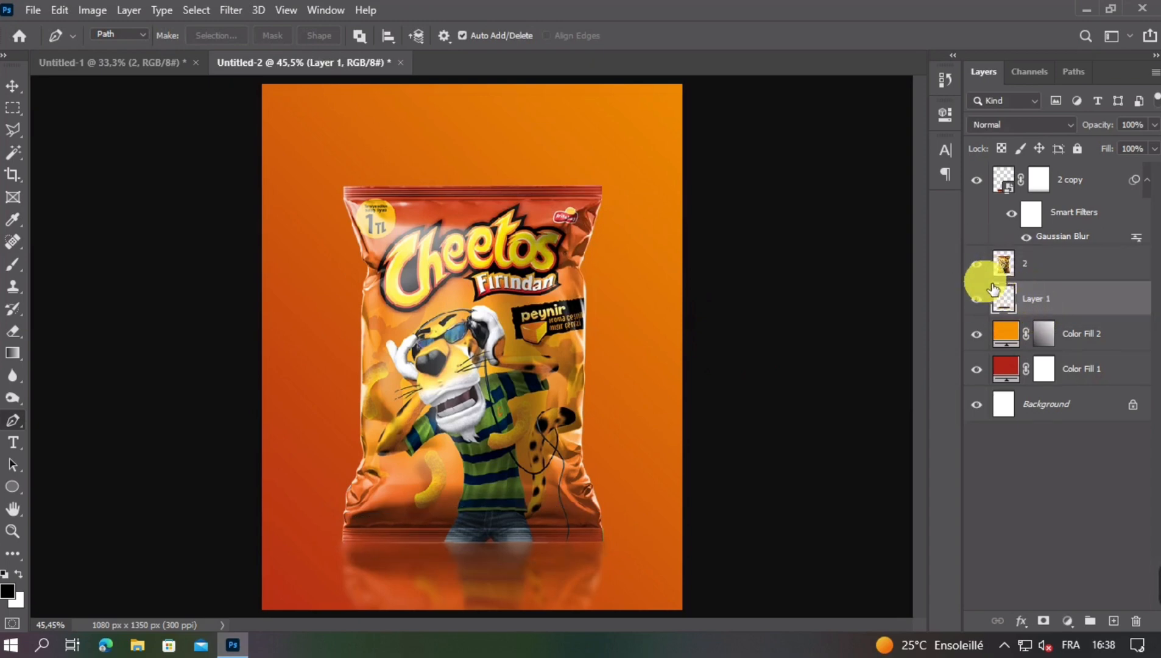
left_click(983, 300)
left_click(981, 268)
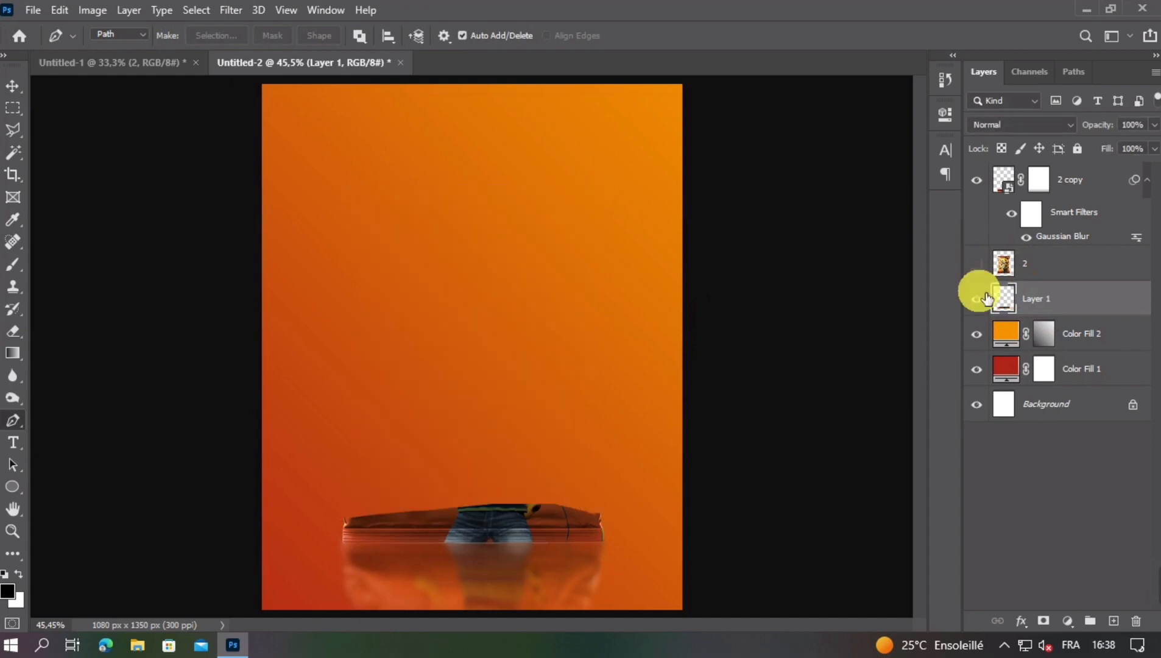
left_click(977, 301)
left_click(977, 302)
left_click(979, 268)
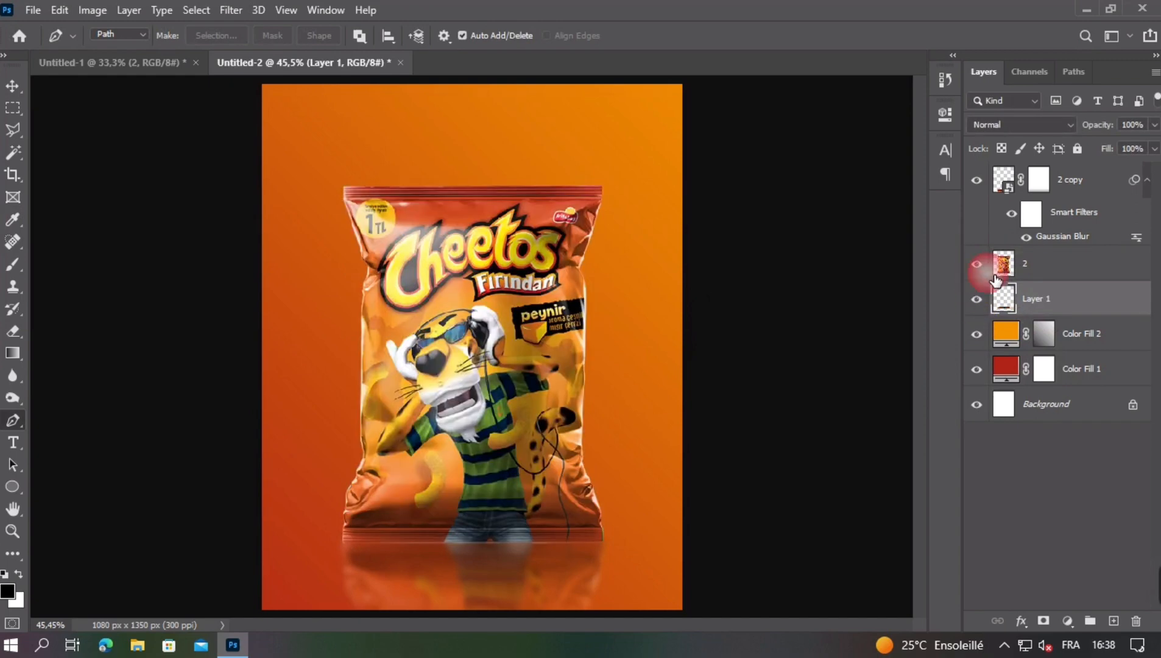
- Add a black Color Overlay with Normal blend mode and 100% opacity to Layer 1
double_click(1088, 304)
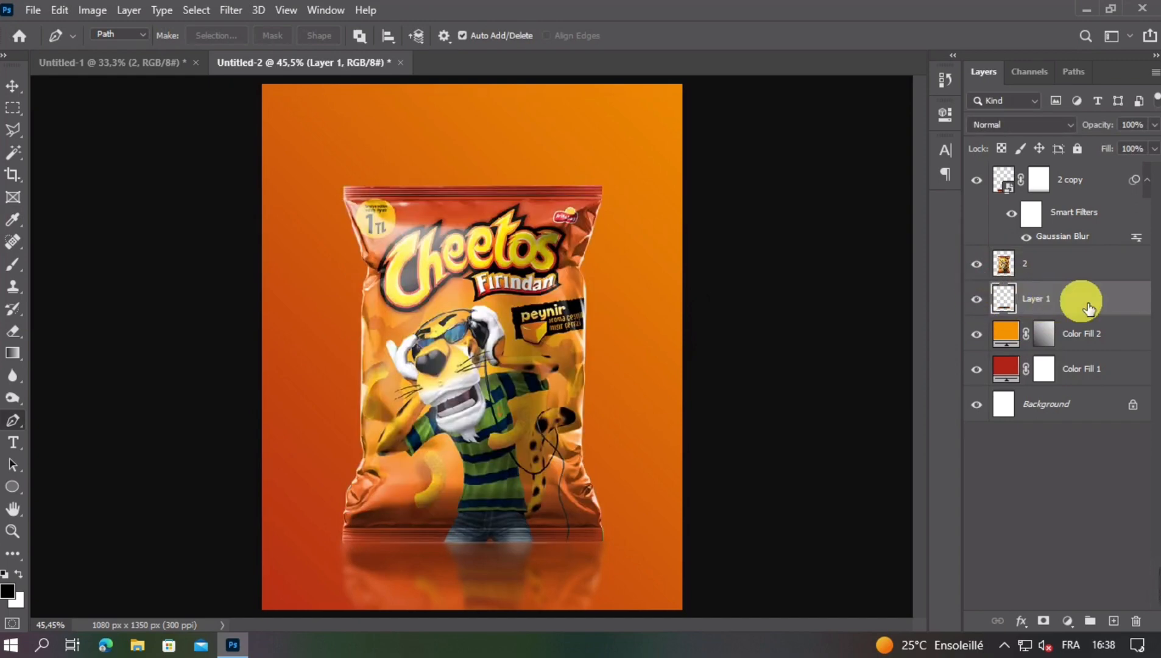
left_click(529, 365)
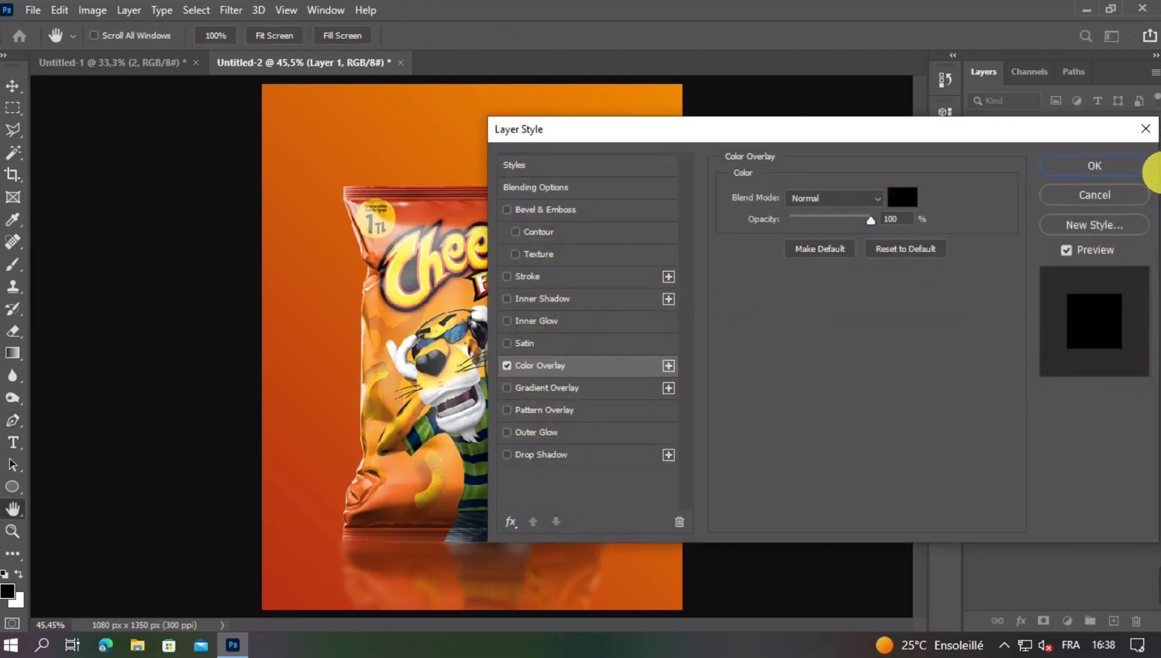
left_click(1095, 166)
key("p")
- Blur the black base shape on Layer 1 with a 7.5-pixel Gaussian Blur, hiding bag layer 2 while working
left_click(977, 263)
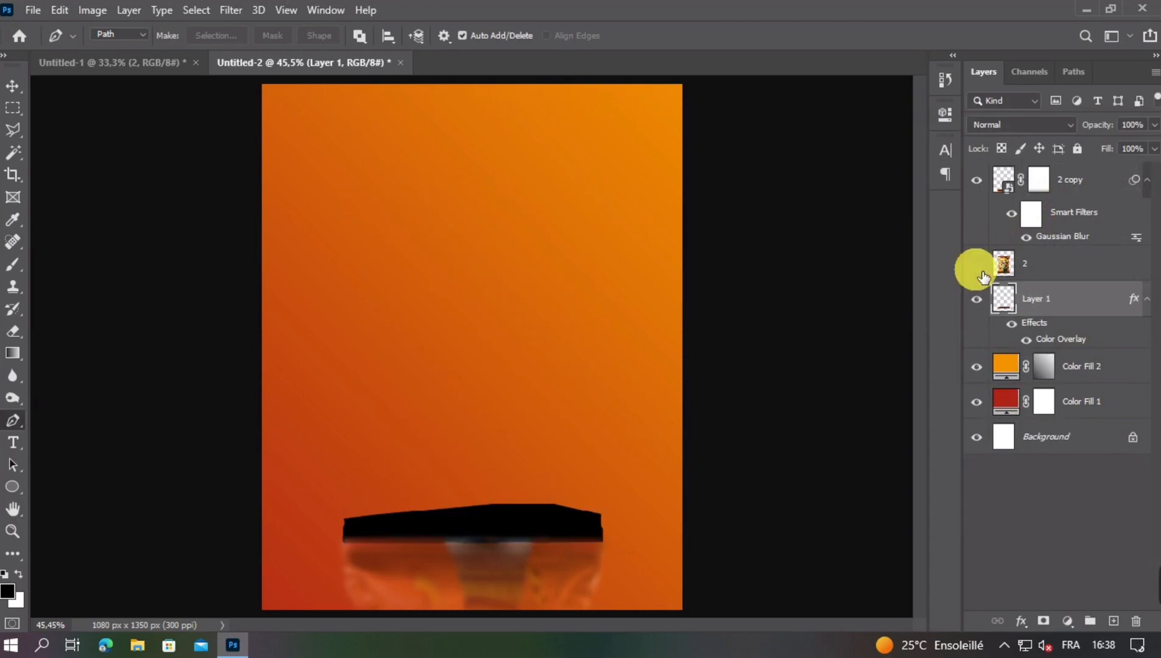
left_click(977, 264)
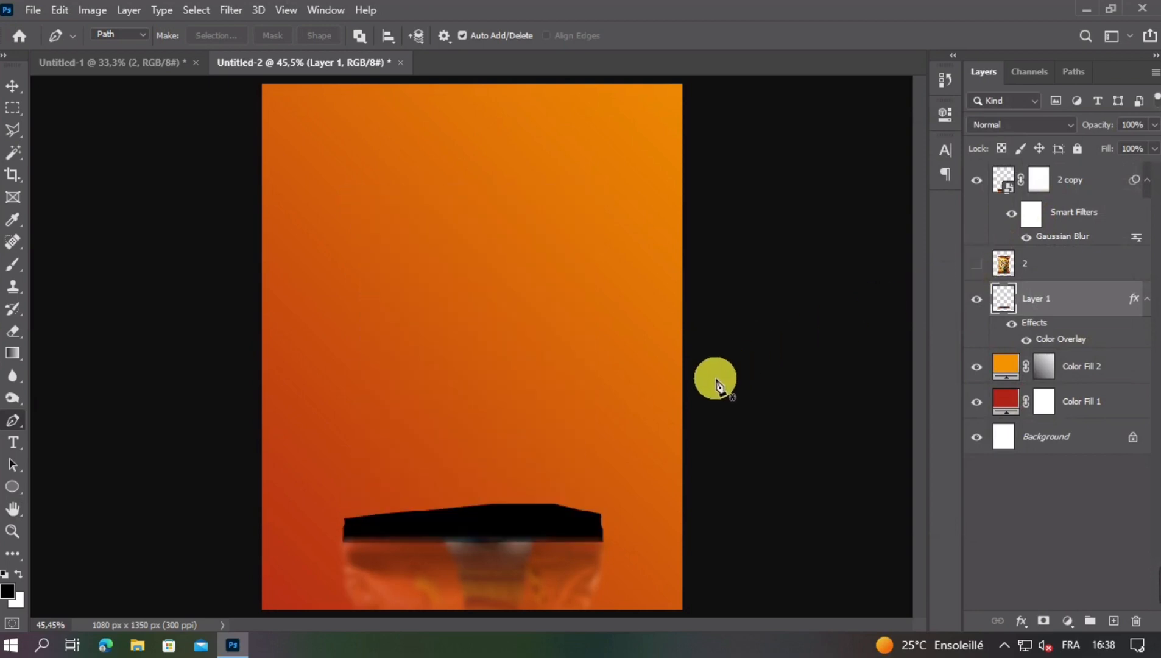
left_click(977, 298)
left_click(977, 298)
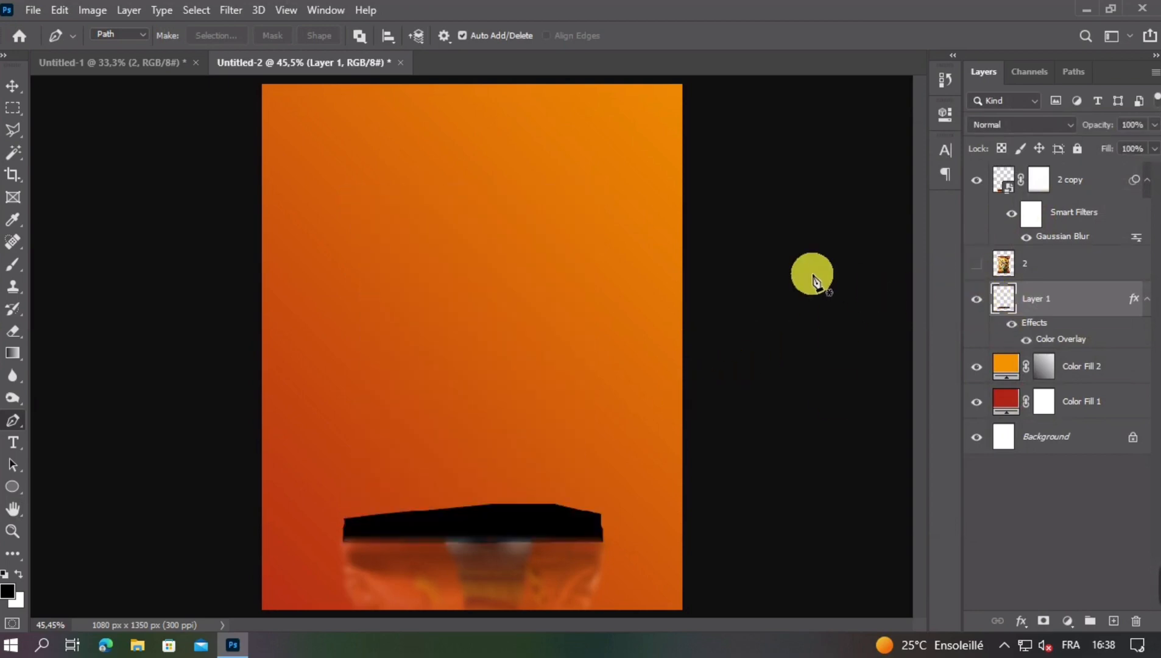
left_click(227, 9)
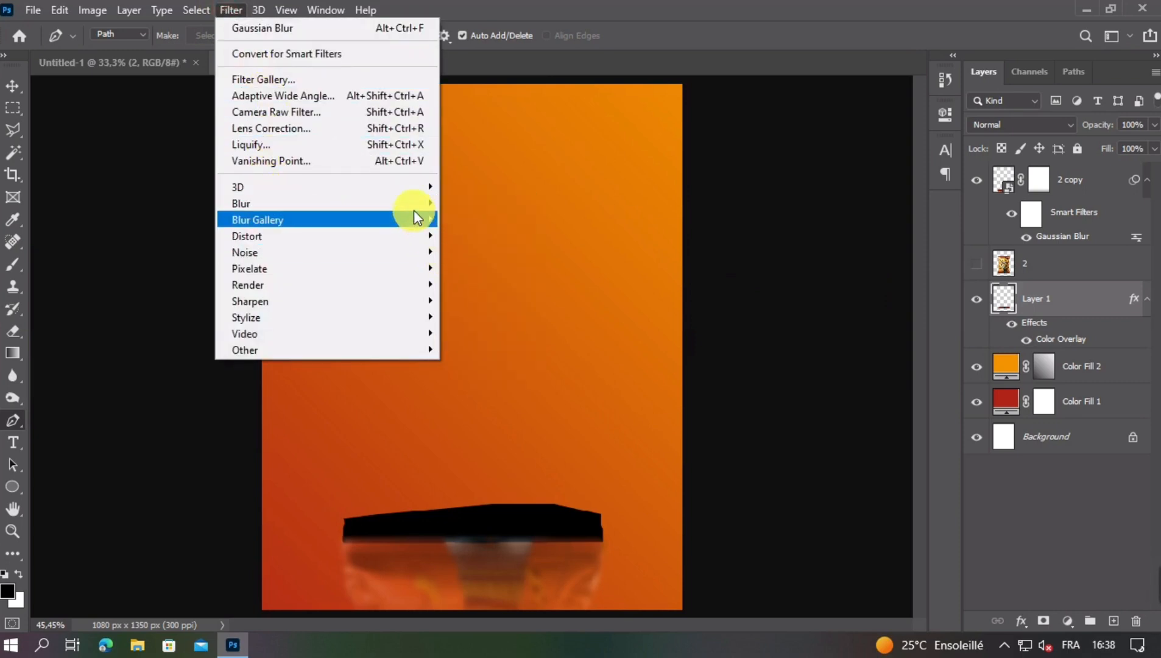
mouse_move(415, 204)
left_click(499, 266)
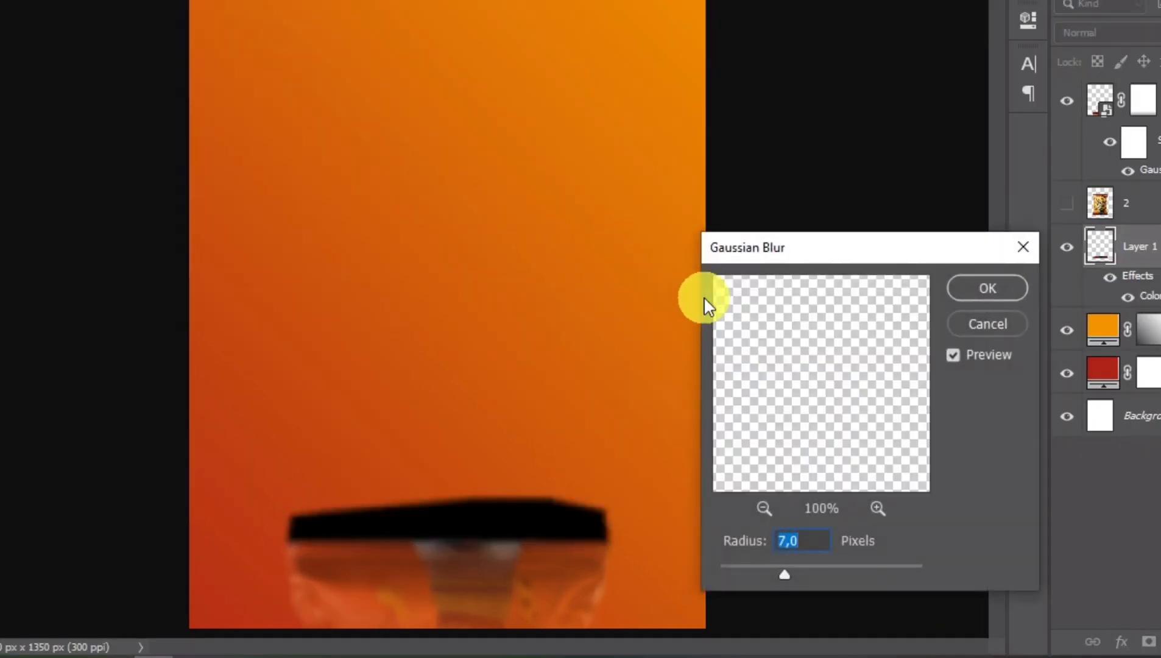
scroll(826, 545, "up", 2)
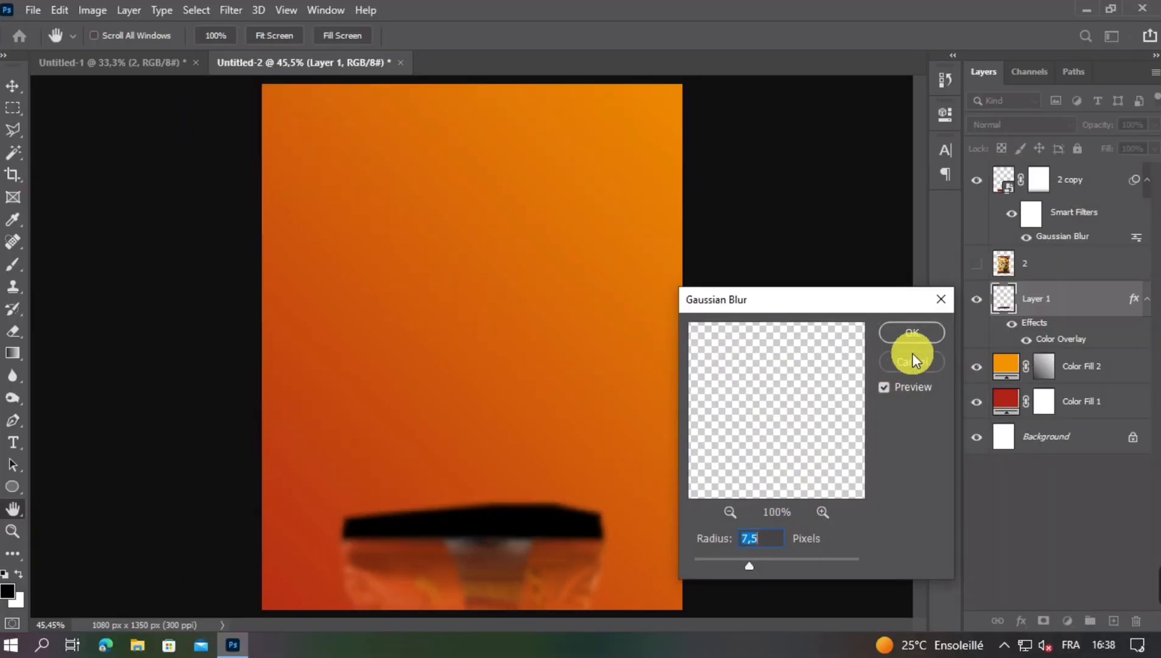
left_click(911, 359)
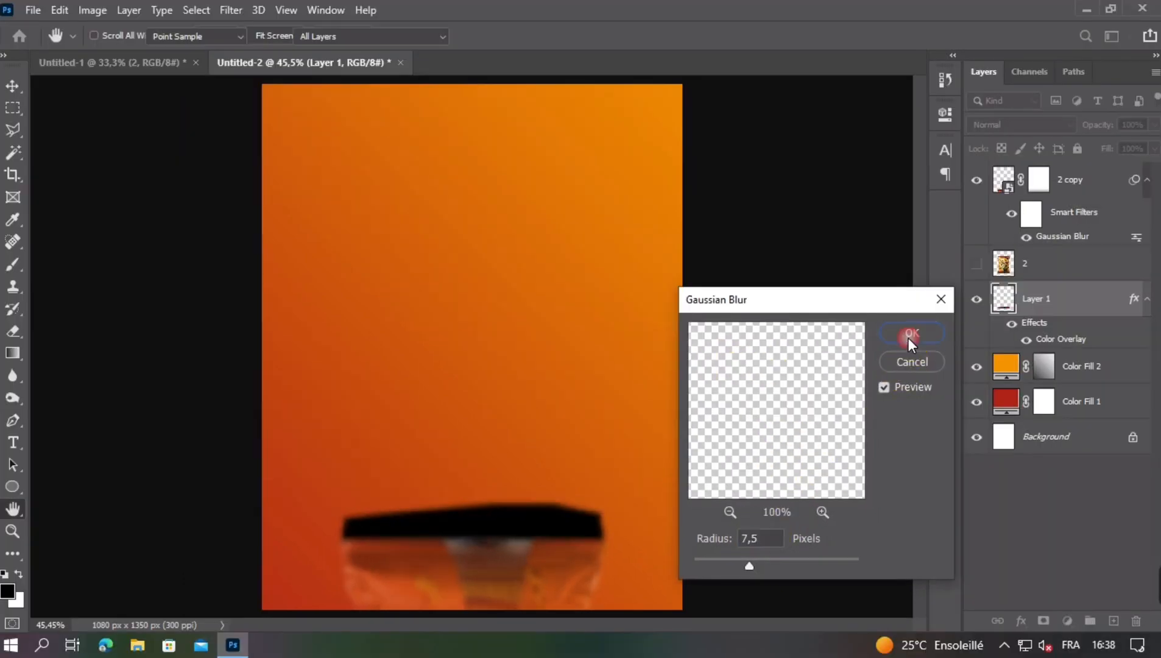
left_click(980, 266)
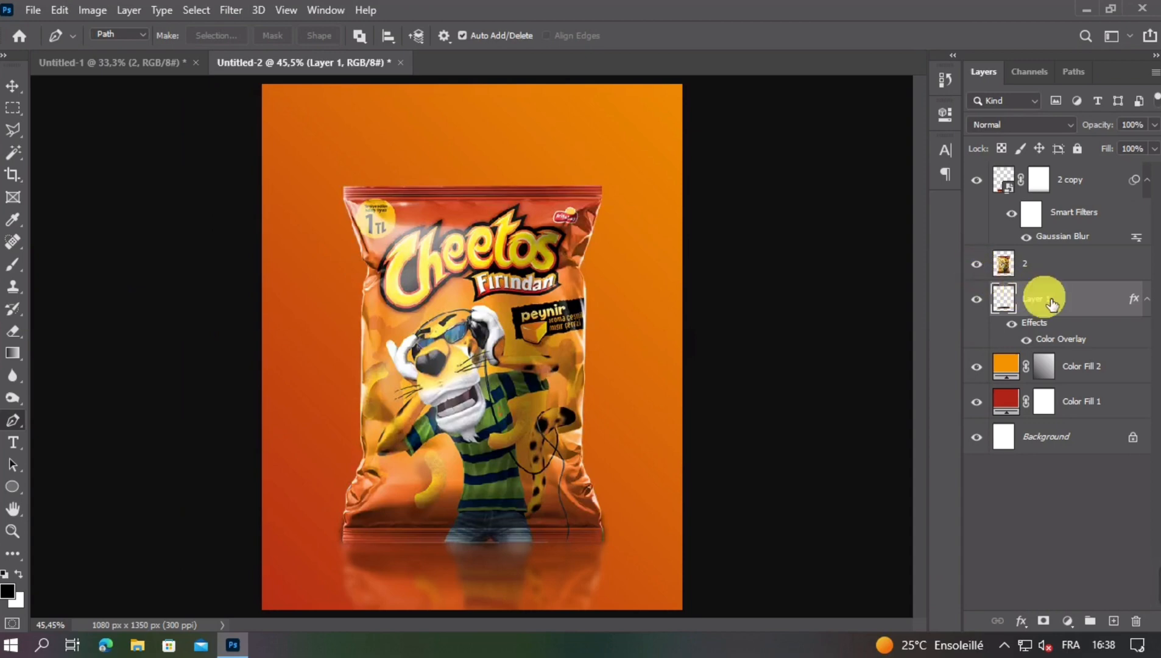
- Move the reflection layer 2 copy beneath the black shadow on Layer 1
left_click(12, 86)
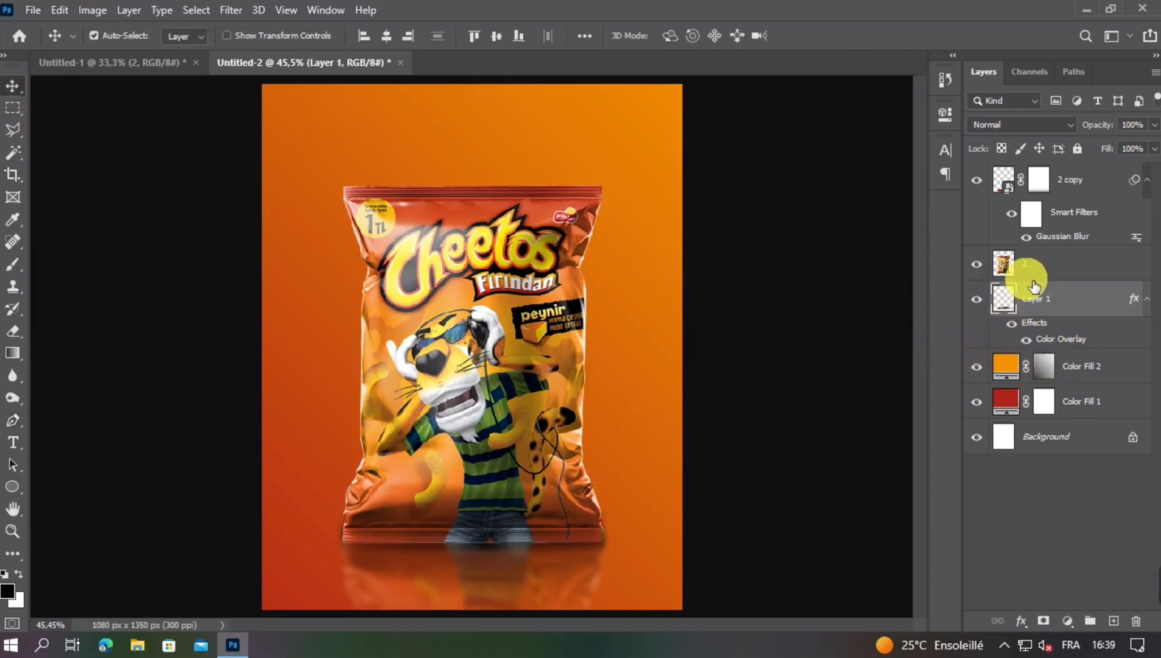
left_click_drag(1081, 185, 1056, 341)
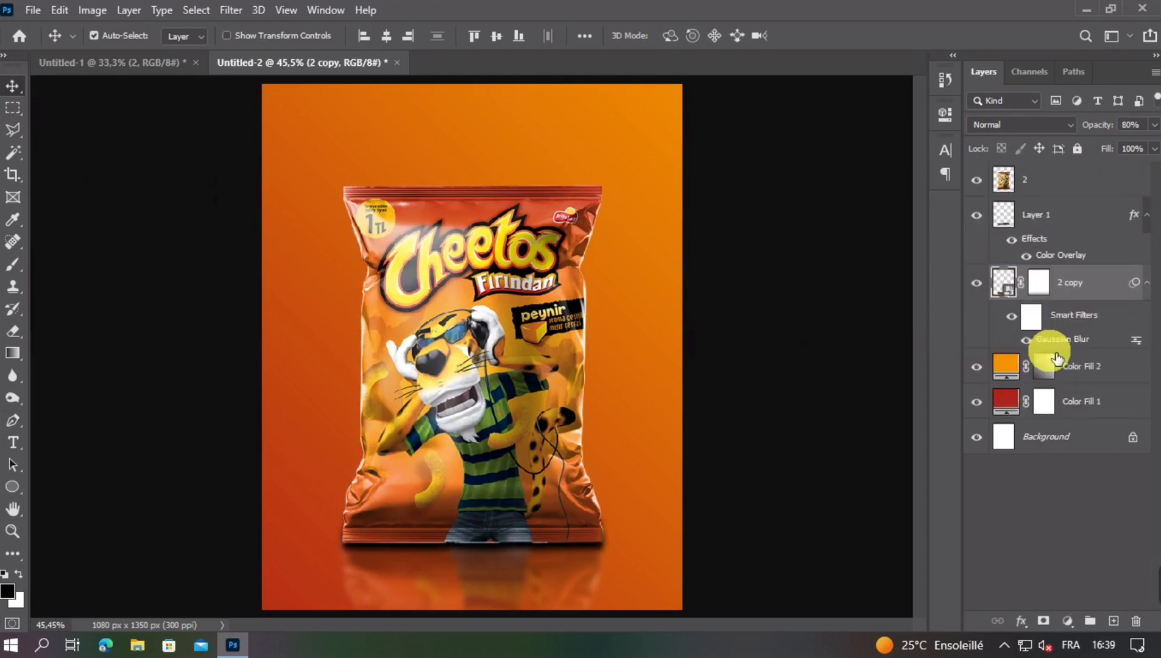
- Add a layer mask to Layer 1 and paint out the shadow along the bag's lower side edges with a soft 106-pixel black brush
left_click(1064, 217)
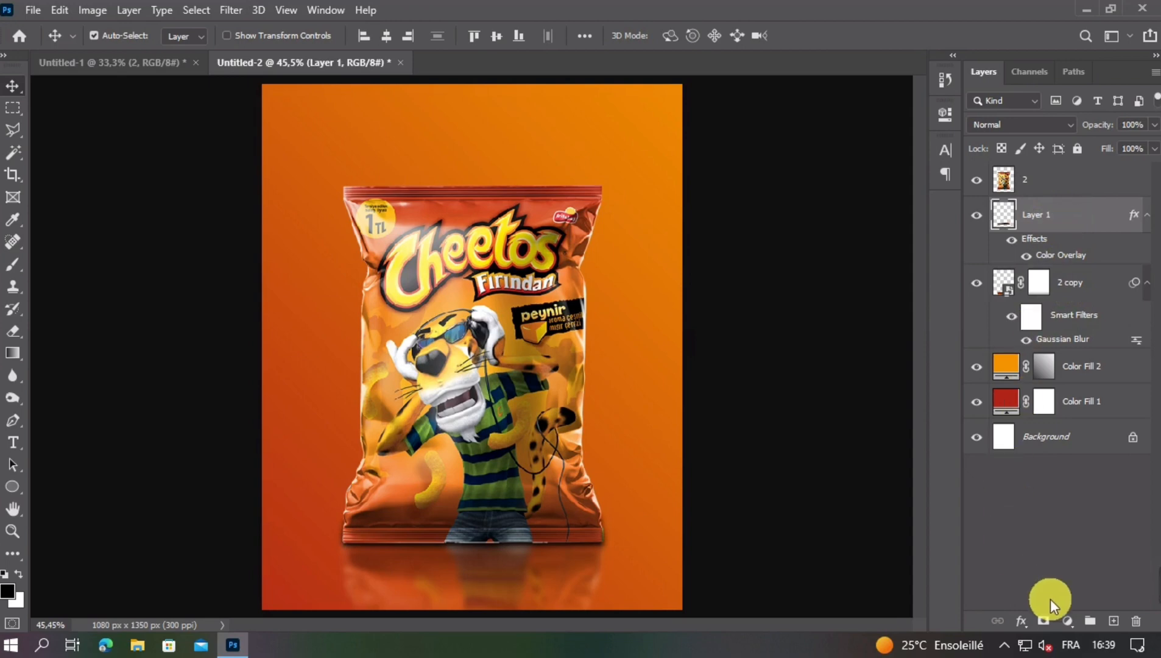
left_click(1044, 621)
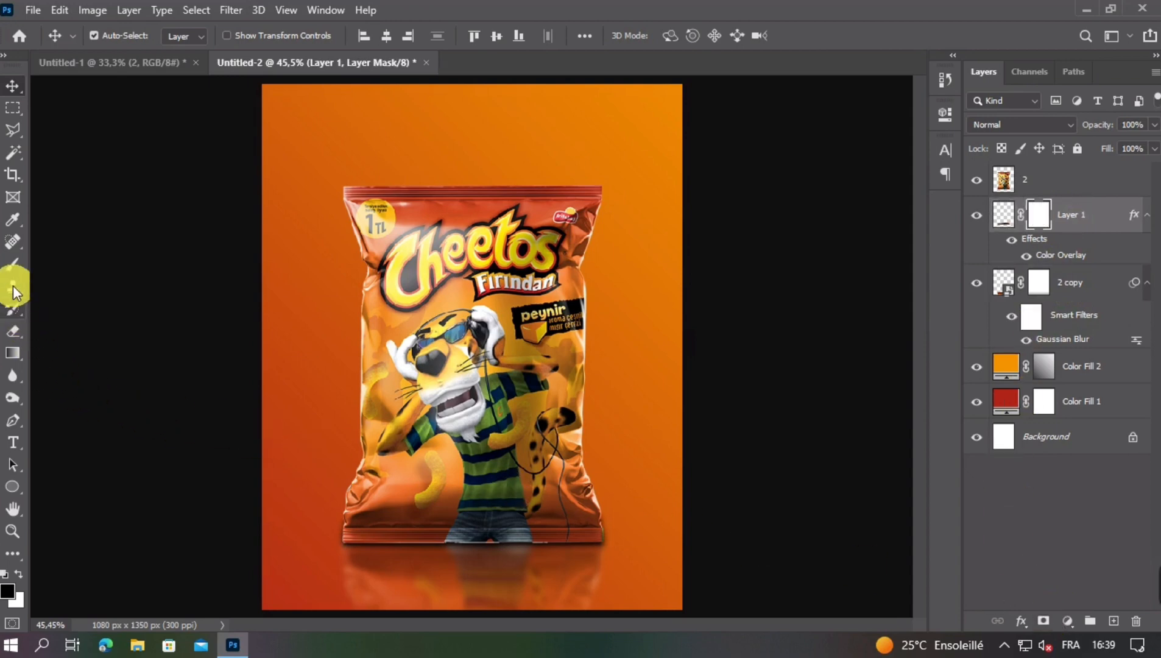
left_click(13, 264)
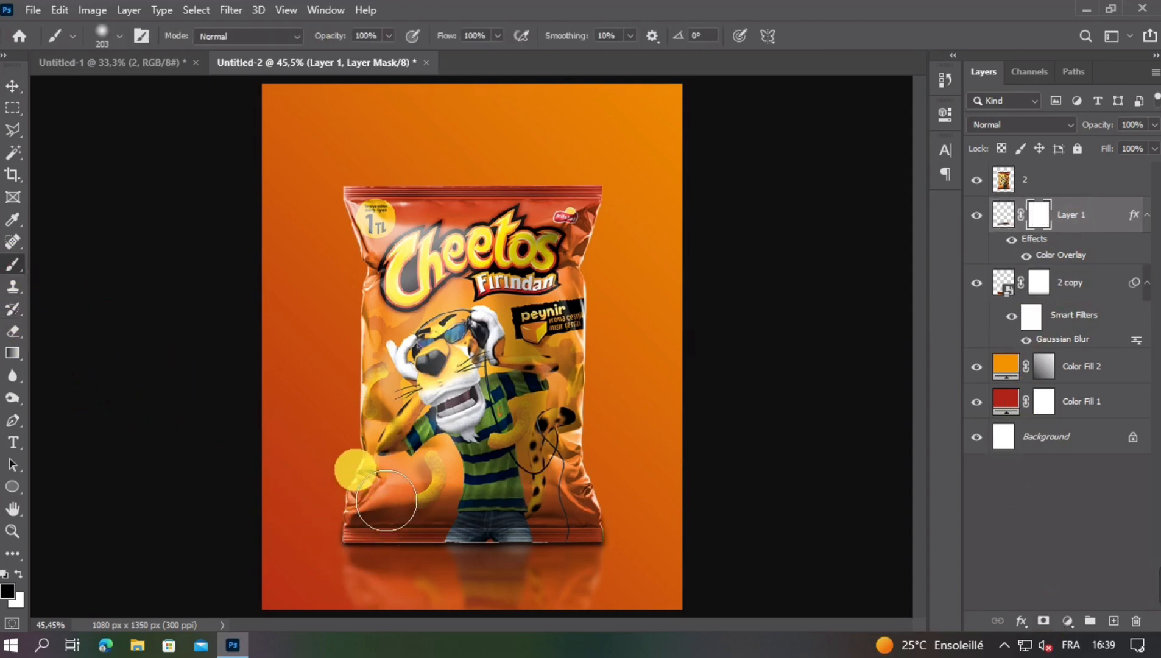
right_click(353, 462, "alt")
mouse_move(344, 528)
left_mouse_down()
mouse_move(340, 576)
mouse_move(330, 544)
mouse_move(341, 512)
left_mouse_up()
left_click(370, 492)
left_click_drag(531, 487, 607, 505)
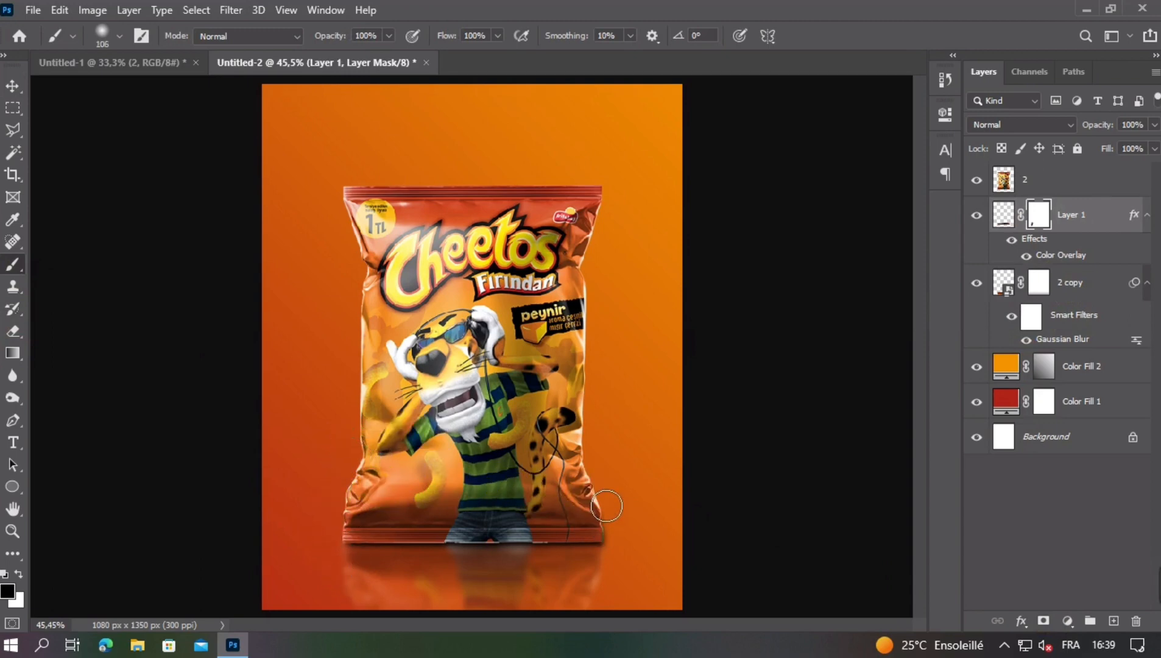
left_click_drag(694, 588, 585, 497)
left_click_drag(637, 531, 609, 516)
- Convert the masked shadow on Layer 1 to a smart object
left_click(12, 86)
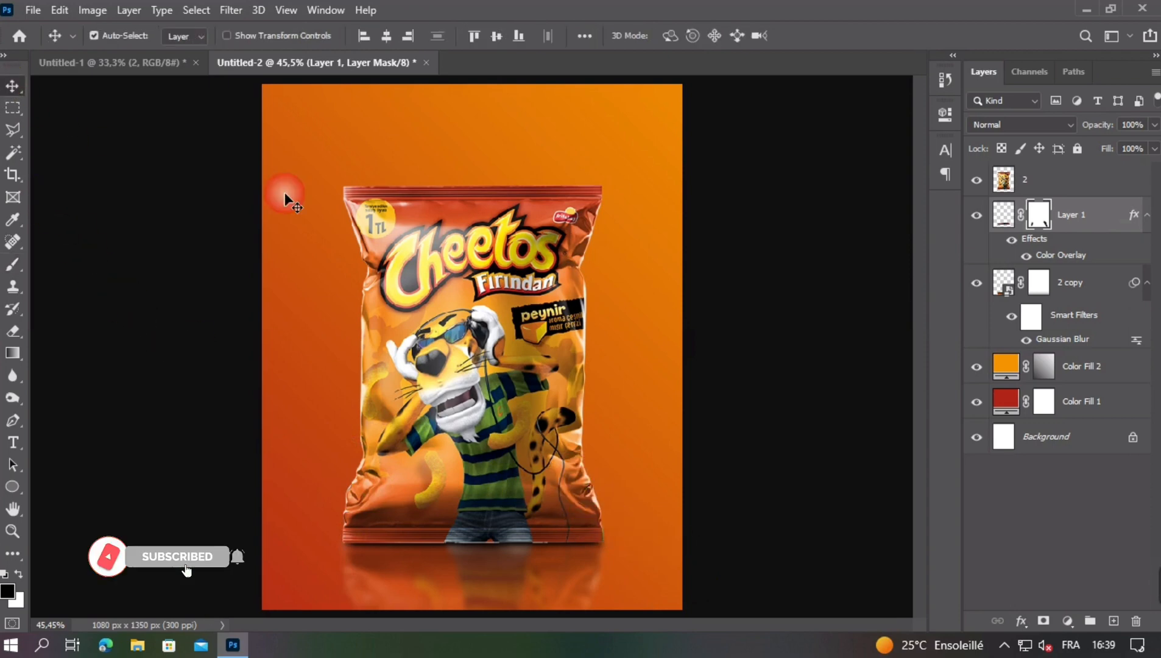
right_click(1100, 221)
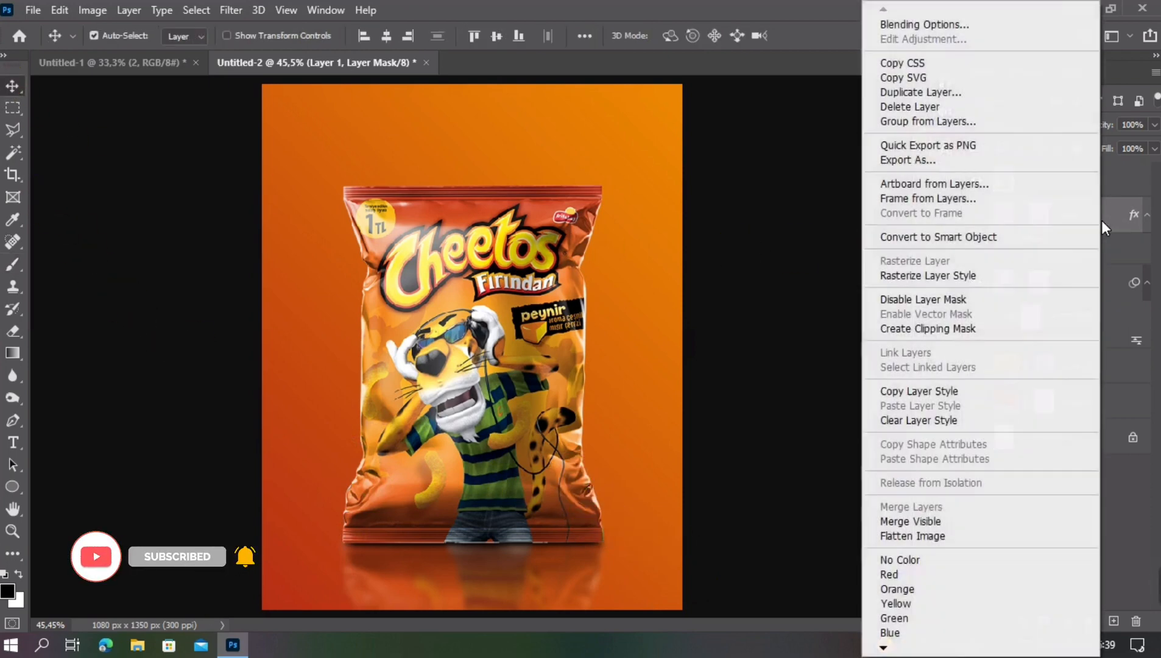
left_click(990, 238)
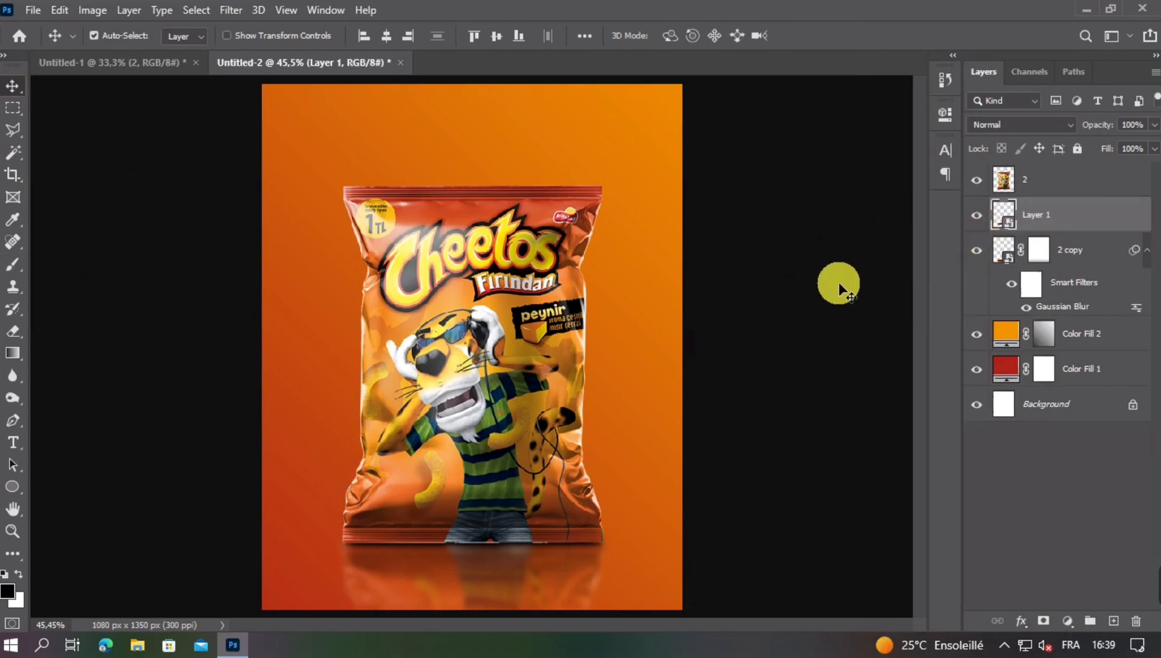
key("ctrl+t")
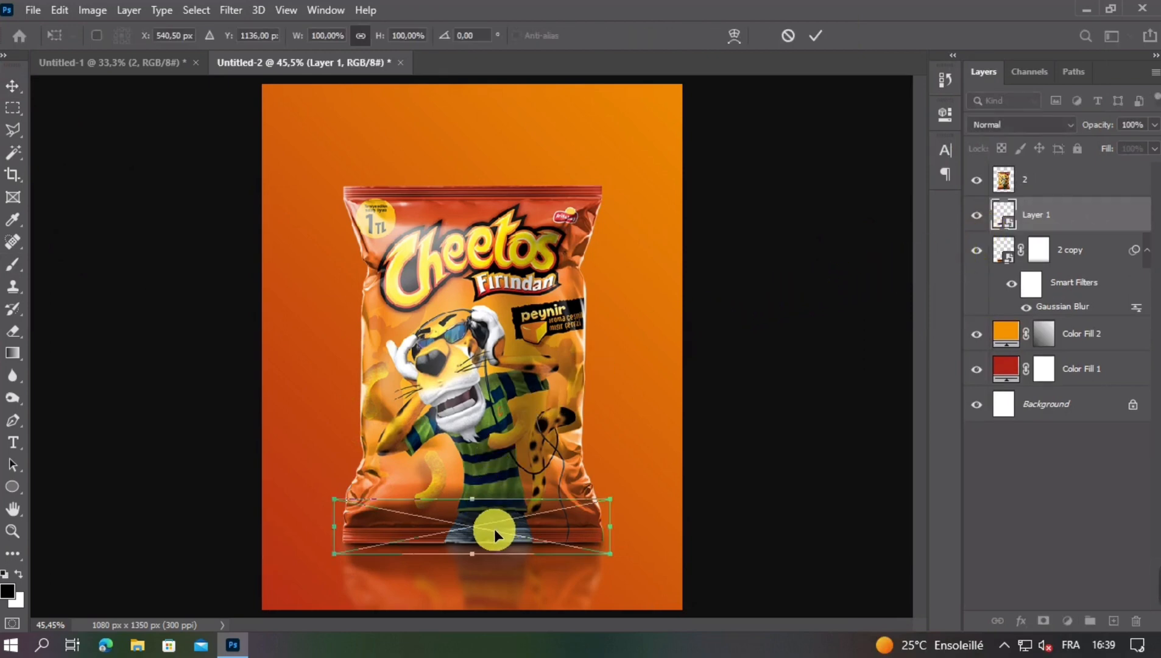
right_click(495, 528)
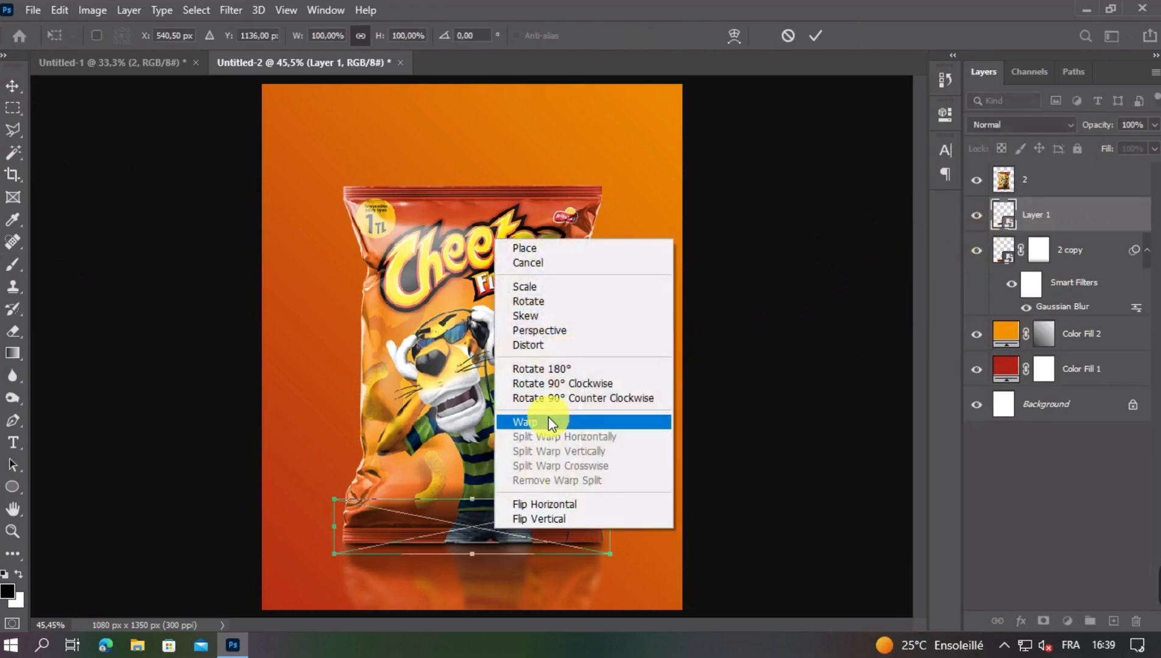
left_click(783, 37)
left_click(785, 36)
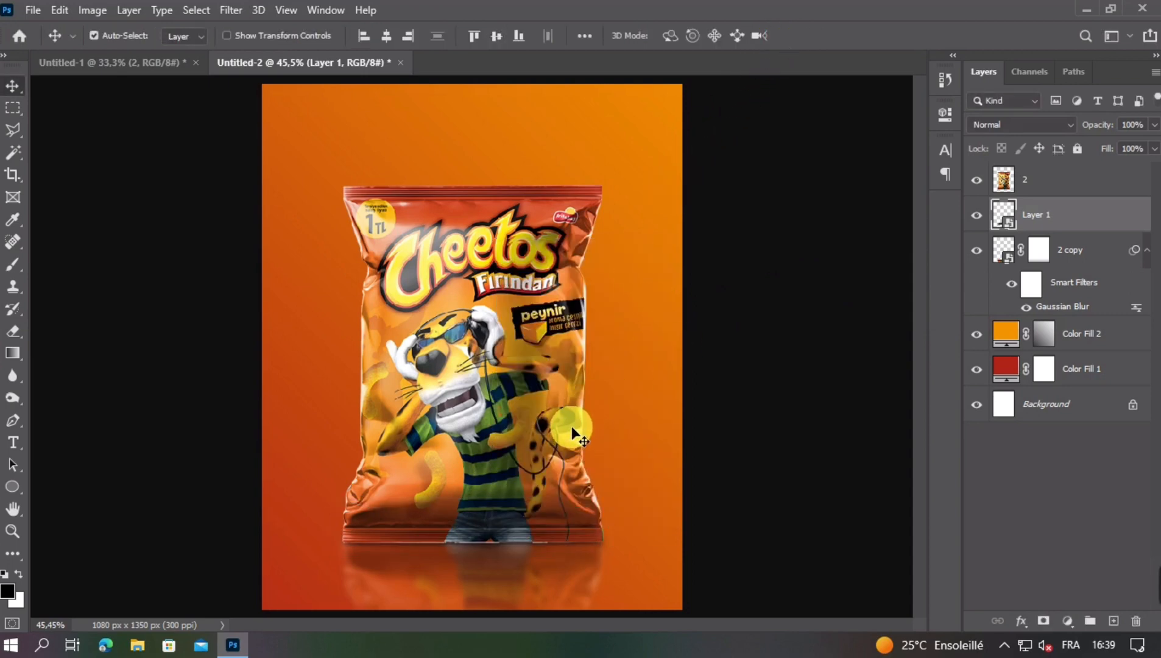
- Warp the Layer 1 shadow so its lower corners flare down and outward past the bag while its bottom edge arches up
key("ctrl+t")
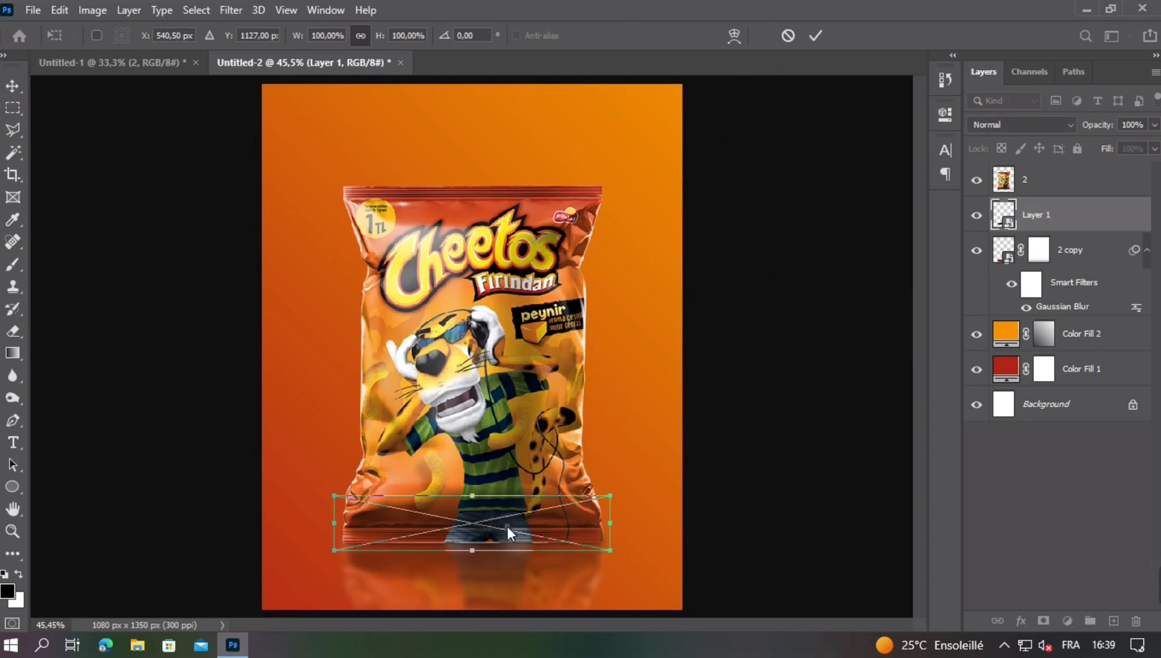
right_click(506, 527)
left_click(526, 418)
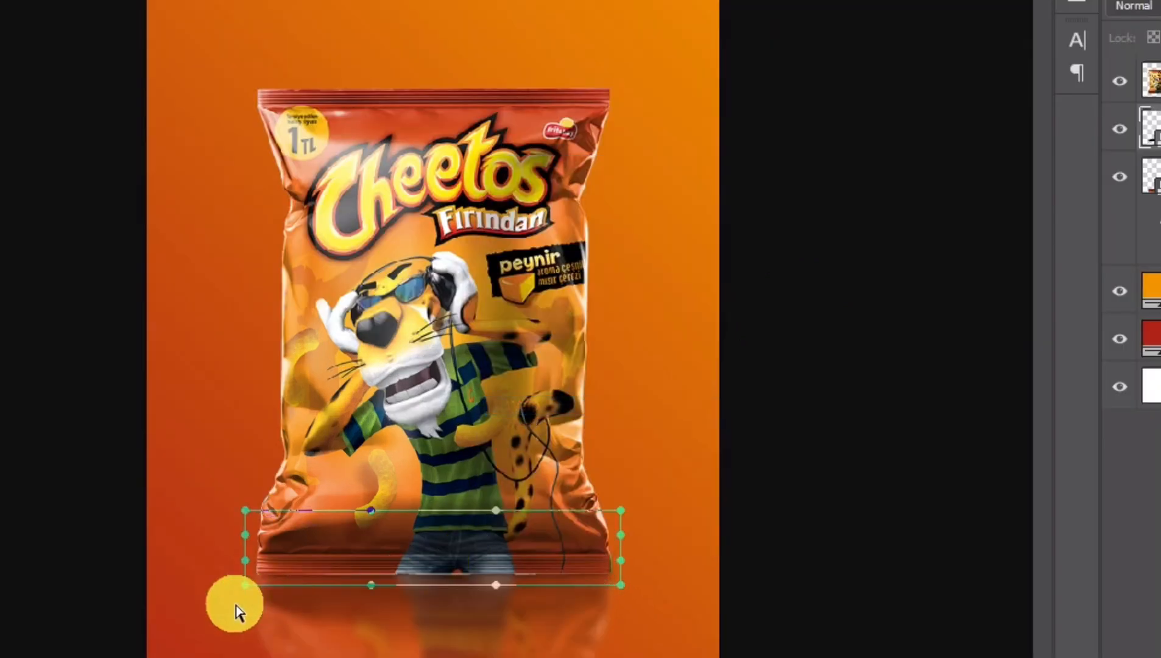
left_click_drag(244, 585, 242, 592)
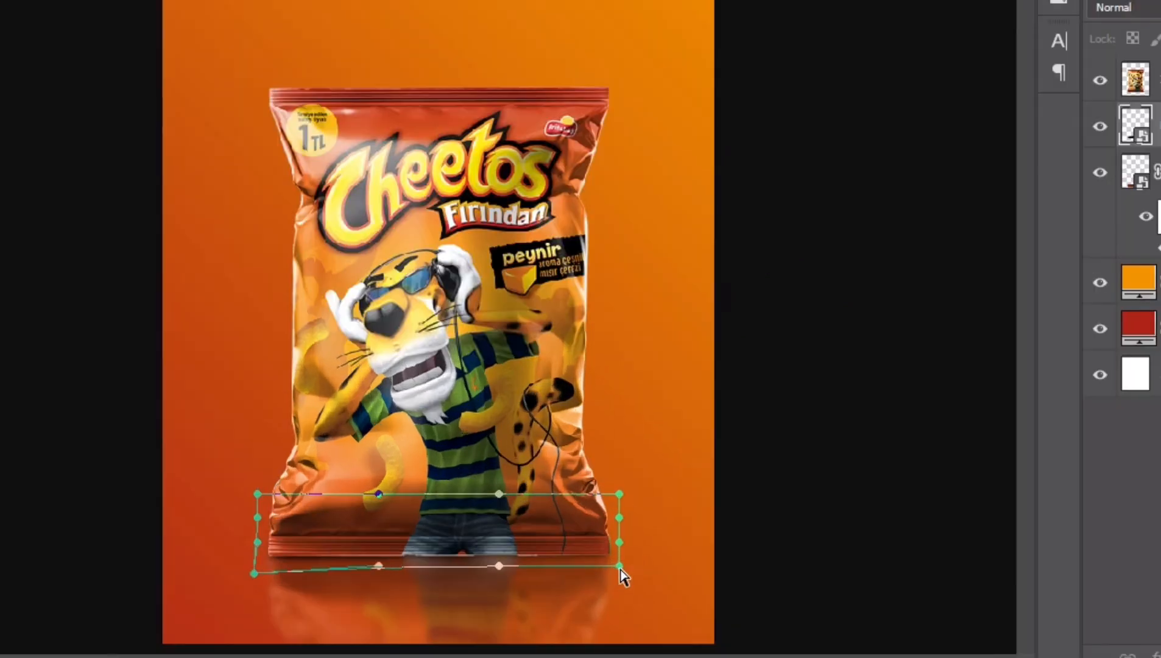
left_click_drag(610, 551, 624, 575)
left_click(566, 569)
left_click_drag(494, 570, 494, 564)
left_click_drag(377, 569, 379, 562)
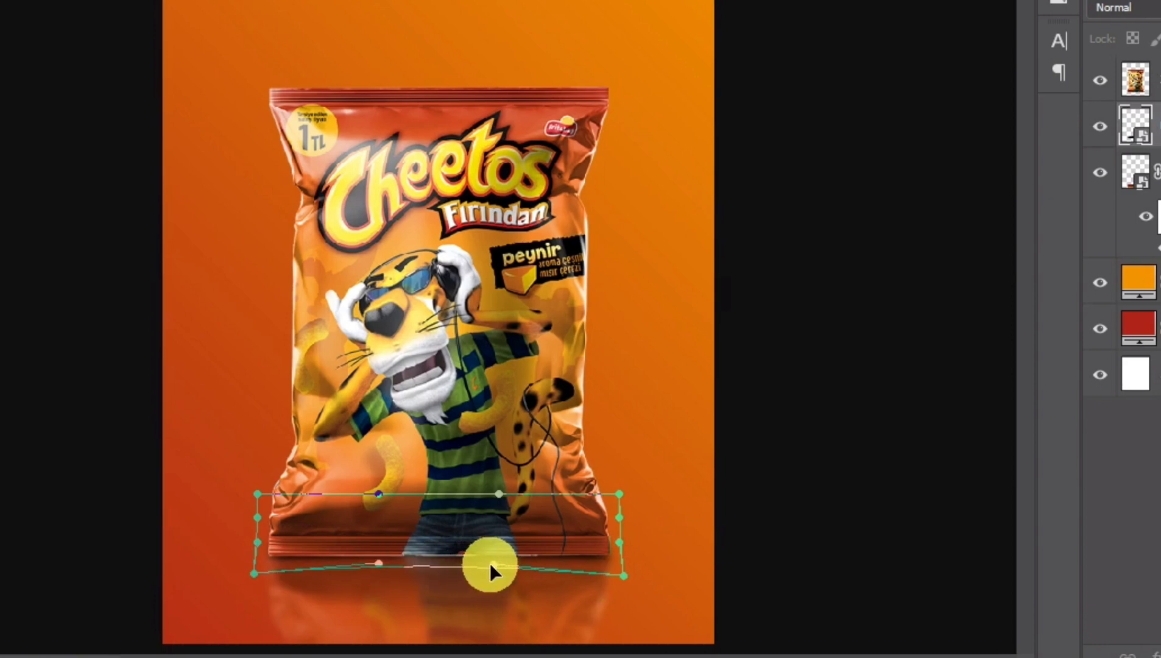
left_click_drag(253, 573, 254, 580)
key("Return")
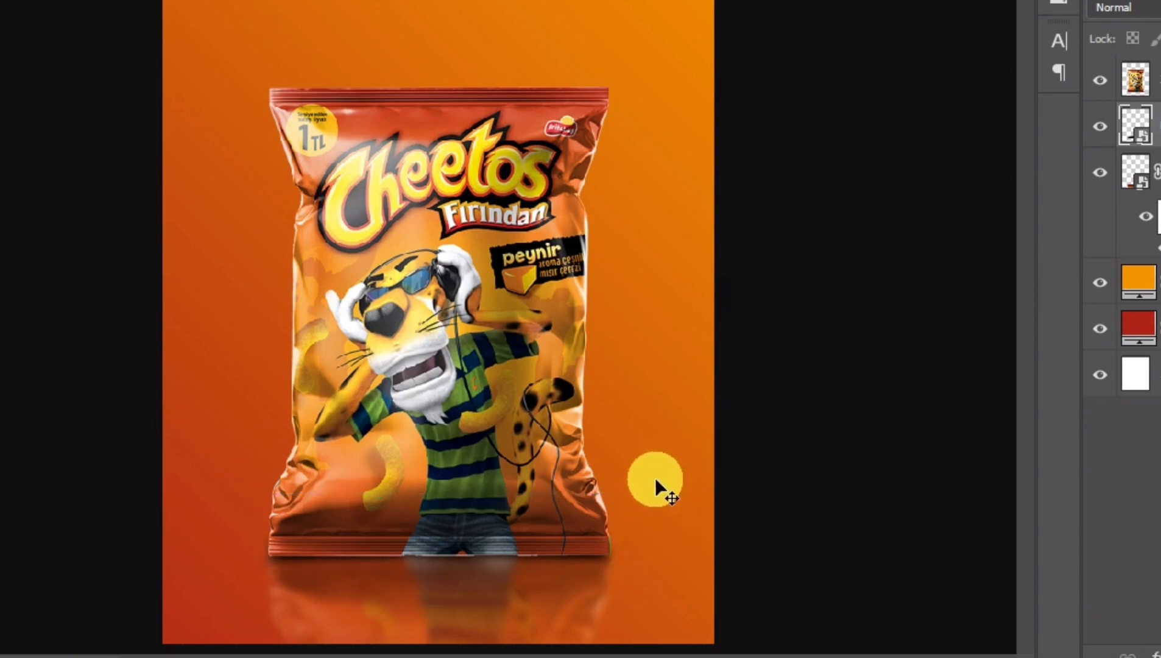
- Warp the Layer 1 shadow again, pulling its lower-right corner slightly further down
key("ctrl+t")
right_click(552, 551)
left_click(594, 412)
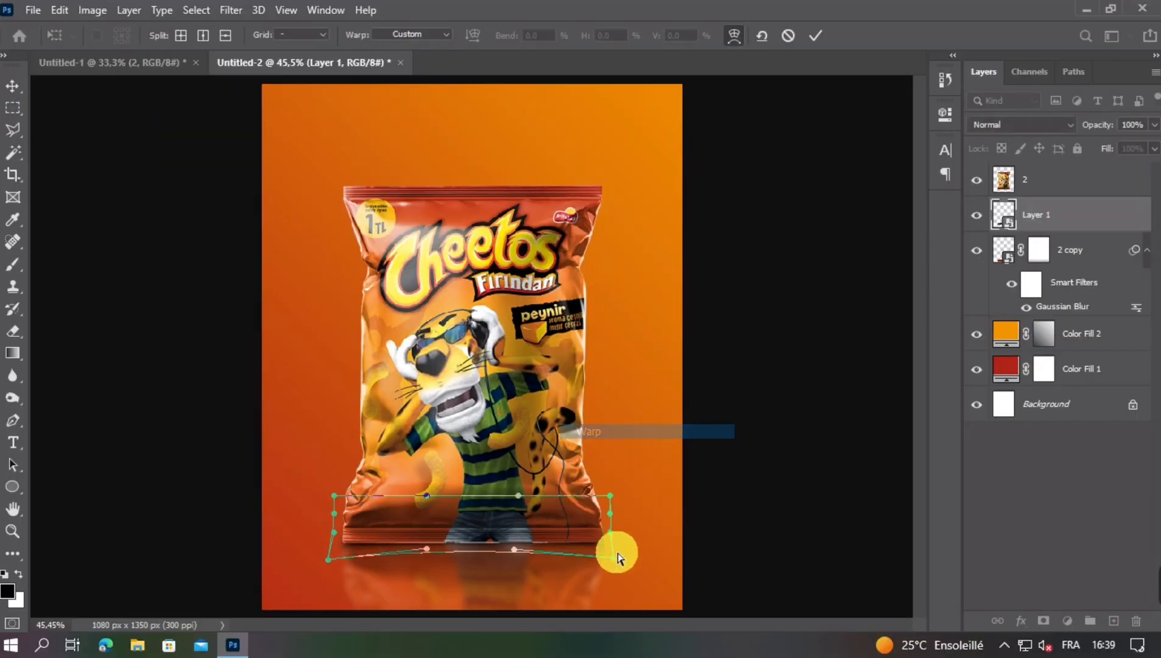
left_click_drag(617, 557, 614, 563)
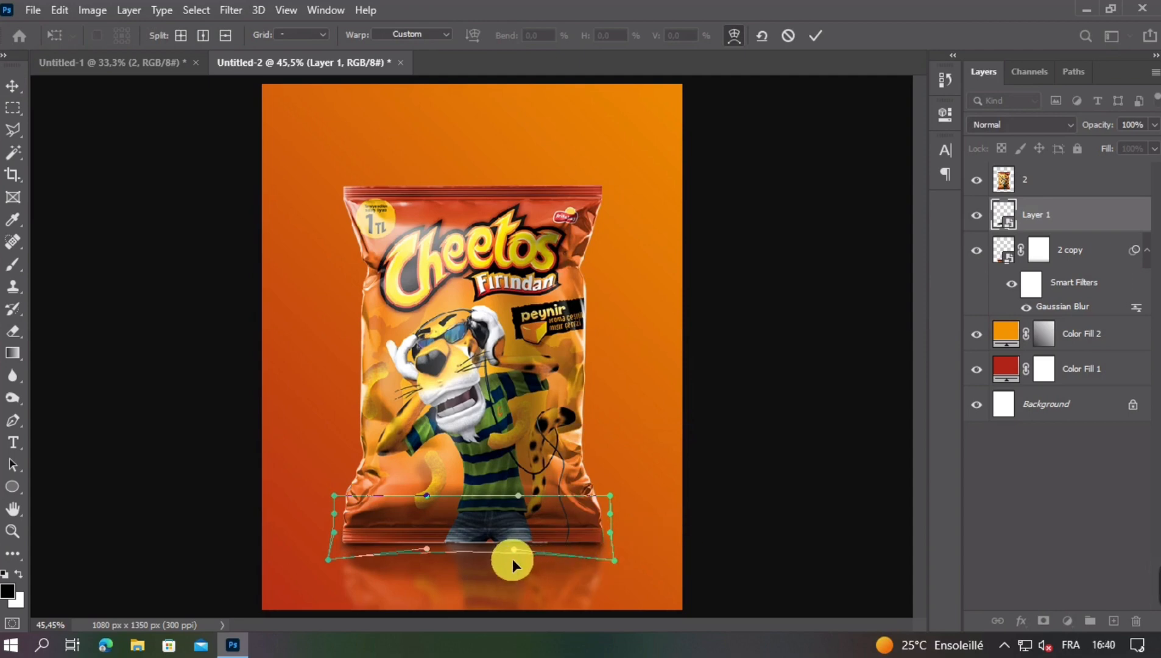
key("Return")
key("ctrl+minus")
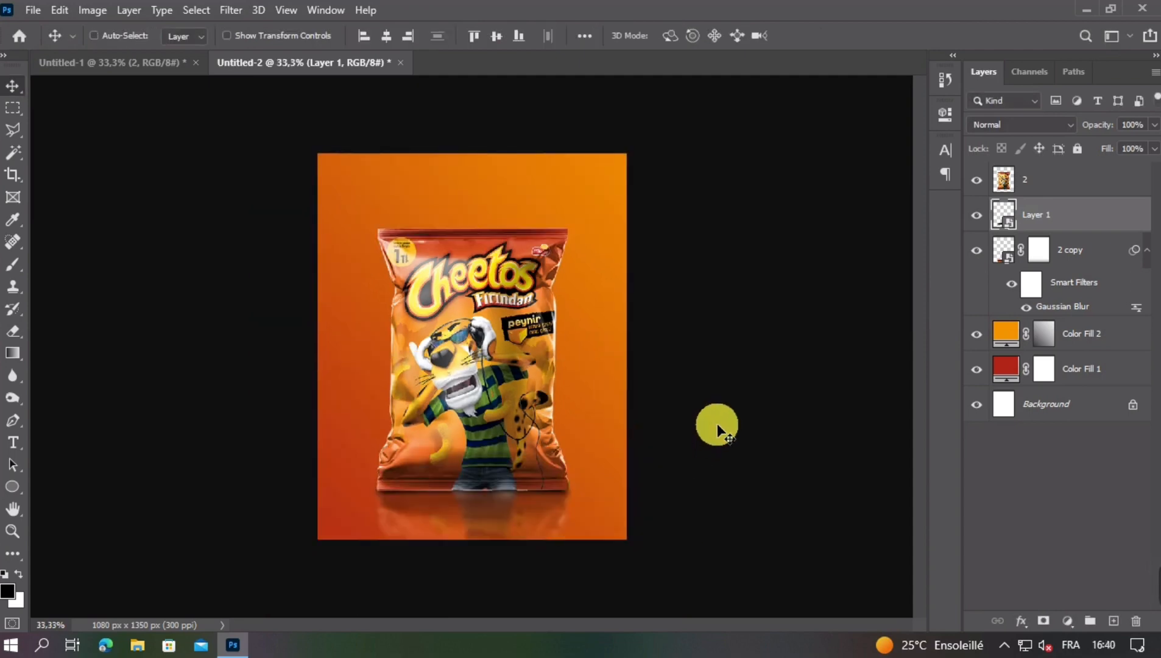
key("ctrl+plus")
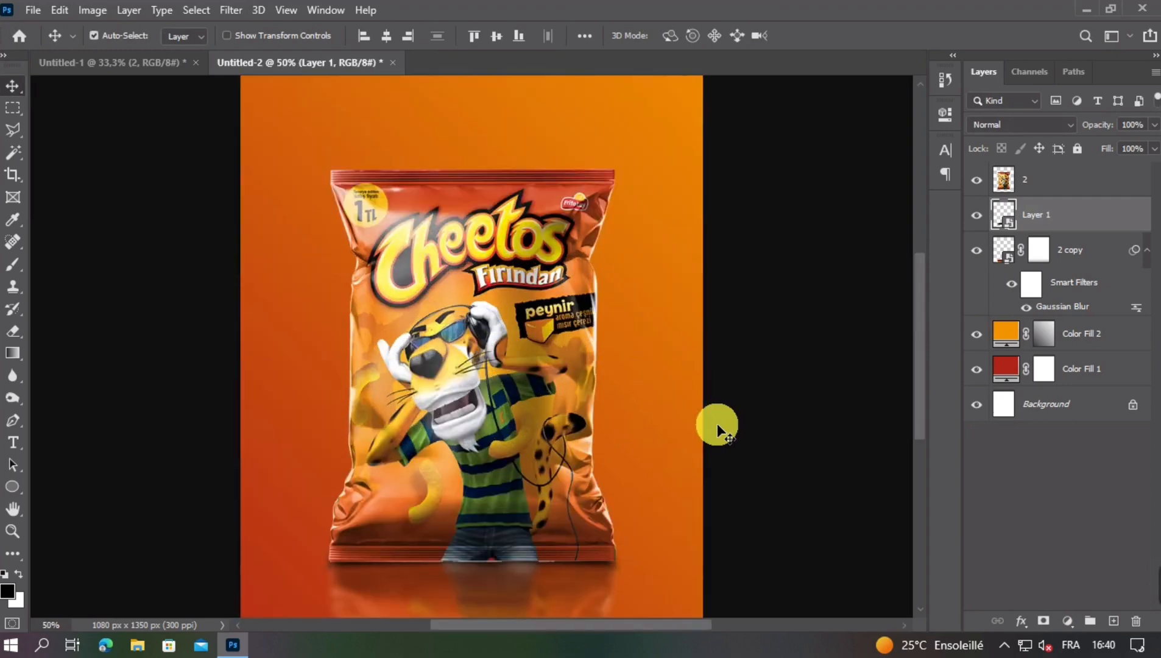
key("ctrl+minus")
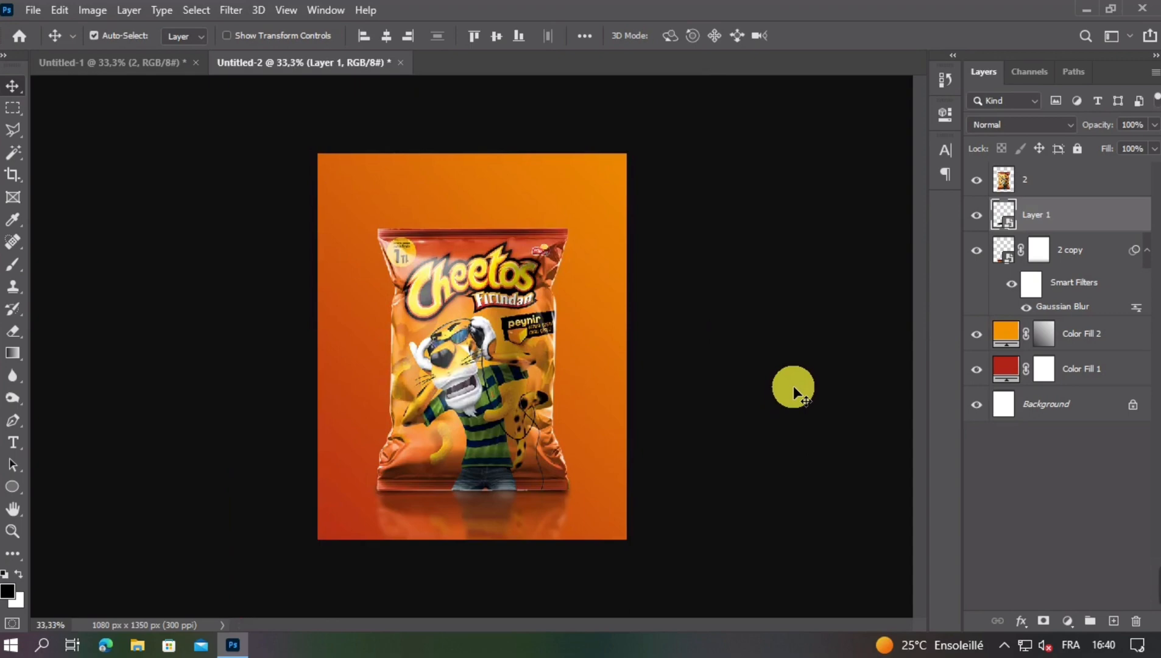
key("ctrl+plus")
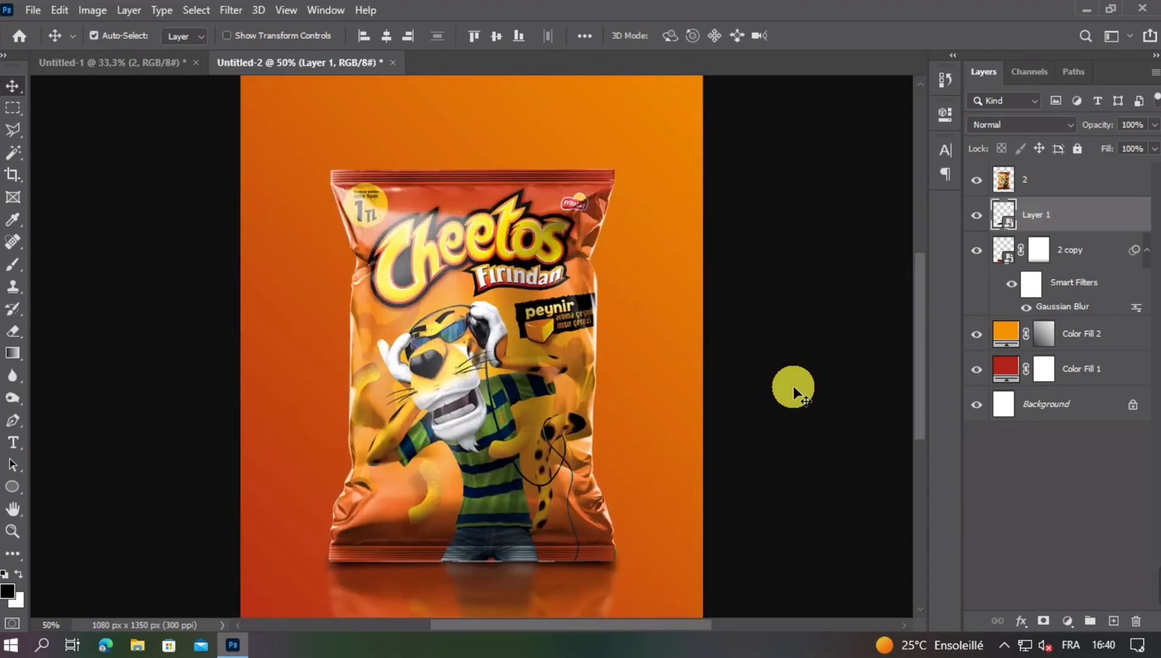
key("ctrl+minus")
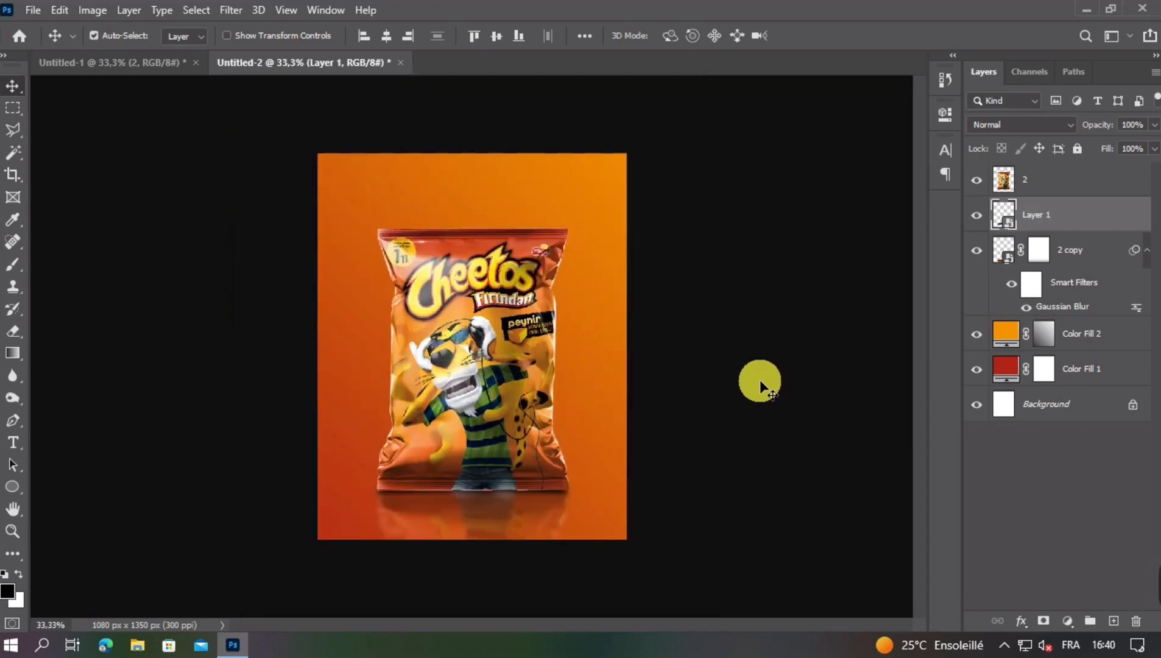
key("ctrl+0")
- Copy the spotted tail, layer 8, from Untitled-1 into the Untitled-2 poster above bag layer 2, hiding the bag in the source document
left_click(1044, 180)
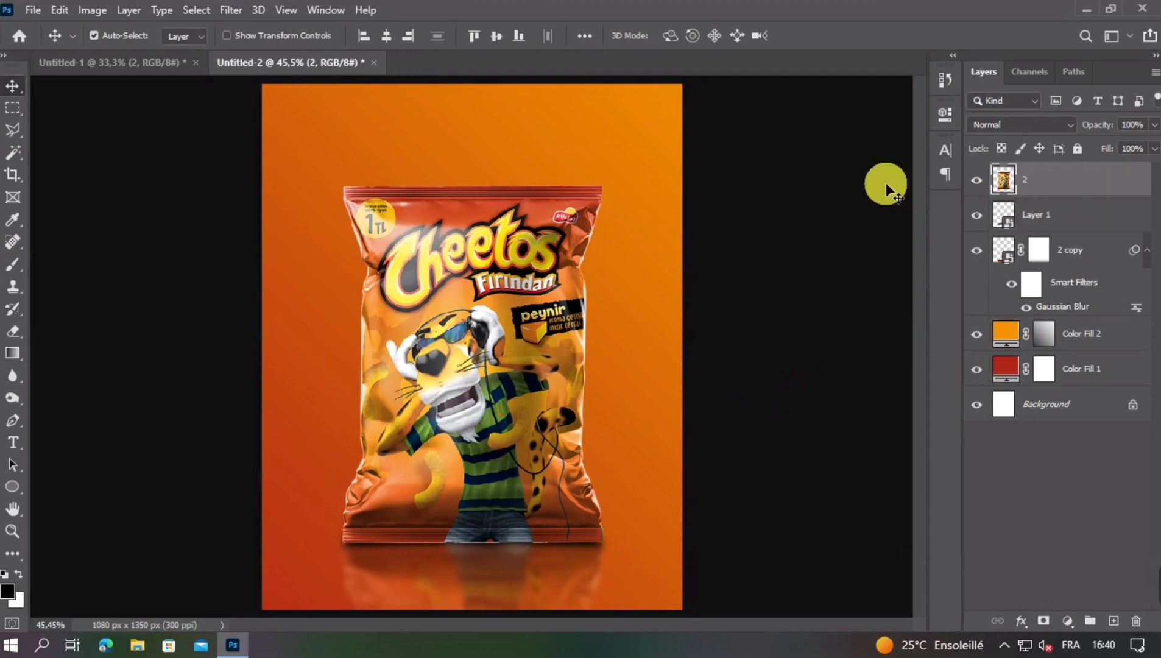
left_click(143, 63)
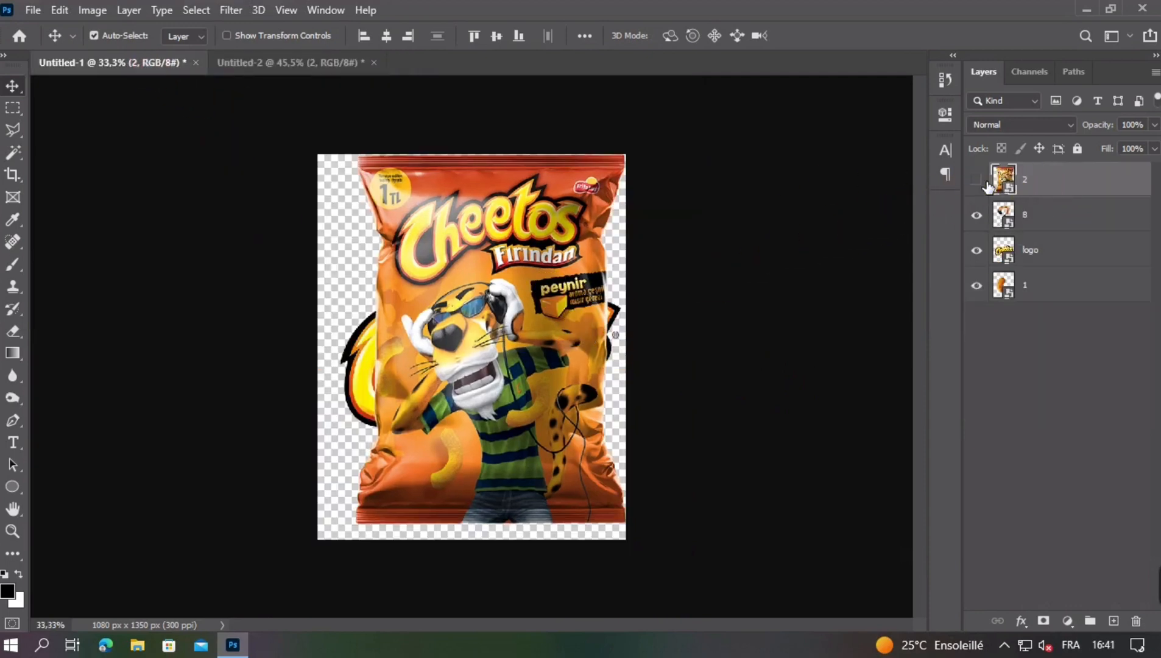
left_click(976, 180)
left_click(429, 263)
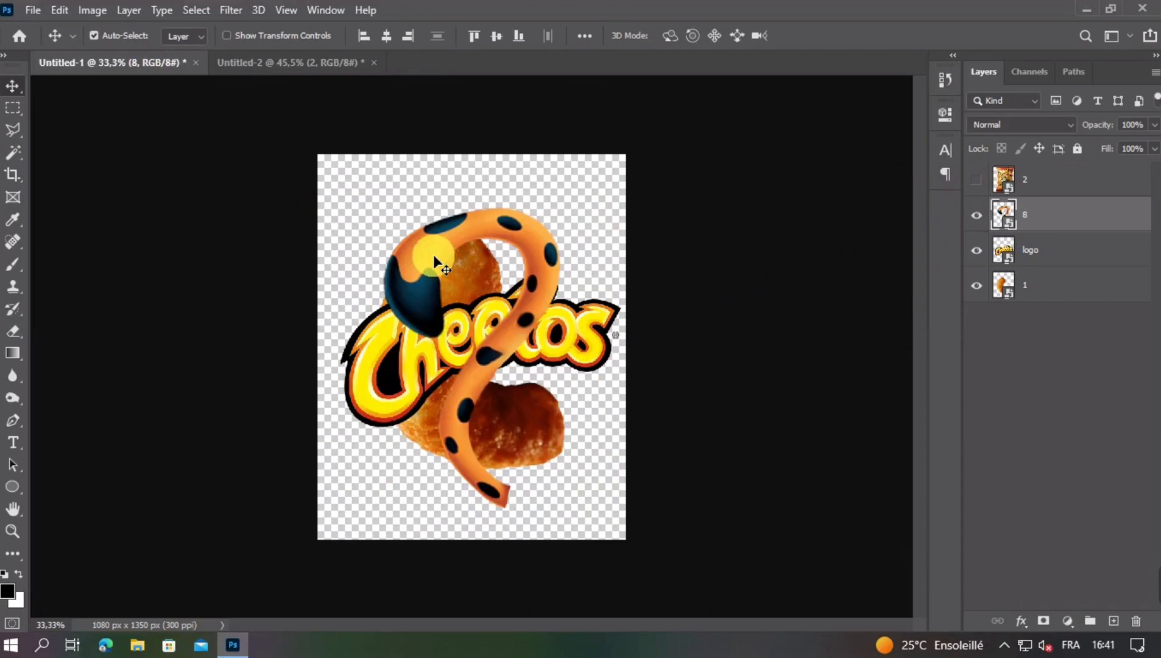
left_click_drag(433, 254, 475, 325)
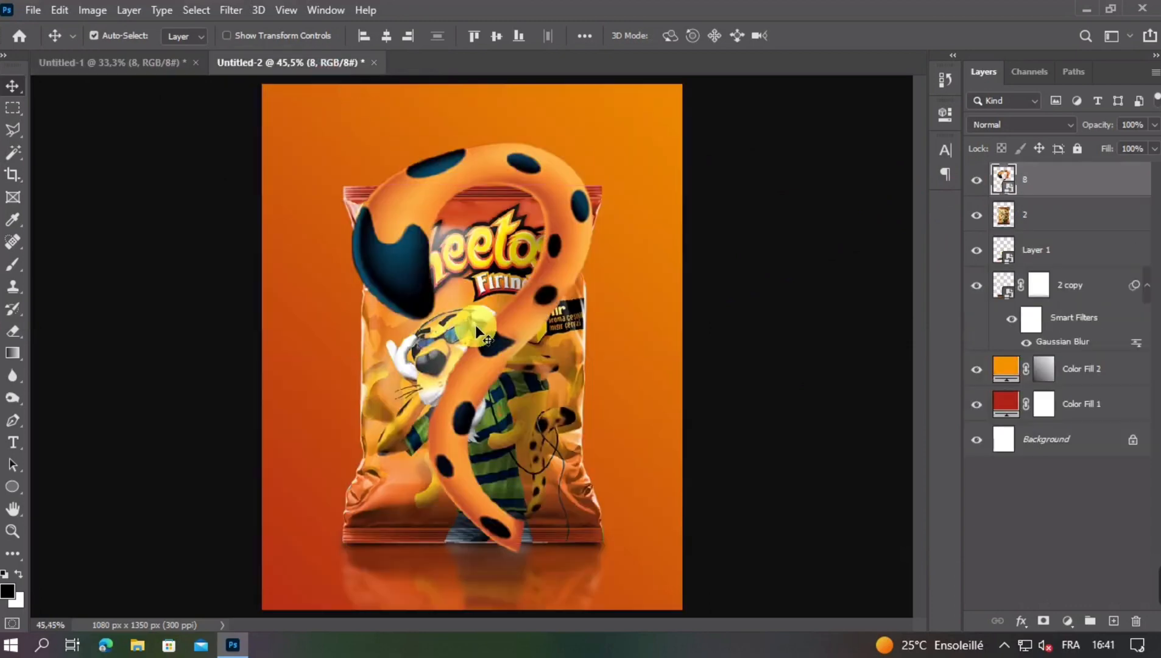
- Scale the tail to 20.40% and place it across the bag's upper-right edge with its curve rising above the bag
key("ctrl+t")
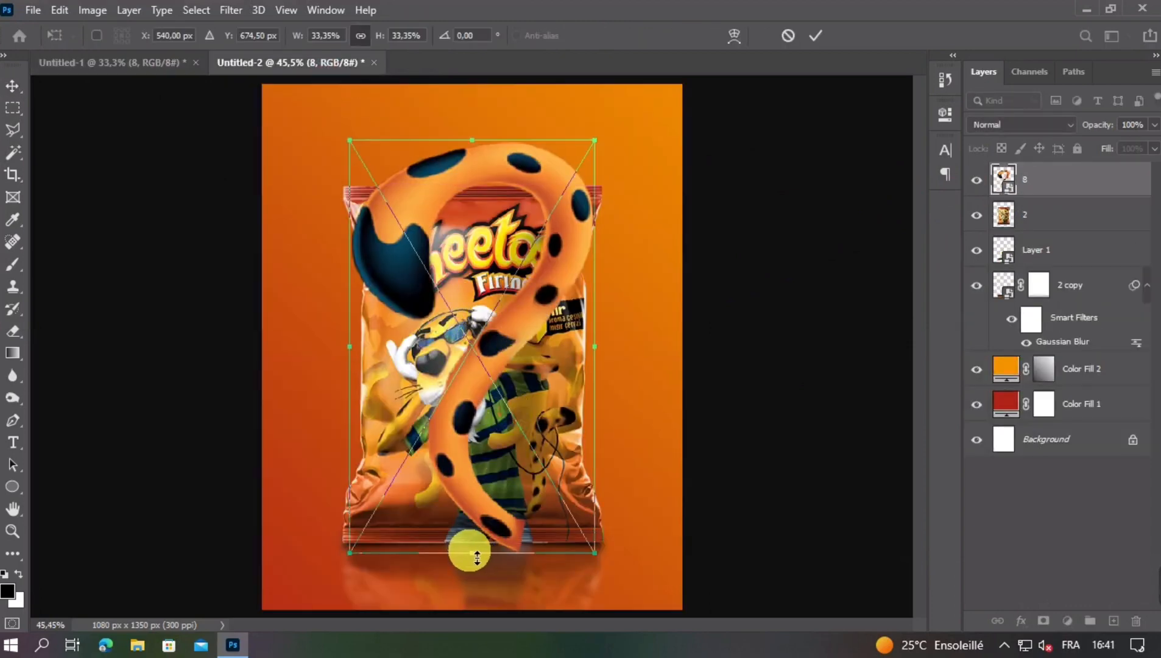
left_click_drag(477, 556, 477, 390)
left_click_drag(514, 245, 588, 275)
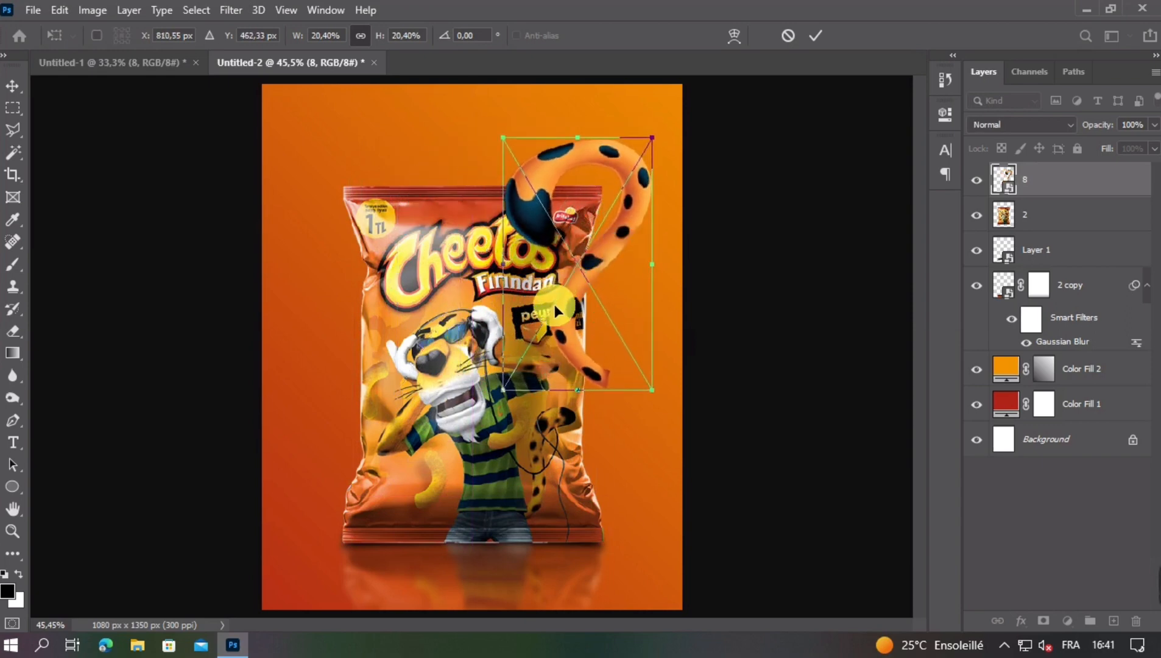
key("Return")
left_click_drag(558, 324, 583, 297)
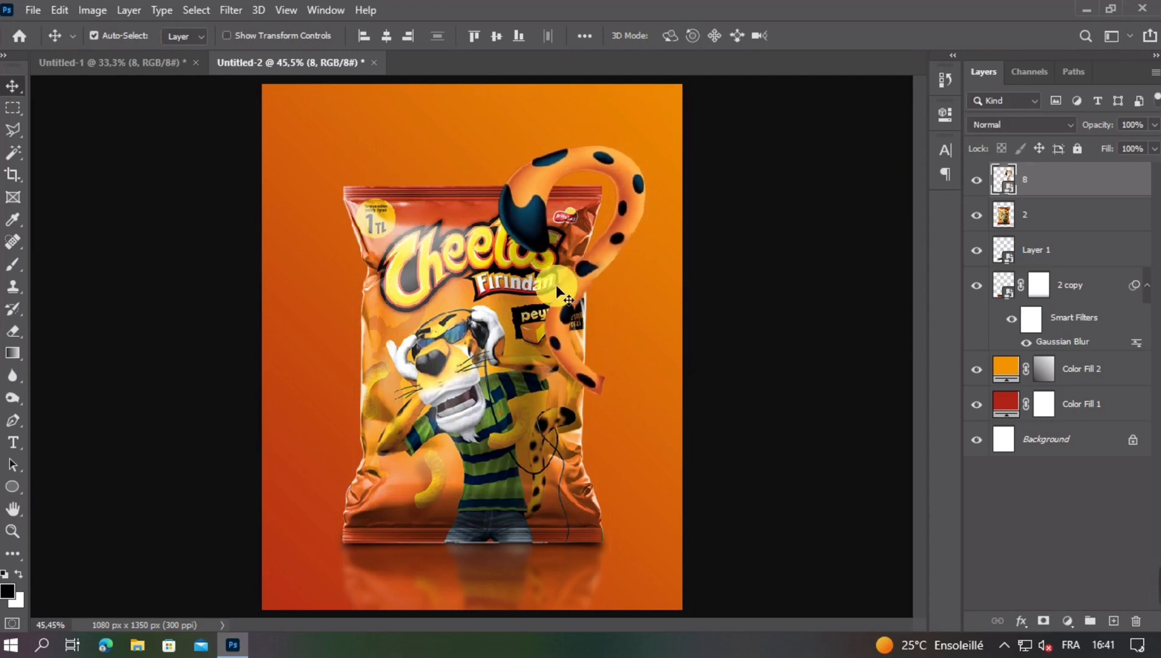
- Lower the opacity of tail layer 8 to 53% and bag layer 2 to 42% to see where they overlap
left_click(1154, 125)
left_click_drag(1124, 145, 1115, 145)
left_click(1091, 207)
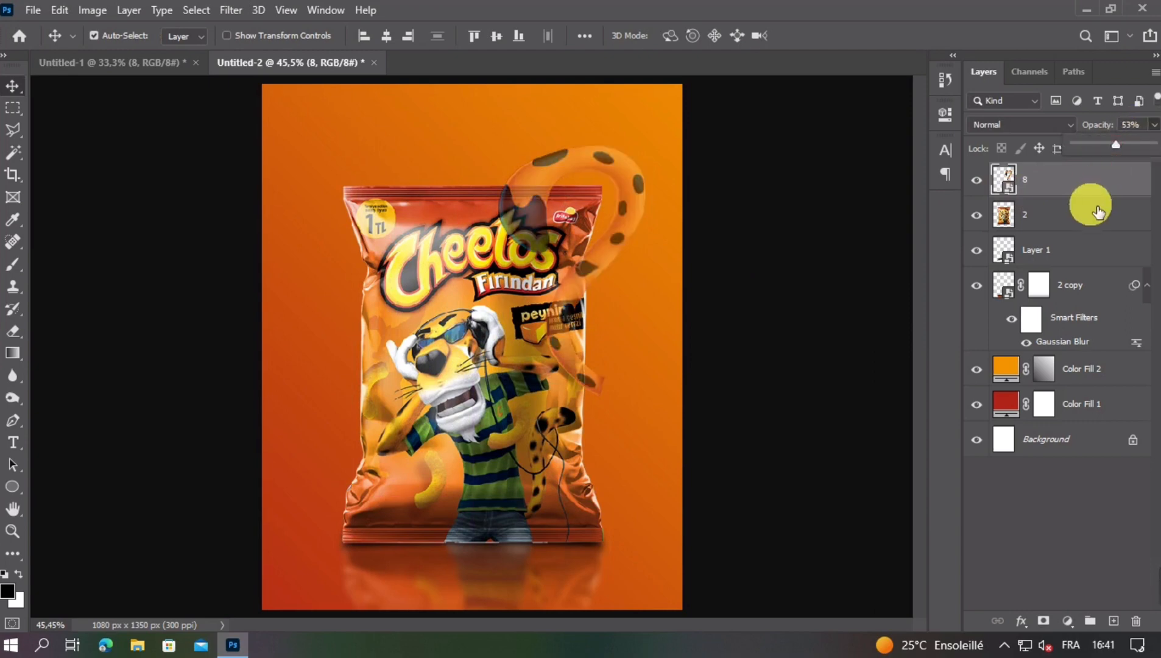
left_click(1153, 125)
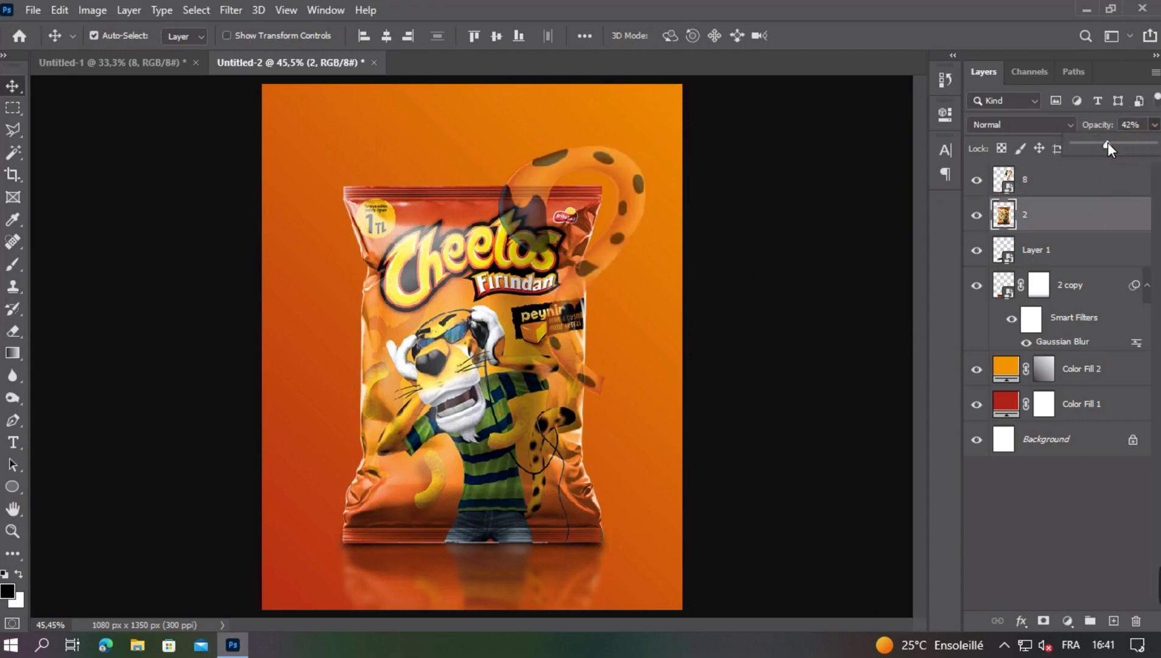
left_click(1081, 174)
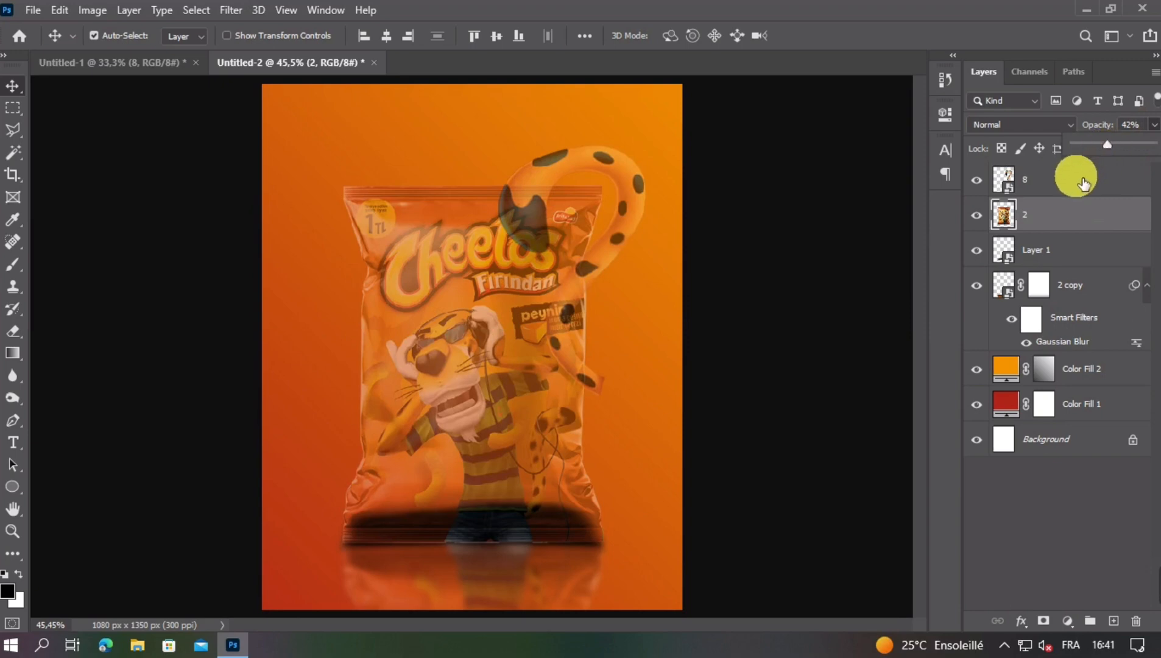
left_click(977, 182)
left_click(978, 181)
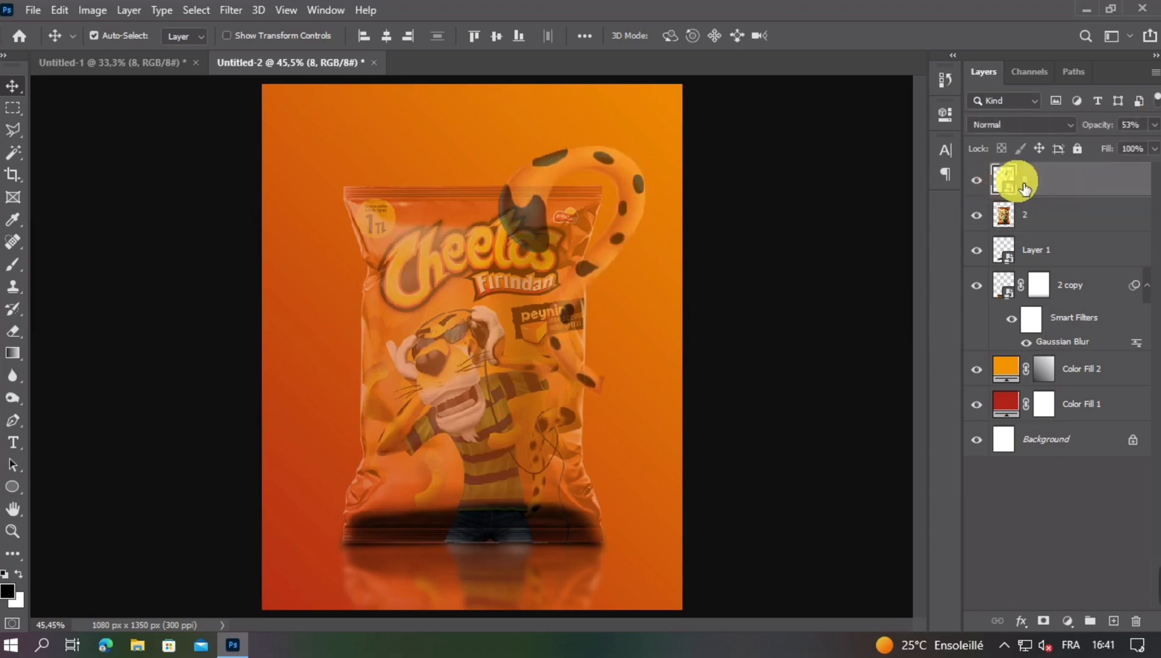
- Add a layer mask to layer 8 and trace a closed Pen path around the lower tail, following the bag's right edge
left_click(1043, 620)
scroll(638, 327, "up", 5)
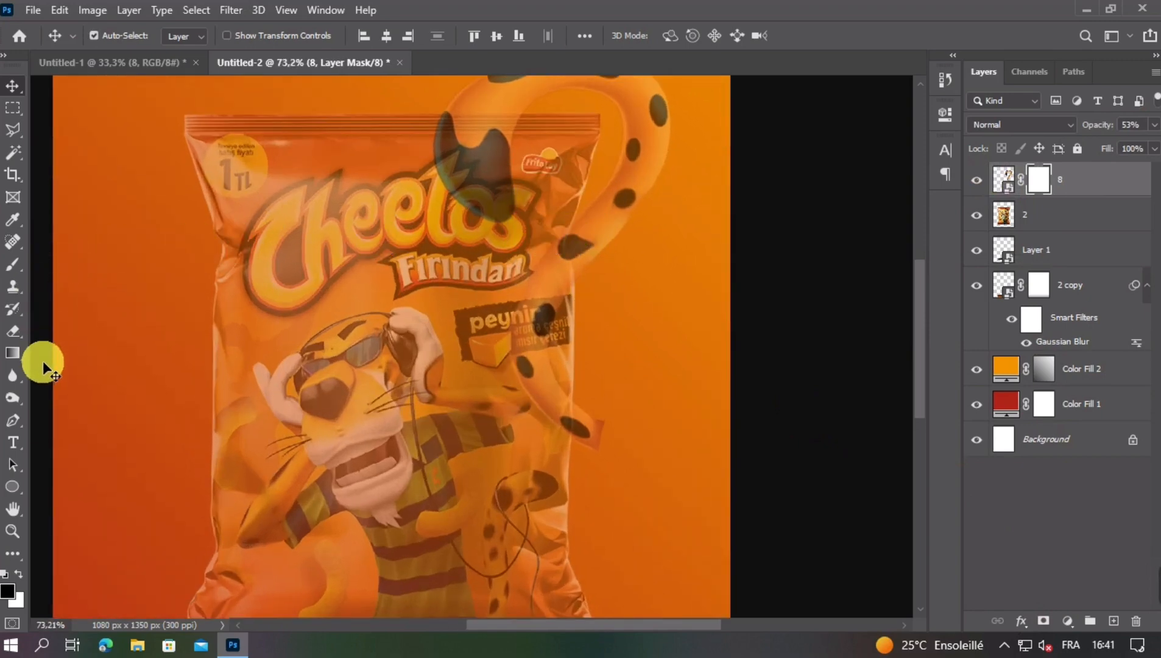
left_click(13, 422)
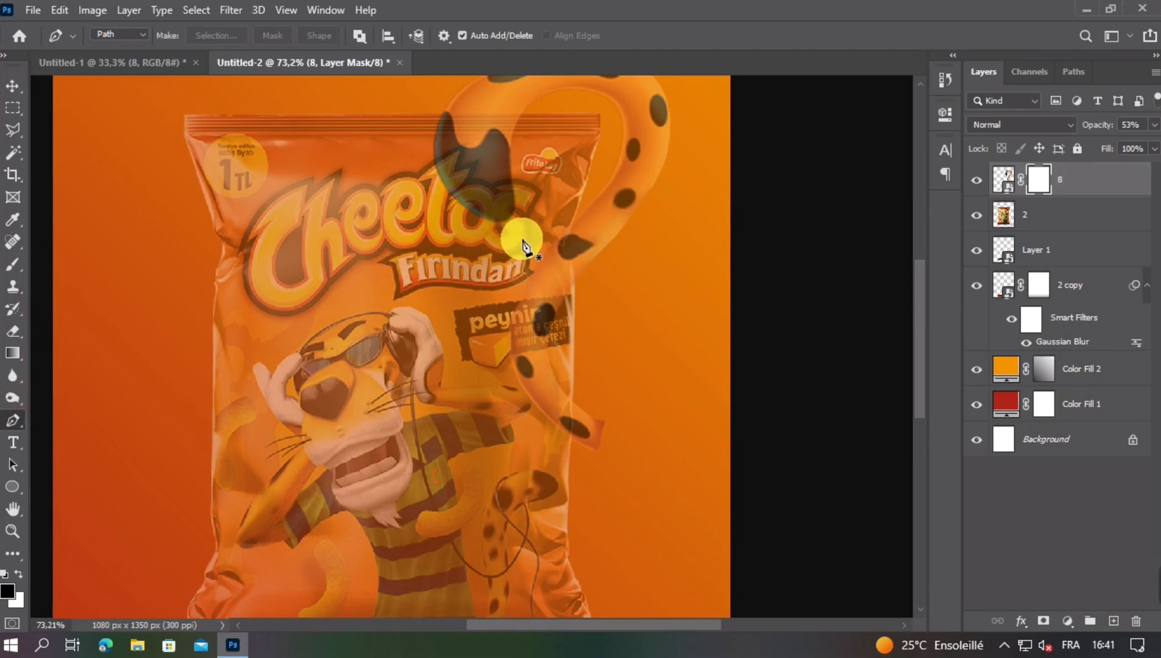
scroll(577, 228, "up", 1)
scroll(576, 228, "up", 1)
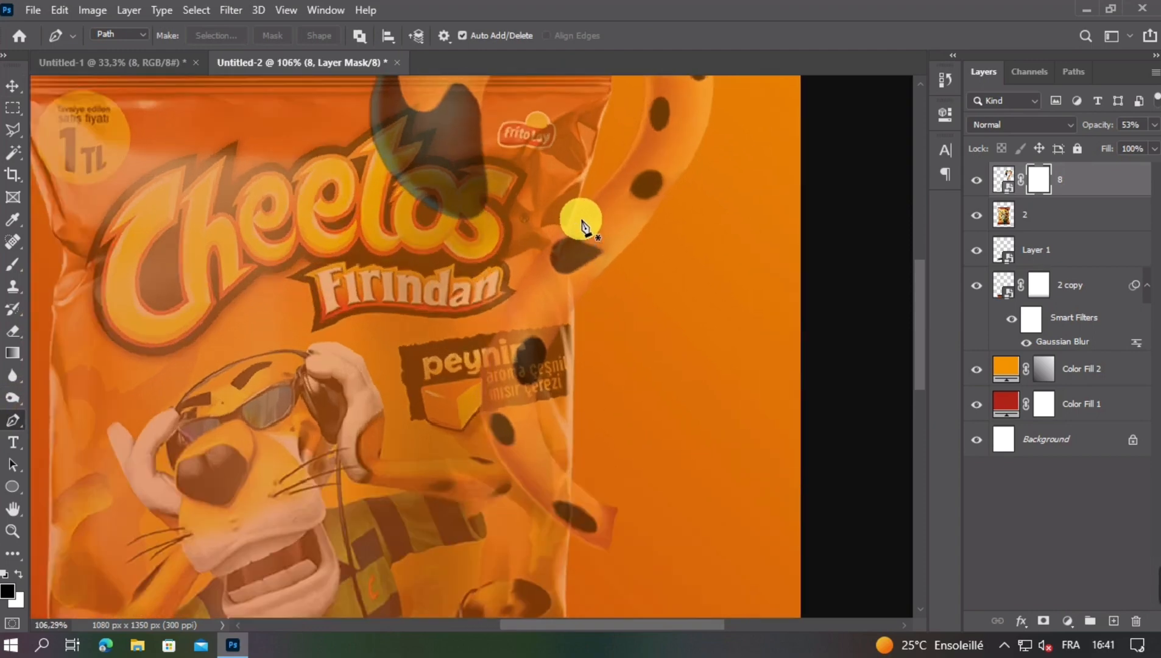
left_click(576, 208)
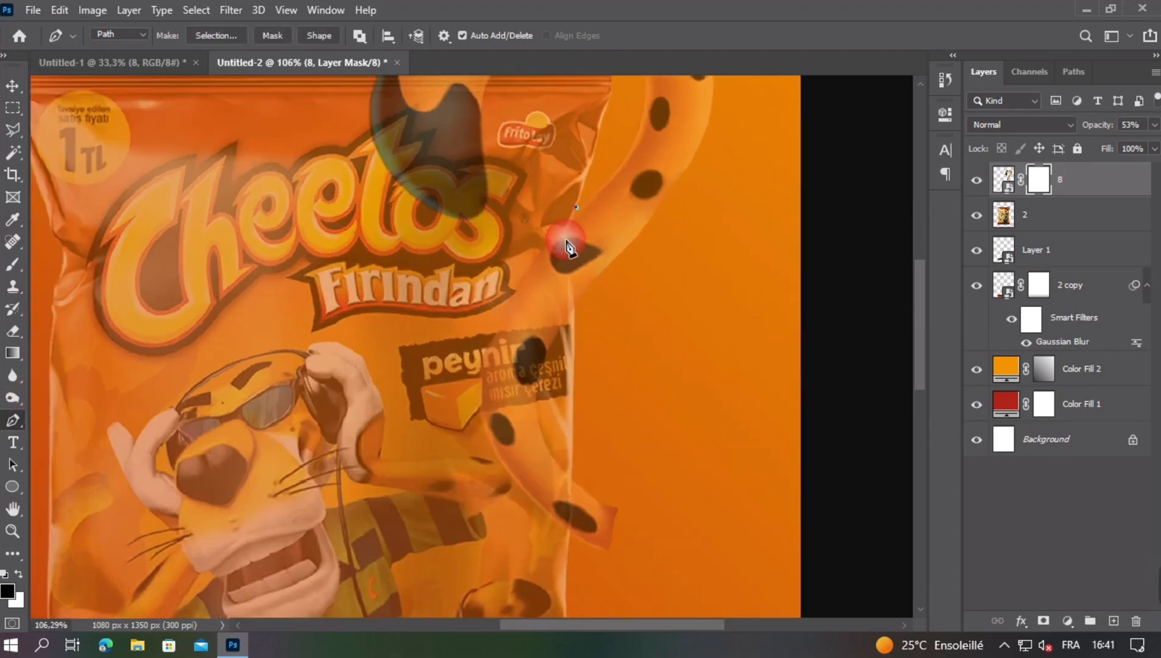
left_click(560, 256)
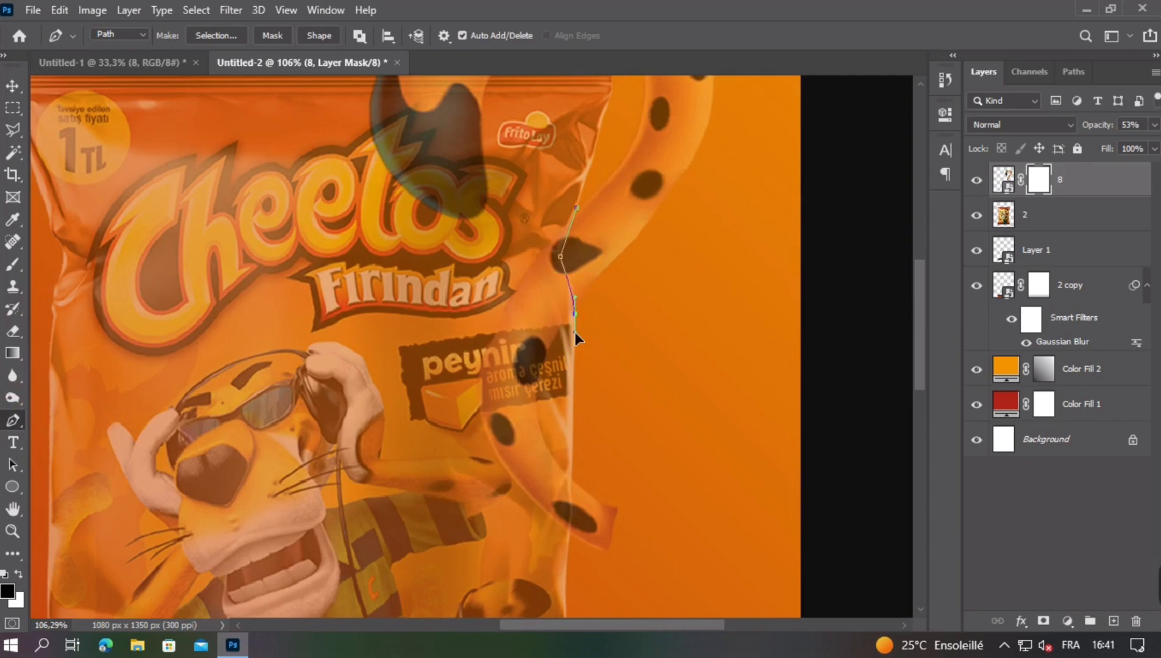
left_click(587, 432)
left_click(643, 473)
left_click(649, 526)
left_click(608, 579)
left_click(443, 525)
left_click(431, 387)
left_click(464, 265)
left_click(576, 208)
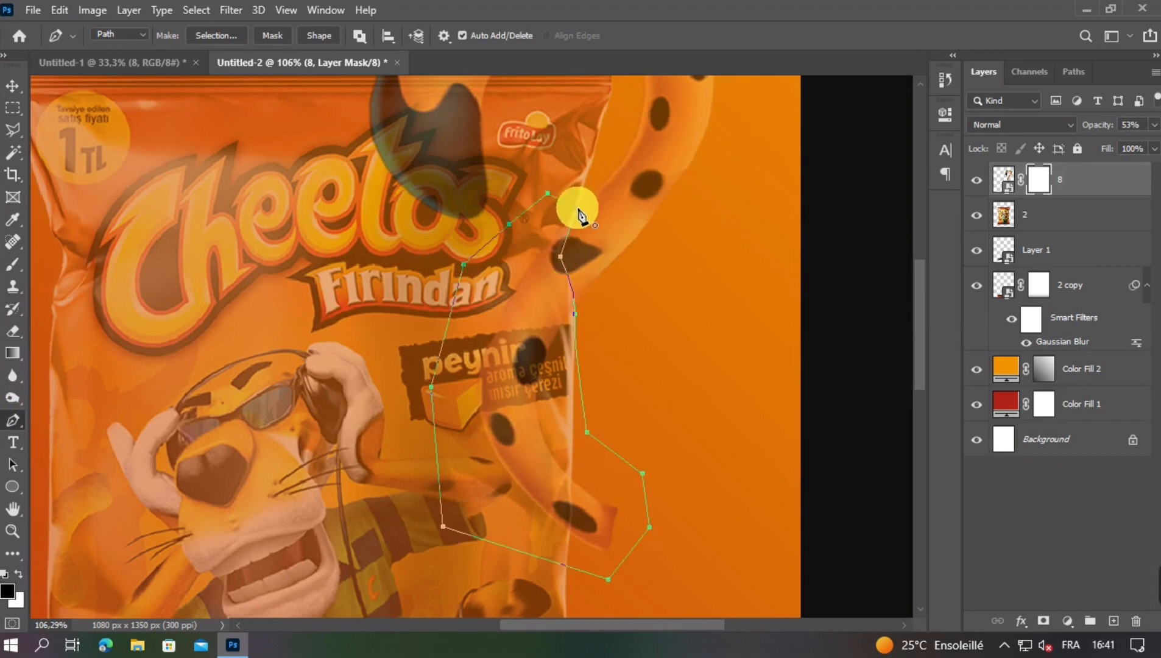
- Turn the path into a selection with a 0.1-pixel feather and fill it with the black foreground color at 100% on layer 8's mask
right_click(487, 358)
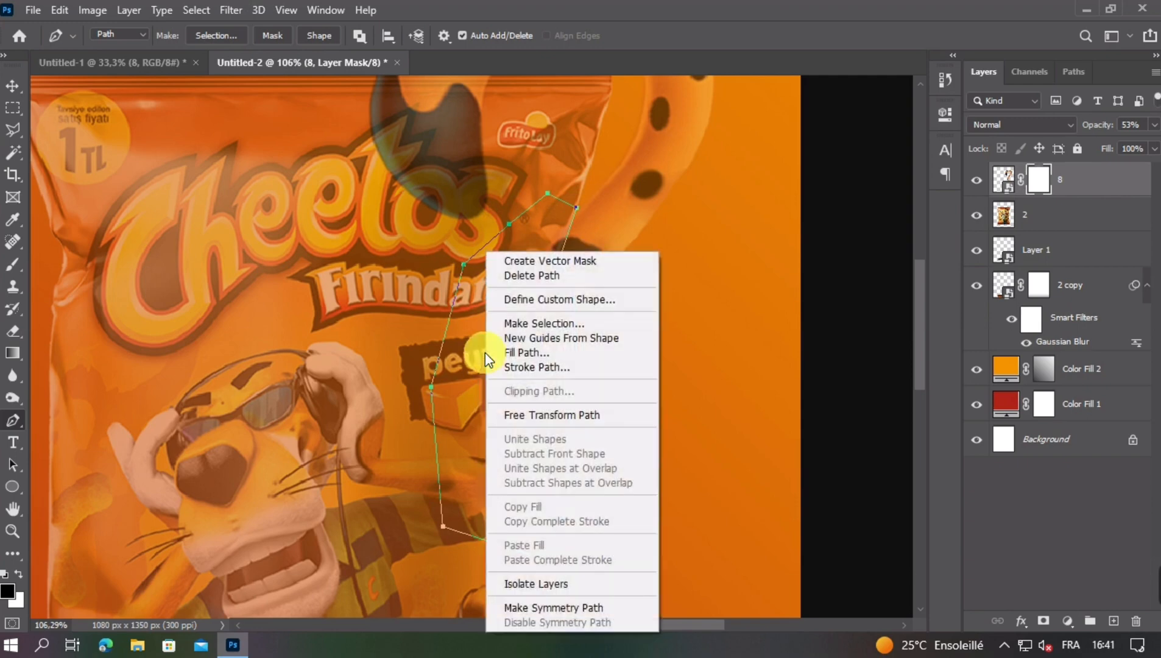
left_click(512, 405)
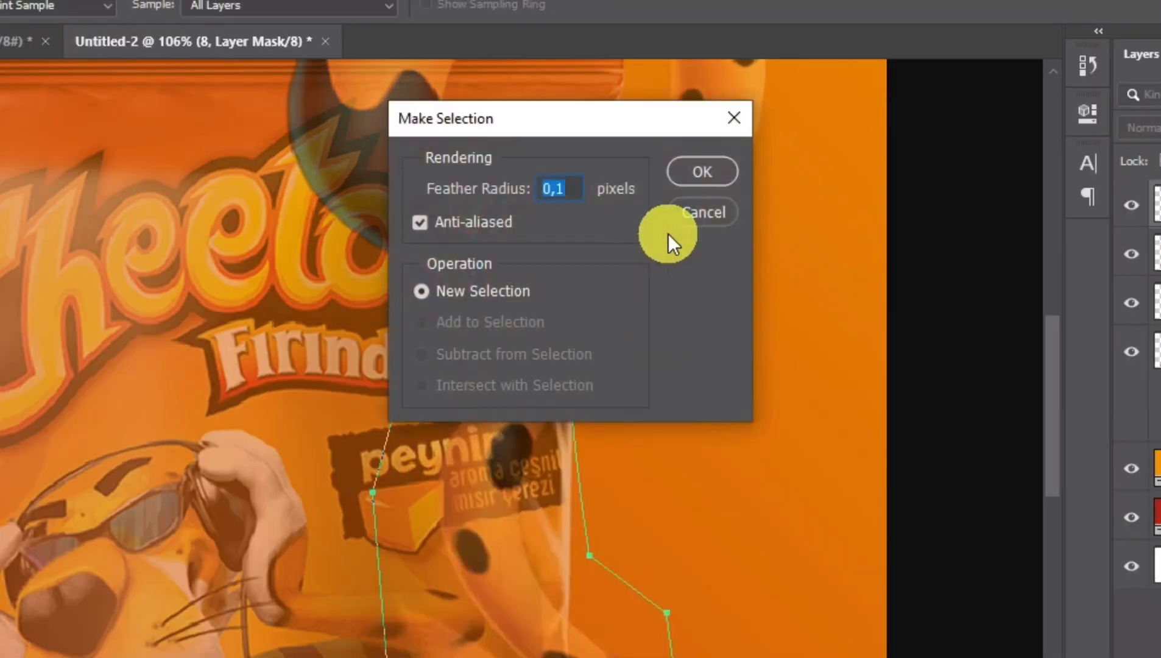
left_click(691, 171)
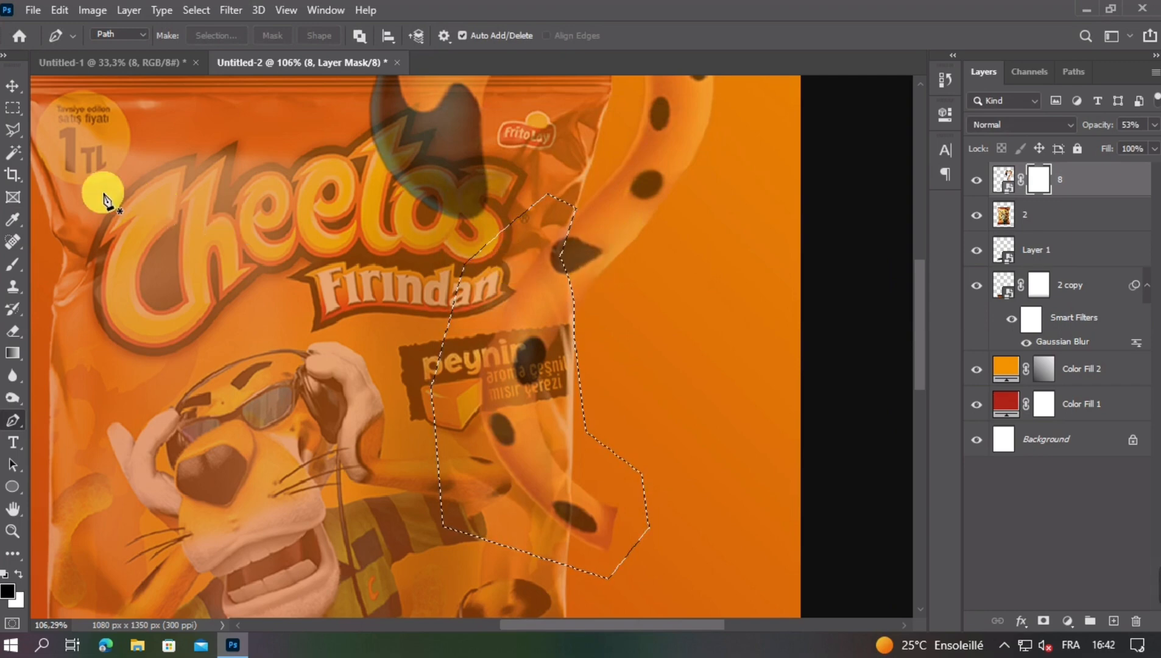
left_click(13, 107)
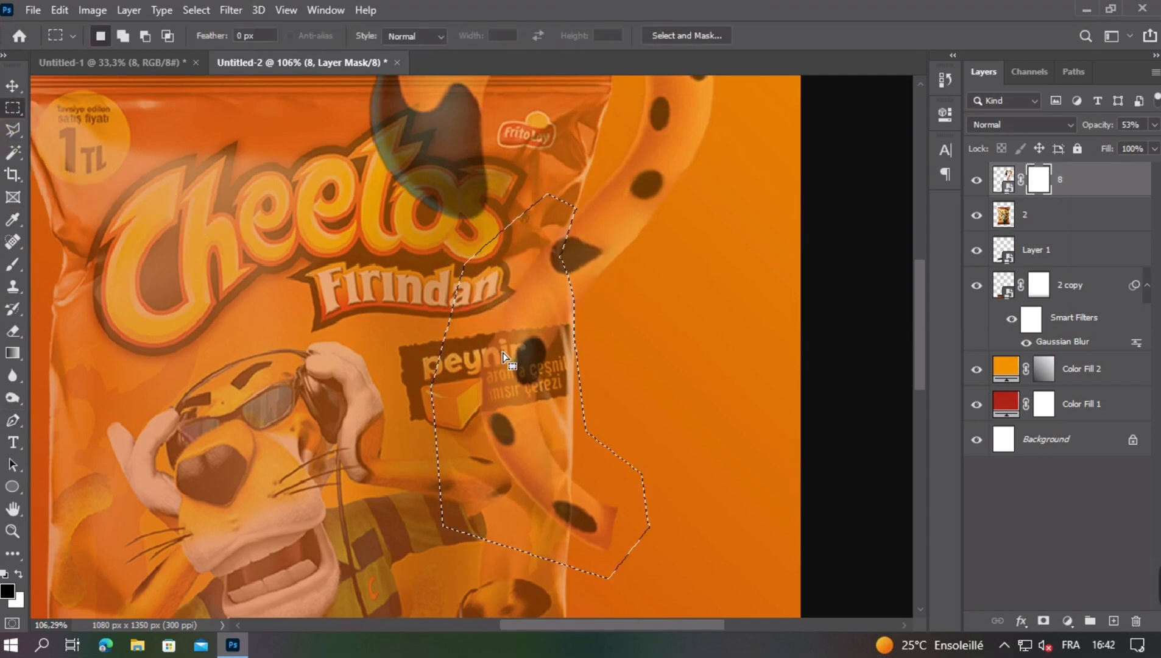
right_click(502, 359)
left_click(557, 246)
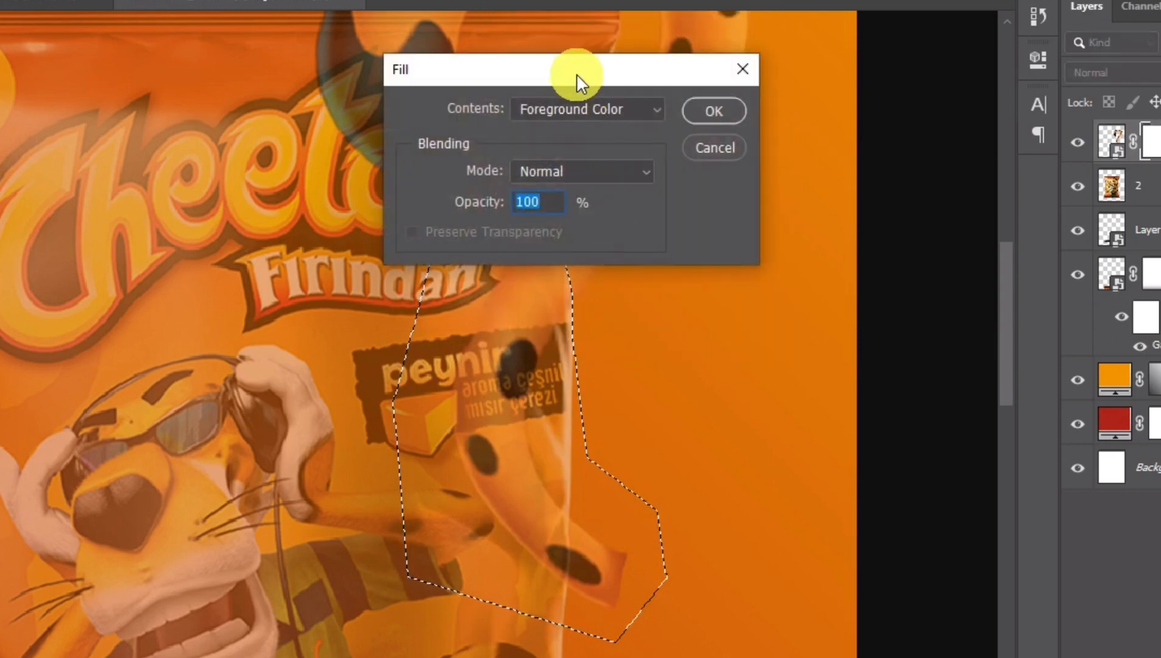
left_click_drag(576, 73, 853, 101)
left_click(988, 133)
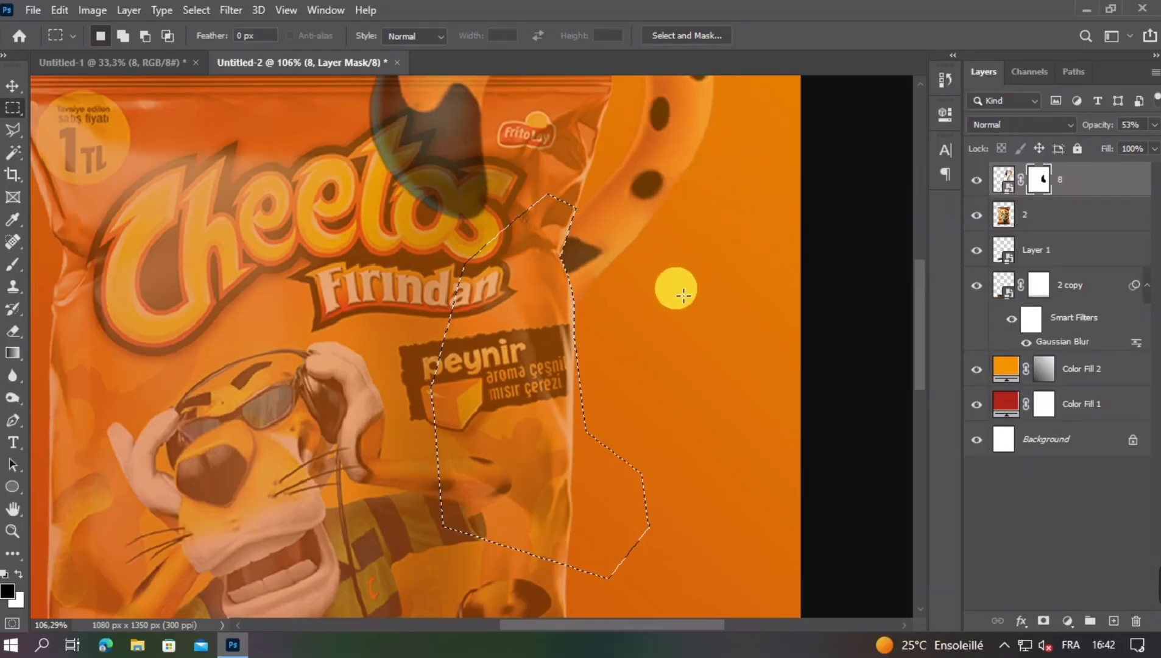
- Clear the selection and restore the opacity of tail layer 8 and bag layer 2 to 100%
key("ctrl+d")
scroll(583, 285, "down", 5)
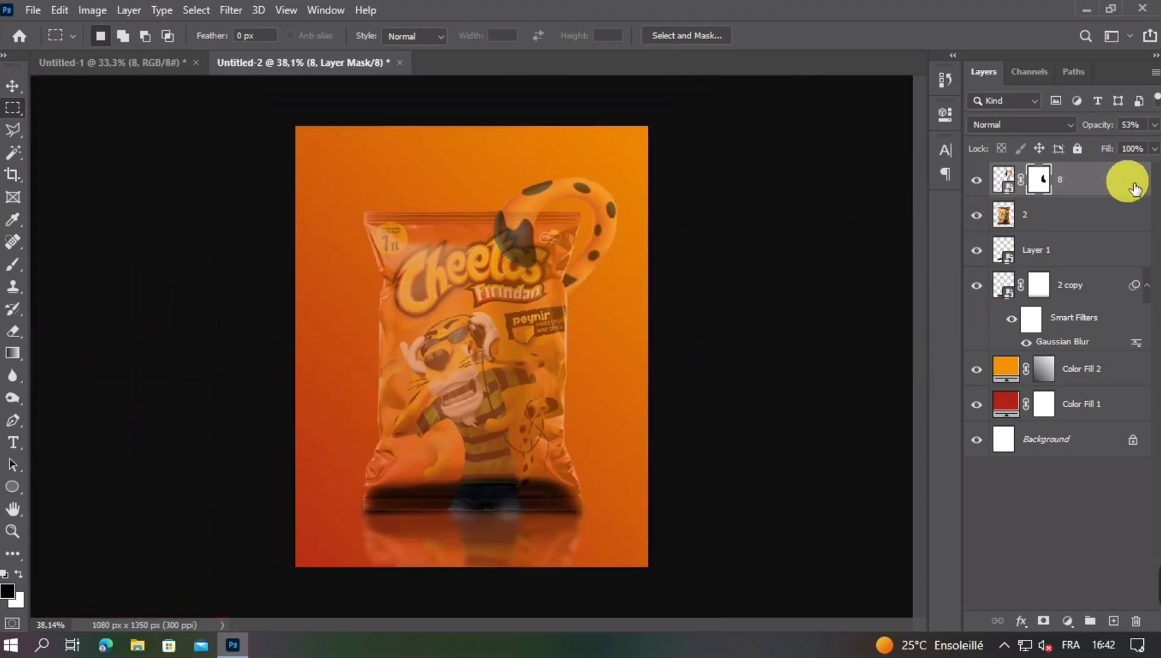
left_click_drag(1140, 146, 1149, 169)
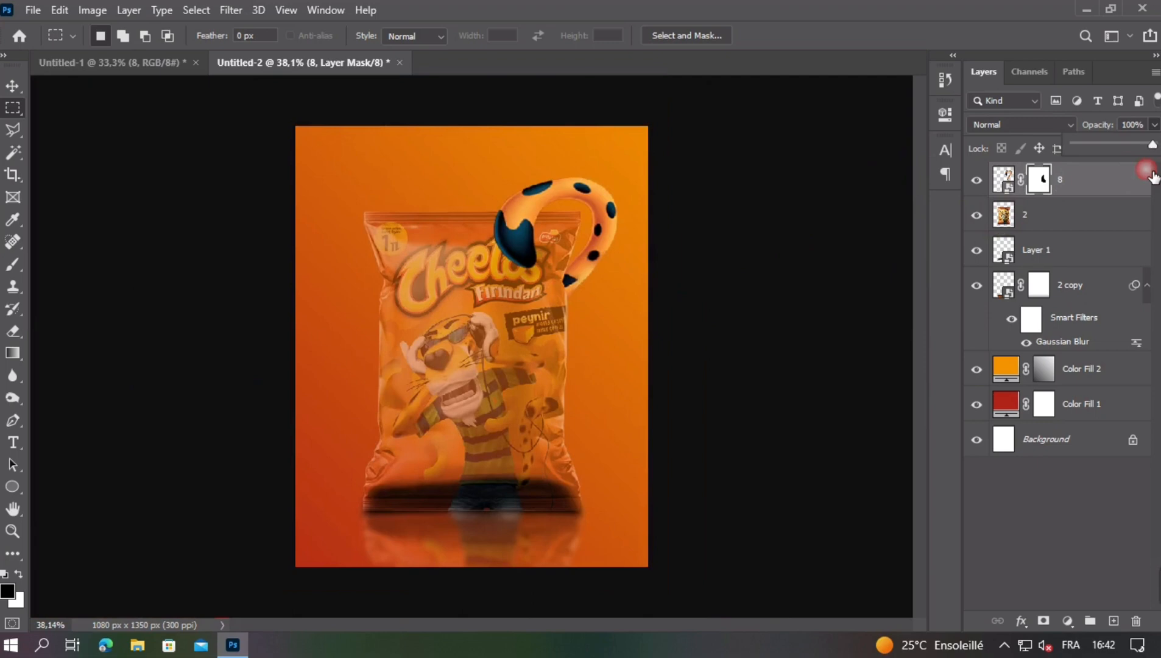
left_click(1081, 216)
mouse_move(1155, 130)
left_mouse_down()
mouse_move(1136, 148)
mouse_move(1157, 146)
left_mouse_up()
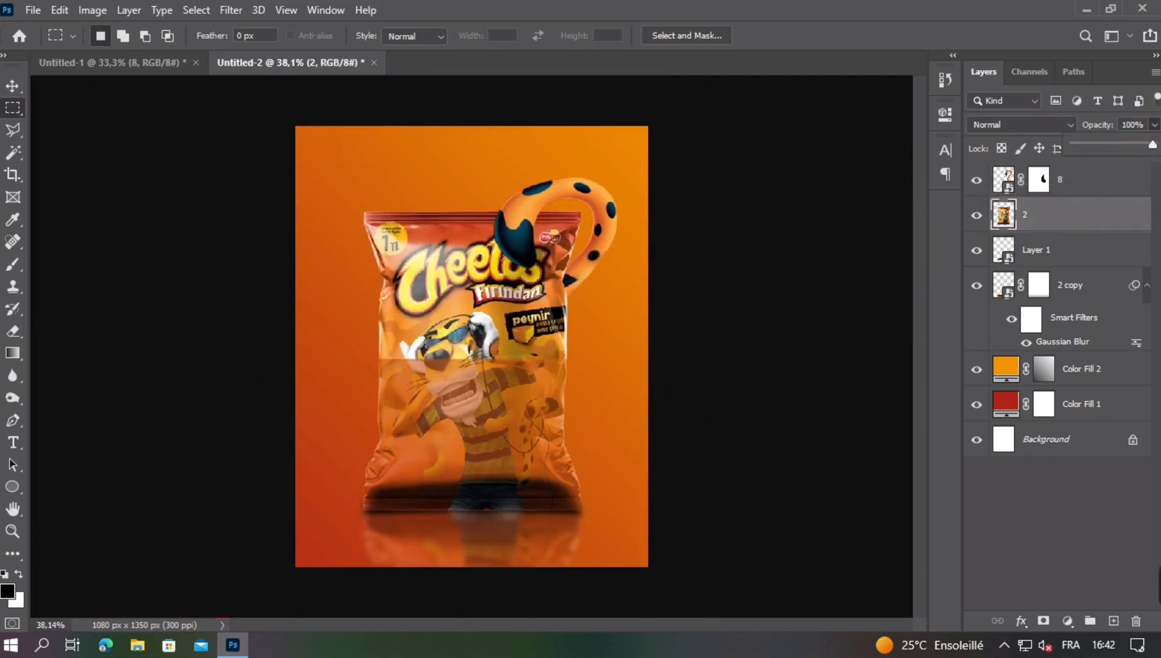
- Examine how the masked tail wraps around the bag's right edge, comparing it with bag layer 2 hidden and shown
left_click(12, 86)
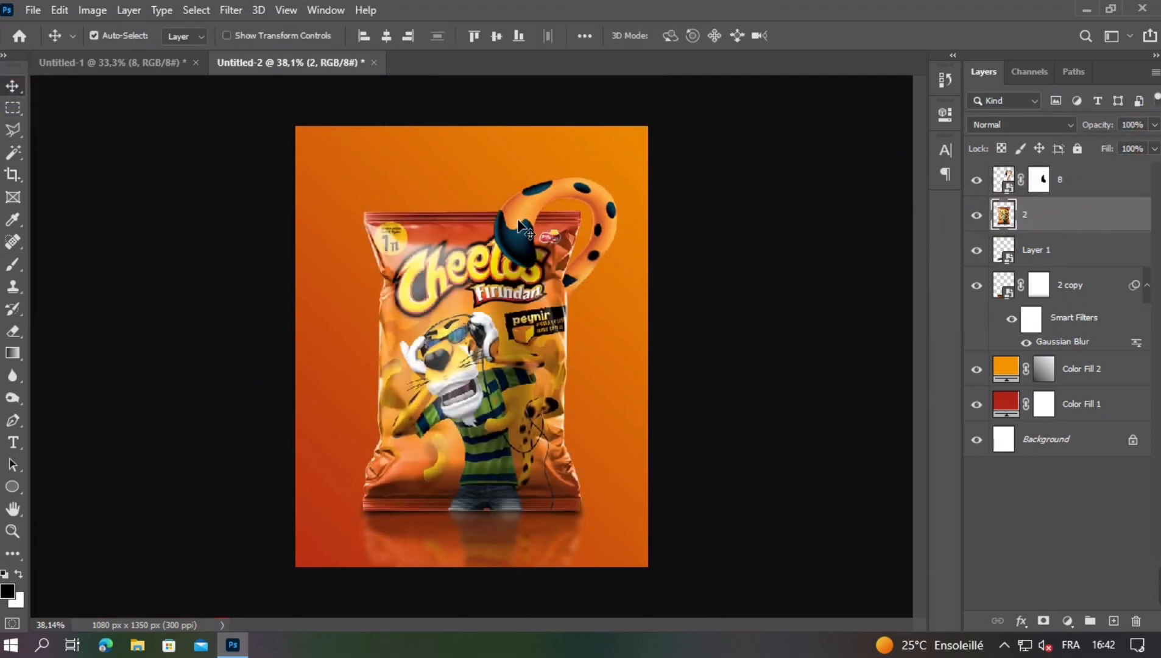
left_click(744, 240)
key("ctrl+minus")
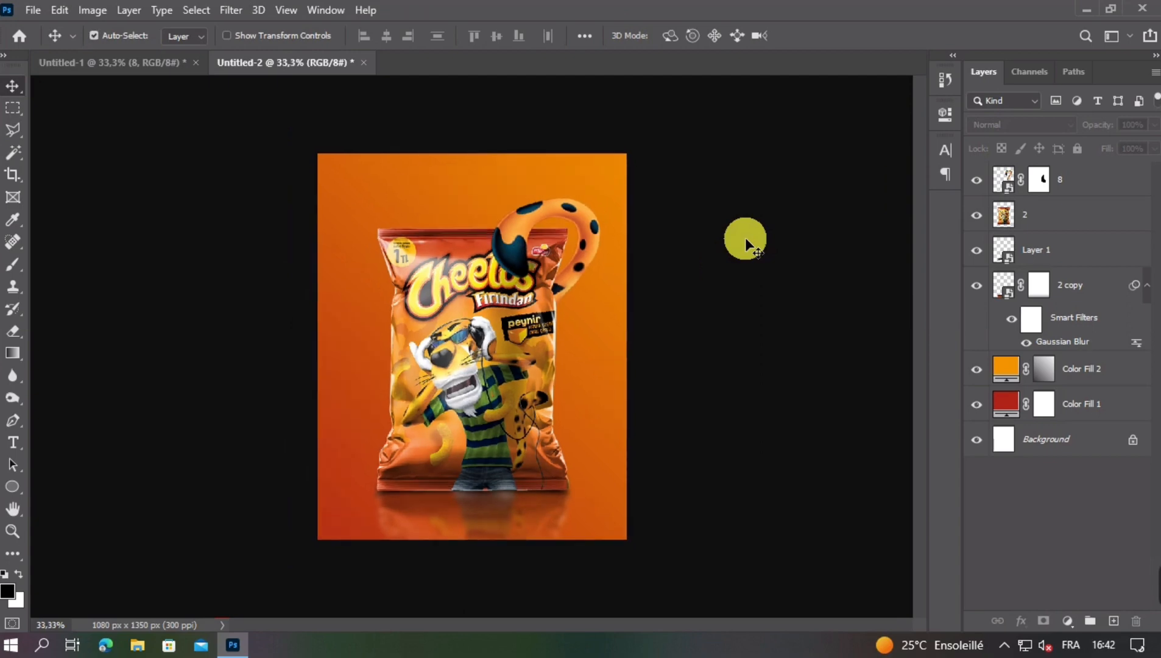
key("ctrl+plus")
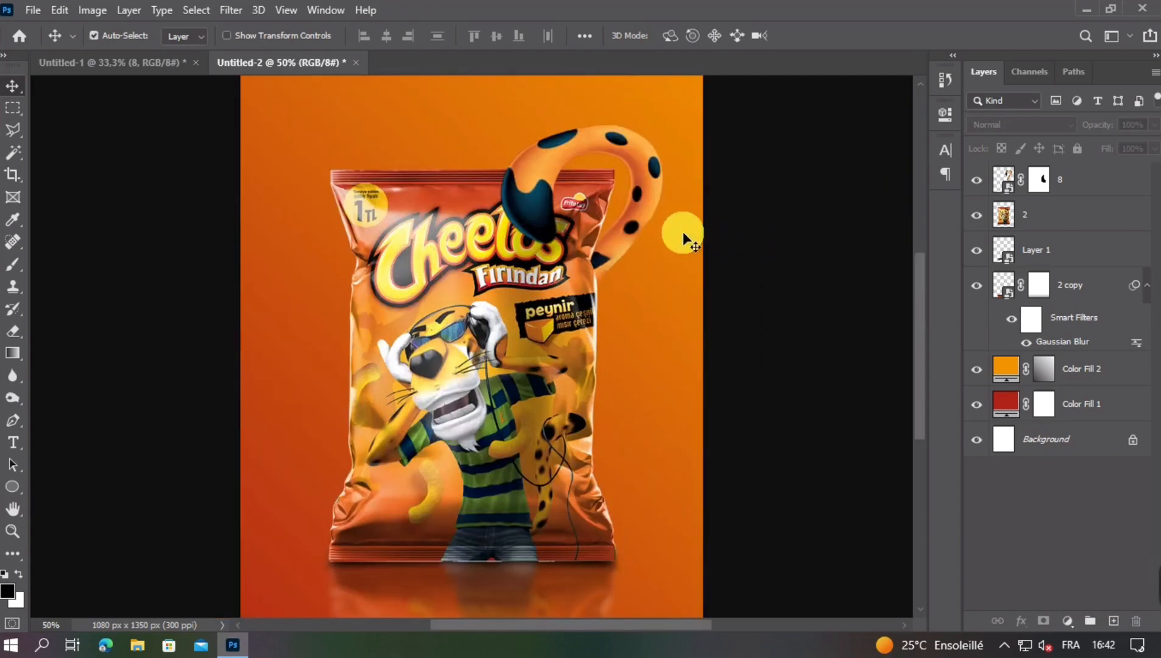
key("ctrl+0")
left_click(1117, 194)
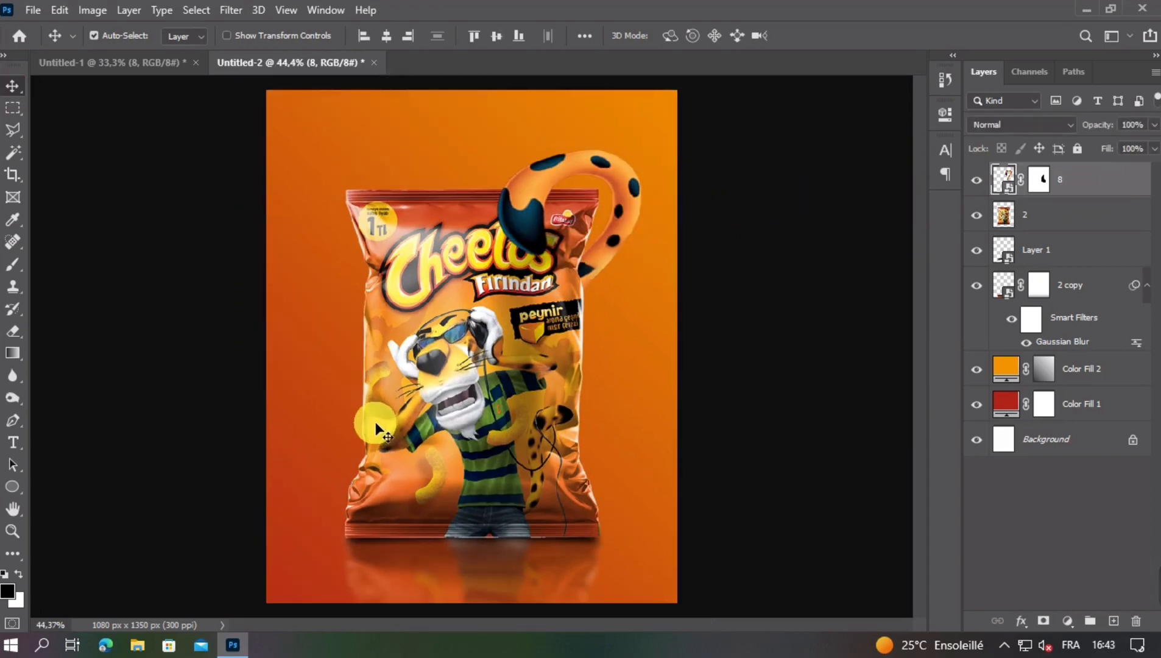
left_click(492, 326)
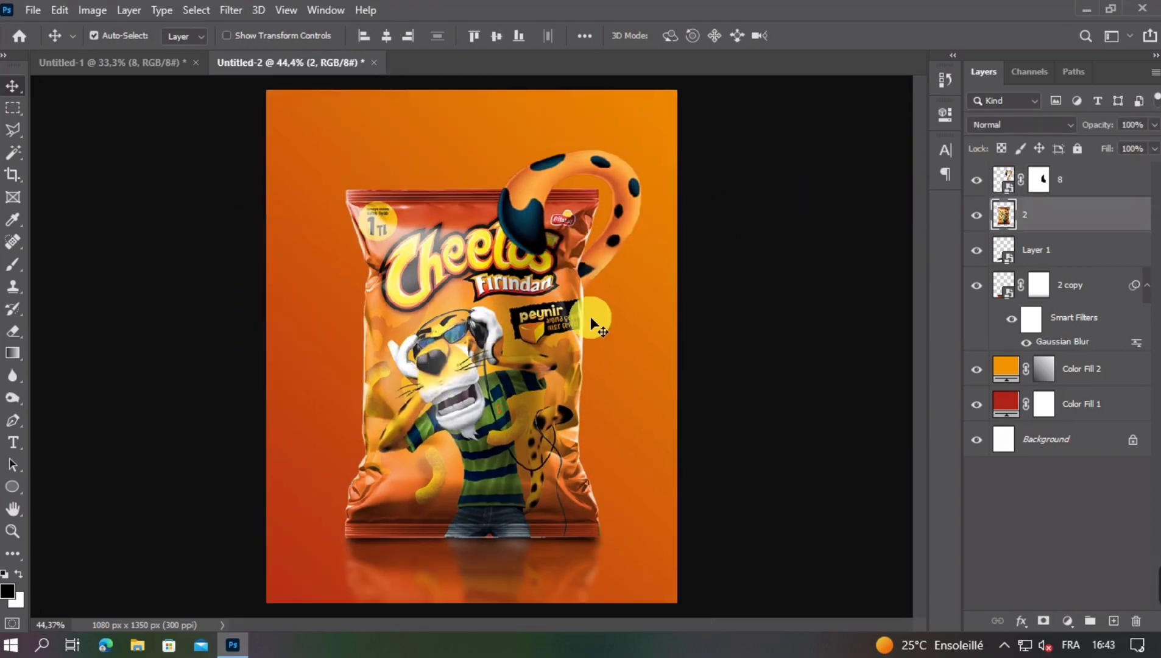
left_click(974, 218)
left_click(977, 220)
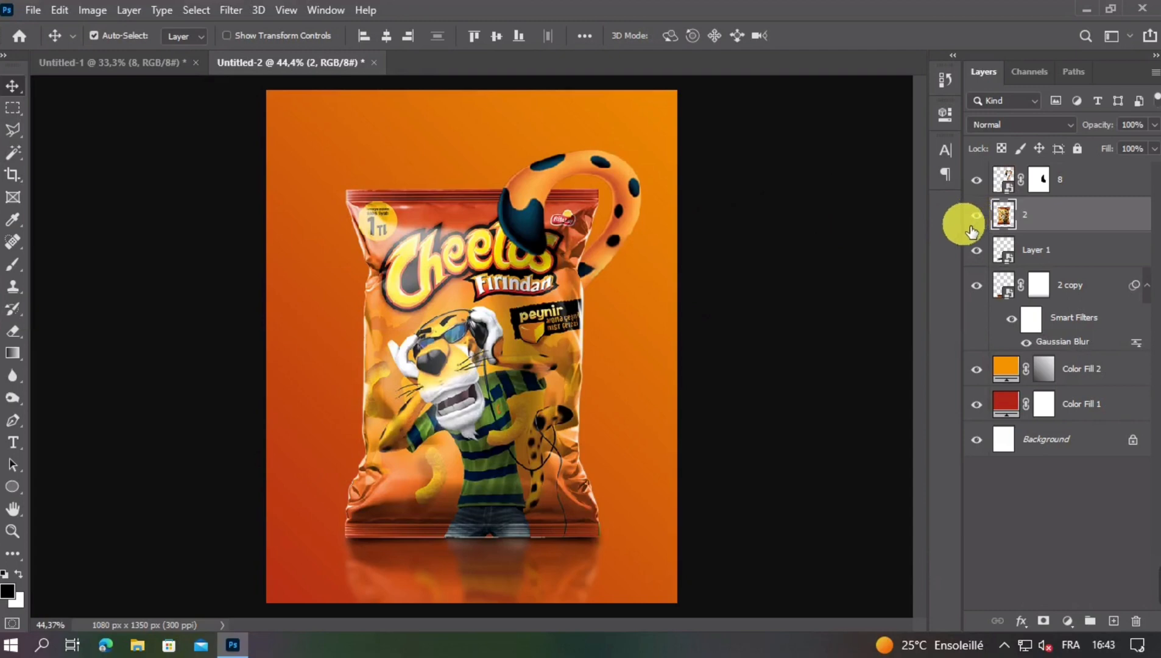
- Add a Levels adjustment clipped to bag layer 2 with the white output level at 48, and invert its mask to black
left_click(1064, 618)
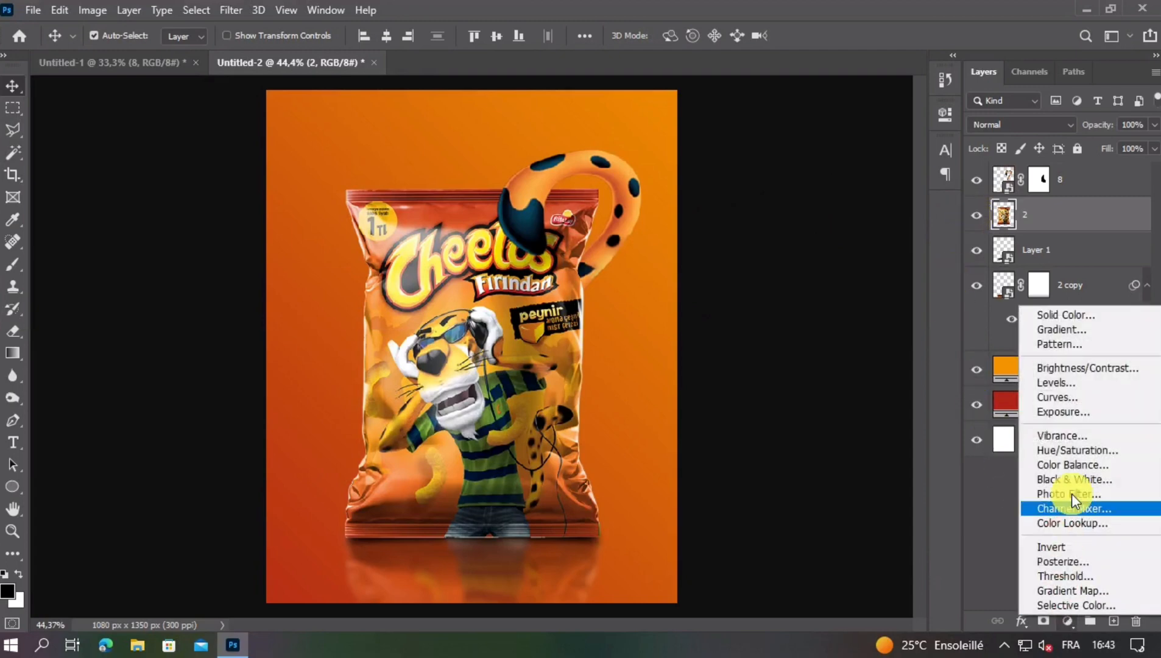
left_click(1069, 385)
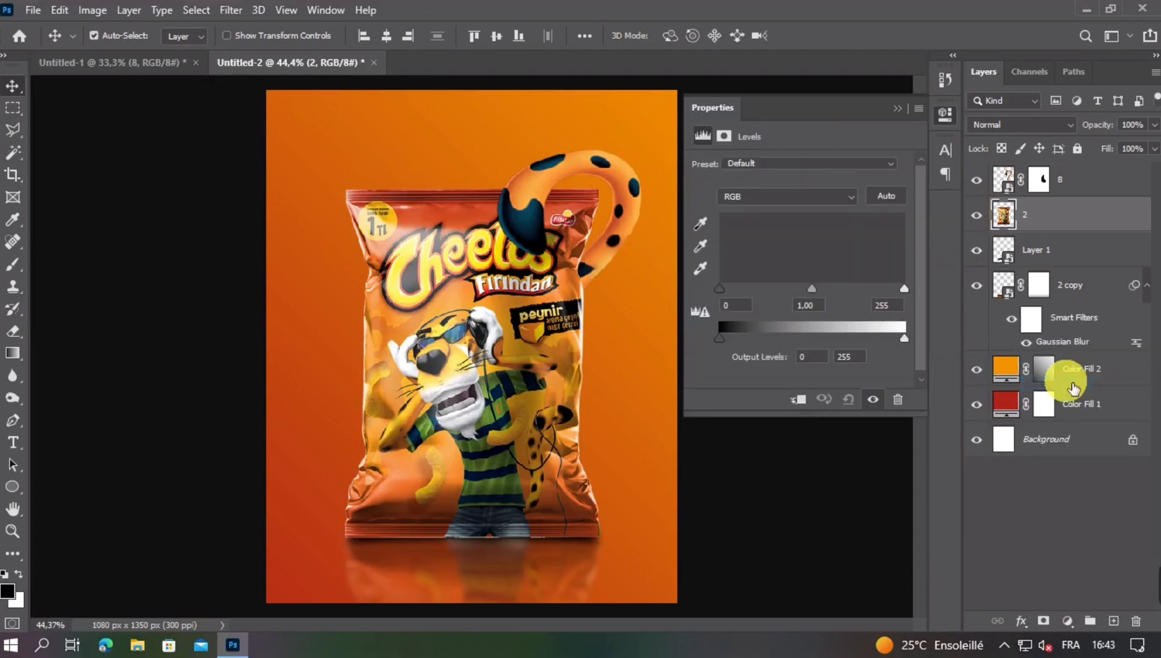
left_click(799, 399)
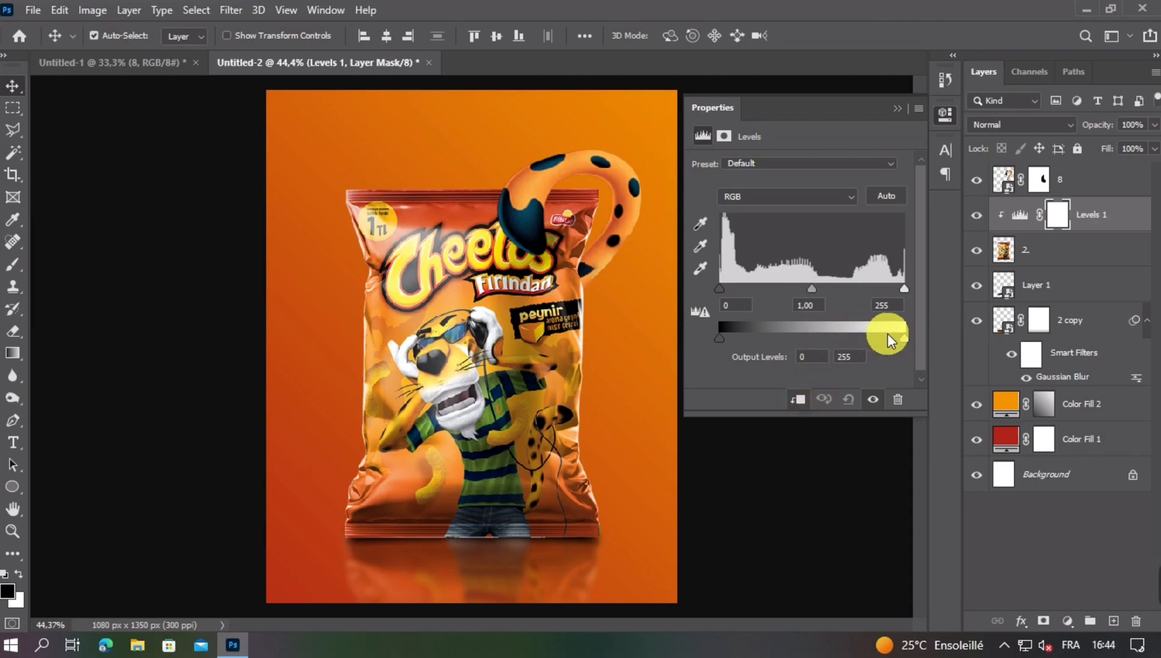
left_click_drag(902, 338, 754, 344)
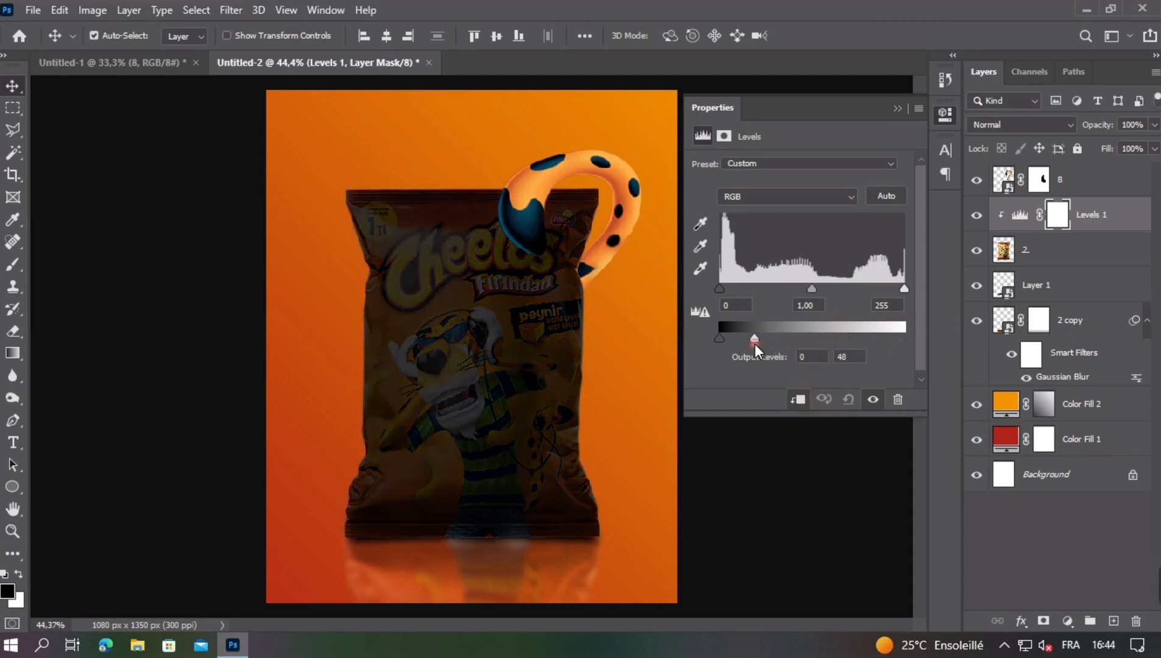
left_click(898, 108)
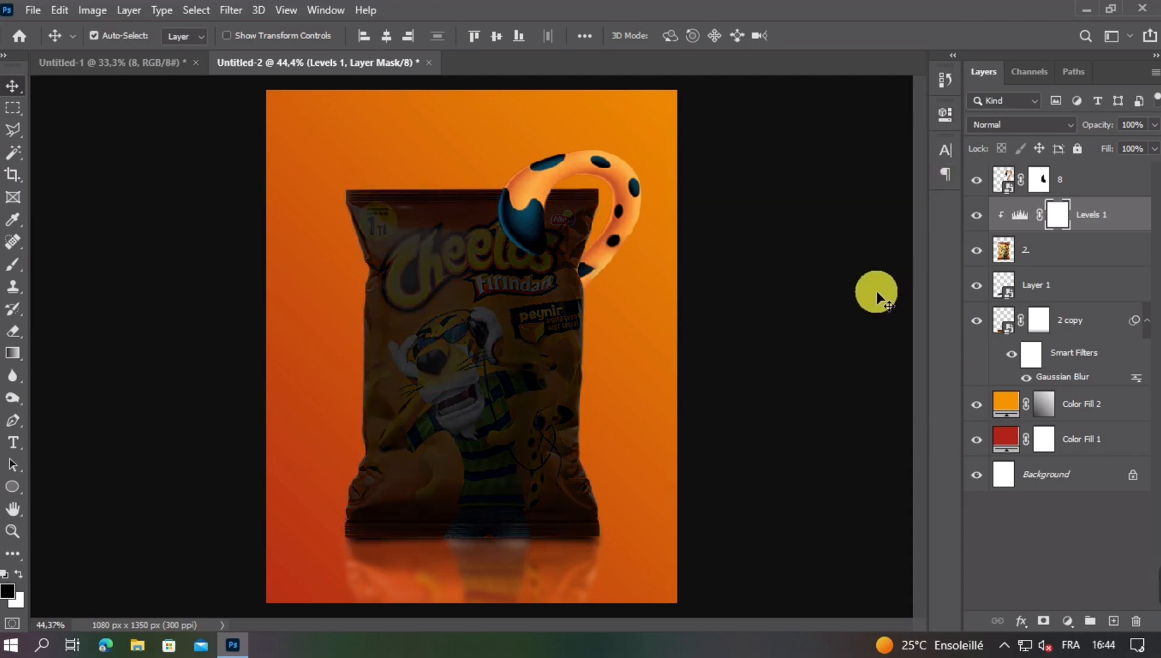
key("ctrl+i")
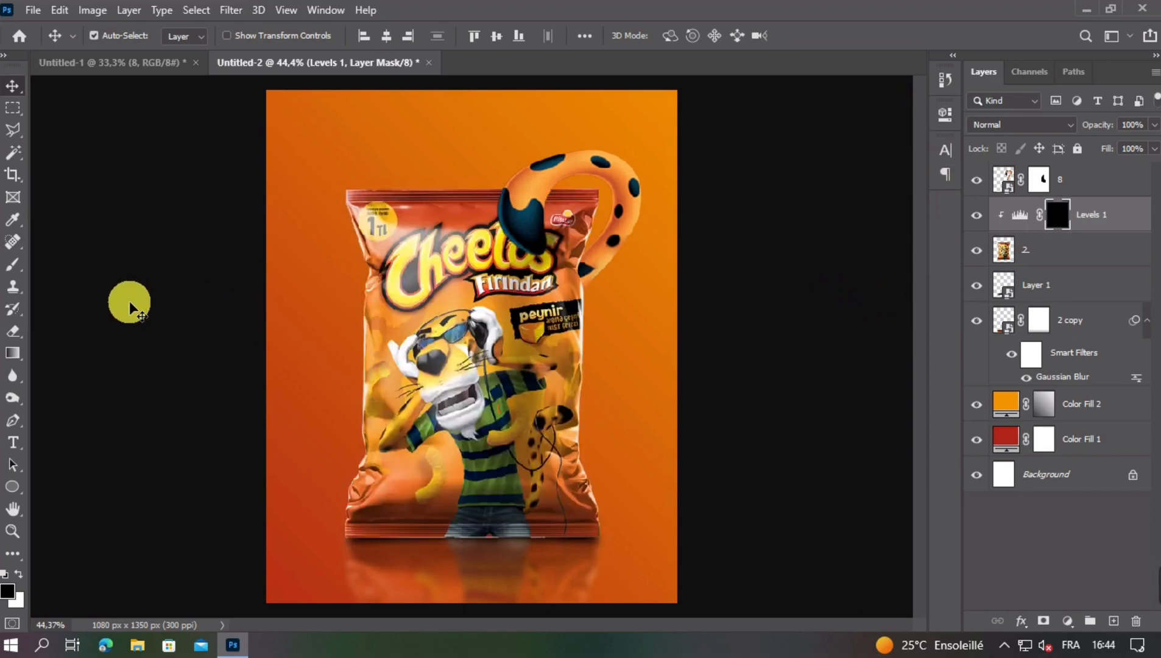
- Paint white on the bag's Levels mask with a 155-pixel soft brush at the right edge, where the tail emerges
left_click(12, 263)
left_click(17, 575)
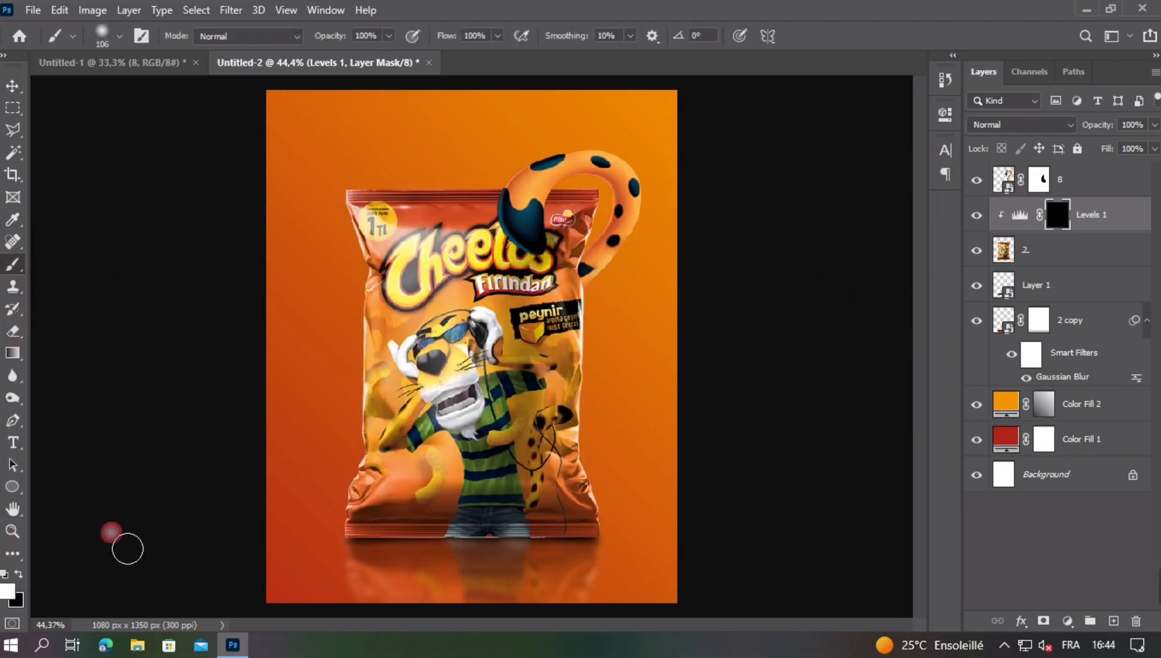
mouse_move(575, 287)
left_mouse_down("alt")
mouse_move(553, 283)
mouse_move(612, 300)
left_mouse_up("alt")
left_click(593, 286)
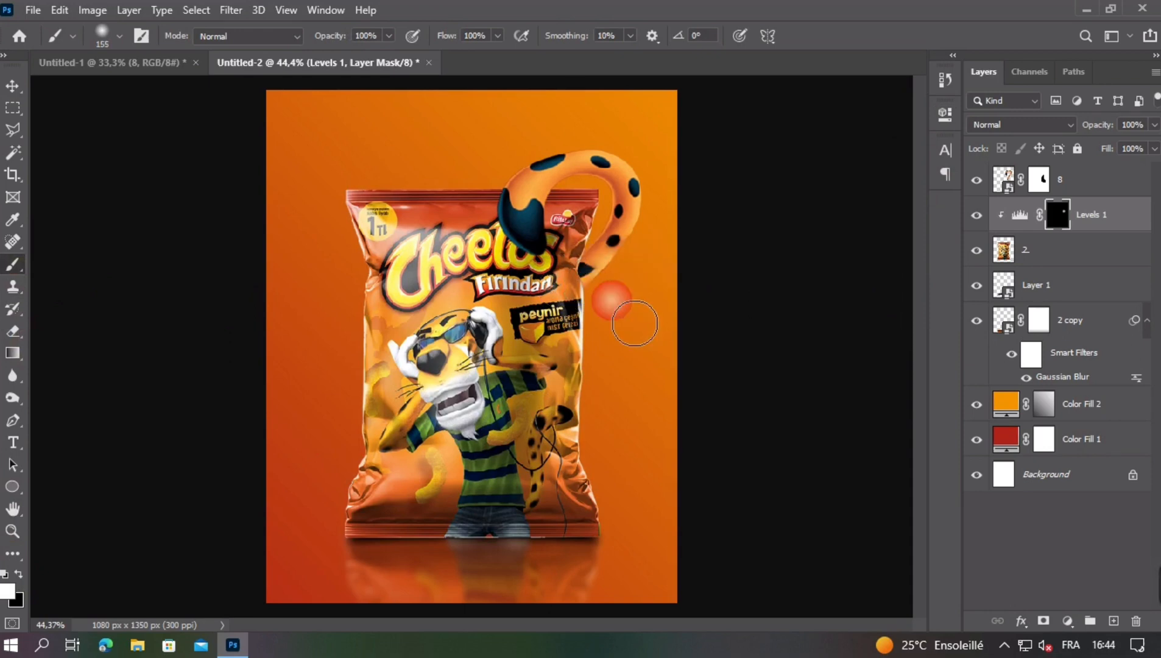
- Paint a soft shadow around the tail tip on the bag's Levels mask, using white brush sizes from 108 to 191 pixels
scroll(541, 324, "up", 3)
left_click_drag(518, 216, 491, 216, "alt")
left_click_drag(505, 214, 519, 279)
left_click(519, 265)
scroll(530, 262, "down", 2)
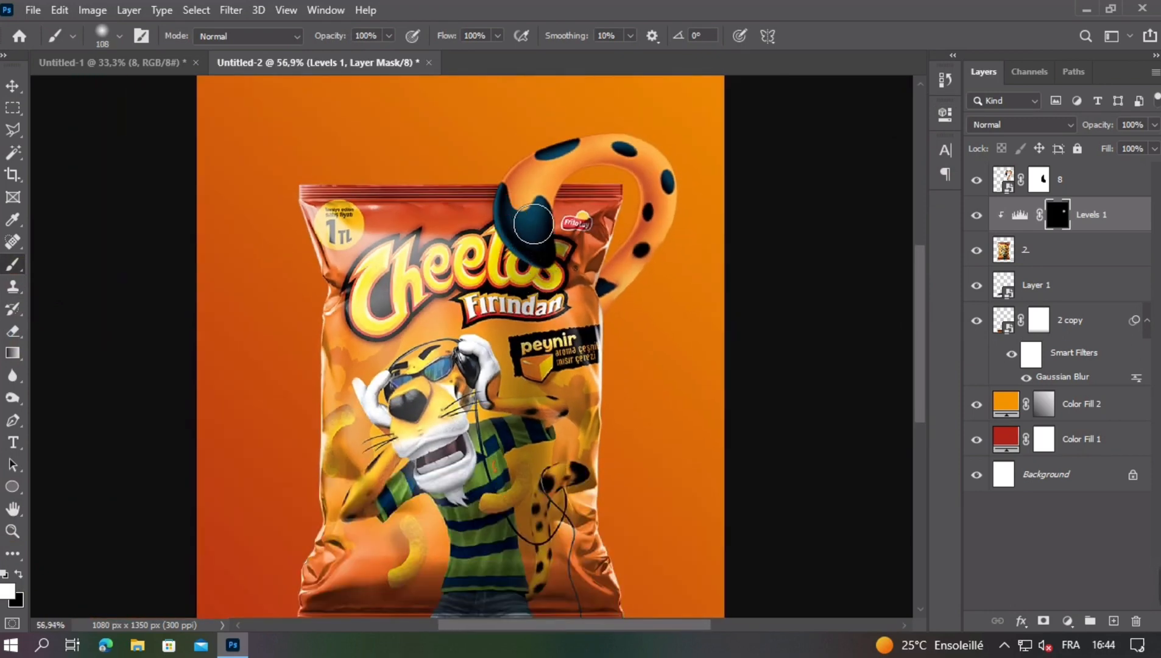
mouse_move(517, 227)
left_mouse_down("alt")
mouse_move(542, 241)
mouse_move(560, 236)
mouse_move(564, 218)
mouse_move(561, 277)
mouse_move(535, 254)
mouse_move(539, 225)
mouse_move(548, 304)
mouse_move(529, 295)
mouse_move(521, 232)
mouse_move(659, 364)
mouse_move(519, 237)
left_mouse_up("alt")
left_click(506, 232)
scroll(572, 253, "down", 3)
left_click(517, 242)
left_click(520, 242)
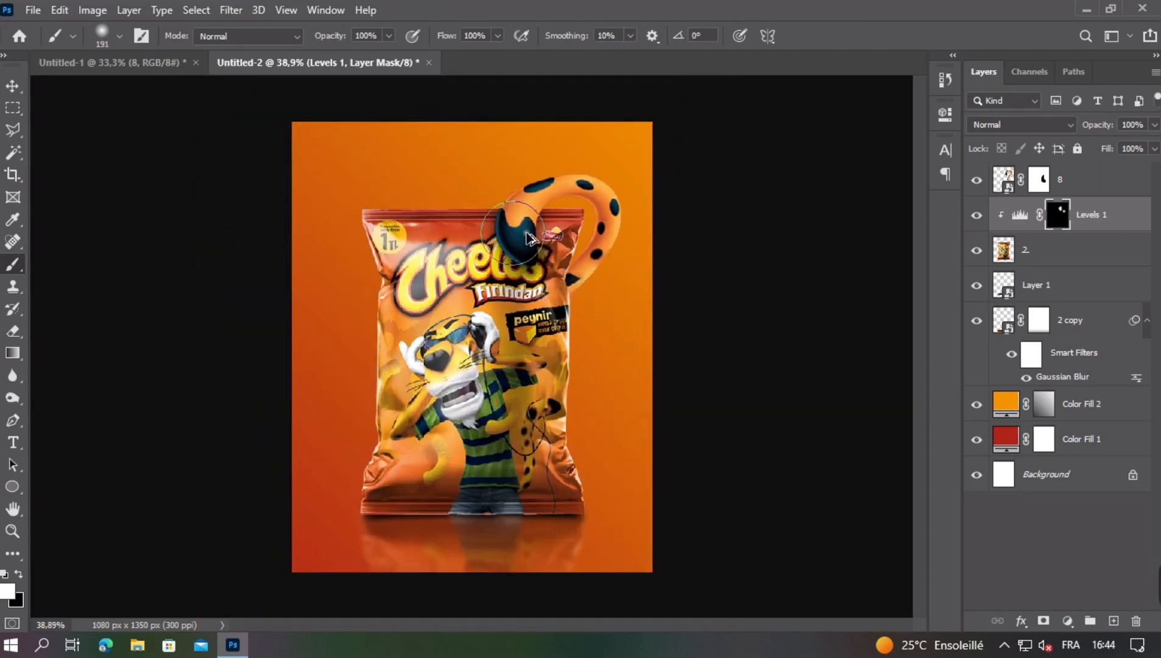
- Refine the bag's shadow beside the tail tip and along the right edge, reducing the white brush to 88 pixels
left_click(559, 287)
left_click(516, 237)
left_click(541, 317)
left_click_drag(522, 253, 515, 253, "alt")
left_click_drag(523, 252, 518, 255, "alt")
left_click(521, 250)
left_click(573, 287)
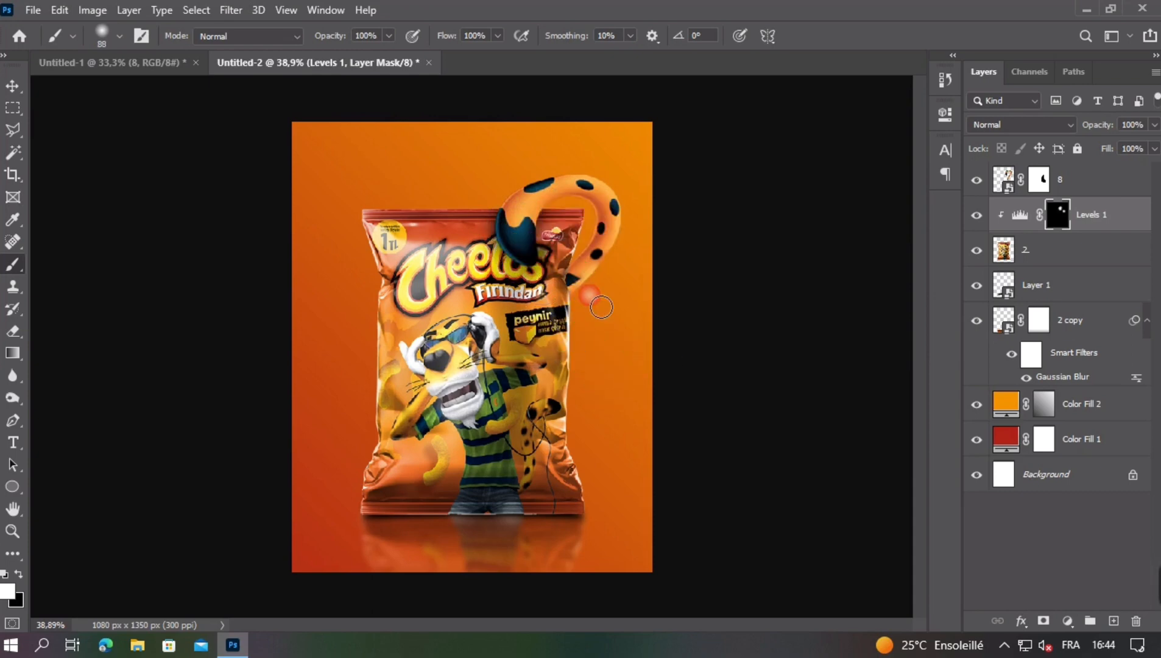
scroll(627, 346, "down", 2)
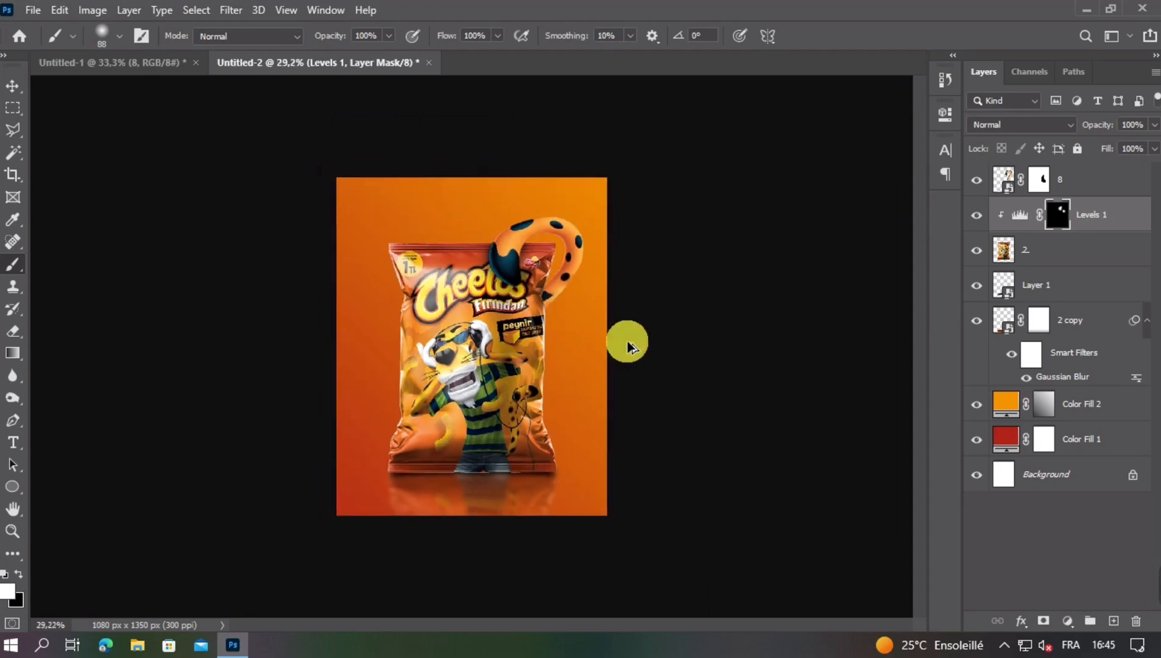
scroll(627, 346, "up", 2)
- Add a Levels adjustment clipped to tail layer 8, darken it by lowering the white output level, and invert its mask to black
left_click(13, 86)
left_click(619, 227)
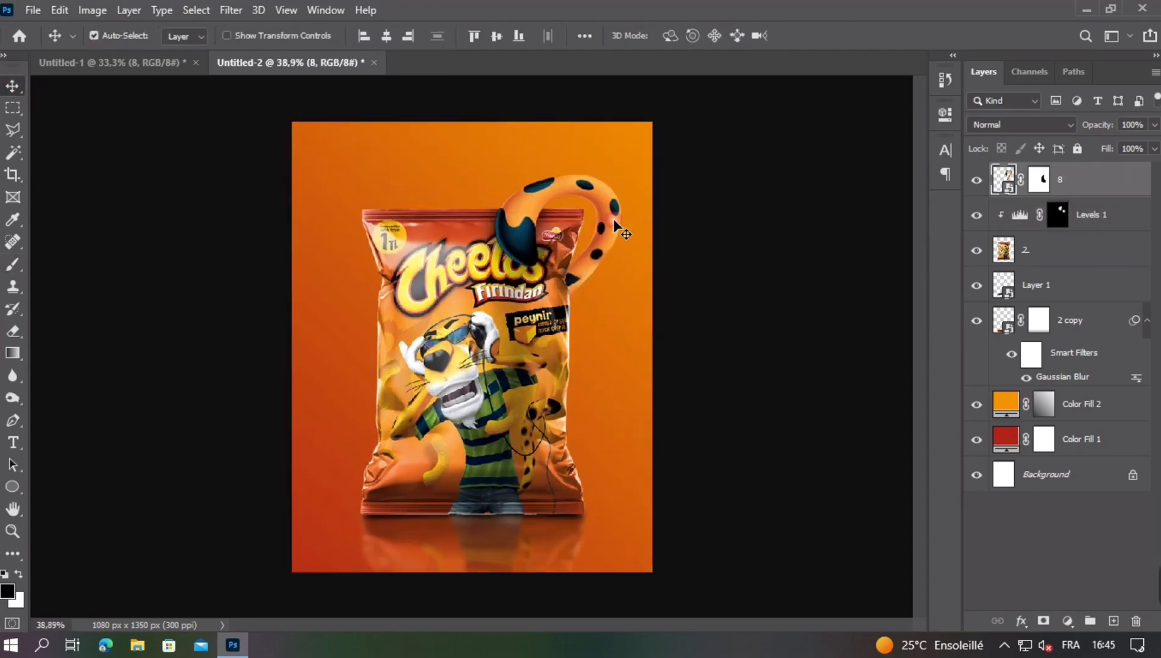
right_click(1039, 173)
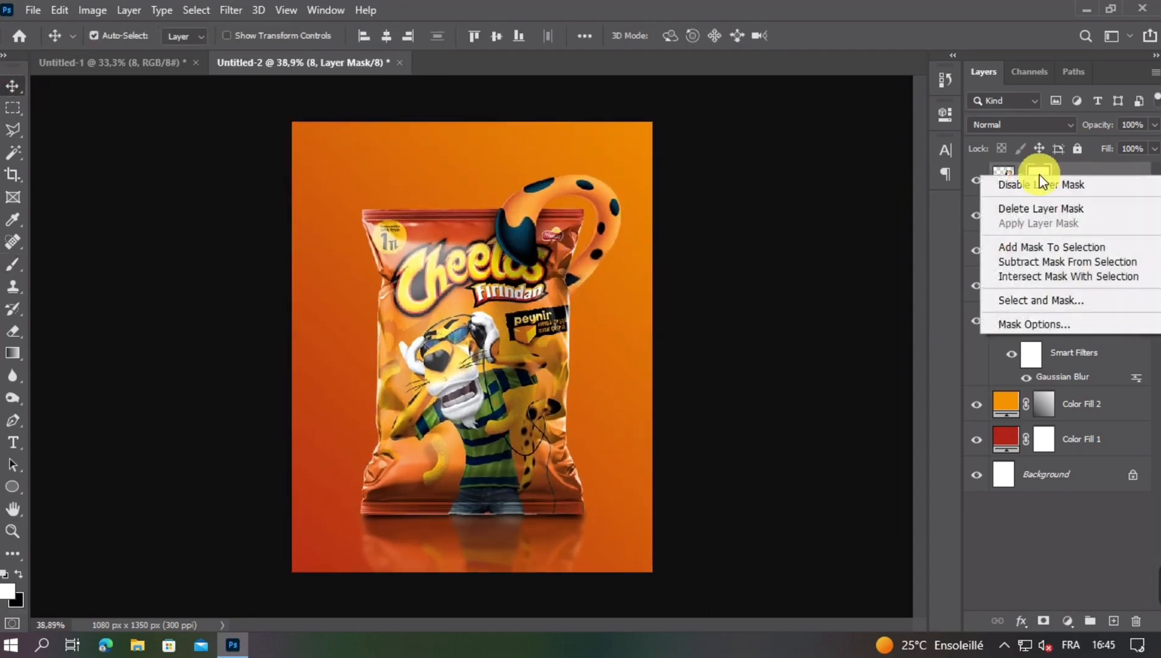
left_click(1039, 171)
left_click(1088, 192)
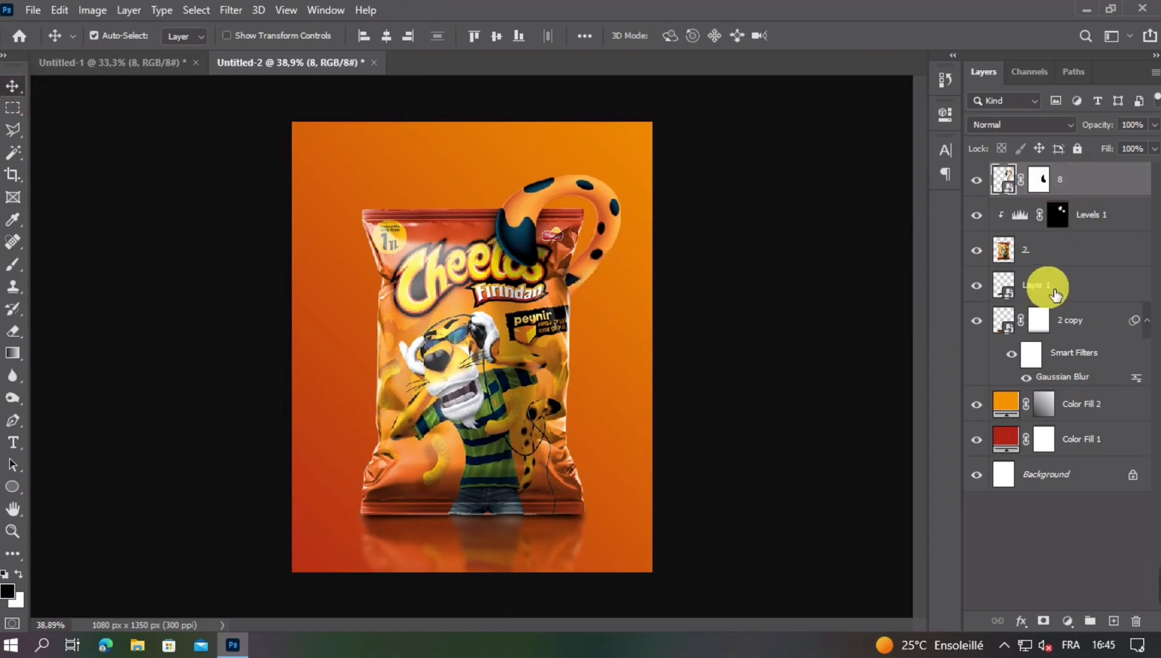
left_click(1066, 620)
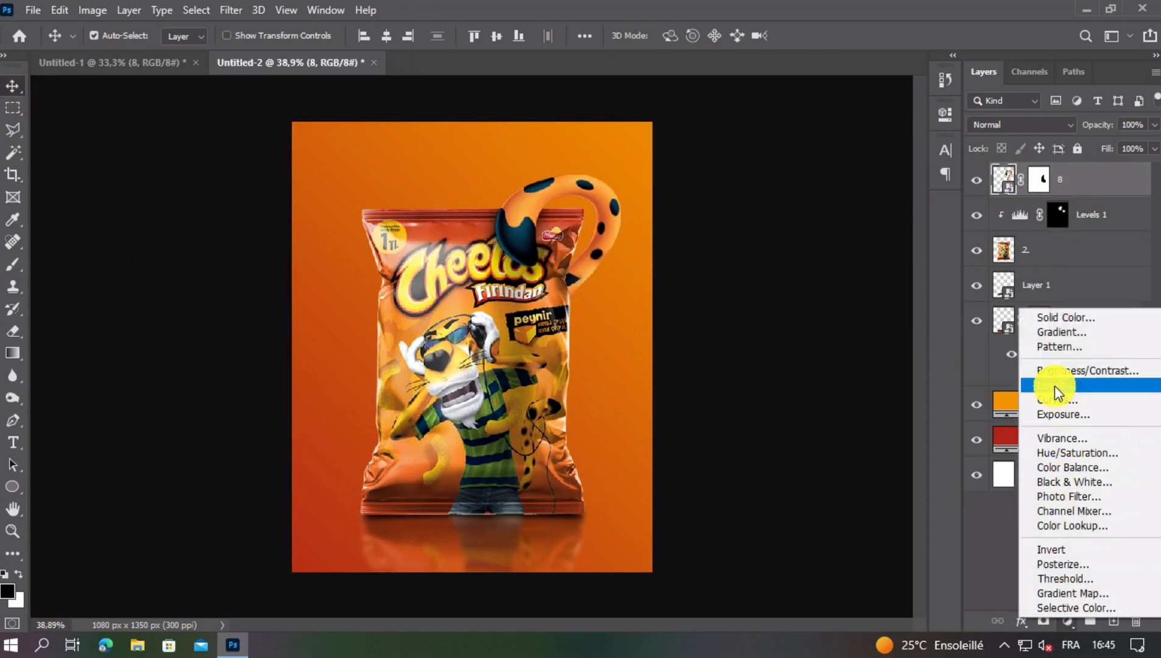
left_click(1054, 386)
left_click(799, 399)
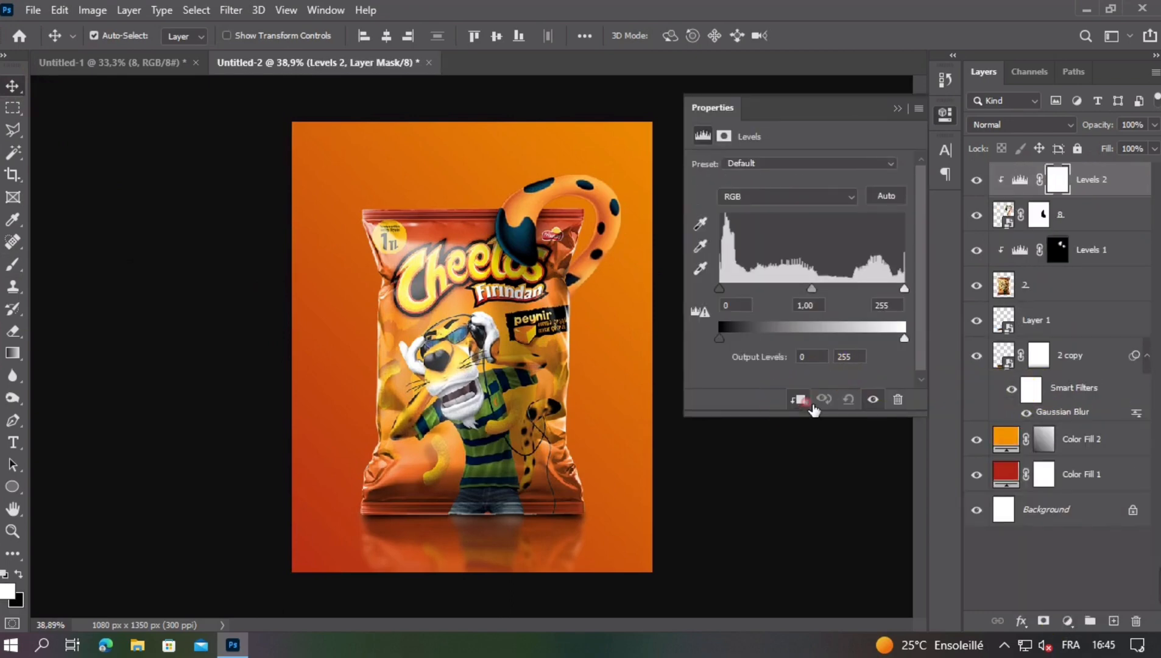
left_click_drag(894, 338, 758, 338)
left_click(899, 109)
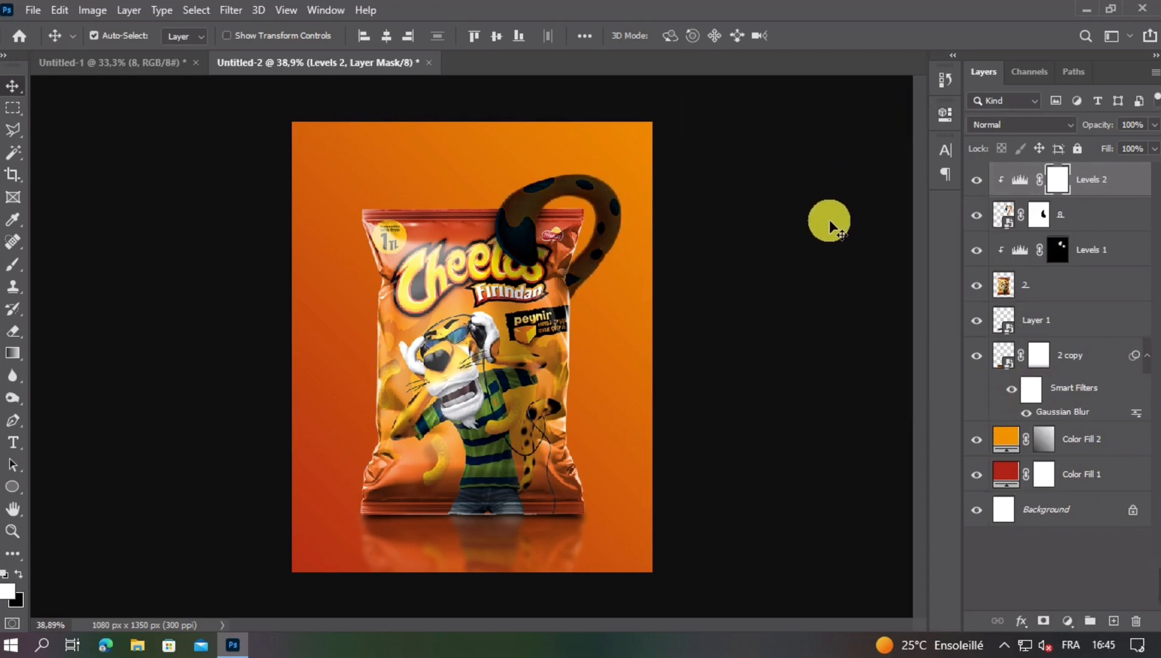
key("ctrl+i")
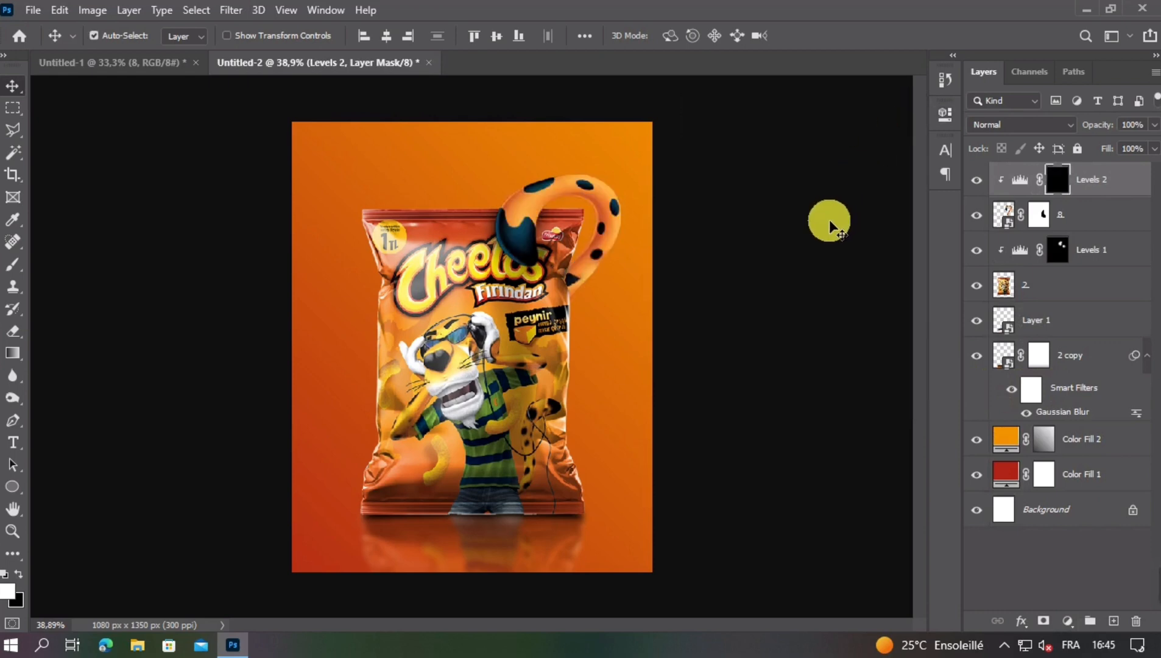
- Paint white on the tail's Levels mask with a 144-pixel soft brush to shade its lower end beside the bag's right edge
left_click(13, 268)
right_click(556, 298, "alt")
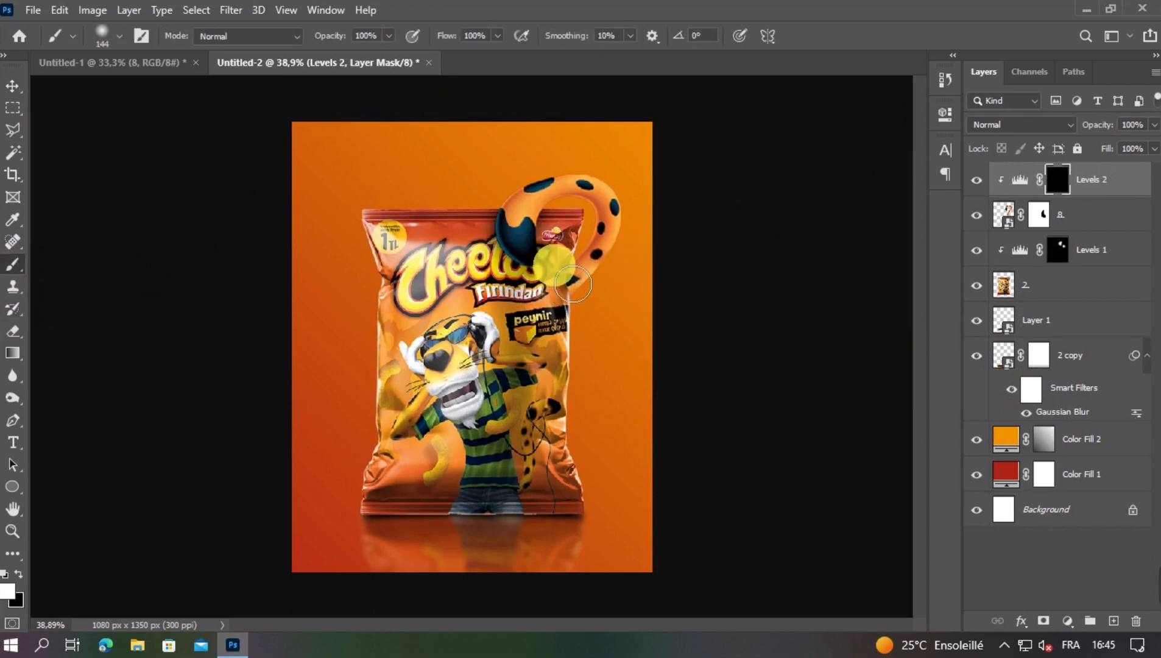
left_click_drag(566, 335, 547, 271)
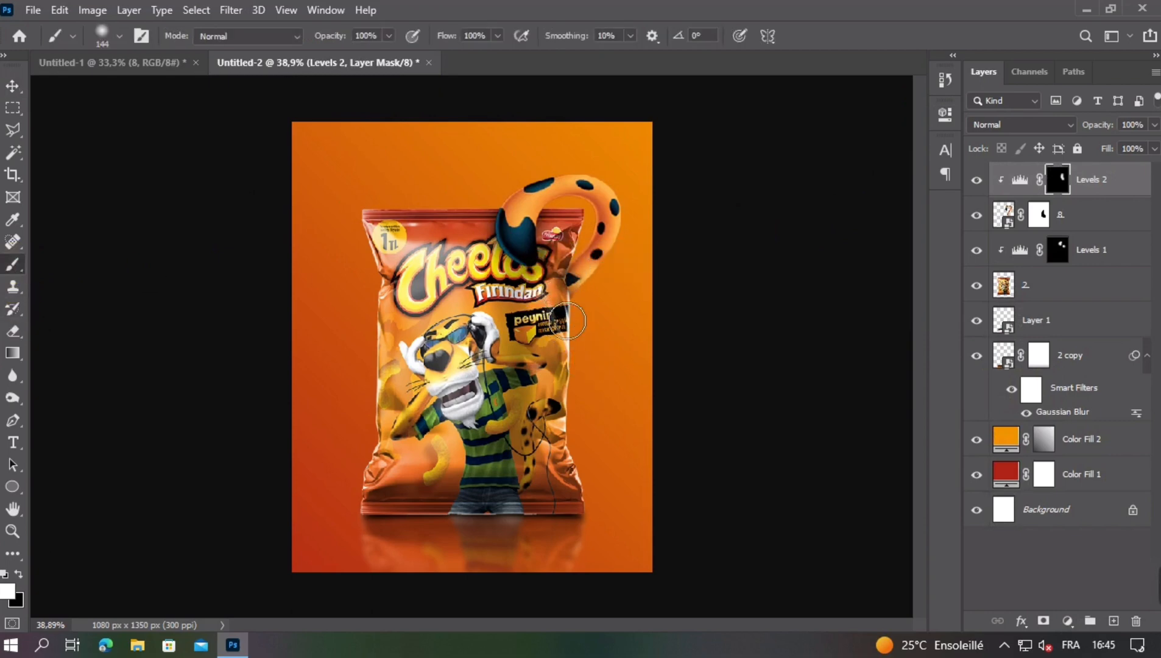
scroll(610, 342, "down", 1, "alt")
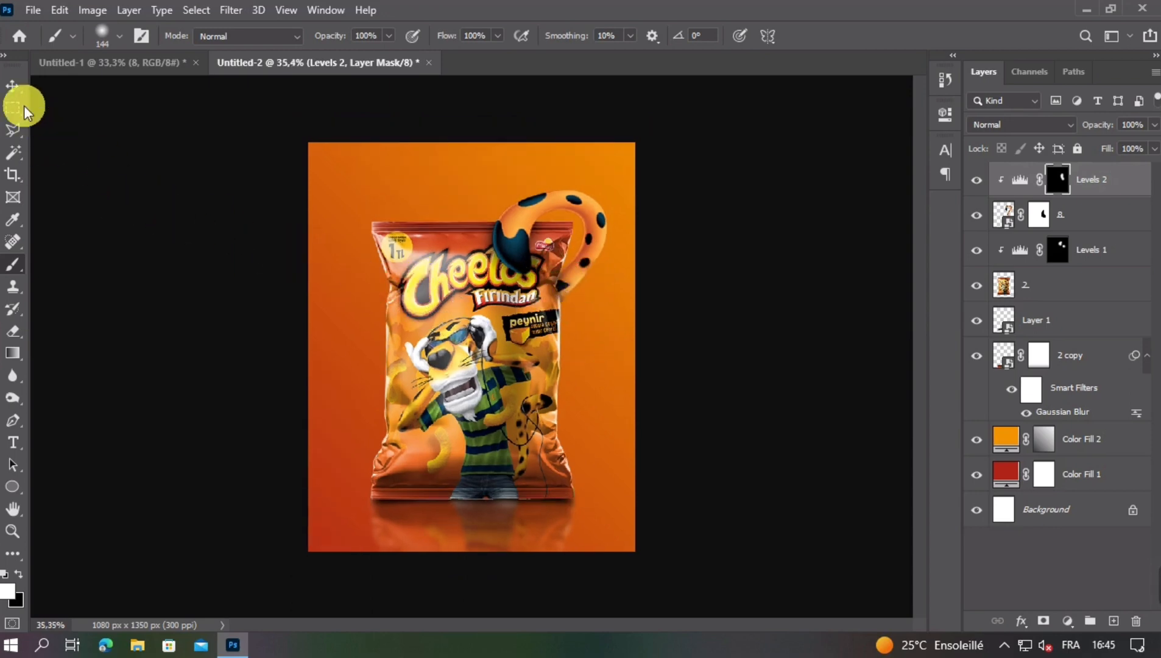
- Select tail layer 8 and rasterize it
left_click(13, 86)
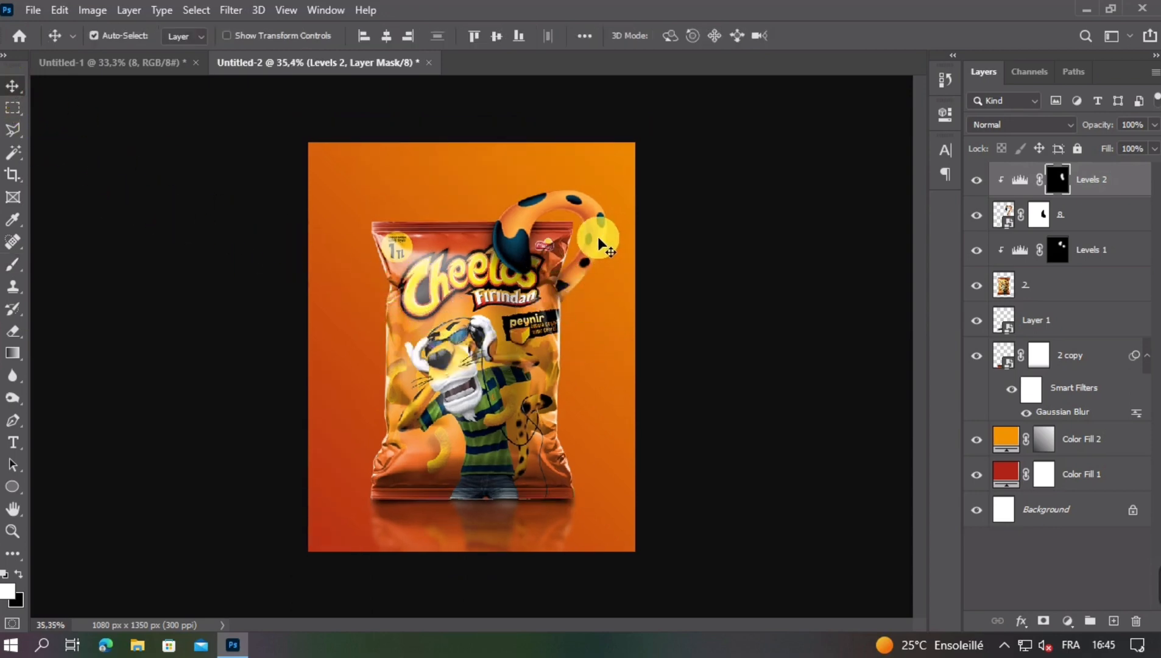
left_click(599, 240)
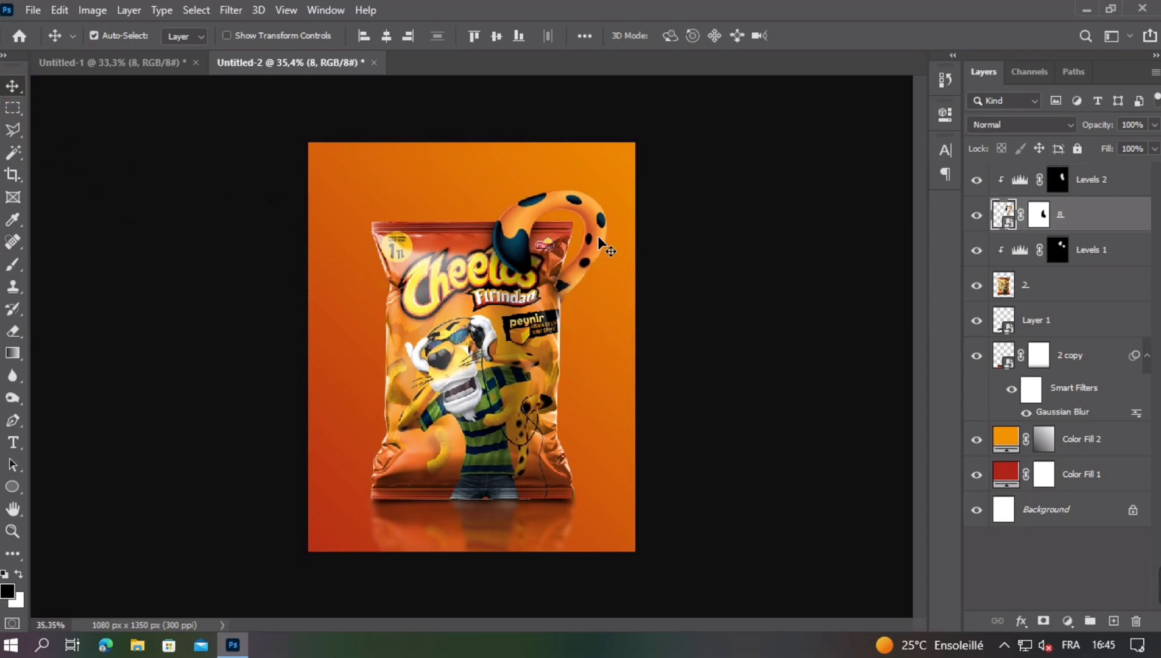
right_click(1096, 215)
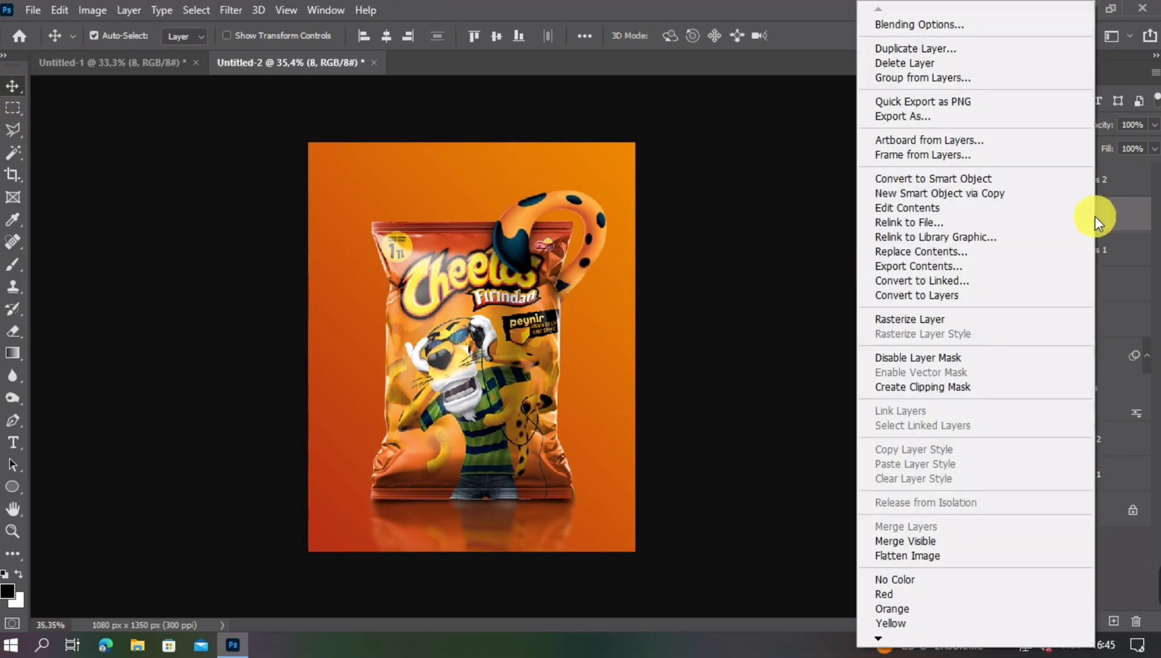
left_click(950, 315)
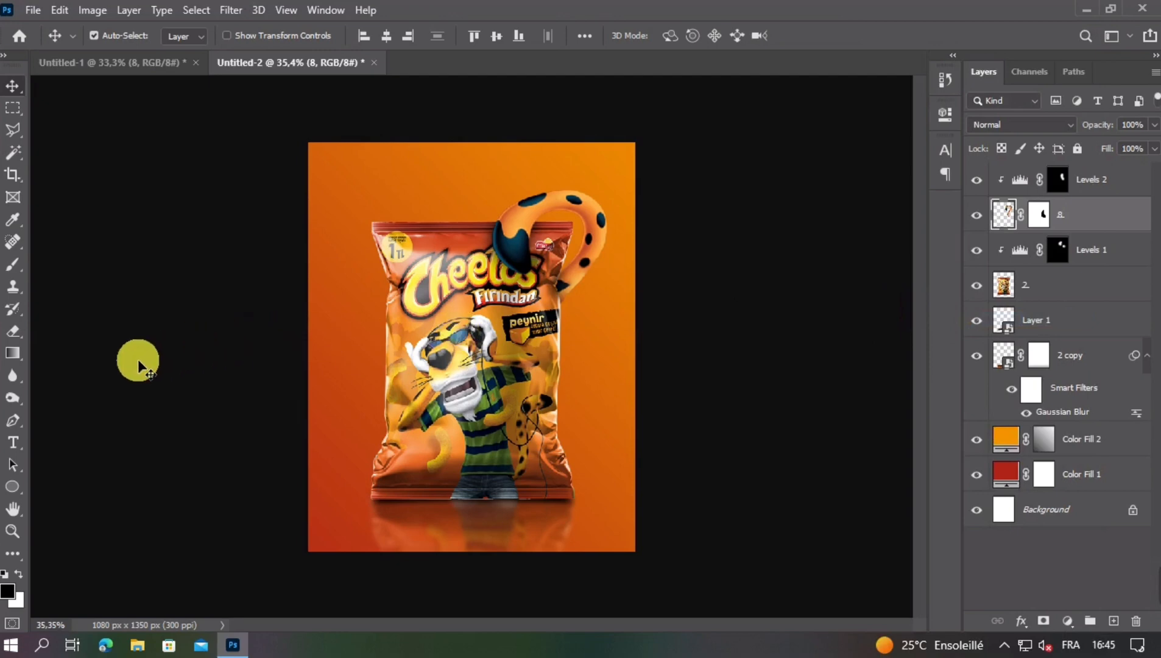
- Burn the tail's outer curve and lower end with a 132-pixel Burn brush, midtones at 50% exposure
left_click(13, 399)
scroll(584, 316, "up", 2)
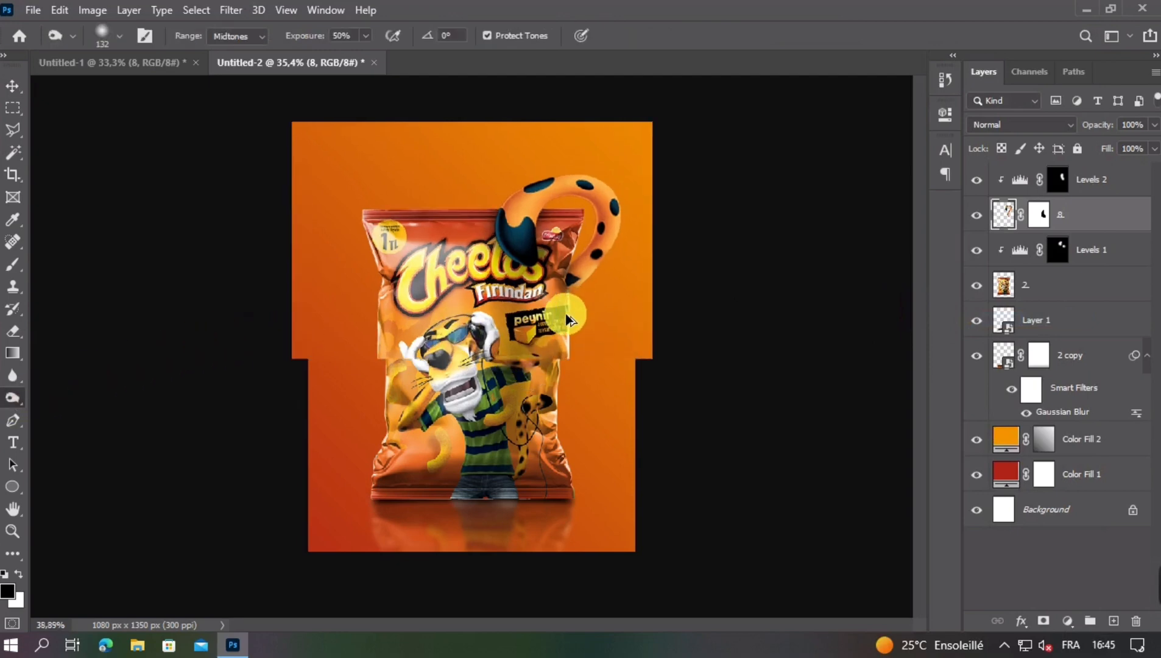
left_click_drag(580, 278, 612, 181)
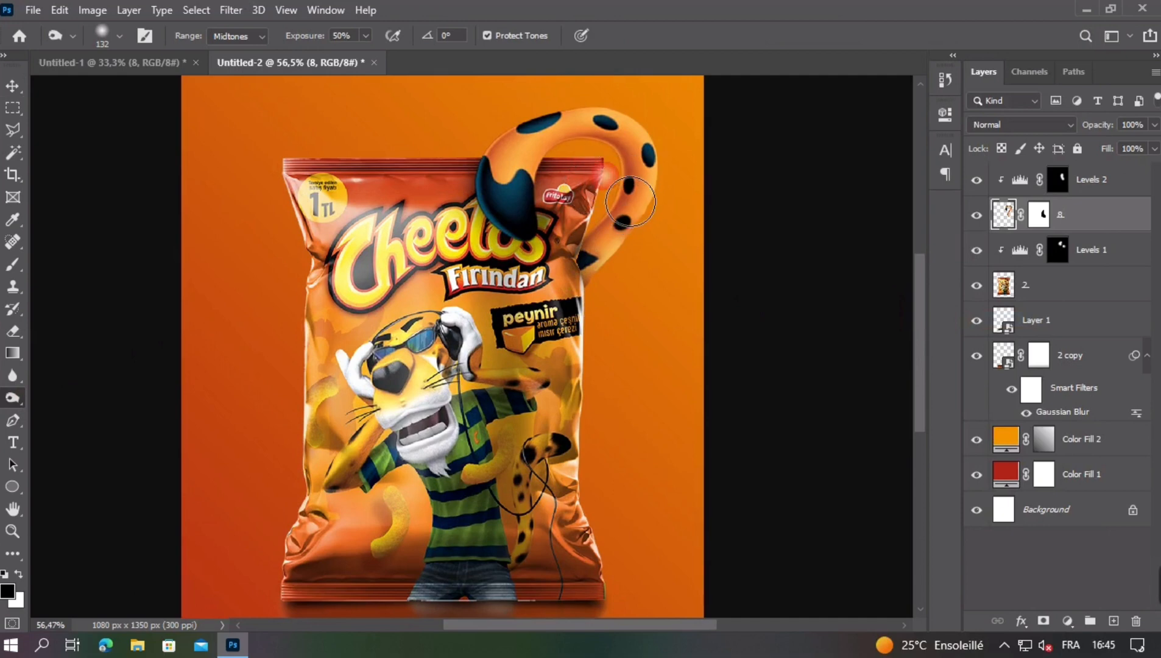
mouse_move(595, 286)
left_mouse_down()
mouse_move(583, 272)
mouse_move(611, 270)
left_mouse_up()
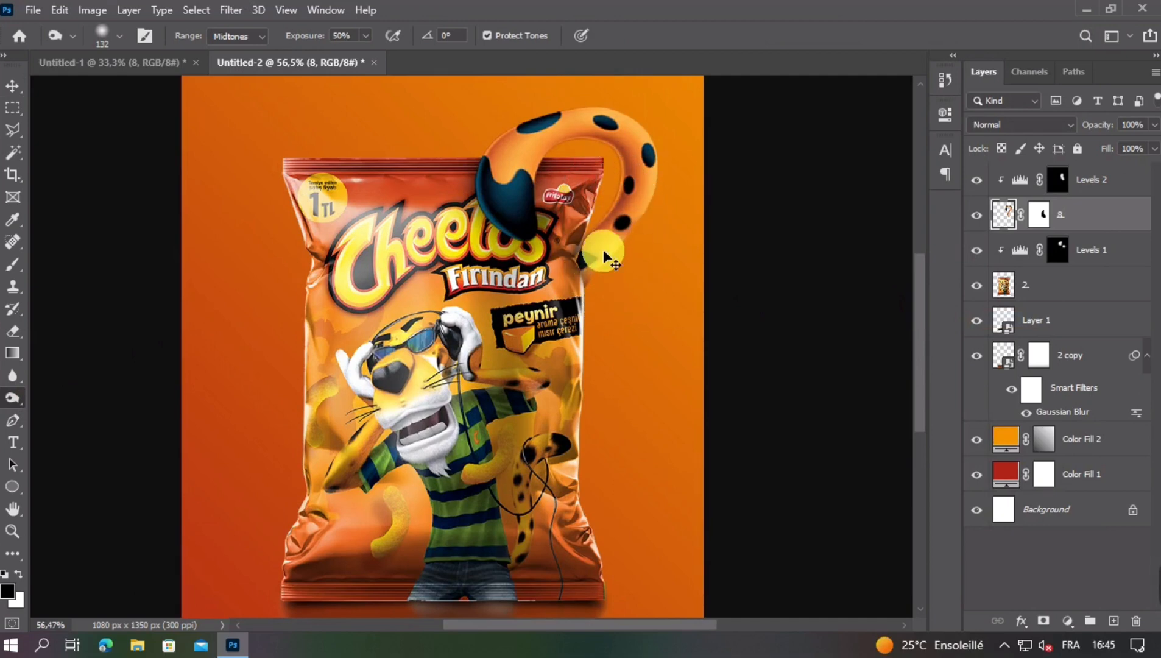
- Deepen the tail's shading beside the bag's edge with a 68-pixel Burn brush, and enlarge the brush to 125 pixels
scroll(619, 239, "down", 2)
left_click_drag(620, 218, 601, 218, "alt")
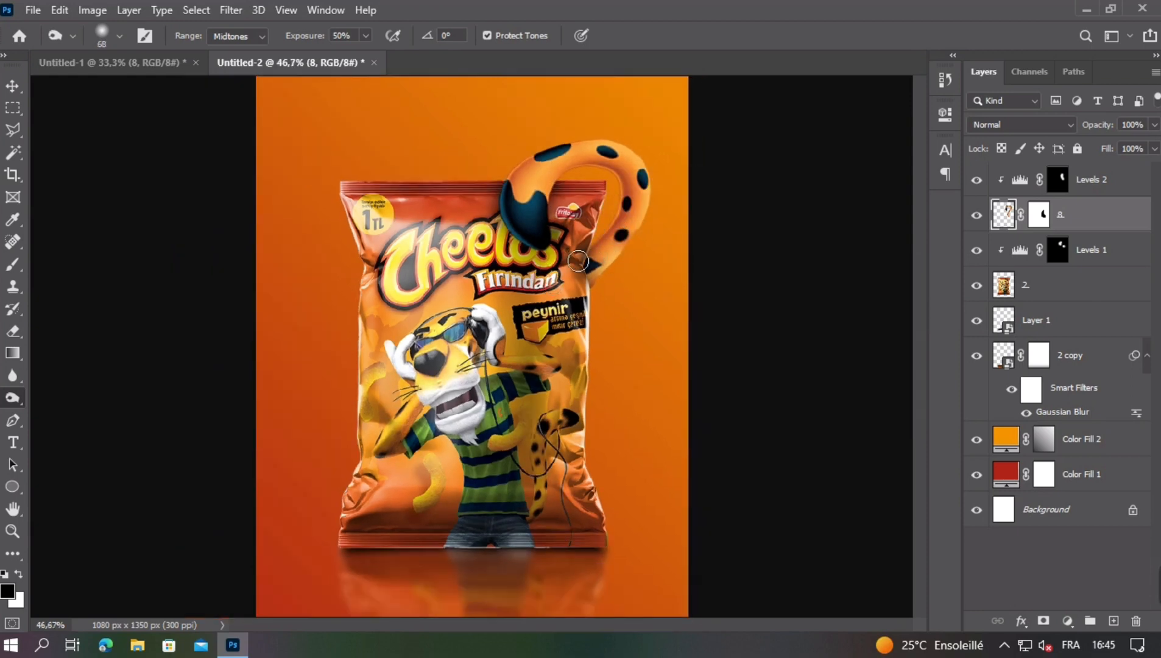
left_click_drag(581, 270, 597, 300)
mouse_move(655, 230)
left_mouse_down()
mouse_move(600, 196)
mouse_move(621, 212)
left_mouse_up()
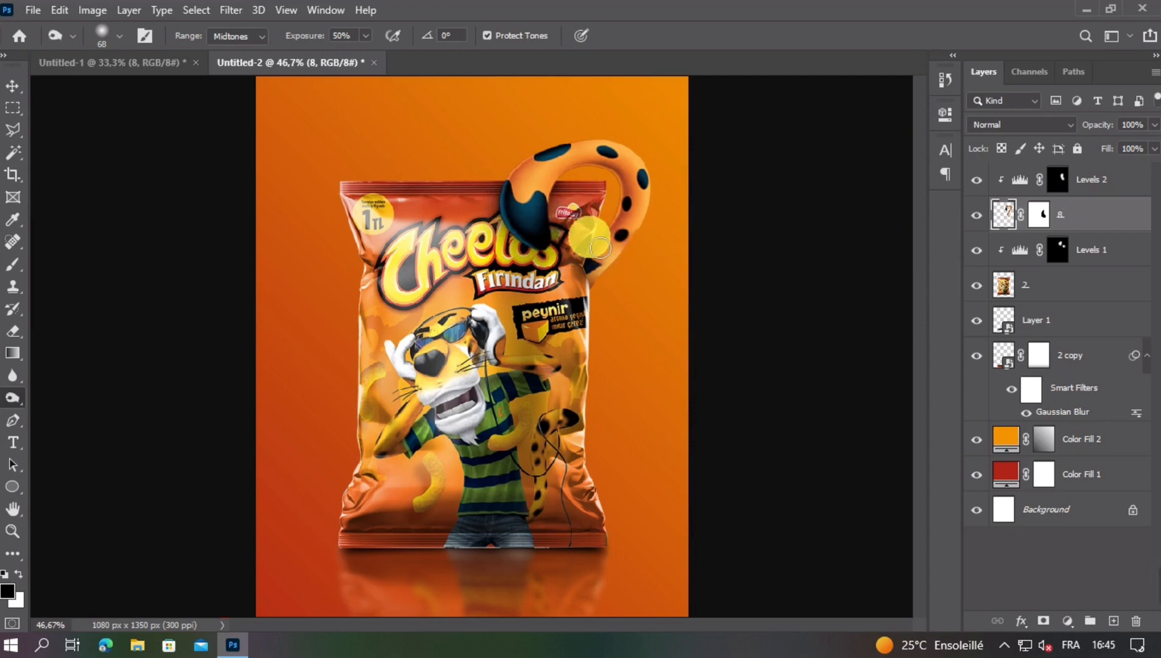
scroll(571, 243, "down", 2)
right_click(537, 171, "alt")
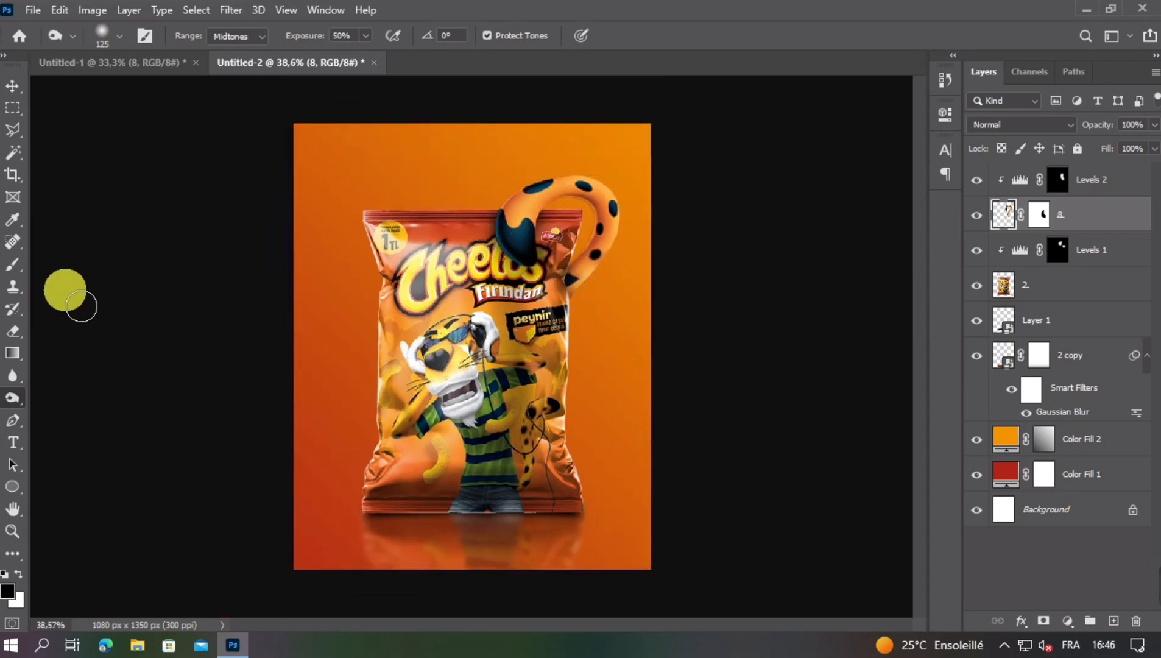
- Select bag layer 2 and burn its lower and outer edges with a 275-pixel Burn brush, midtones at 50% exposure
left_click(12, 89)
left_click(394, 331)
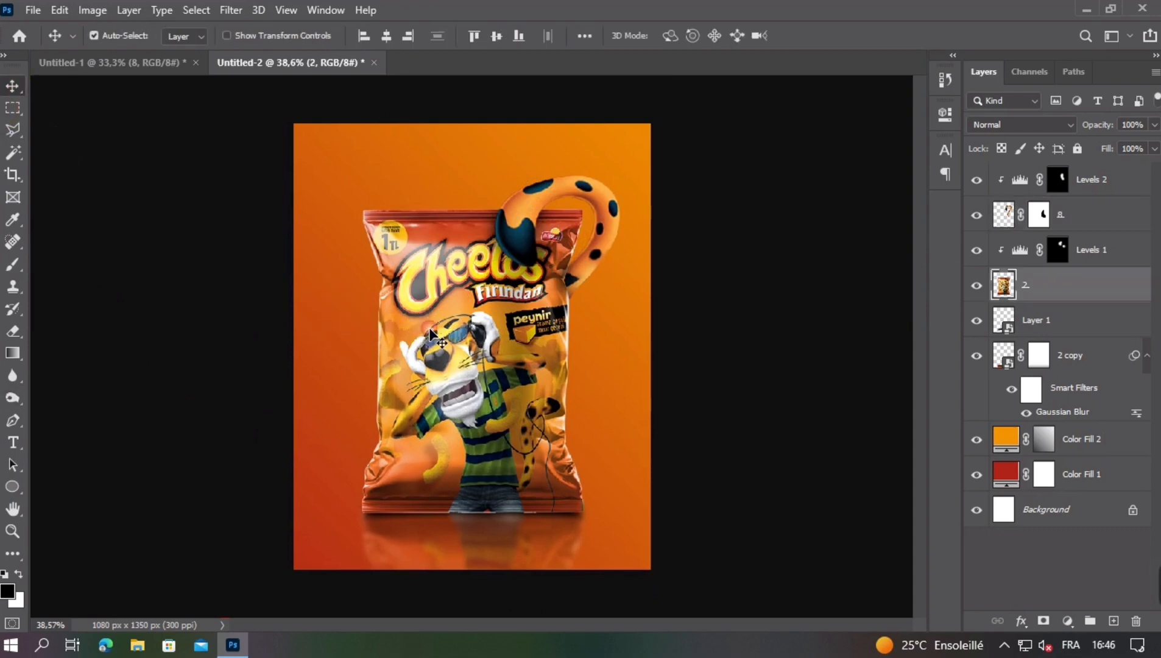
right_click(1067, 284)
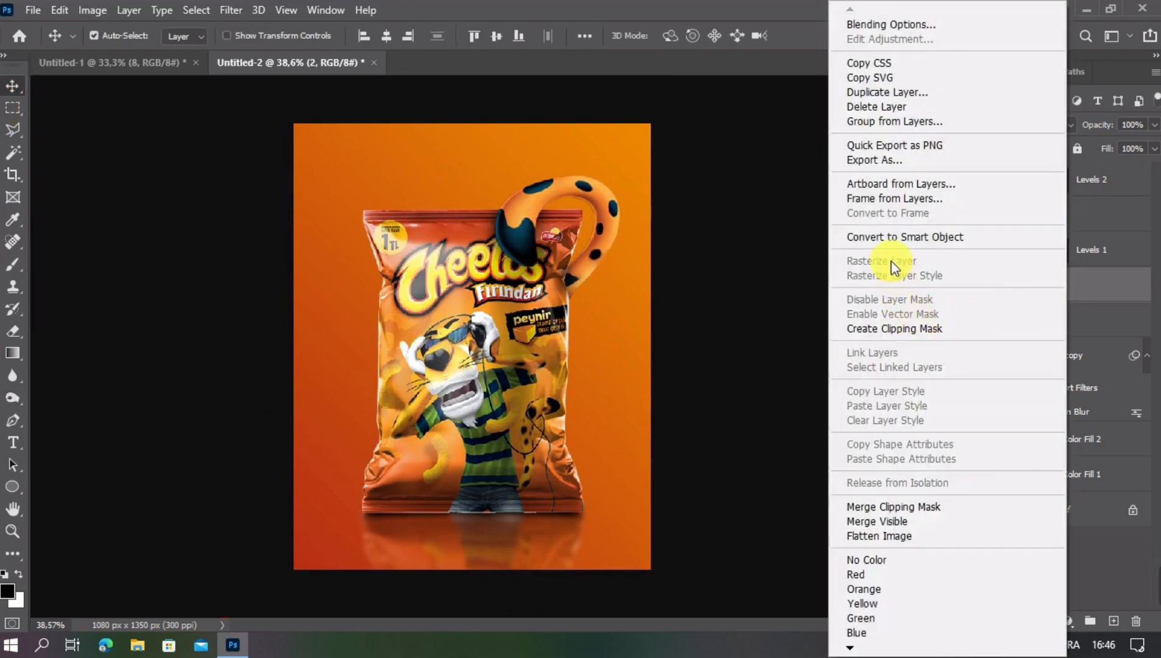
left_click(1065, 282)
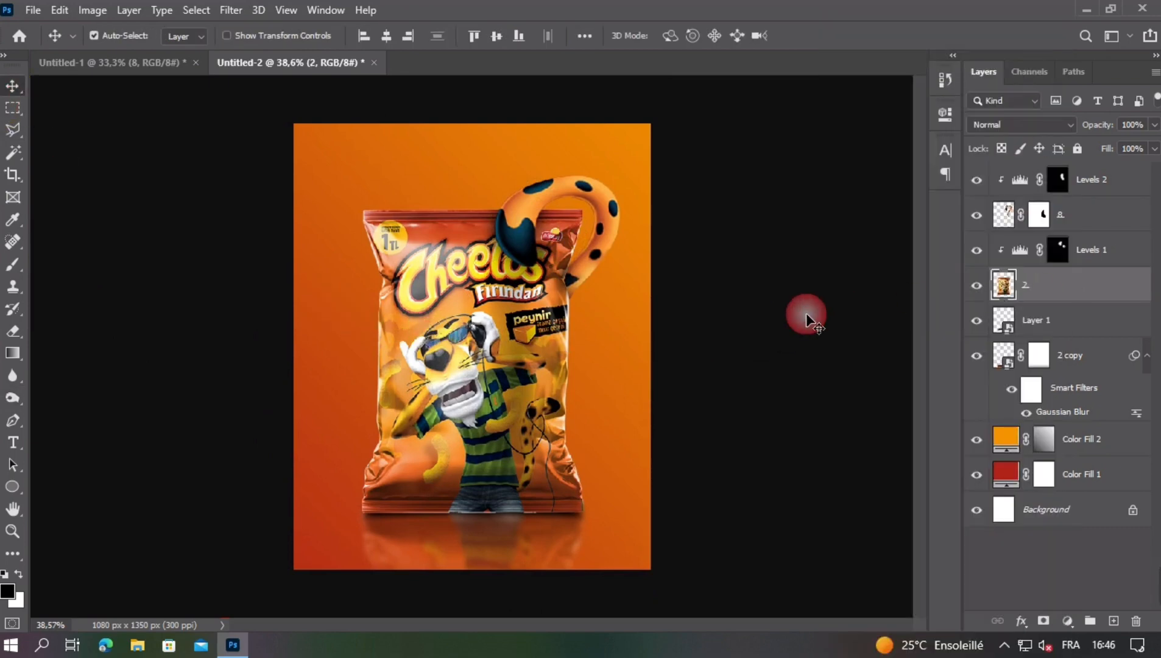
left_click(13, 402)
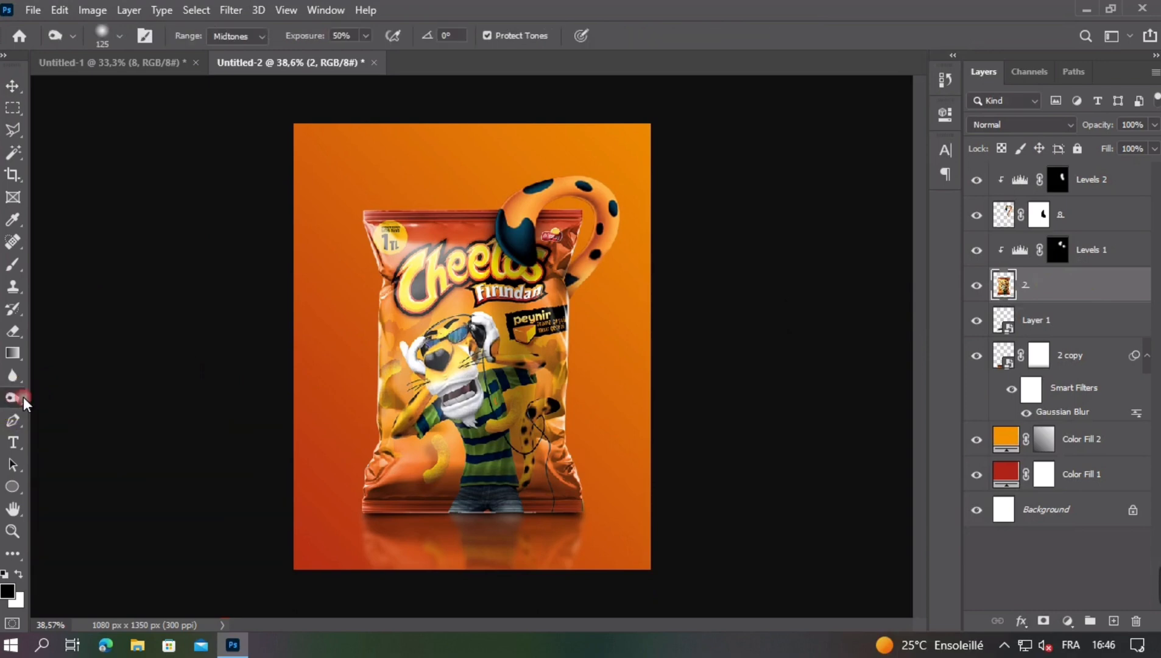
left_click_drag(464, 398, 482, 399)
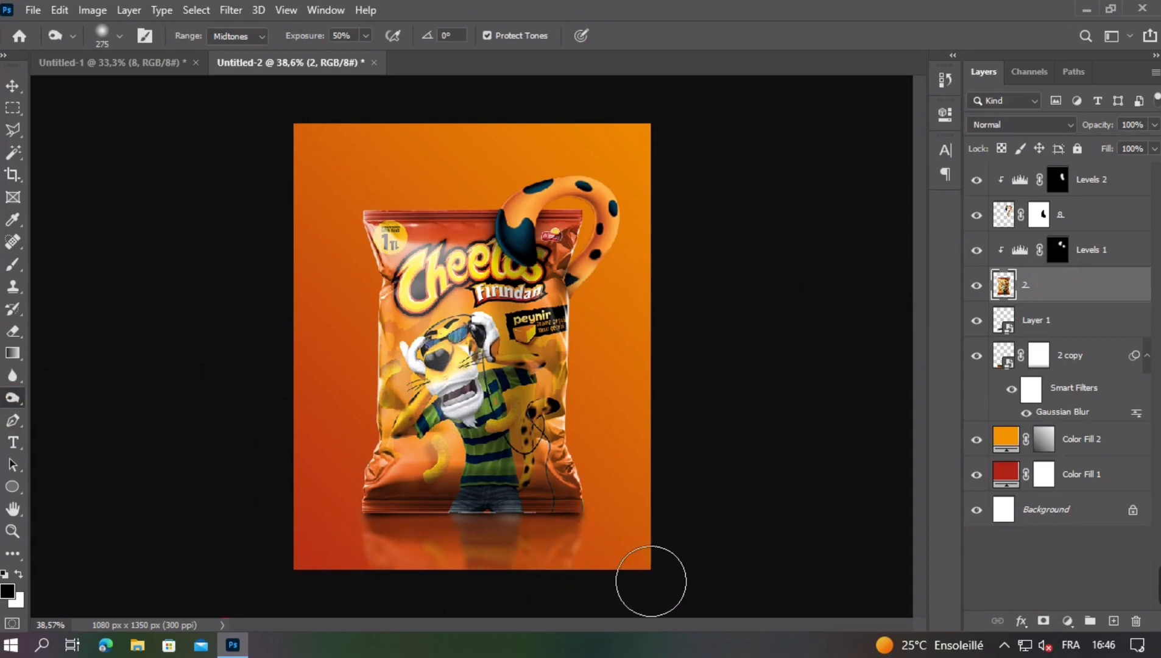
mouse_move(440, 565)
left_mouse_down()
mouse_move(314, 422)
mouse_move(440, 235)
mouse_move(698, 255)
left_mouse_up()
mouse_move(686, 337)
left_mouse_down()
mouse_move(651, 331)
mouse_move(627, 302)
left_mouse_up()
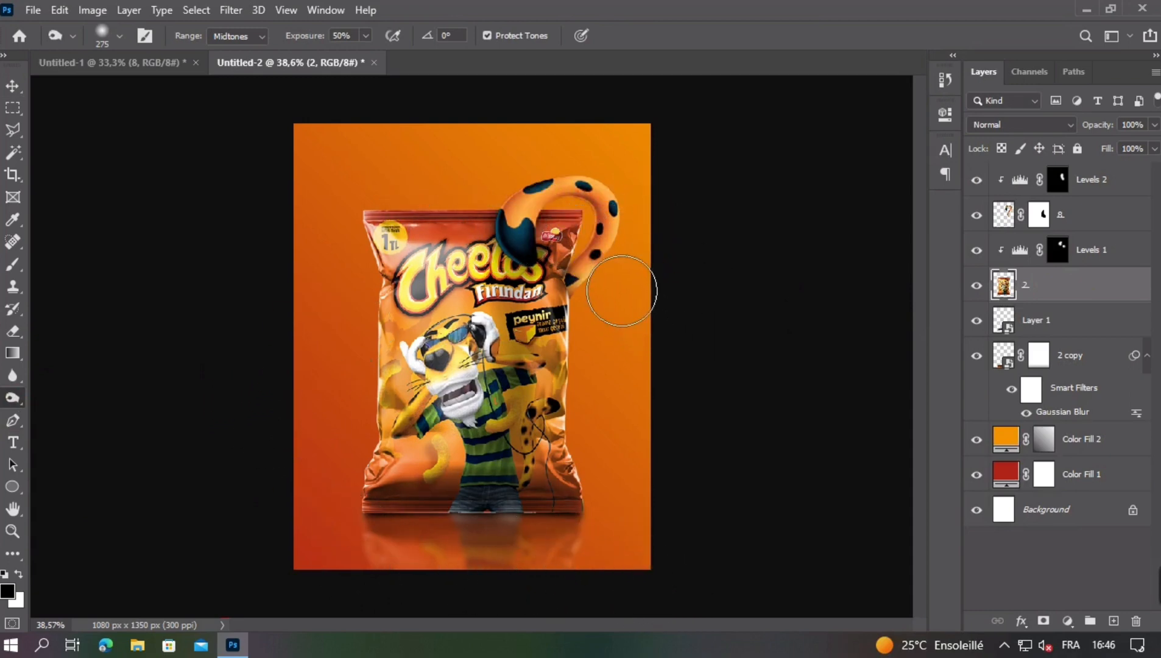
mouse_move(366, 517)
left_mouse_down()
mouse_move(412, 576)
mouse_move(330, 524)
mouse_move(383, 556)
mouse_move(534, 527)
left_mouse_up()
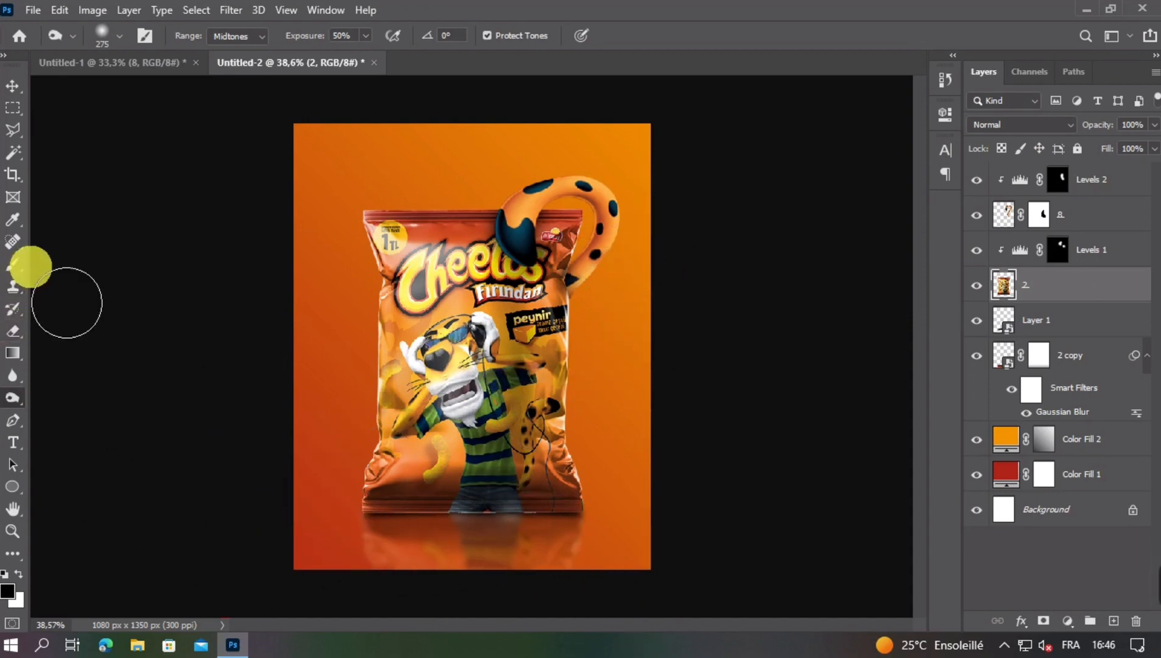
mouse_move(422, 218)
left_mouse_down()
mouse_move(584, 265)
mouse_move(604, 409)
mouse_move(594, 382)
mouse_move(576, 417)
mouse_move(531, 425)
mouse_move(418, 321)
left_mouse_up()
- Brighten the middle of the bag around the tiger with a 247-pixel Dodge brush, midtones at 50% exposure
right_click(13, 402)
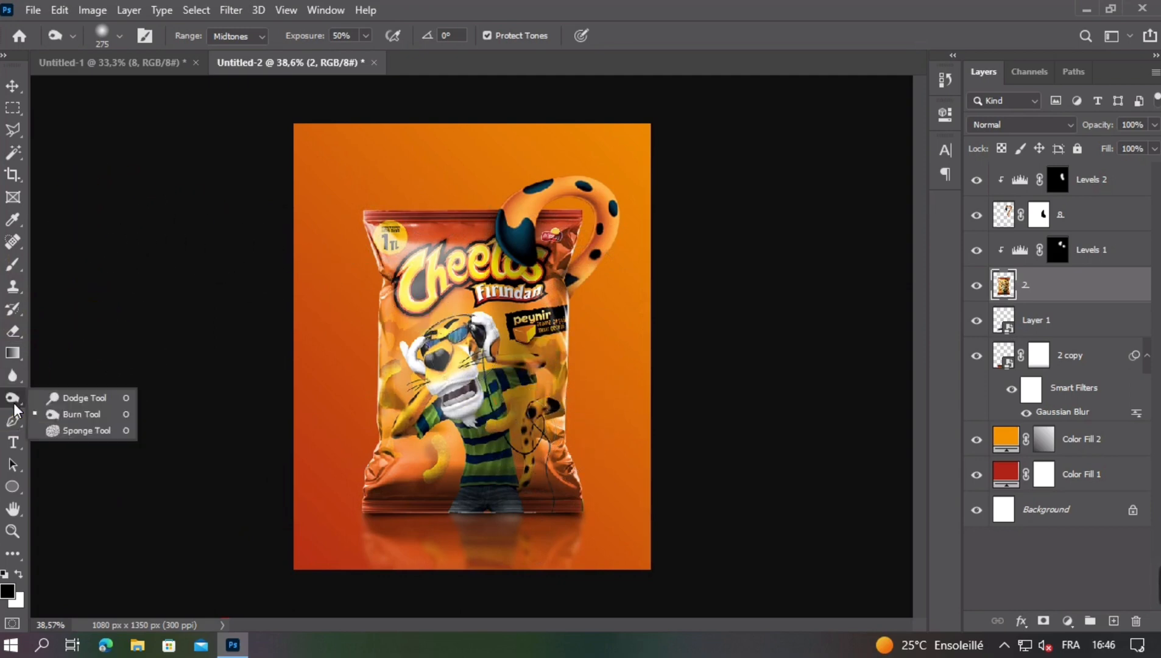
left_click(57, 395)
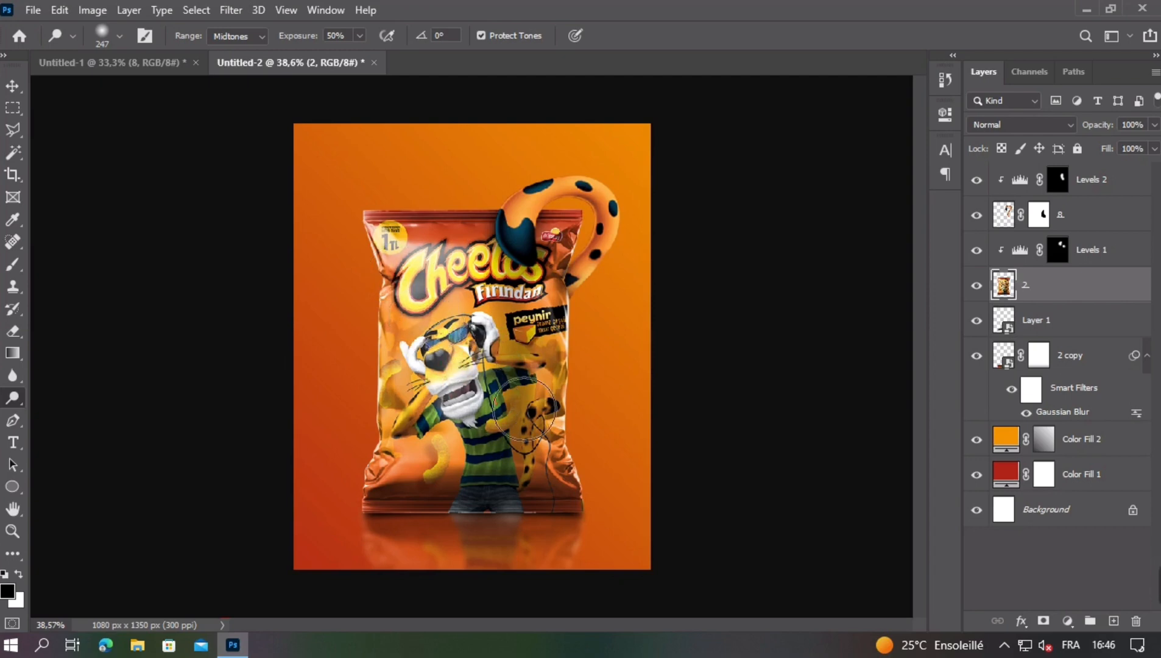
left_click(518, 404)
left_click(639, 395)
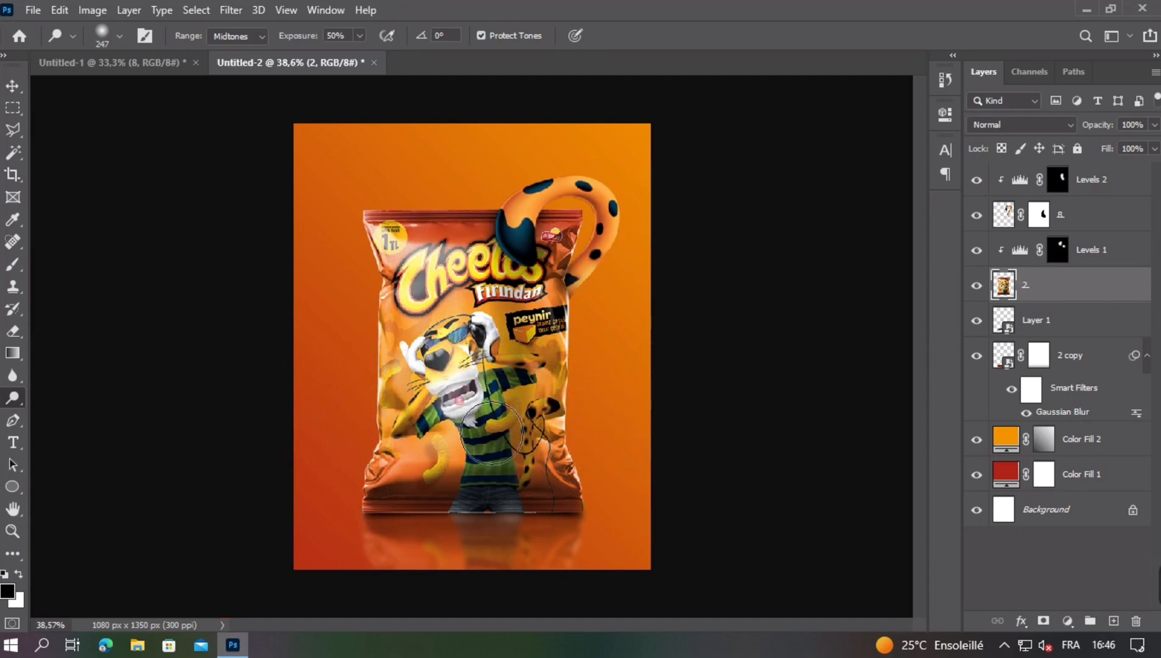
scroll(403, 406, "down", 1)
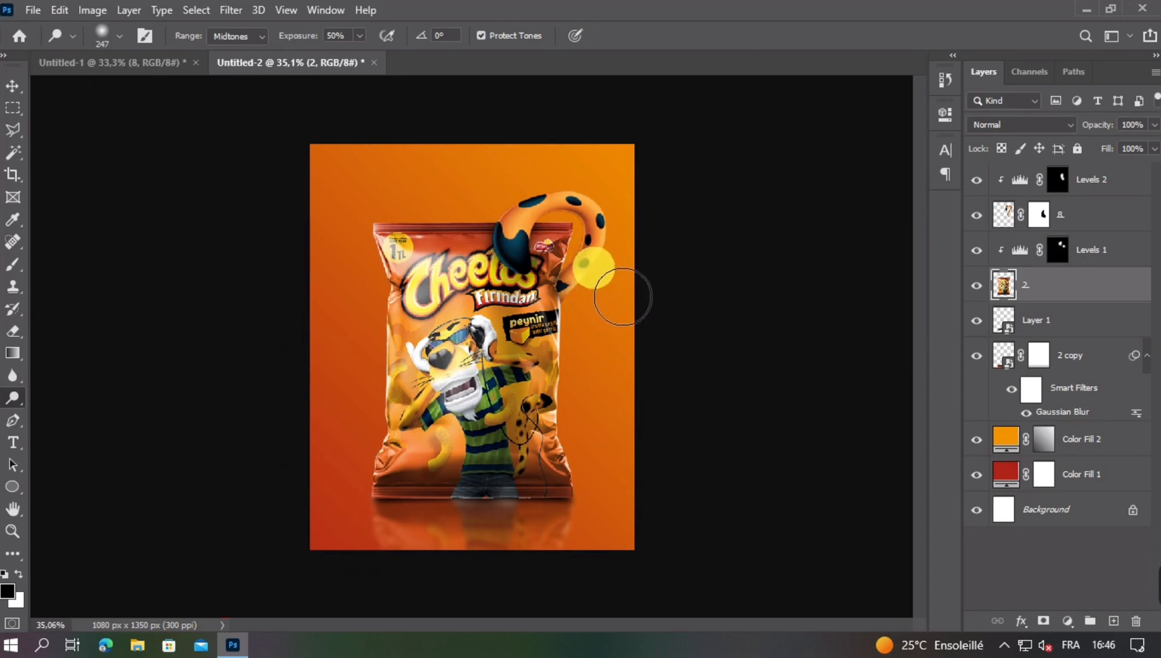
left_click(614, 333)
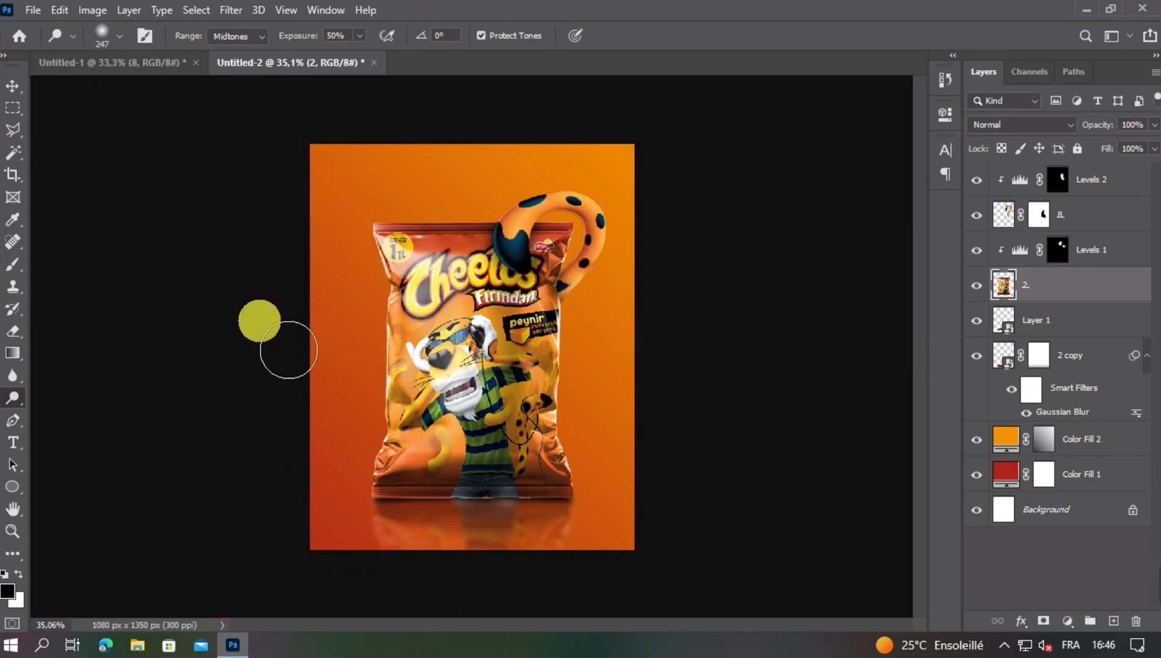
- Select tail layer 8 and dodge highlights along its curve, reducing the Dodge brush to 156 pixels
left_click(12, 86)
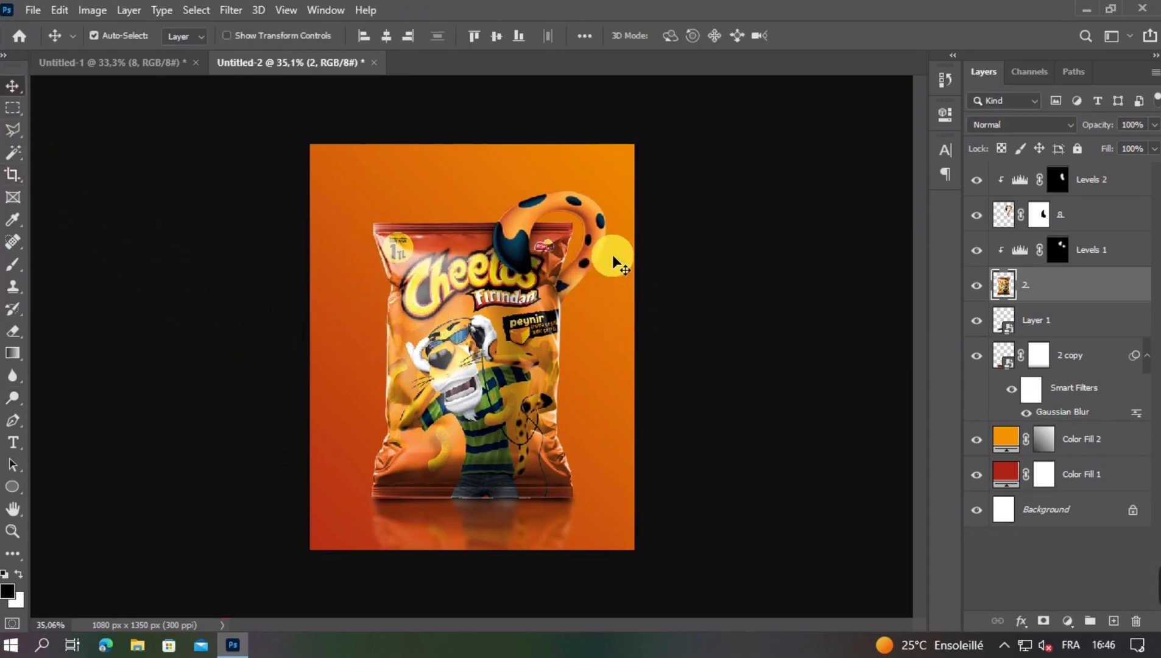
left_click(594, 244)
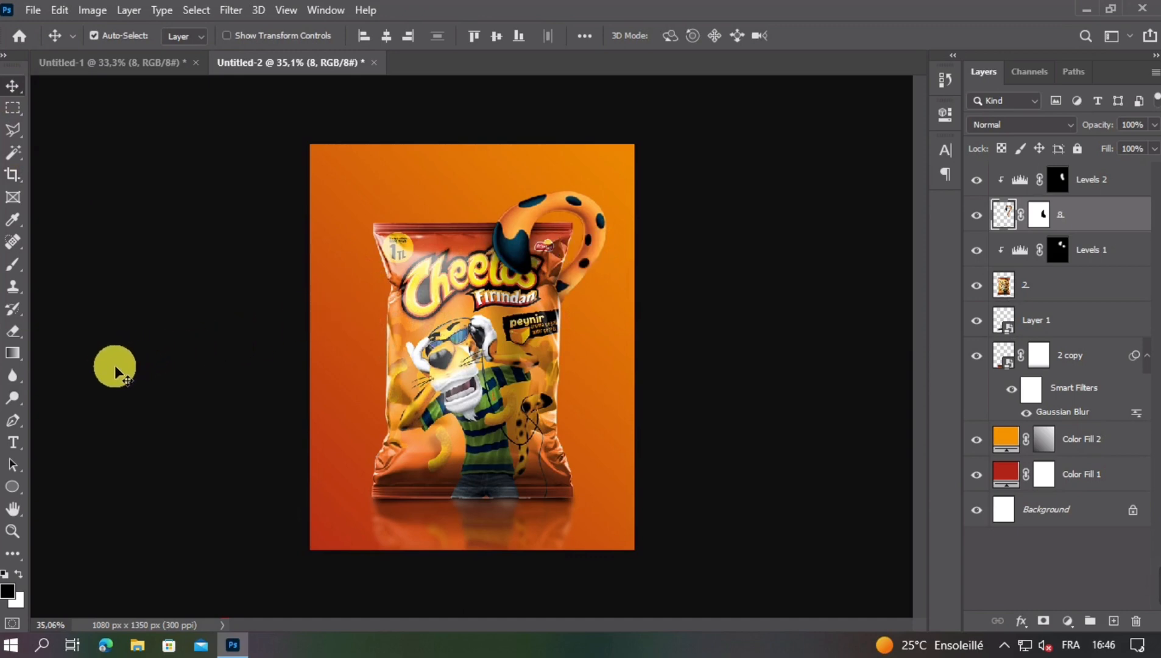
left_click(13, 398)
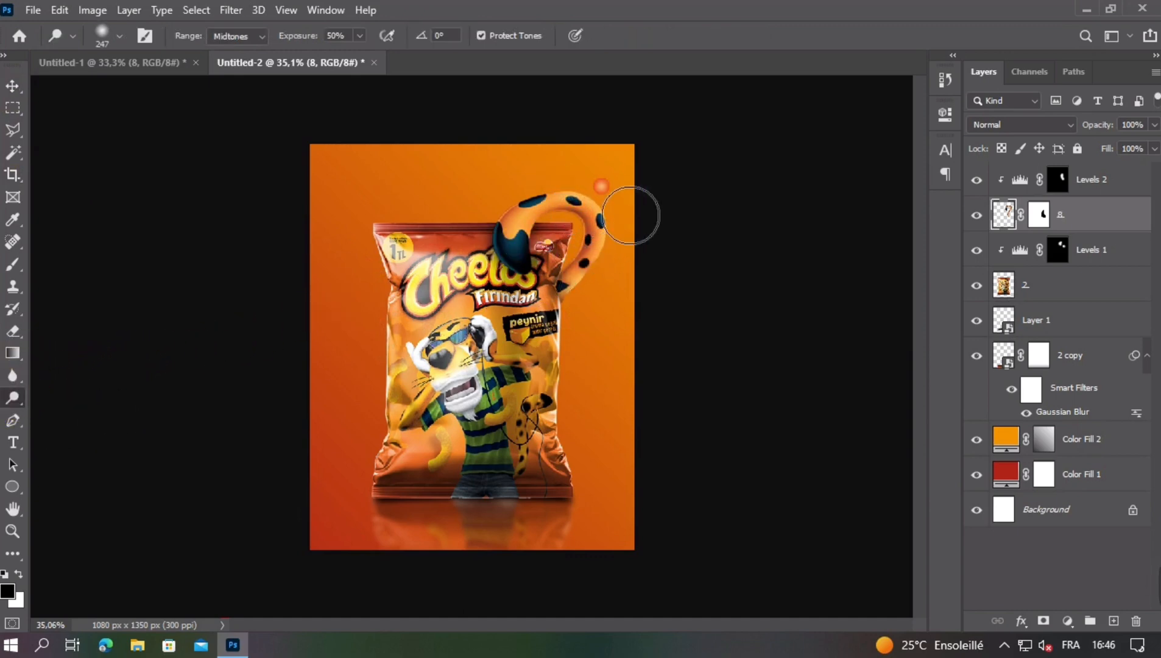
mouse_move(582, 223)
left_mouse_down()
mouse_move(567, 208)
mouse_move(603, 216)
mouse_move(587, 197)
left_mouse_up()
mouse_move(608, 304)
left_mouse_down()
mouse_move(646, 296)
mouse_move(639, 214)
mouse_move(642, 244)
left_mouse_up()
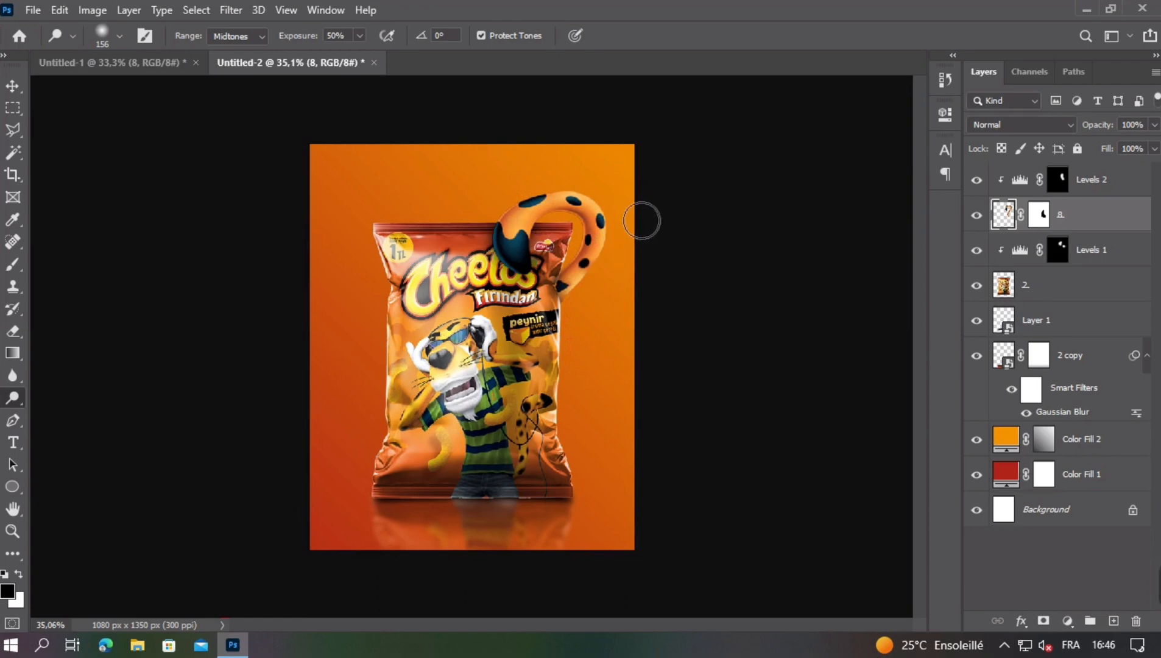
mouse_move(494, 197)
left_mouse_down()
mouse_move(563, 196)
mouse_move(532, 194)
mouse_move(506, 227)
left_mouse_up()
left_click(14, 81)
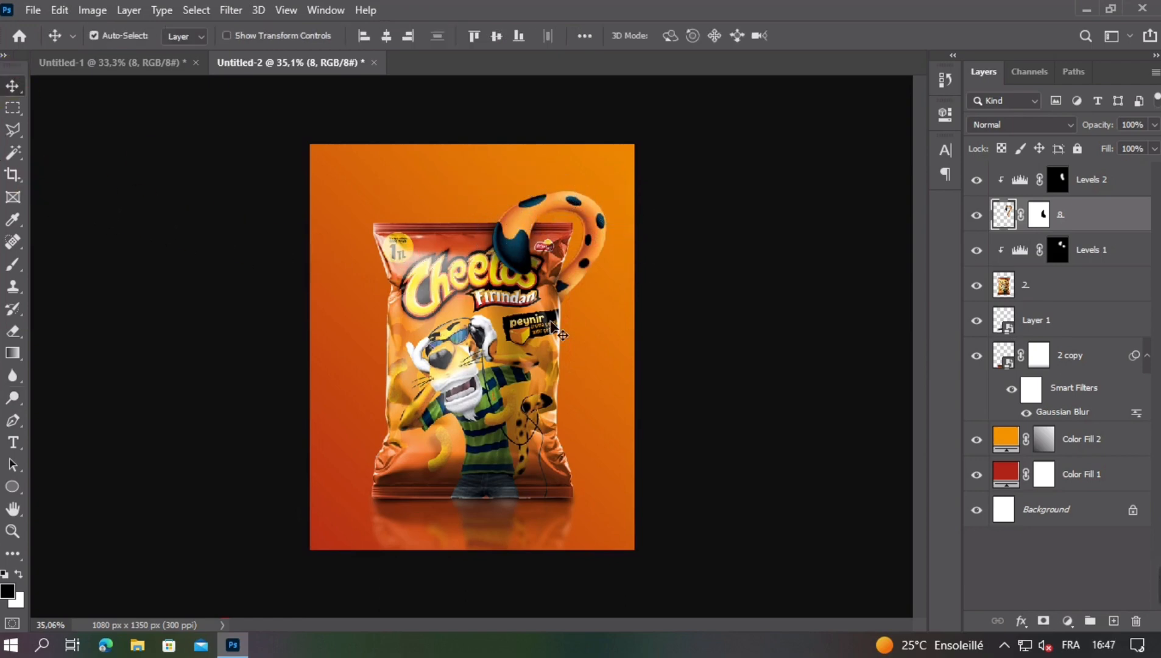
scroll(774, 378, "down", 3)
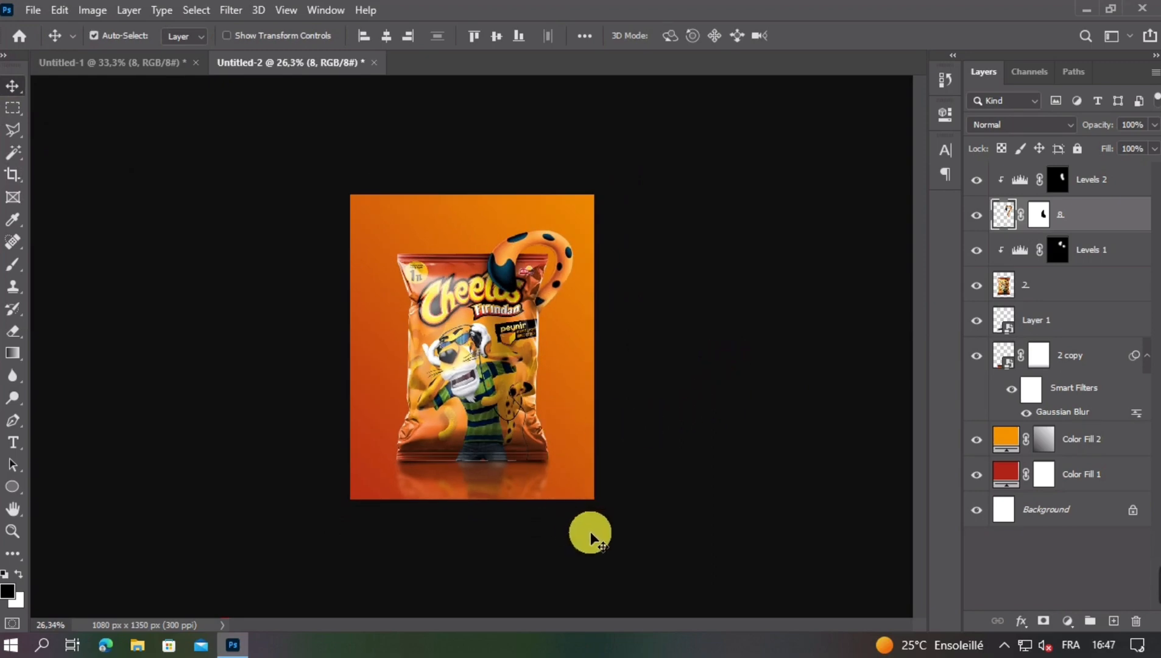
scroll(622, 428, "up", 3)
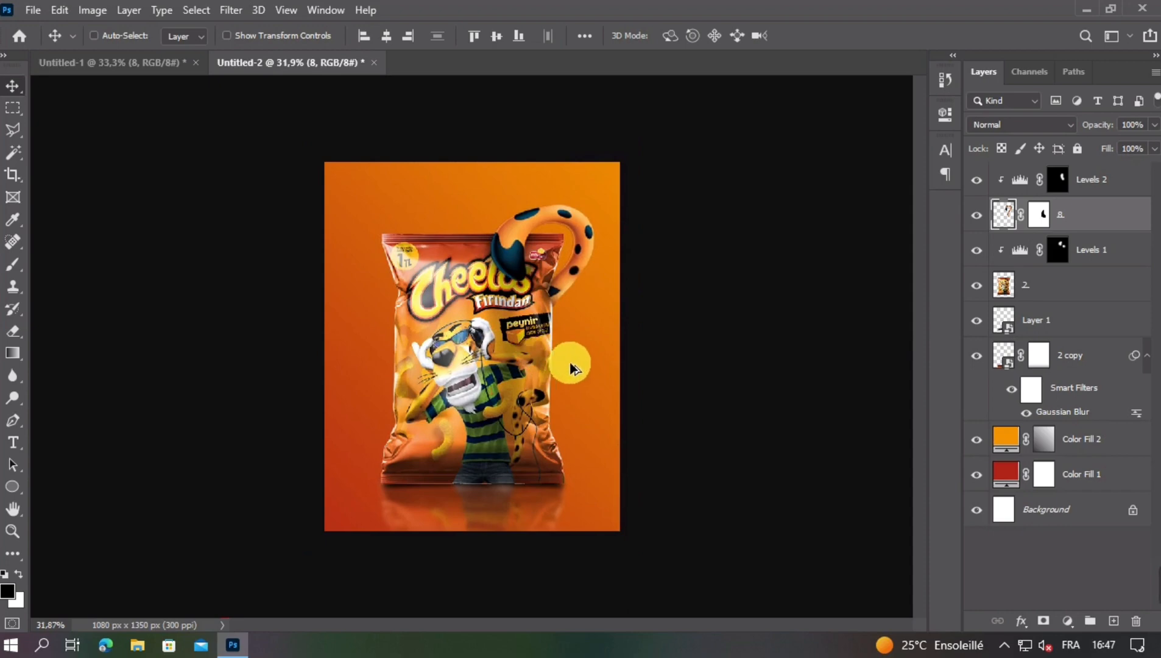
scroll(569, 361, "up", 2)
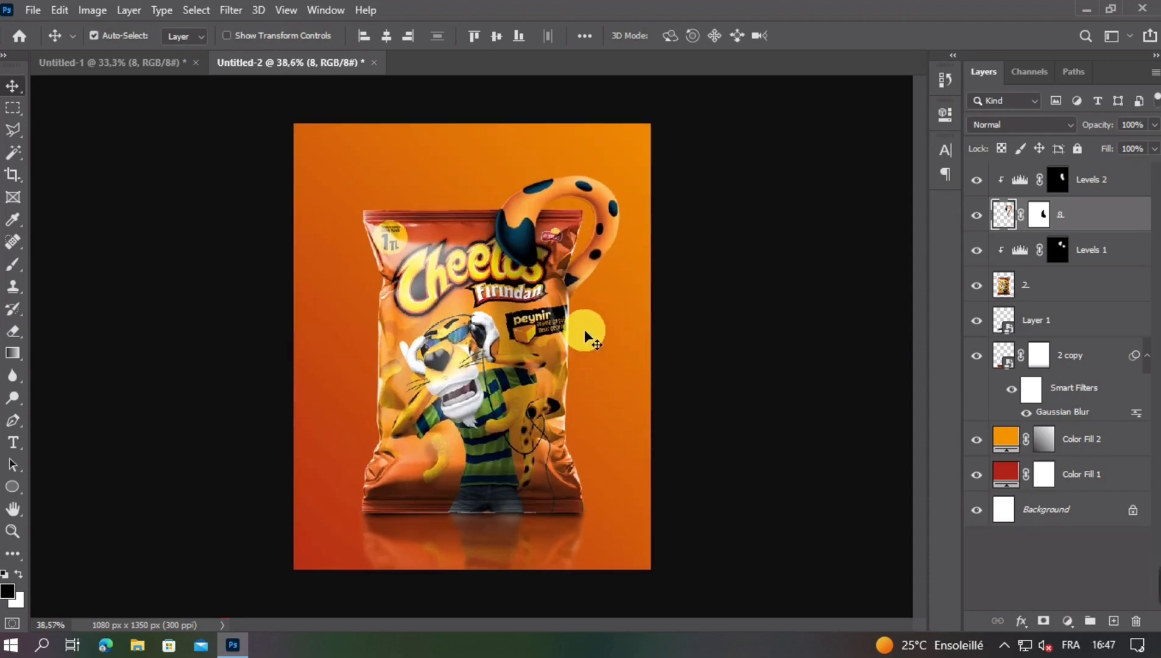
left_click(13, 397)
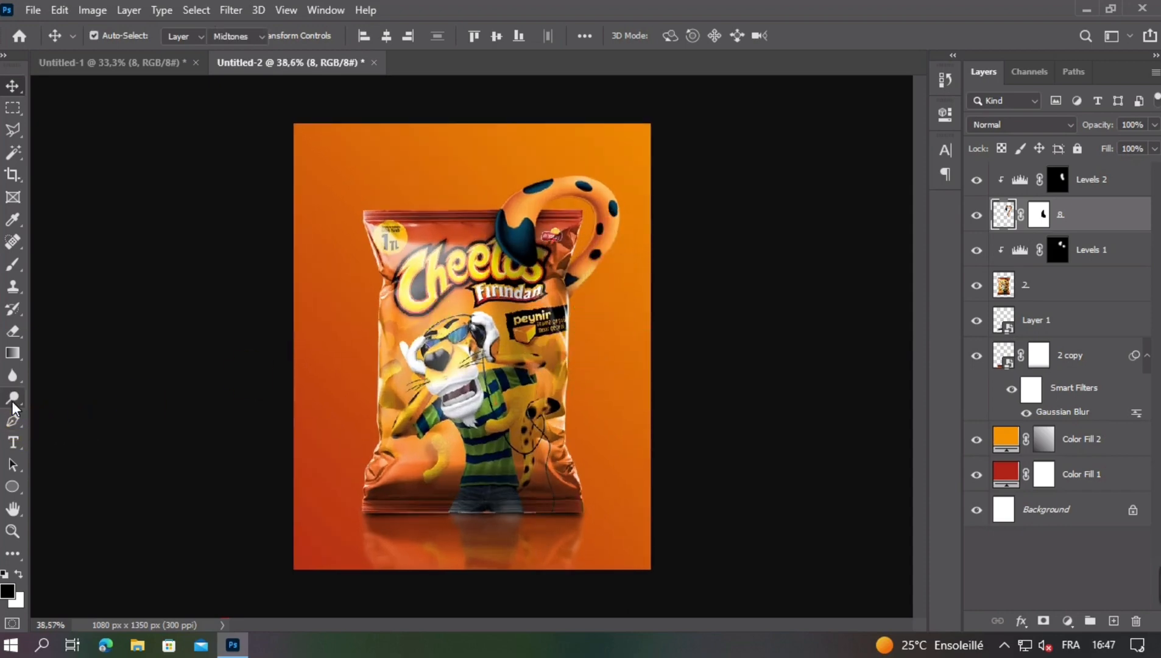
left_click(55, 414)
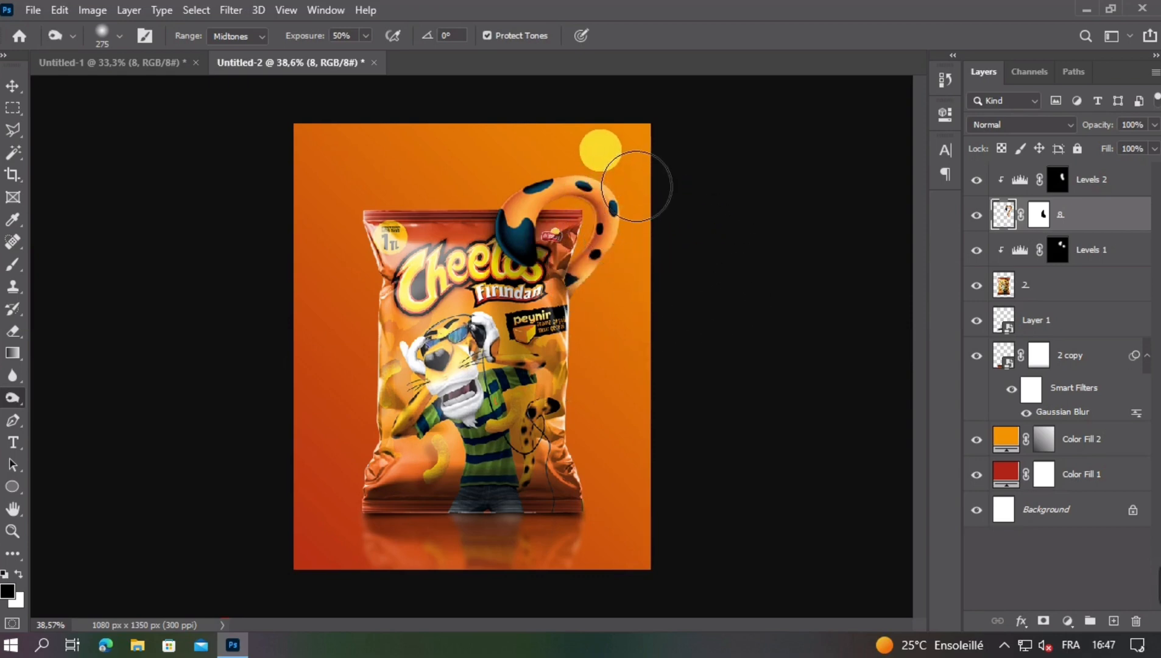
left_click(13, 88)
scroll(583, 355, "down", 1)
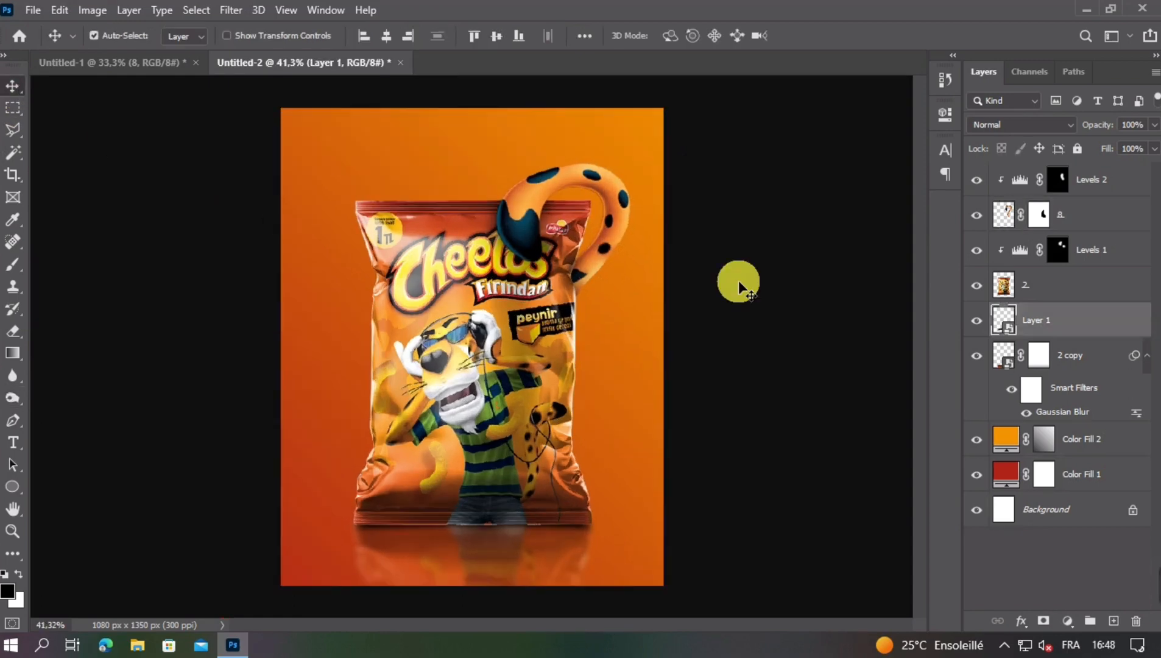
- Hide tail layer 8 in Untitled-1 and copy the corn puff layer 1 into the Untitled-2 poster
left_click(171, 62)
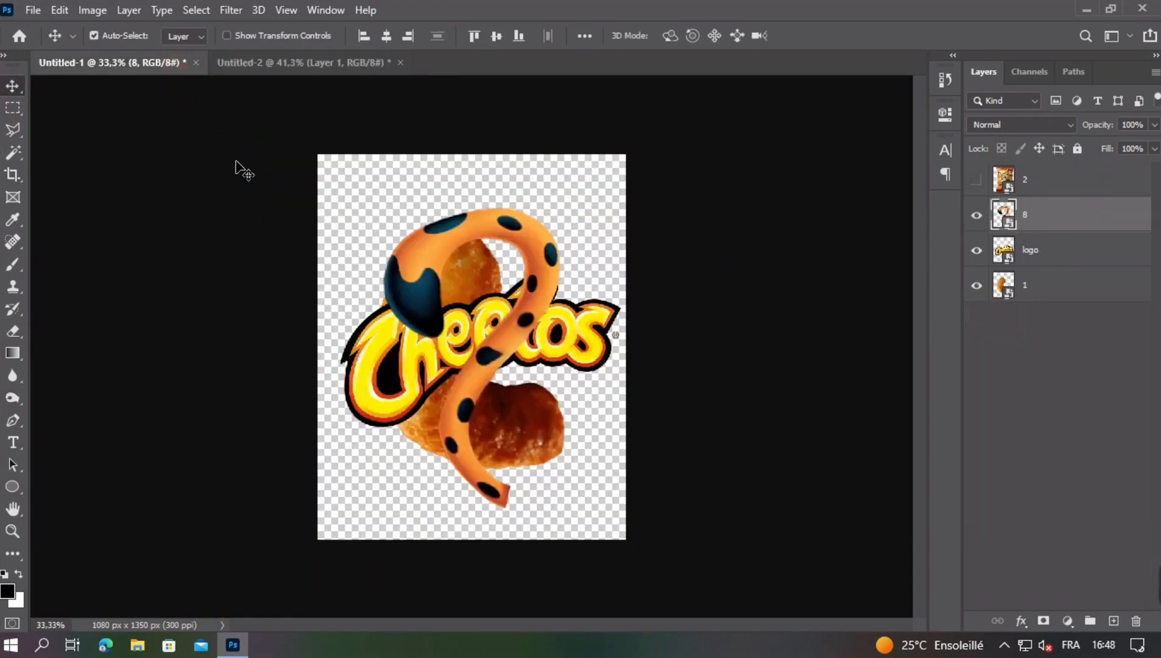
left_click(977, 215)
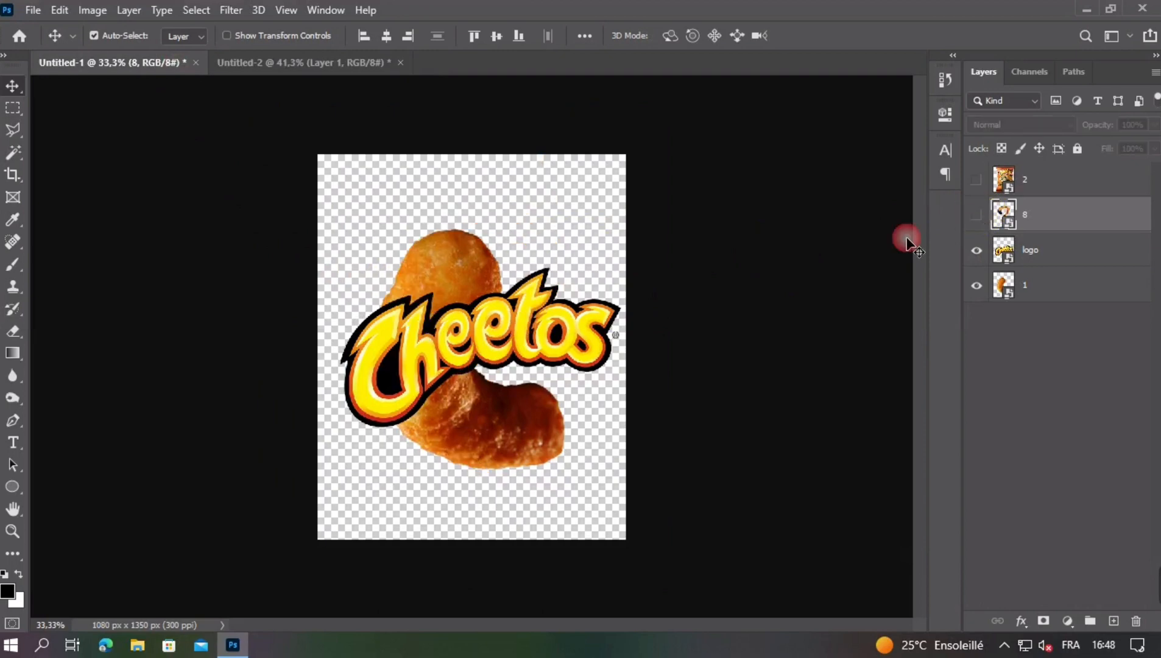
left_click_drag(460, 268, 525, 298)
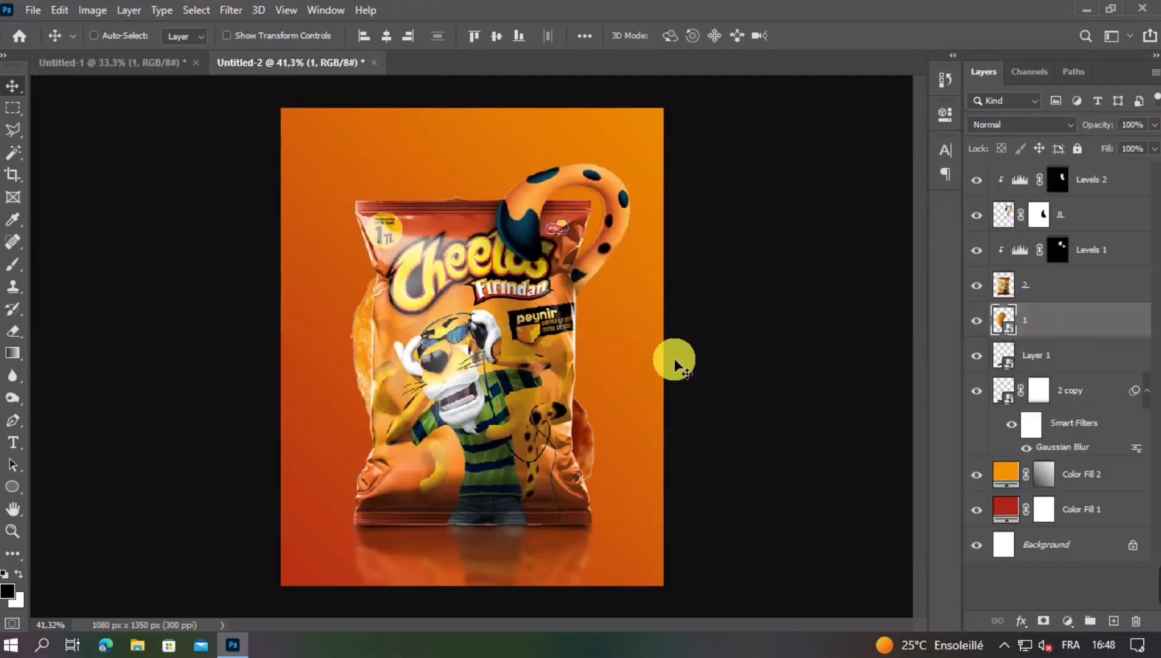
- Scale down and rotate the corn puff, place it at the bag's top edge, and bring layer 1 above all other layers
key("ctrl+t")
left_click_drag(654, 522, 433, 177)
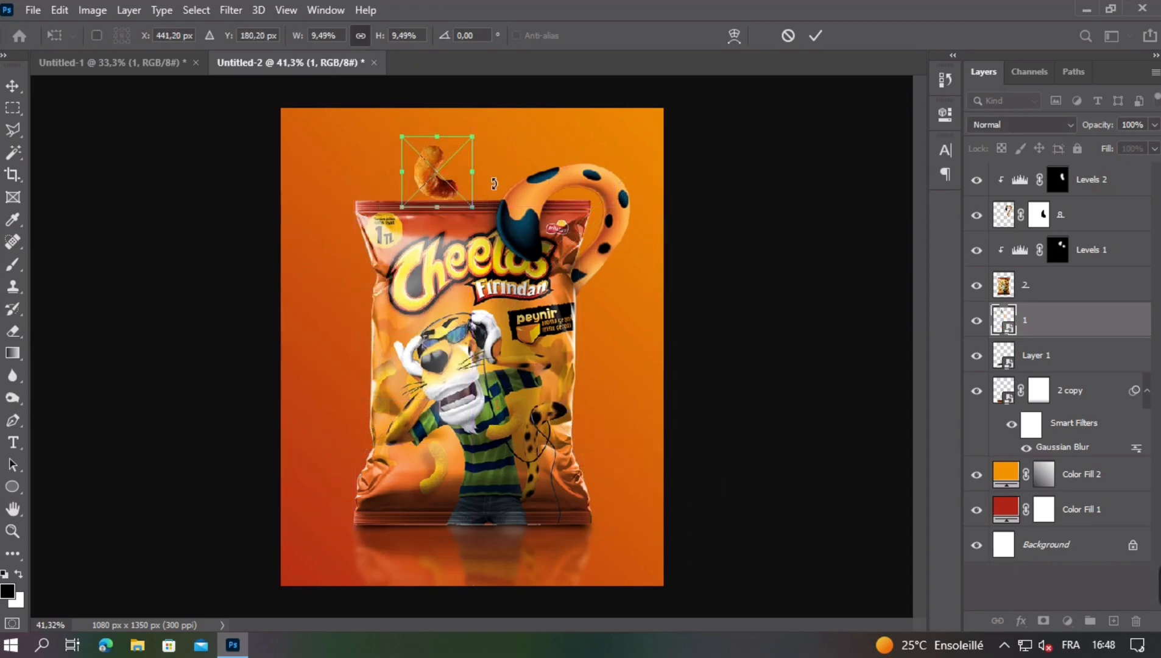
left_click_drag(437, 135, 452, 180)
left_click_drag(1151, 323, 1102, 179)
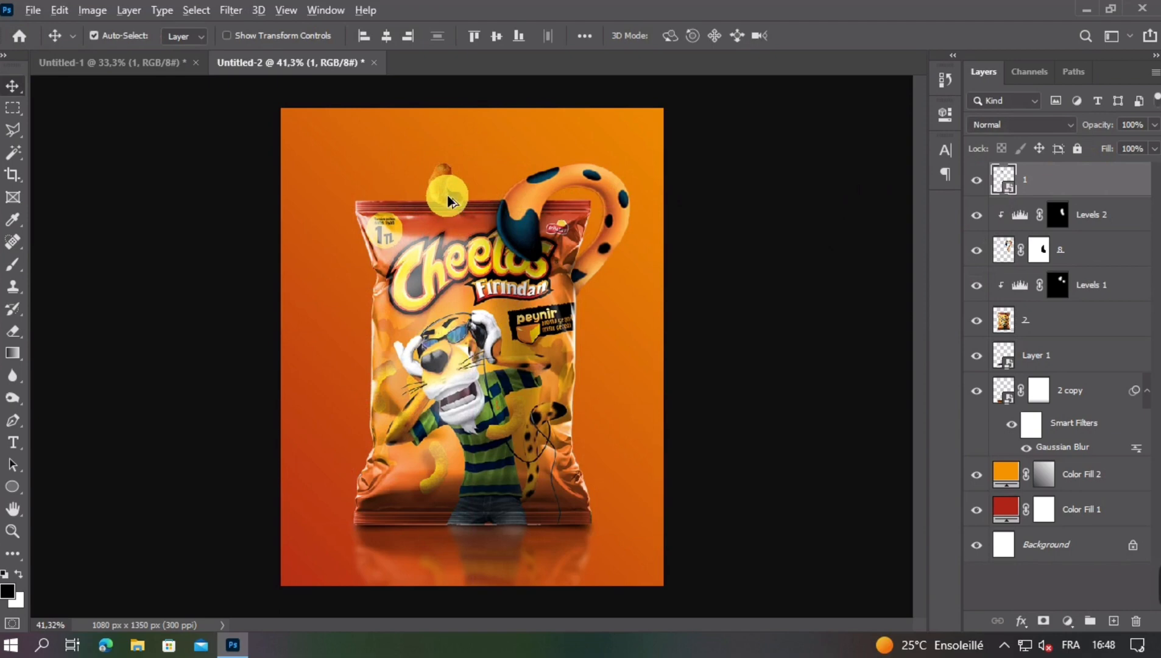
- Duplicate the corn puff twice, enlarging and rotating the copies over the bag's left edge and lower right side
left_click_drag(448, 201, 398, 333)
key("ctrl+t")
left_click_drag(394, 374, 547, 443)
key("Return")
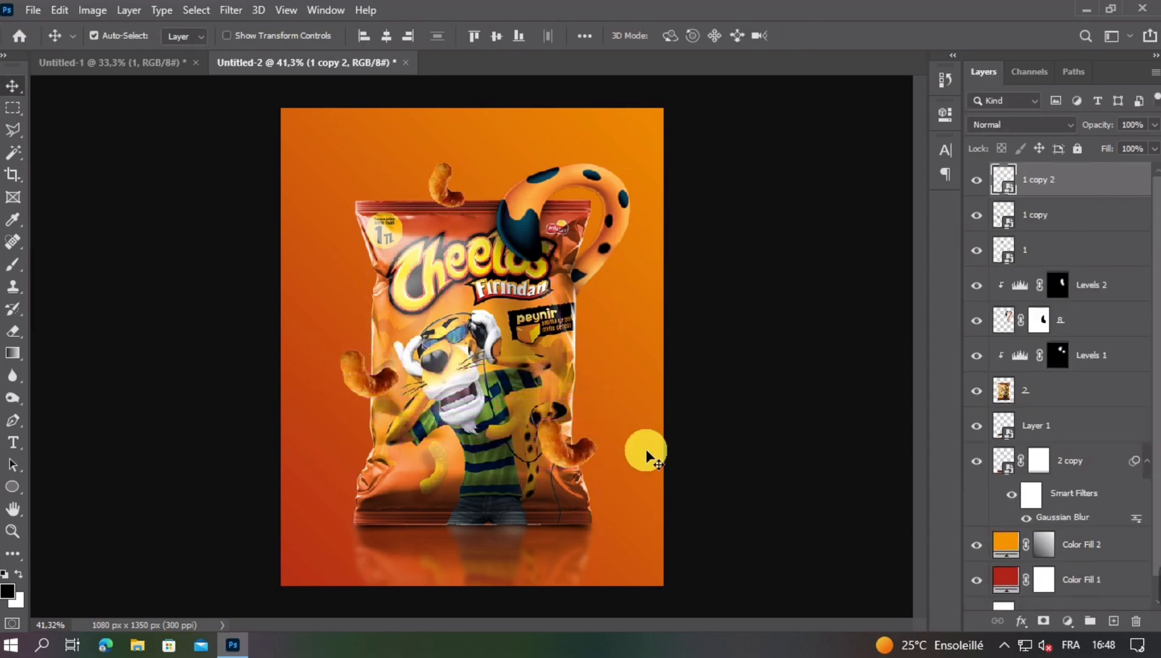
- Rotate the lower-right corn puff, duplicate it onto the bag's lower-left corner, and move the left-edge puff up to the bag's upper-left corner
key("ctrl+t")
left_click_drag(640, 462, 612, 341)
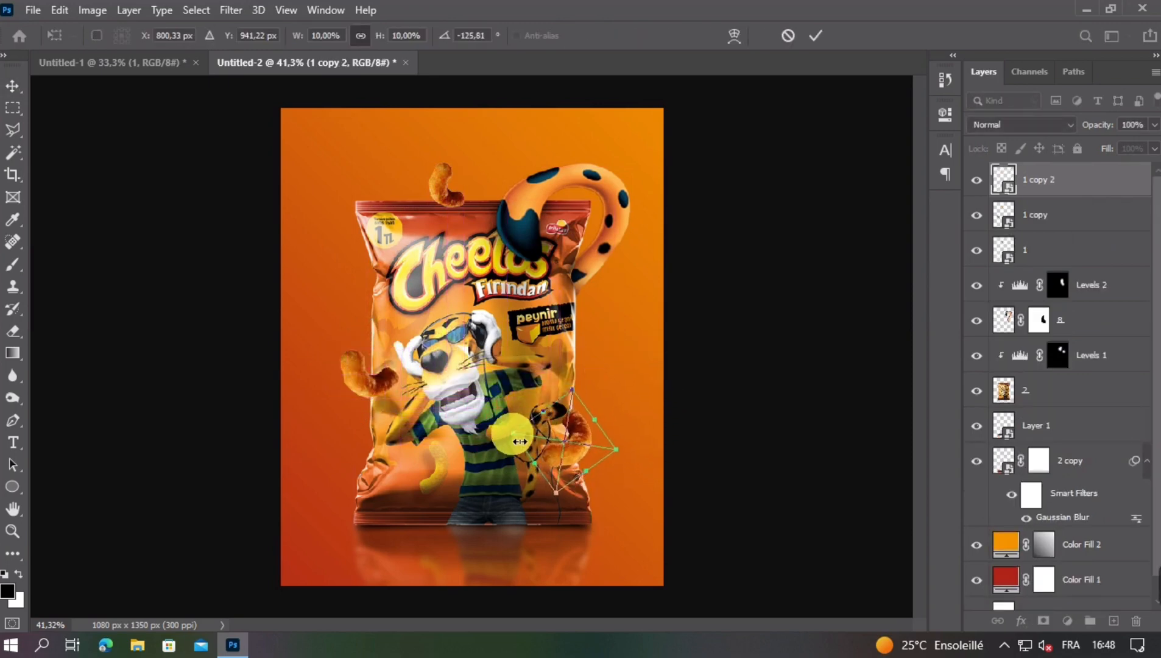
left_click_drag(529, 438, 367, 464)
key("Return")
key("ctrl+t")
left_click(470, 467)
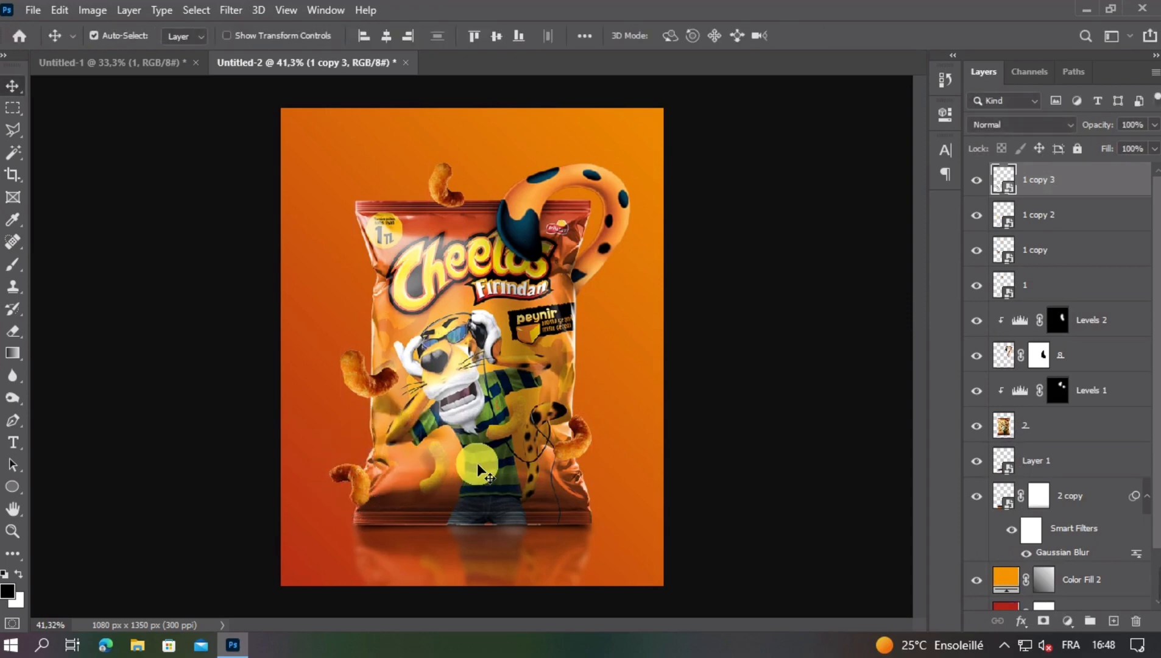
mouse_move(383, 387)
left_mouse_down()
mouse_move(375, 359)
mouse_move(384, 366)
left_mouse_up()
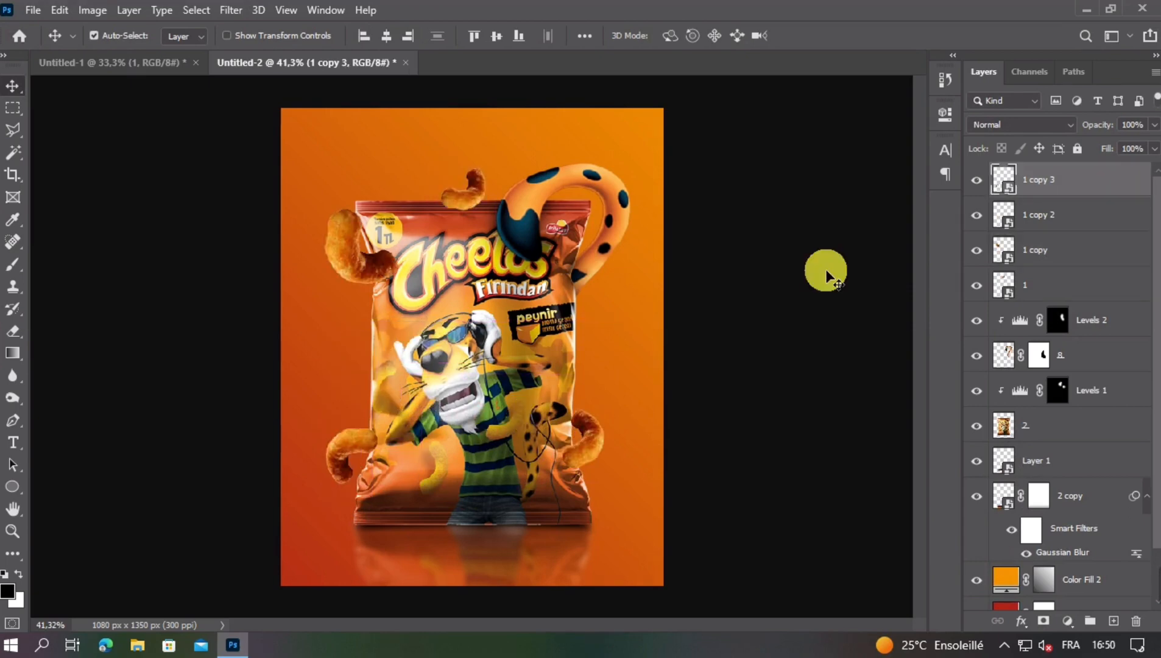
- Apply a Motion Blur with a 0° angle and 15-pixel distance to the corn puff above the bag, layer 1
left_click(462, 208)
left_click(231, 11)
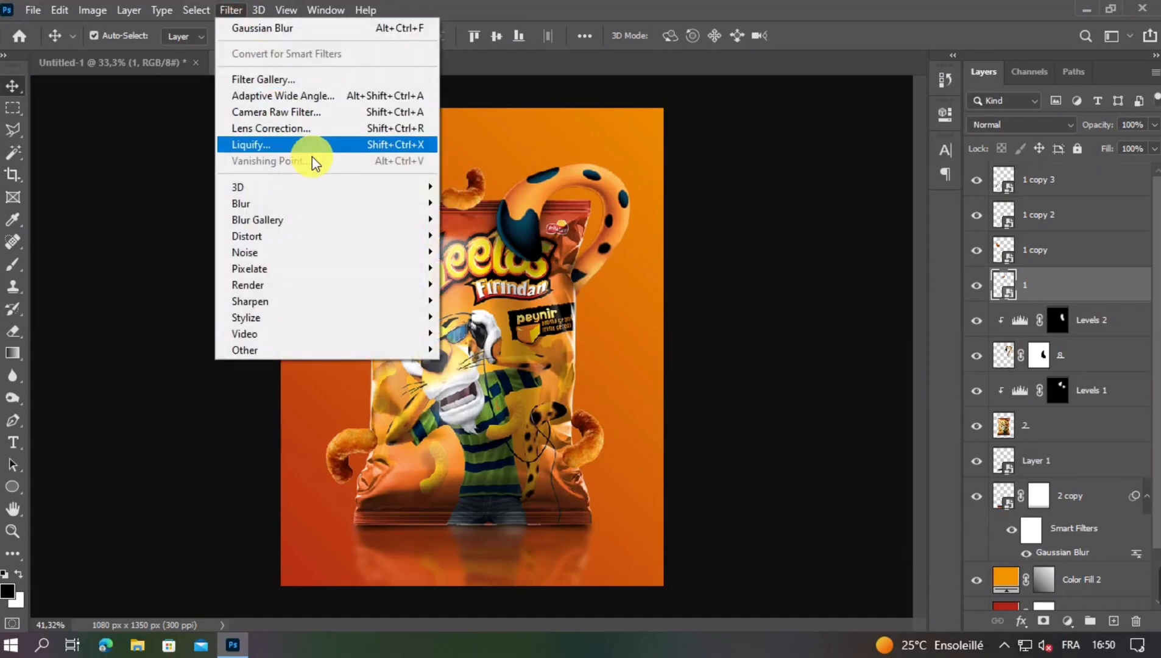
mouse_move(419, 206)
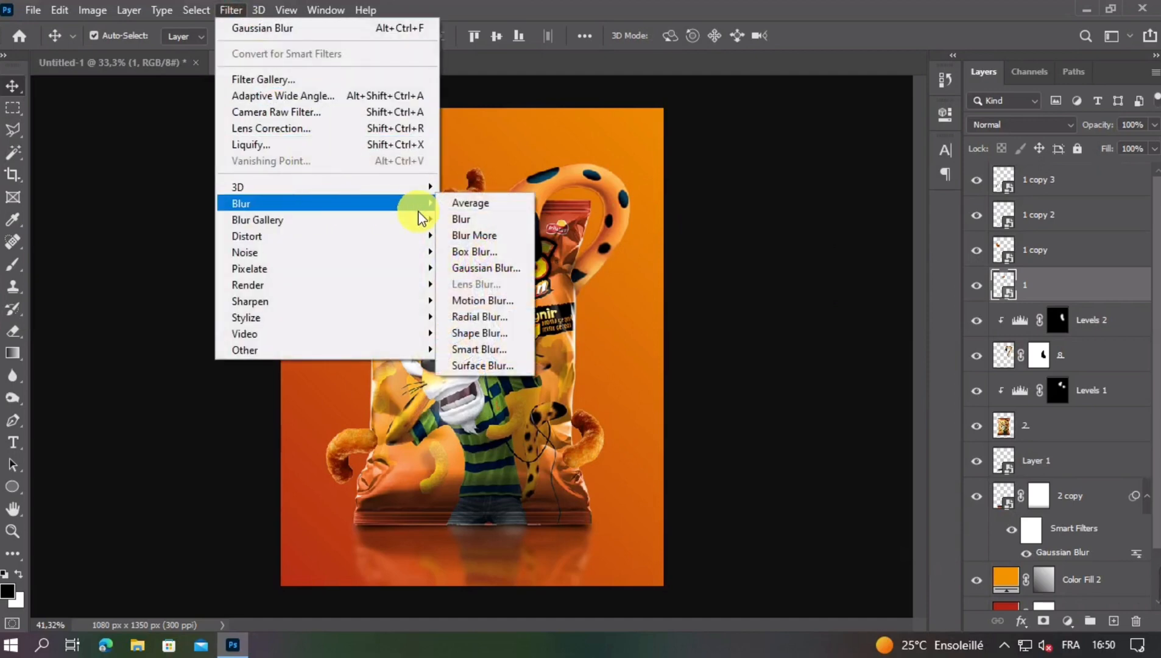
left_click(482, 300)
left_click(771, 492)
left_click_drag(772, 498, 785, 499)
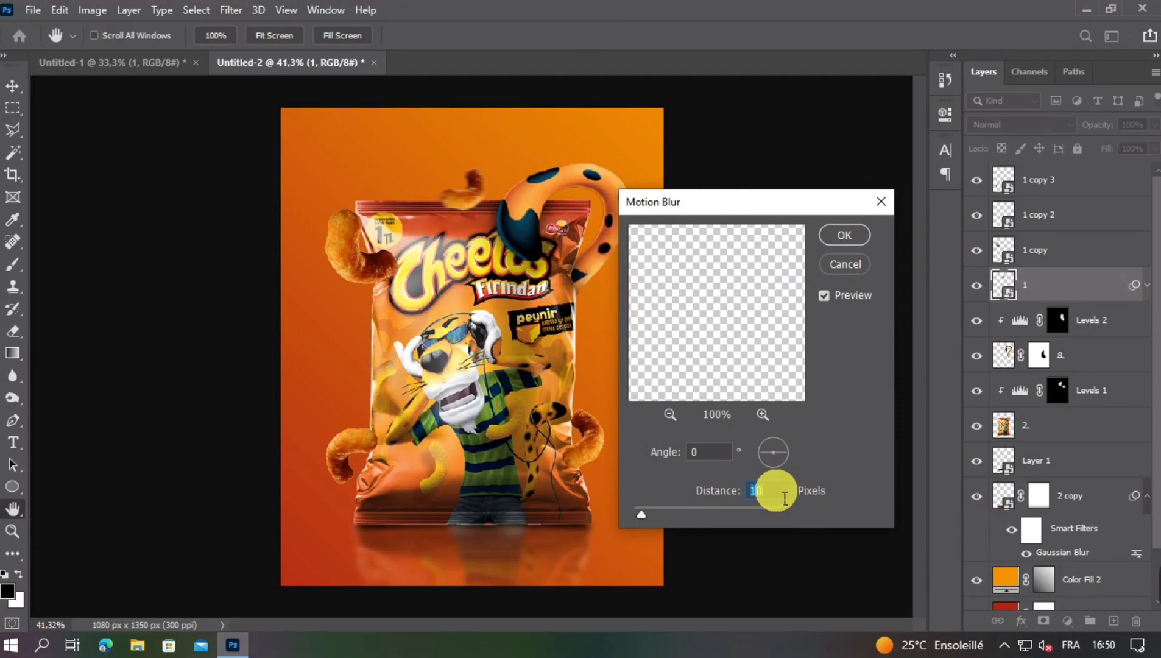
type("15")
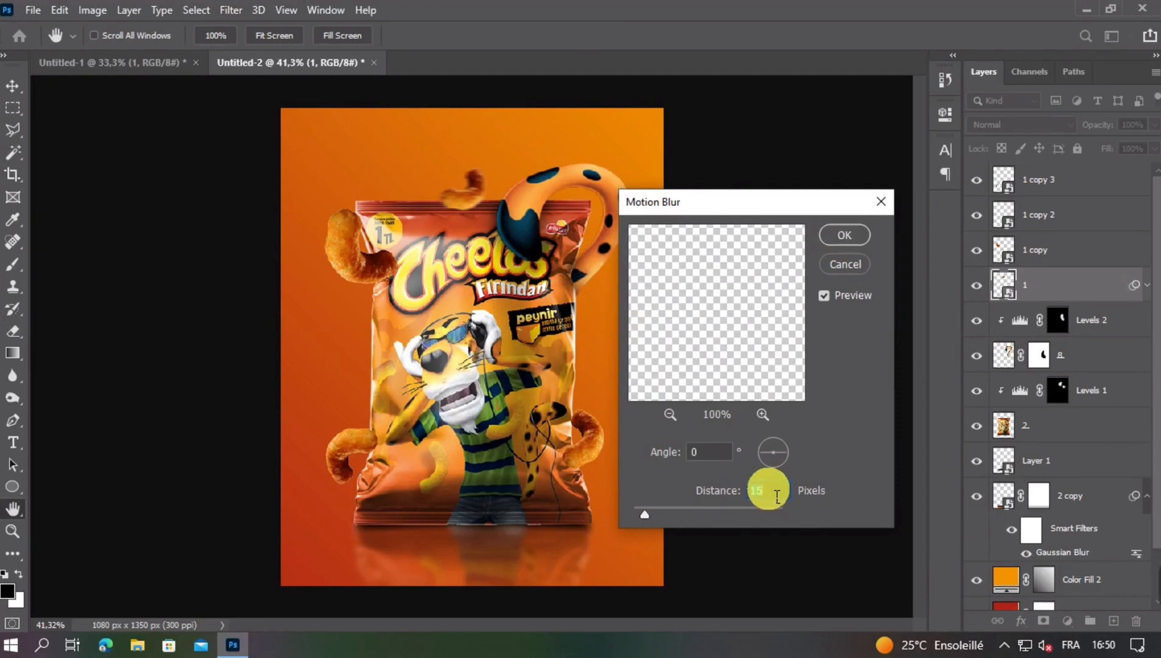
key("Return")
- Apply the same 15-pixel, 0° Motion Blur to the upper-left corn puff, layer 1 copy
key("alt+bracketright")
left_click(231, 10)
left_click(482, 298)
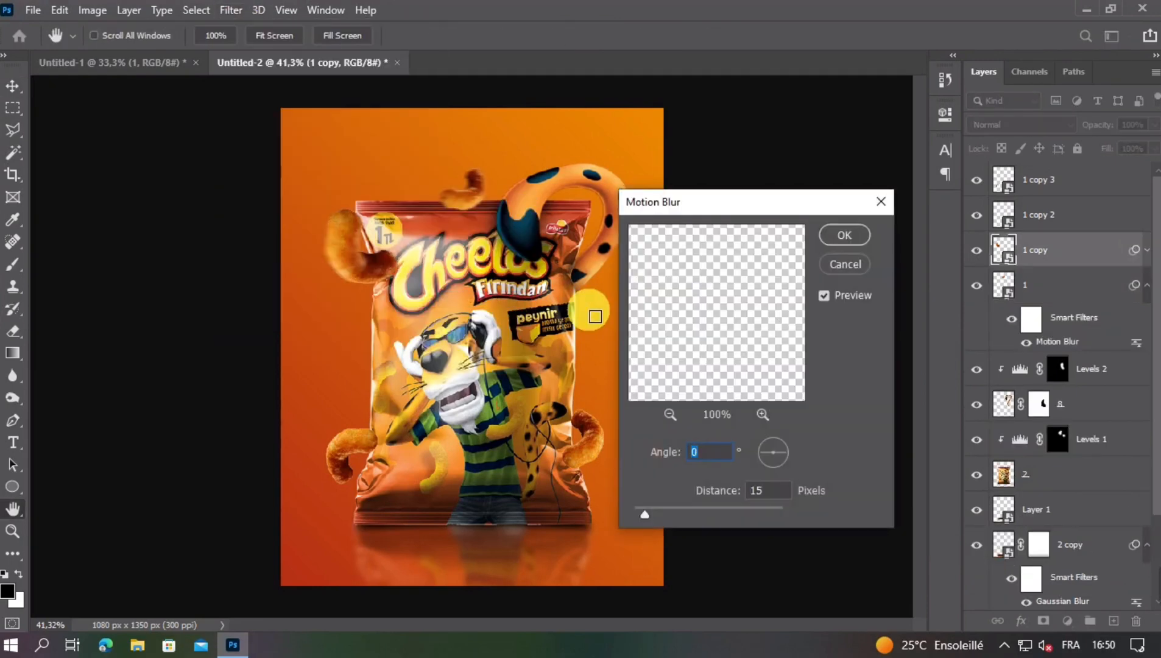
key("Return")
- Apply Motion Blur at a 0° angle to the lower-right corn puff, layer 1 copy 2
key("alt+bracketright")
left_click(231, 9)
left_click(482, 298)
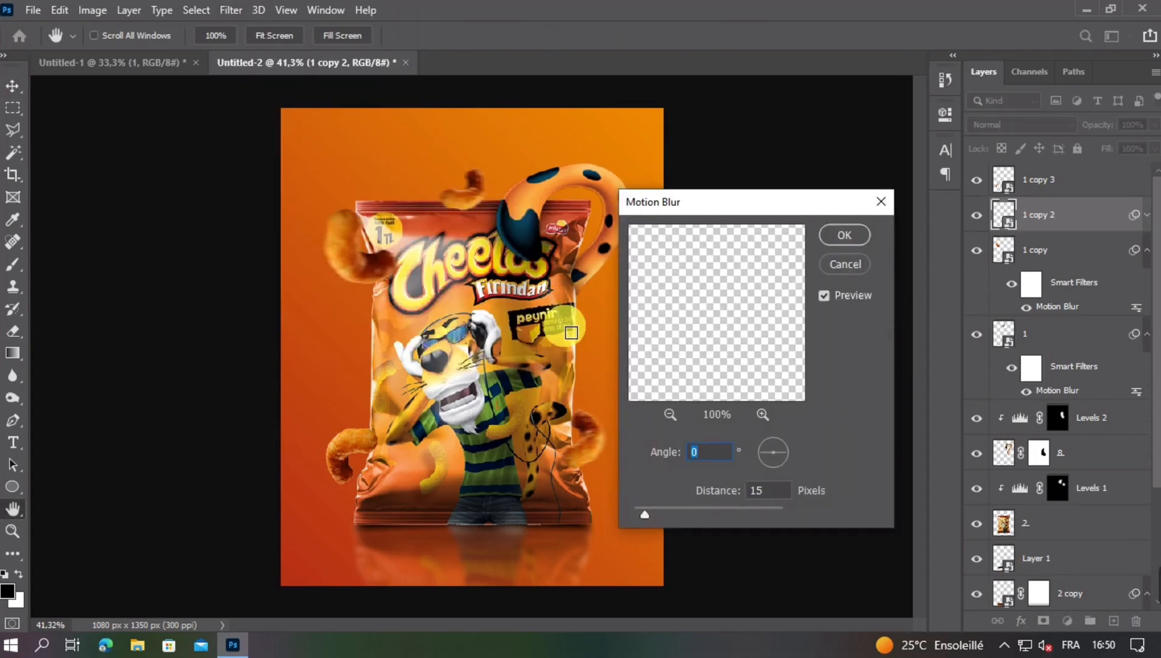
left_click(768, 489)
scroll(777, 495, "down", 6)
key("Return")
- Apply a 15-pixel Motion Blur at 0° to the lower-left corn puff, layer 1 copy 3
key("alt+bracketright")
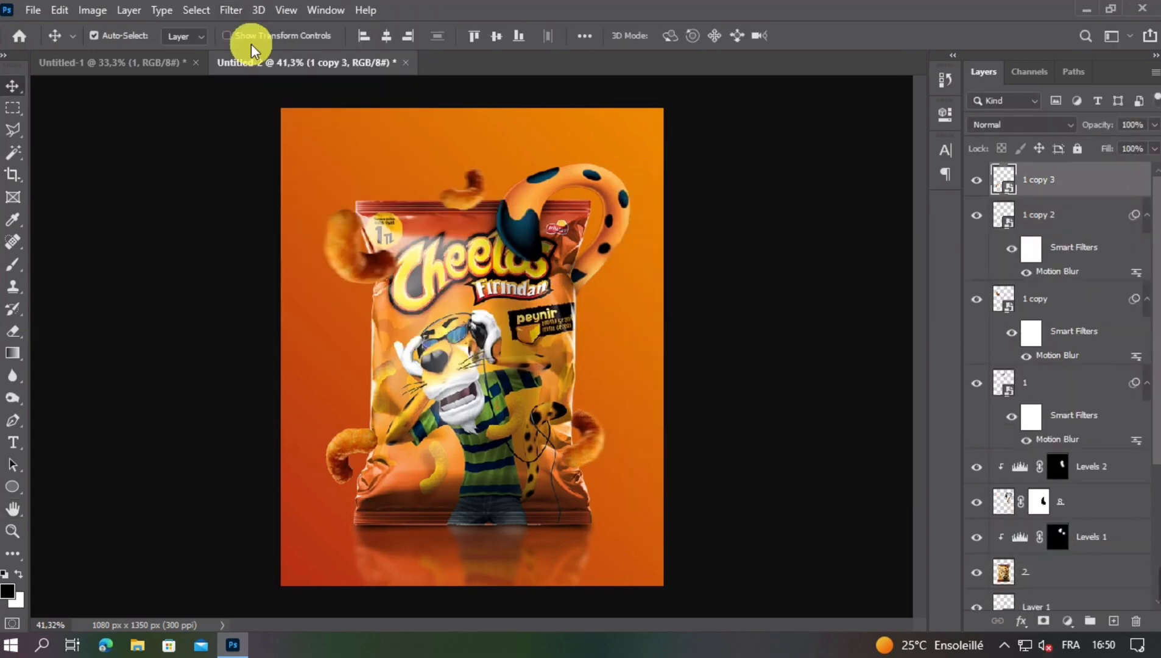
left_click(231, 9)
left_click(483, 298)
left_click(779, 491)
scroll(784, 494, "up", 3)
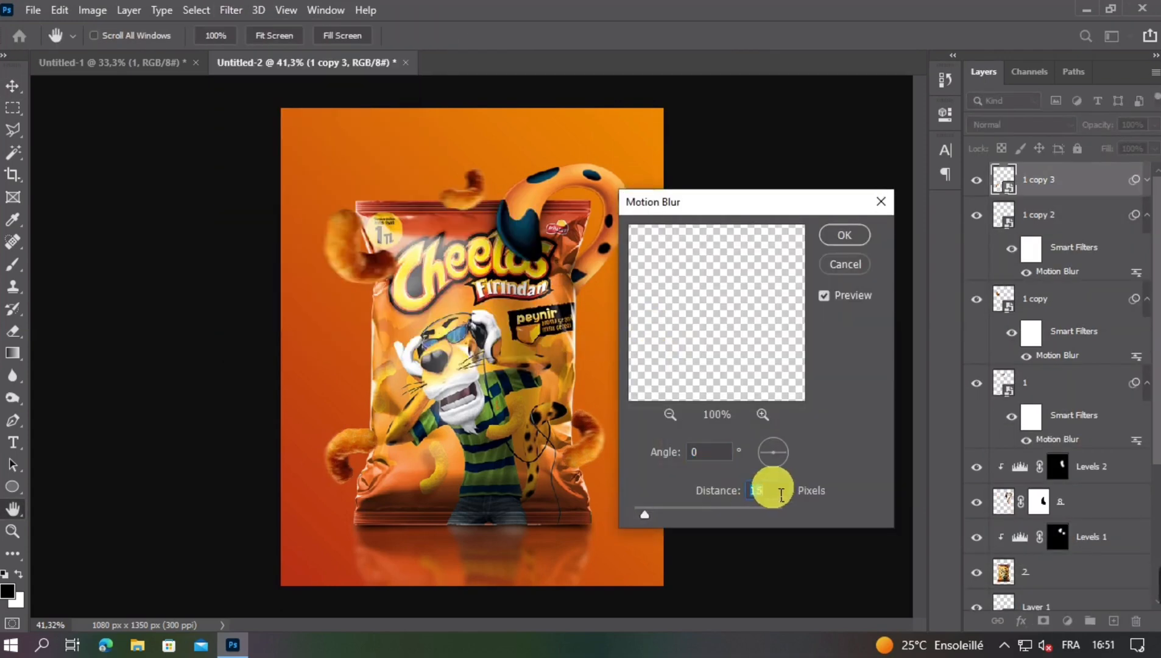
key("Return")
scroll(738, 425, "down", 2)
scroll(737, 425, "up", 4)
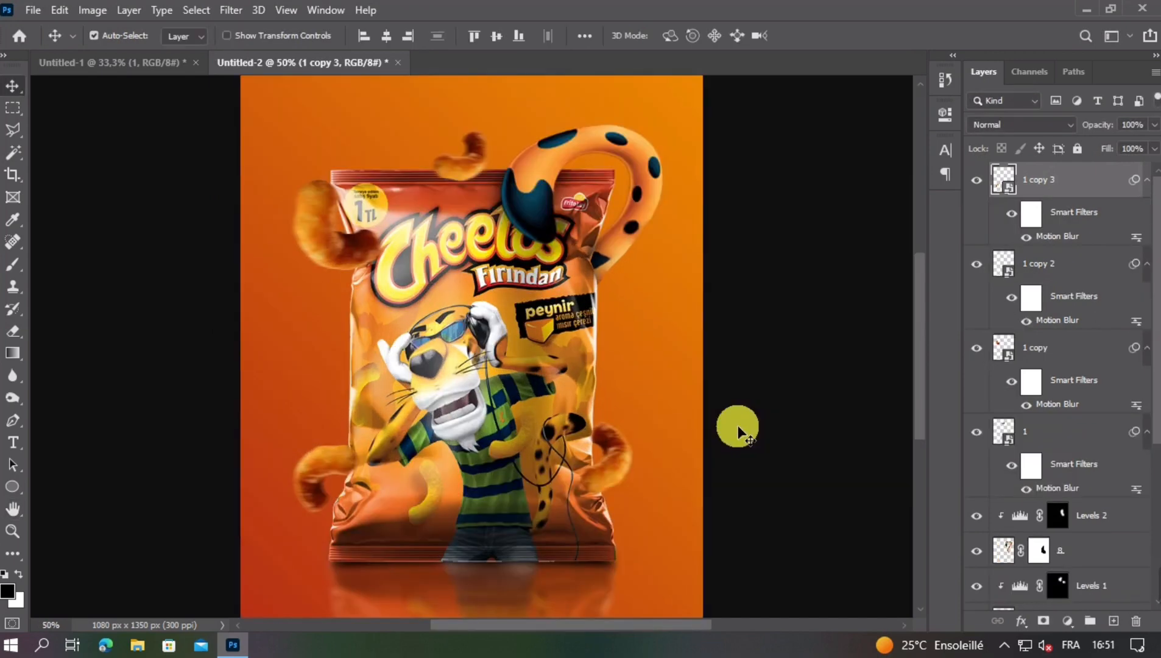
scroll(737, 426, "down", 1)
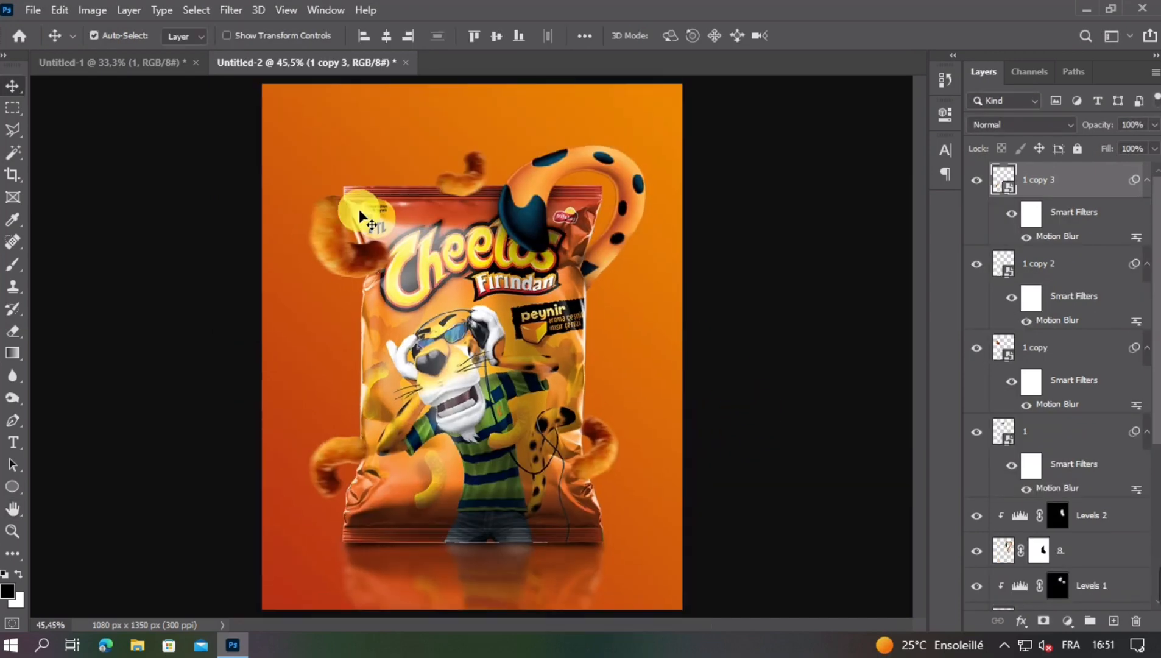
- Copy the Cheetos logo layer from Untitled-1 into the Untitled-2 poster
left_click(170, 72)
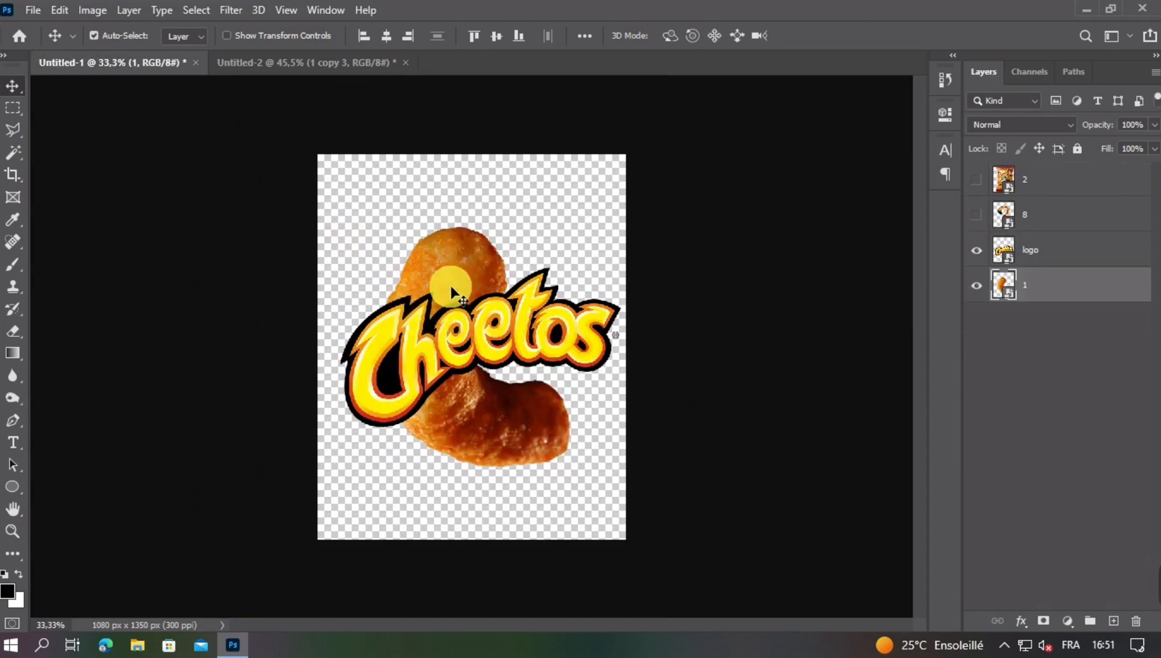
left_click(419, 341)
left_click_drag(419, 341, 452, 335)
- Scale the Cheetos logo down and place it in the poster's upper-left corner
key("ctrl+t")
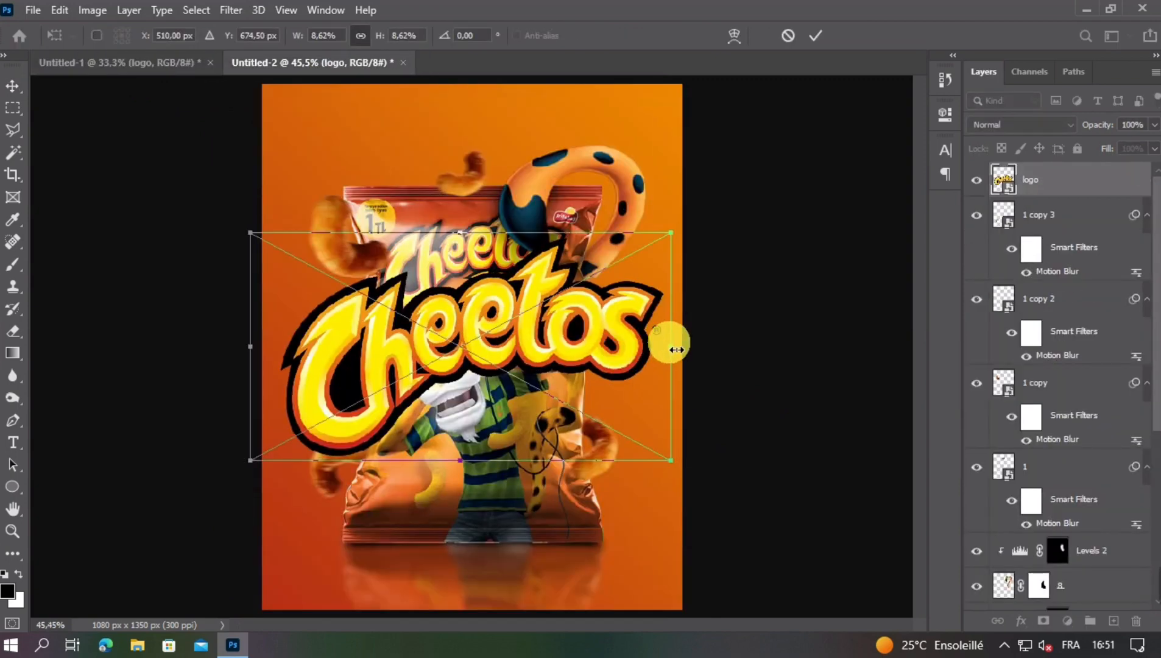
left_click_drag(669, 347, 356, 120)
key("Return")
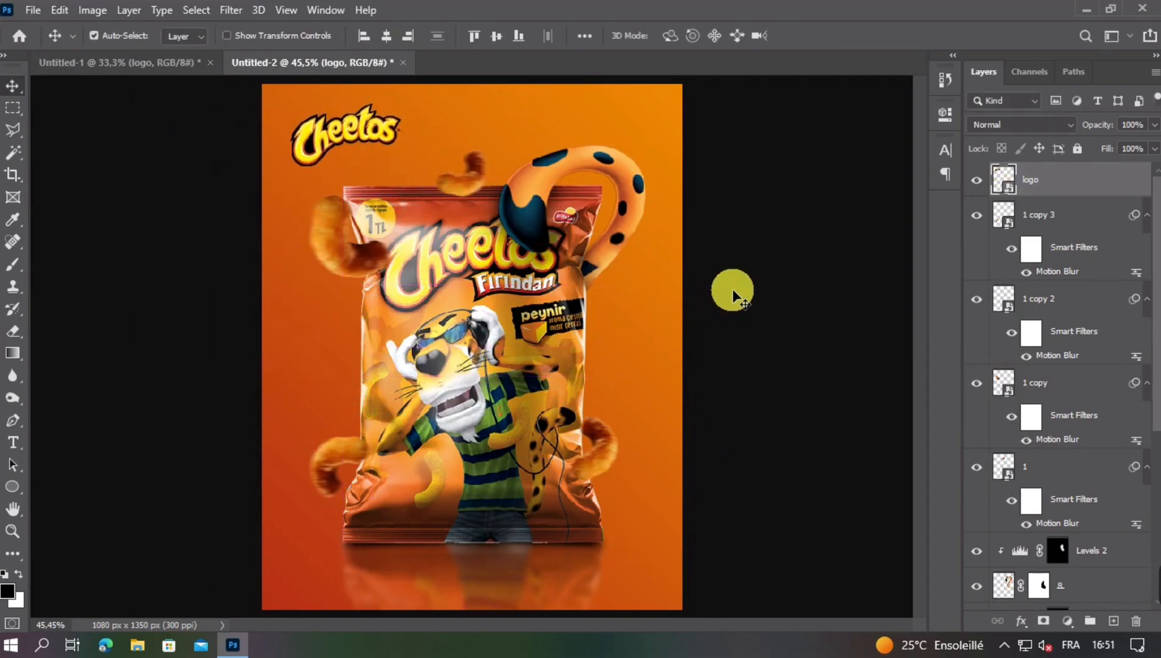
key("ctrl+minus")
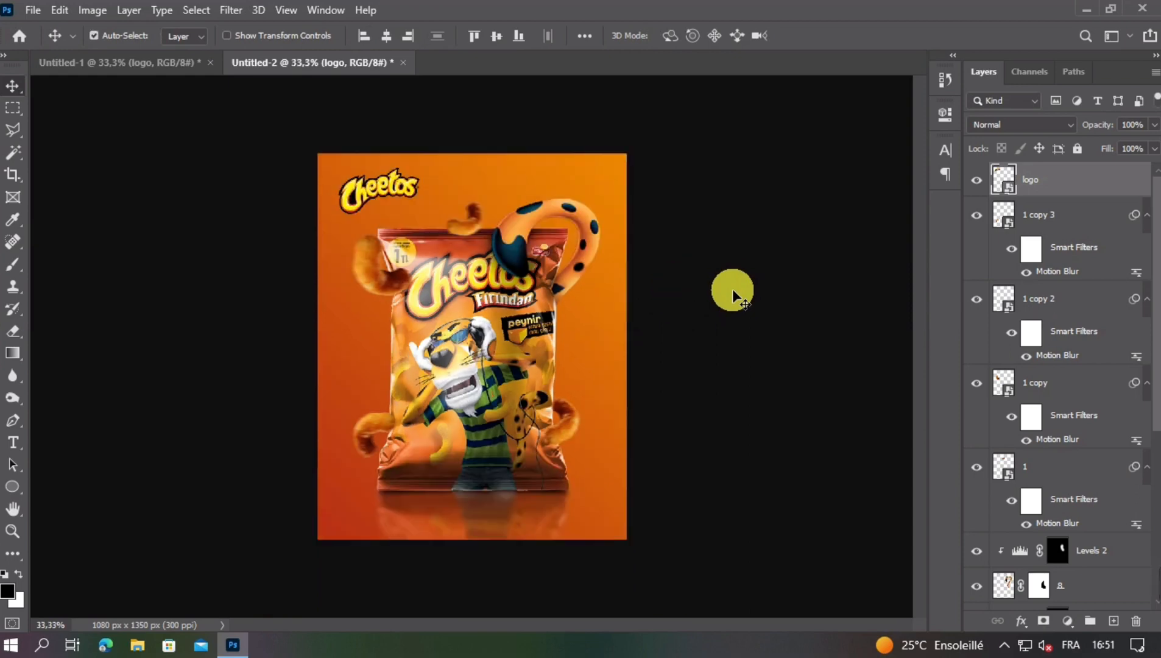
key("ctrl+plus")
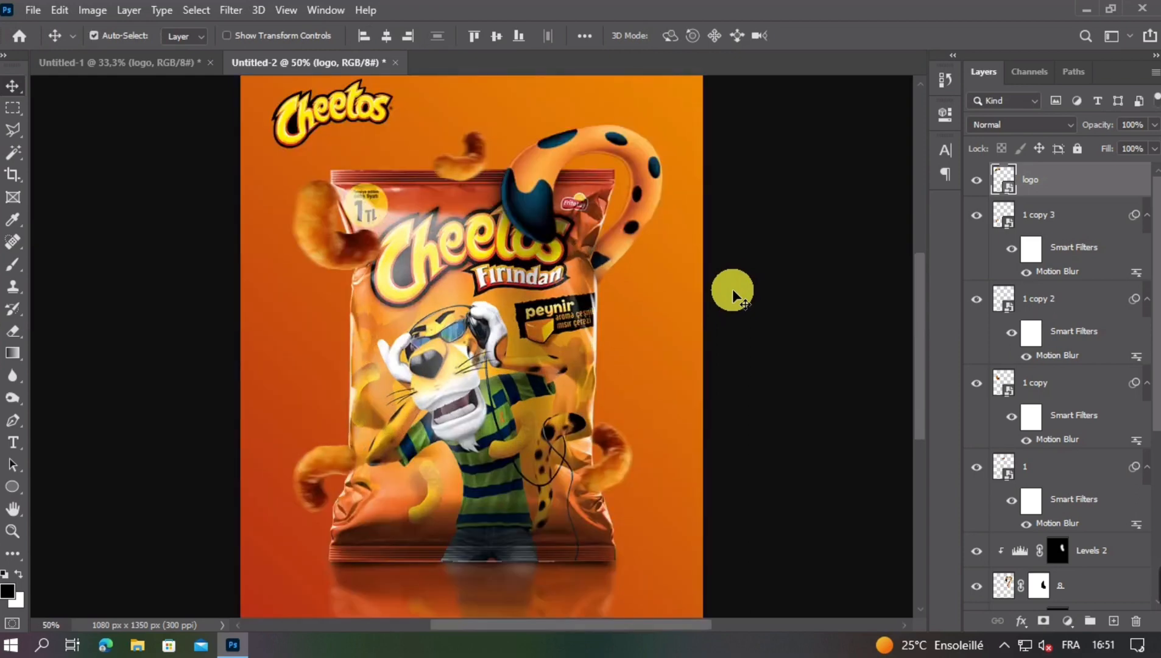
key("ctrl+0")
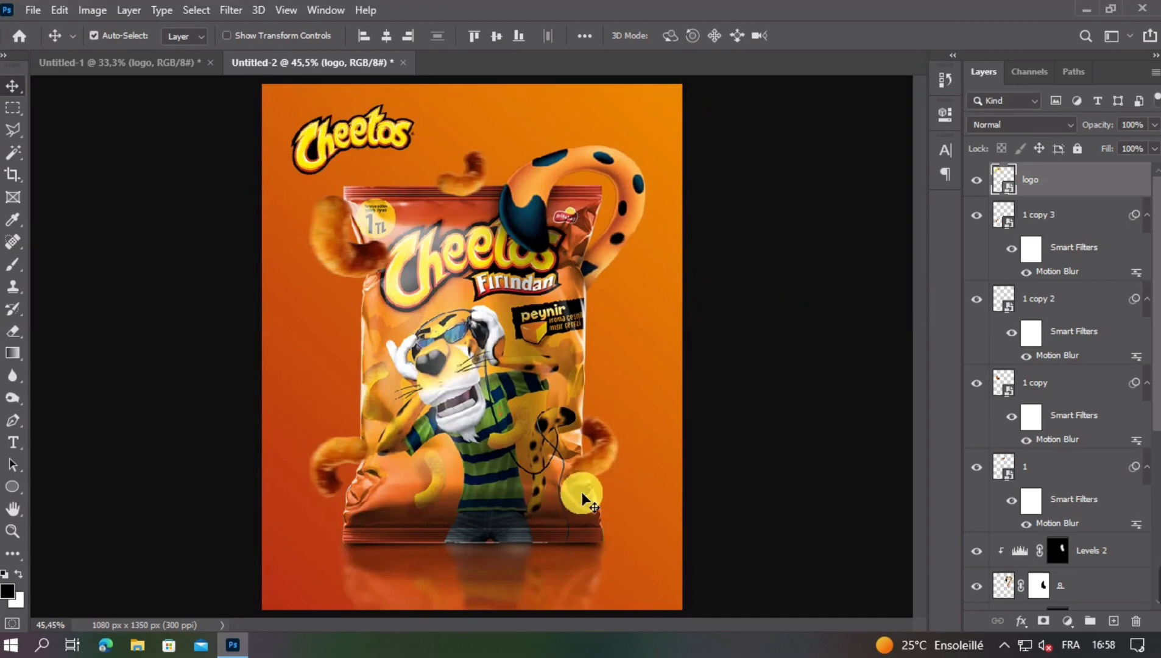
- Identify the bag's reflection layer, 2 copy, by toggling its visibility, and rasterize it
left_click(466, 573)
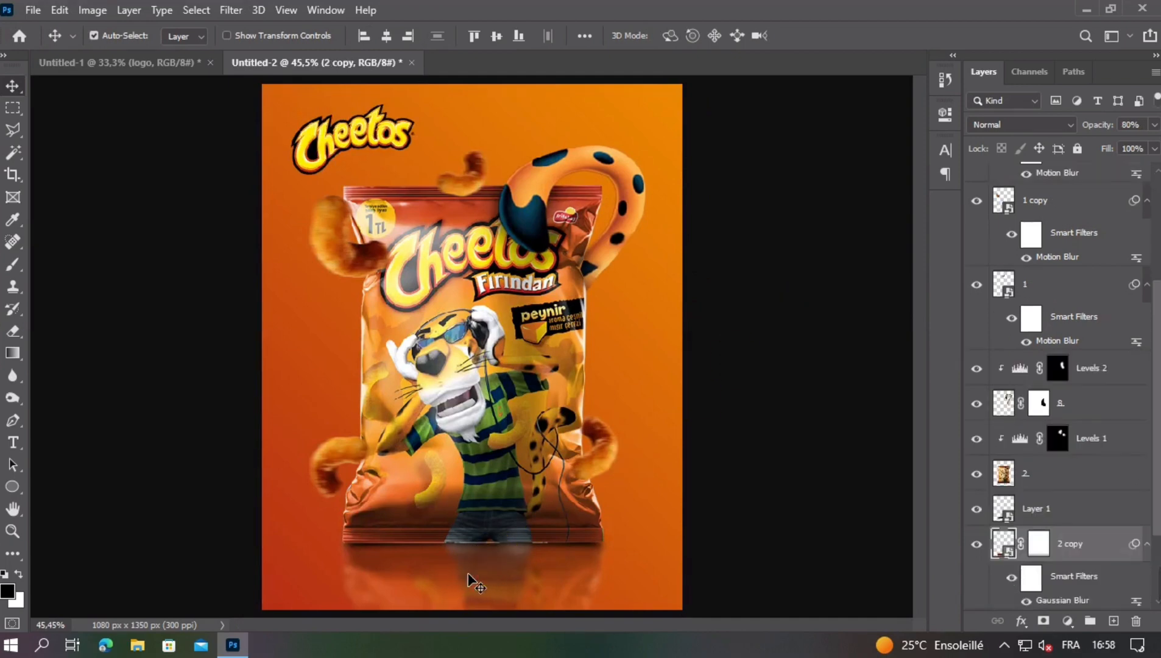
left_click(977, 543)
left_click(977, 544)
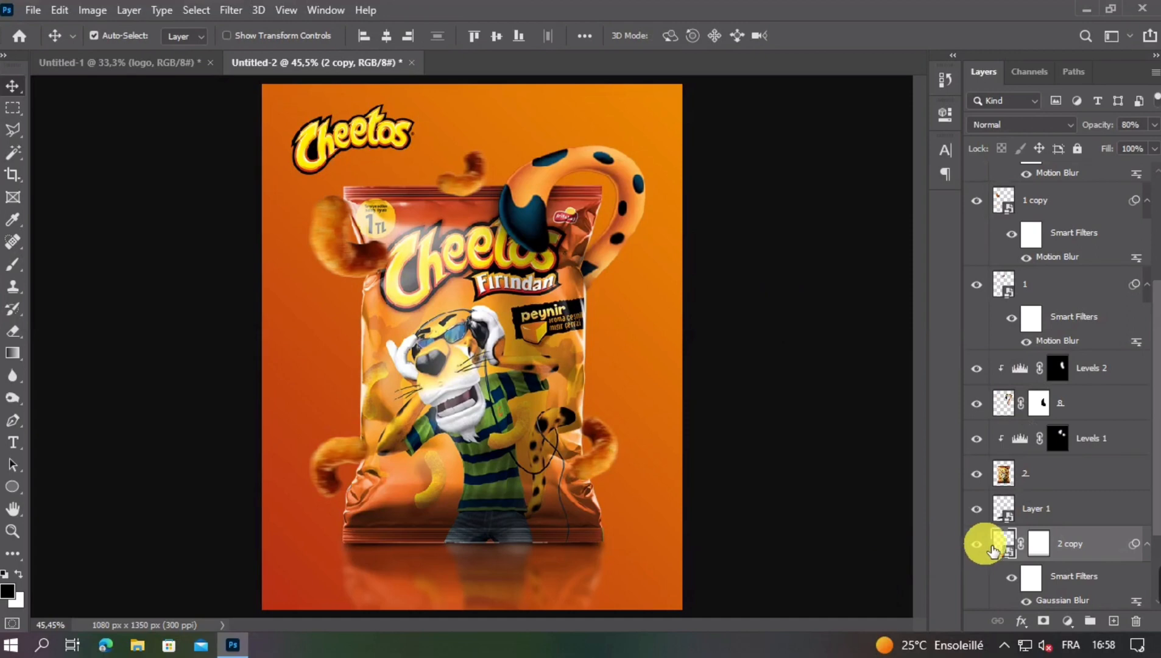
right_click(1105, 550)
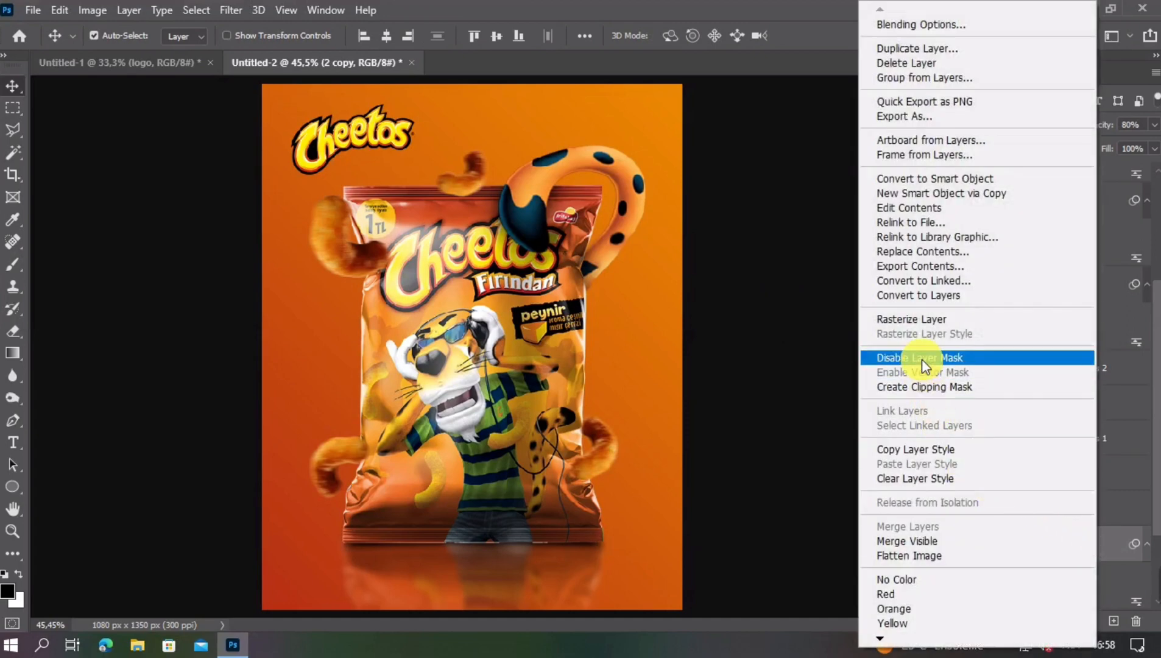
left_click(910, 320)
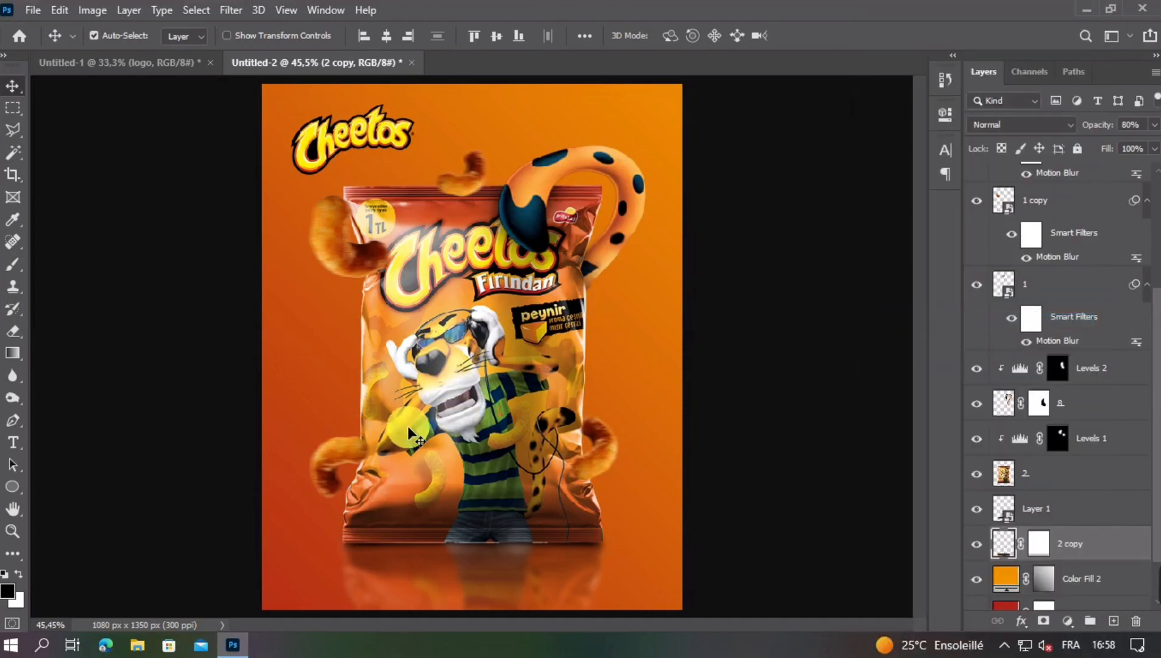
- Burn the bag's reflection just below its base with a 275-pixel Midtones brush at 50% exposure, then enlarge the brush to 313 pixels
left_click(13, 398)
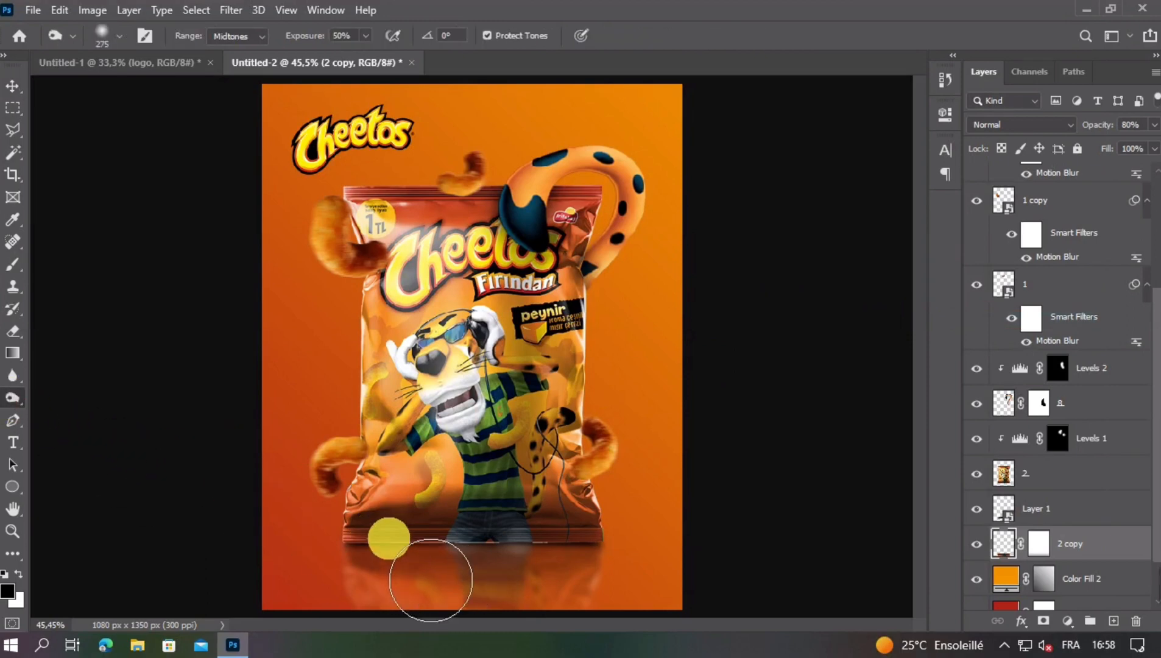
left_click_drag(430, 579, 401, 572)
left_click_drag(487, 571, 434, 564)
left_click_drag(581, 567, 469, 561)
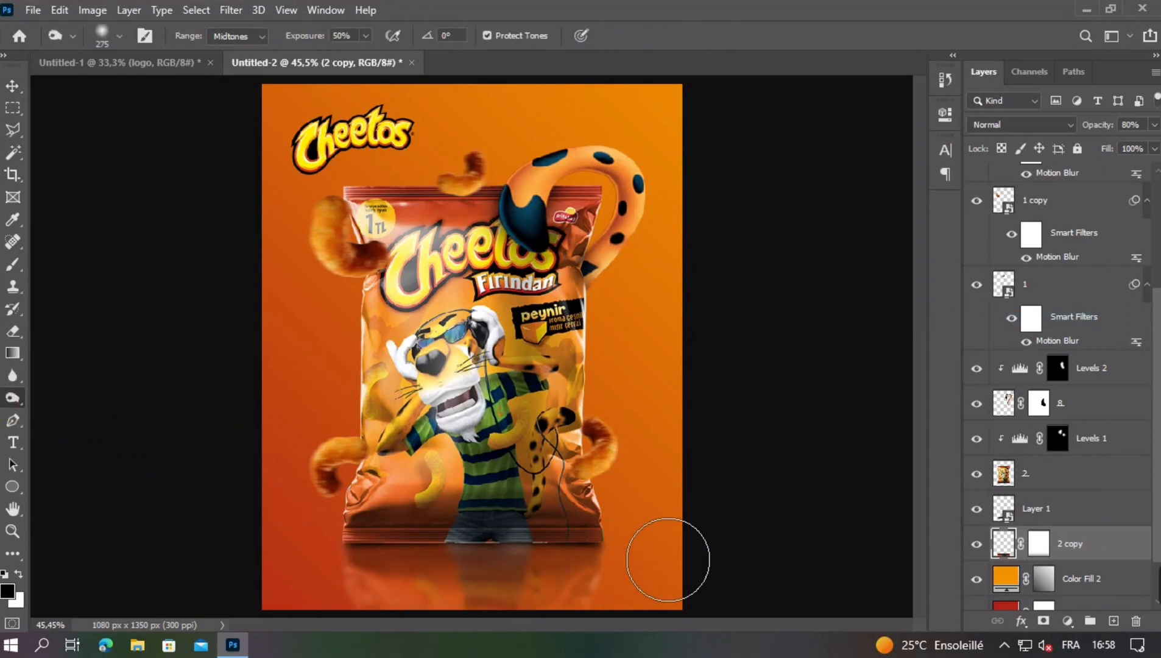
mouse_move(695, 561)
left_mouse_down()
mouse_move(736, 571)
mouse_move(543, 593)
mouse_move(487, 550)
left_mouse_up()
mouse_move(473, 536)
left_mouse_down()
mouse_move(373, 543)
mouse_move(598, 551)
mouse_move(562, 542)
left_mouse_up()
left_click(697, 595)
scroll(656, 574, "up", 2)
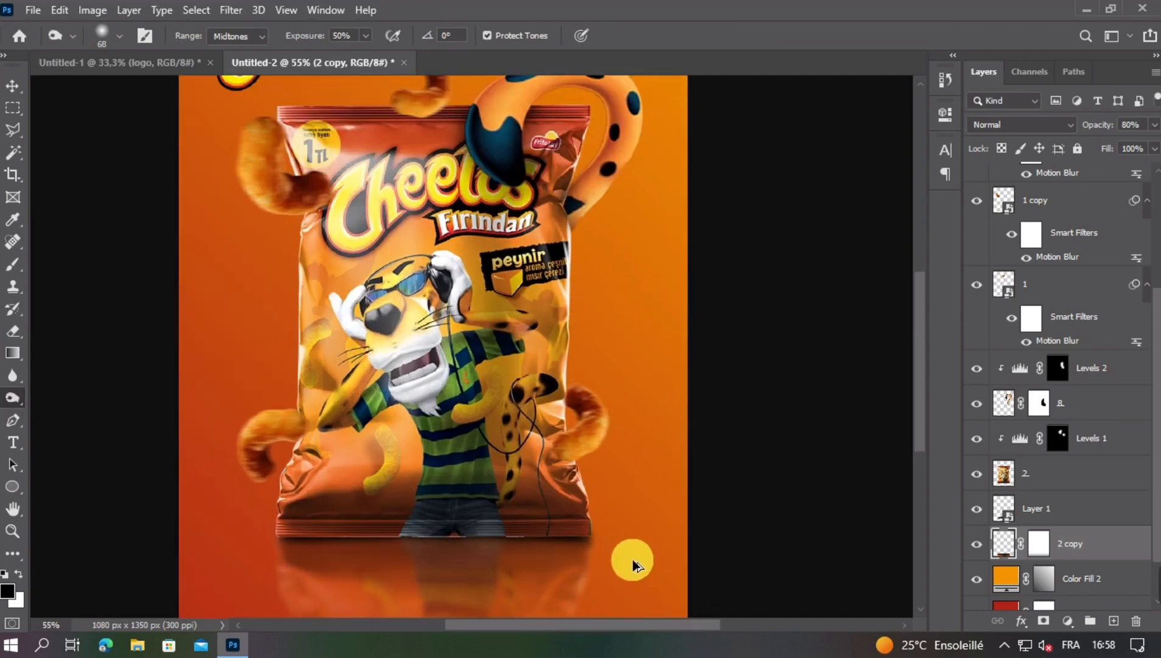
scroll(632, 558, "down", 3)
left_click_drag(545, 498, 568, 498)
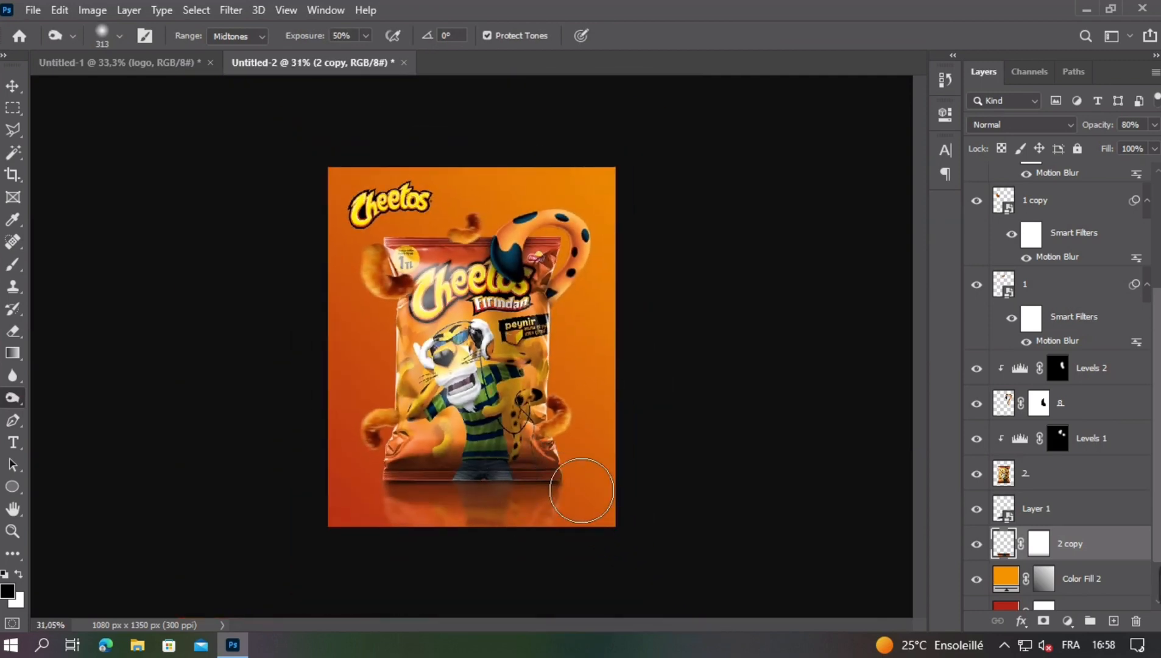
left_click(632, 515)
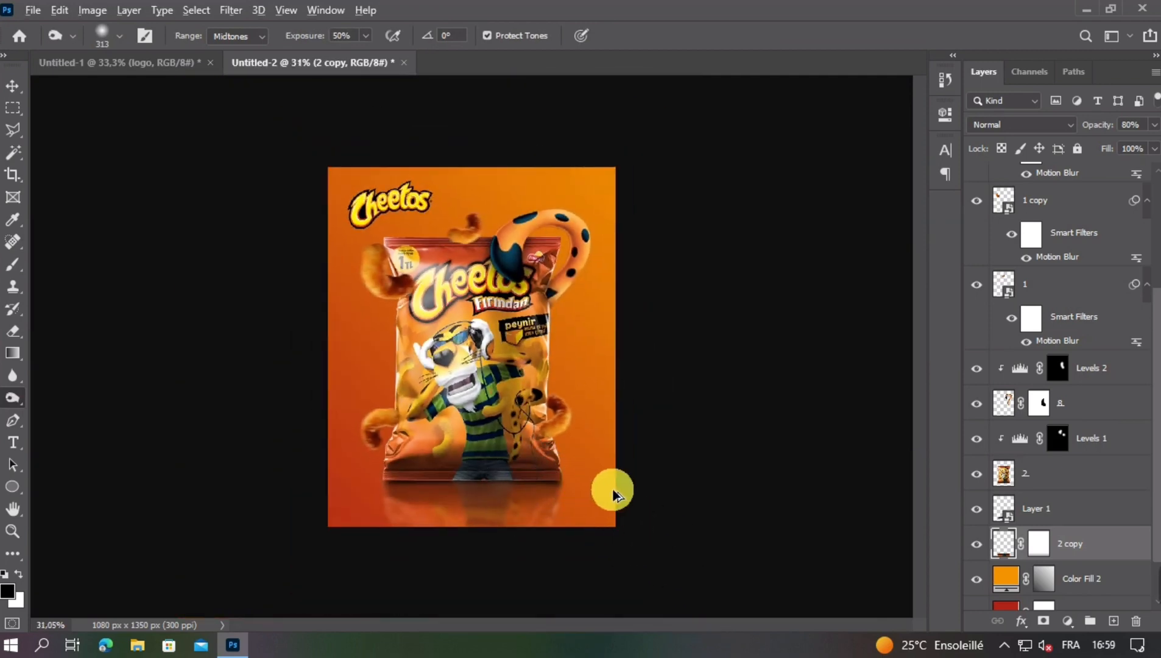
- Switch to the Move tool and inspect the finished poster both close up and as a whole
scroll(615, 487, "up", 1)
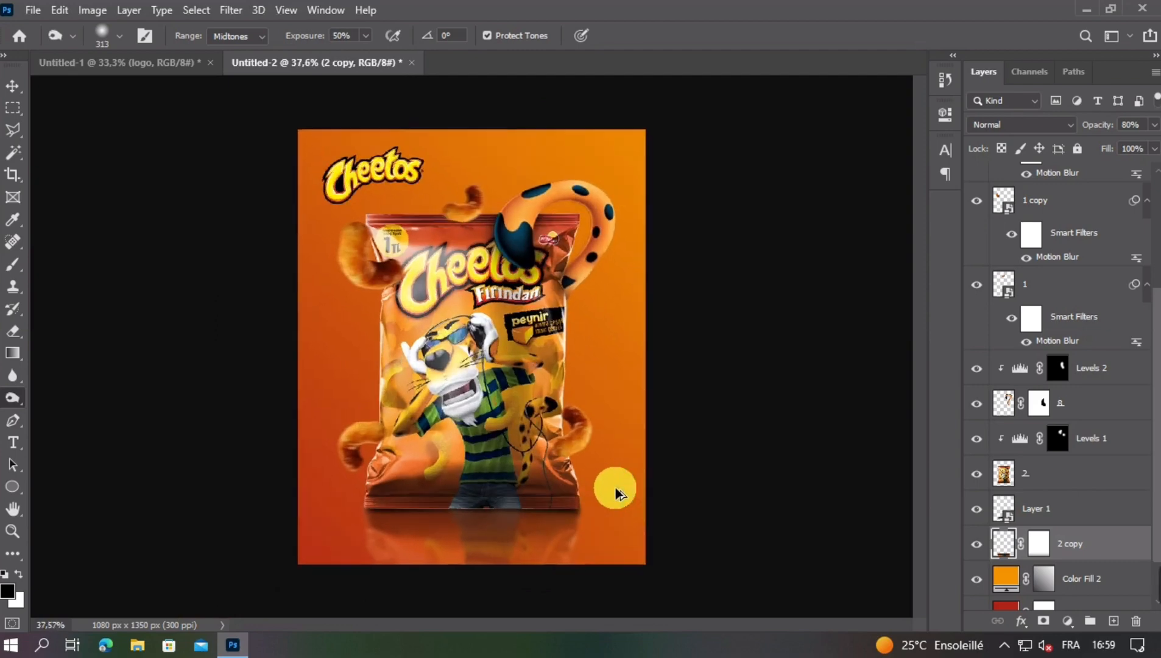
left_click(15, 84)
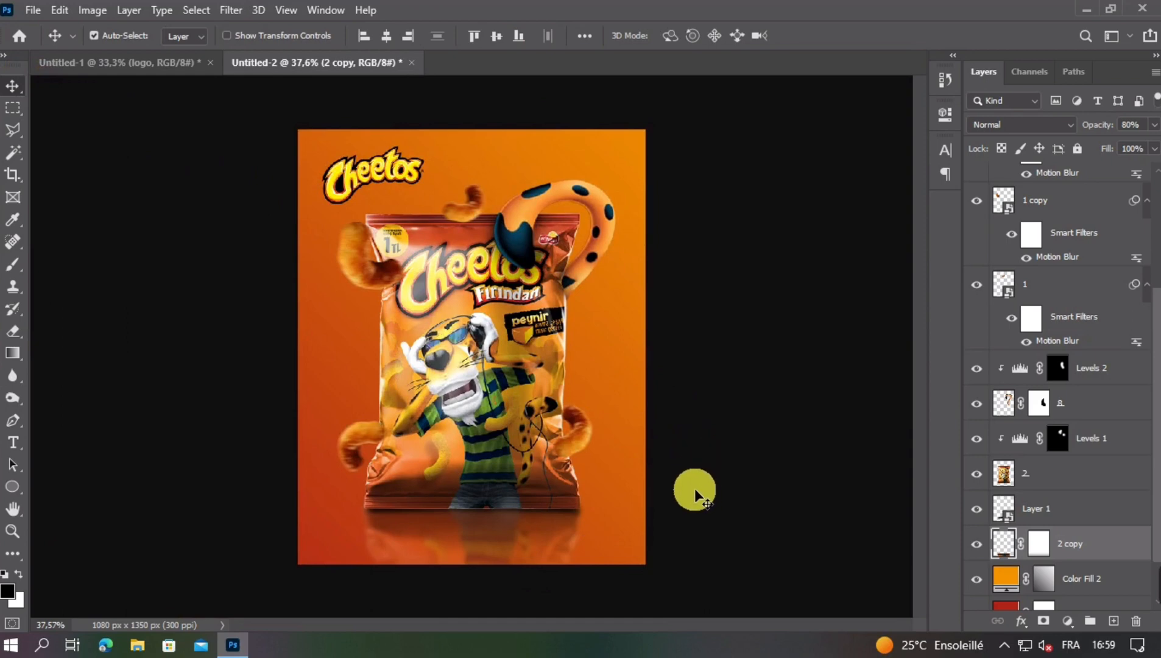
scroll(662, 476, "up", 1)
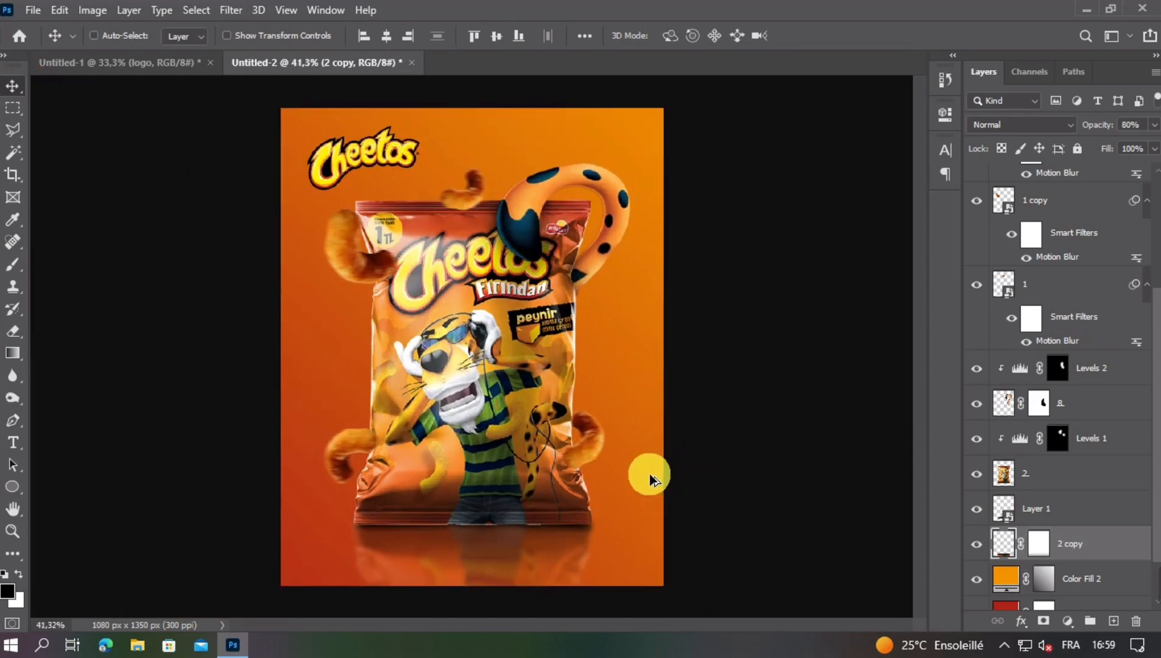
scroll(649, 473, "up", 3)
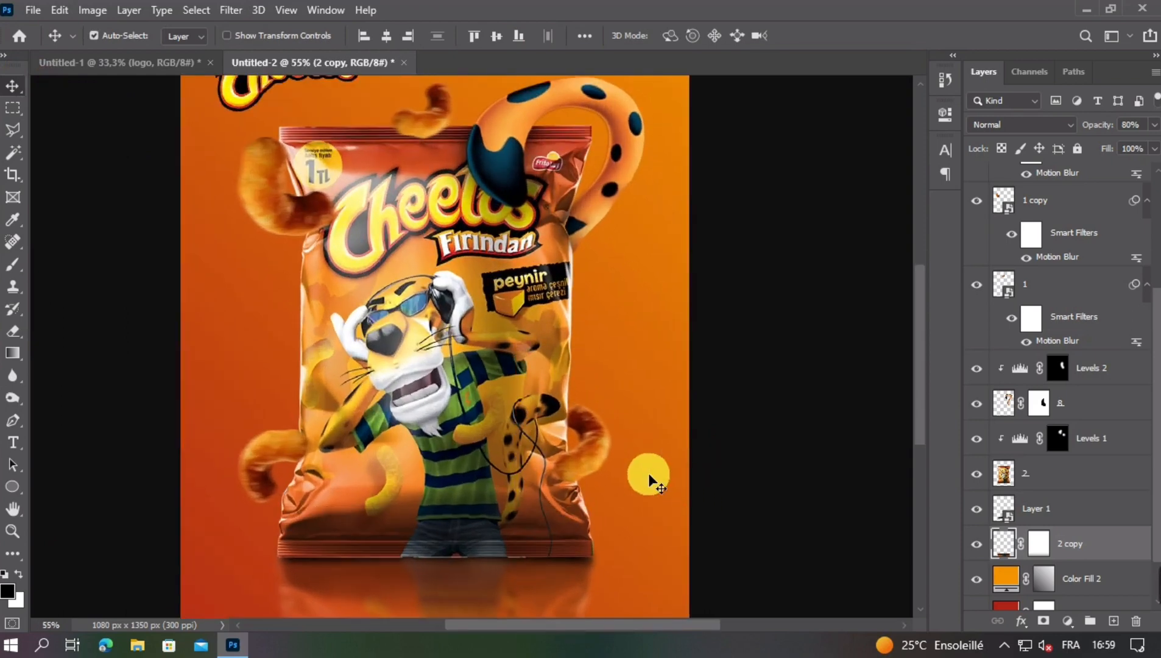
scroll(649, 476, "down", 2)
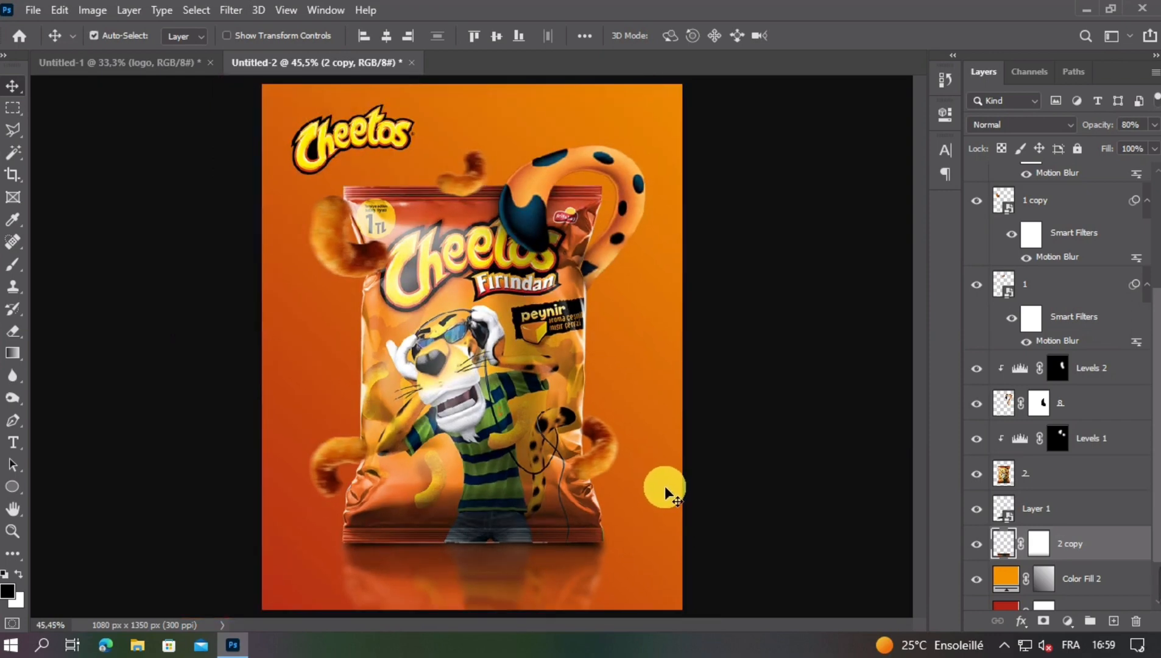
scroll(673, 491, "down", 3)
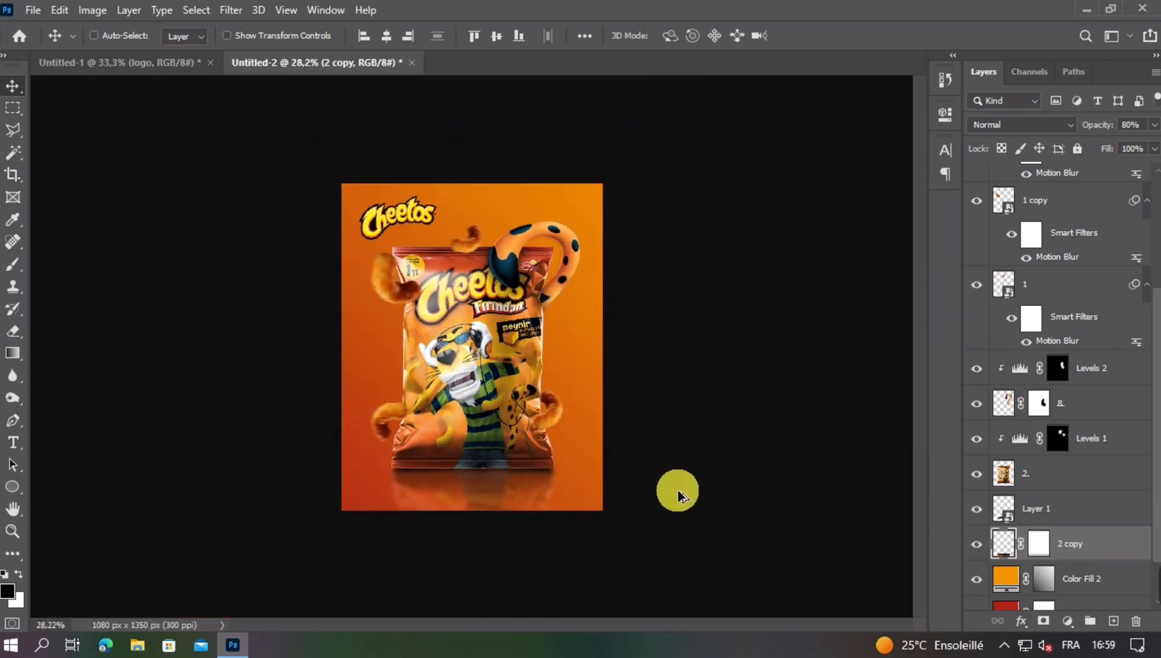
scroll(637, 473, "up", 1)
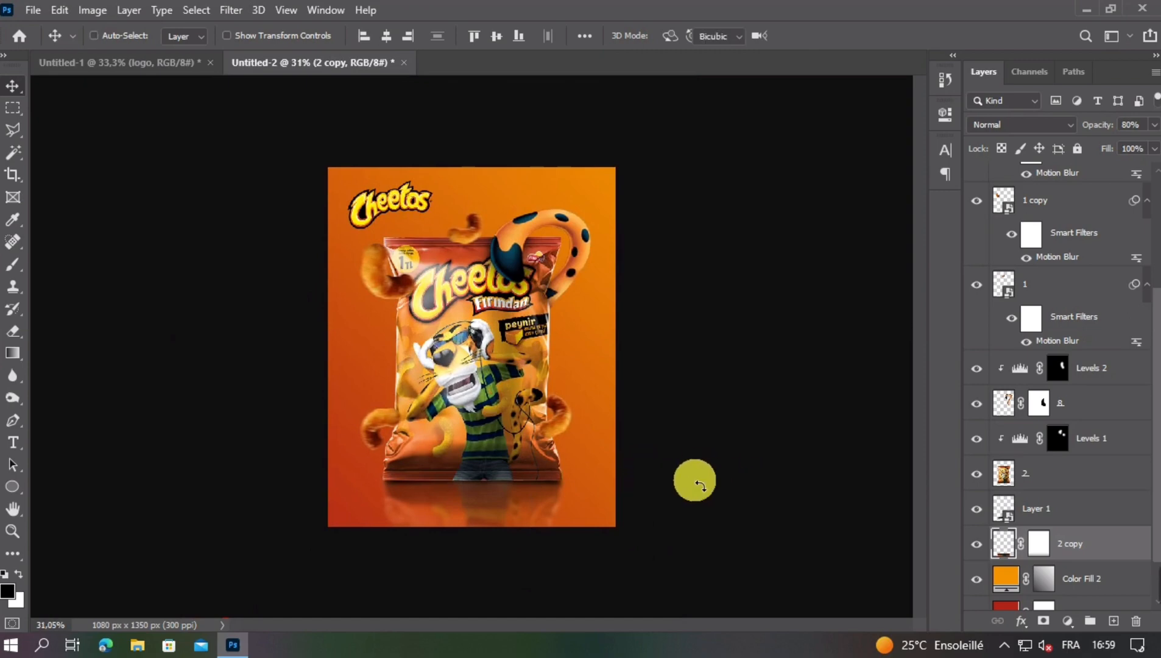
- Scale the bag's reflection proportionally to about 97.45% and check it against the whole poster
key("ctrl+t")
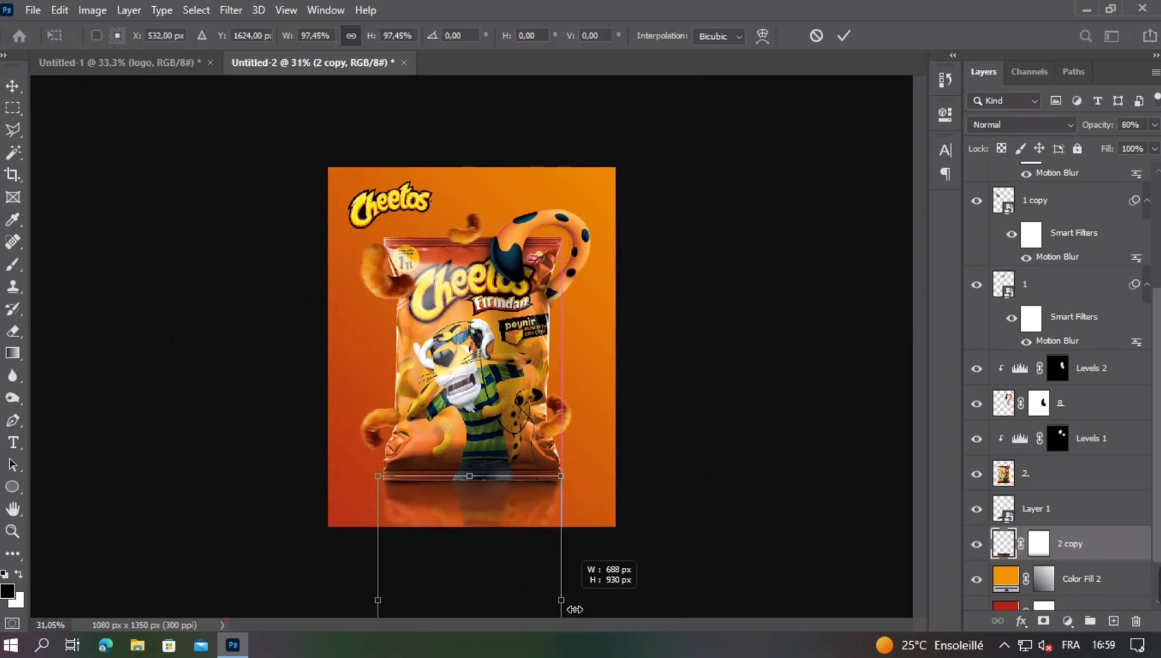
left_click(600, 543)
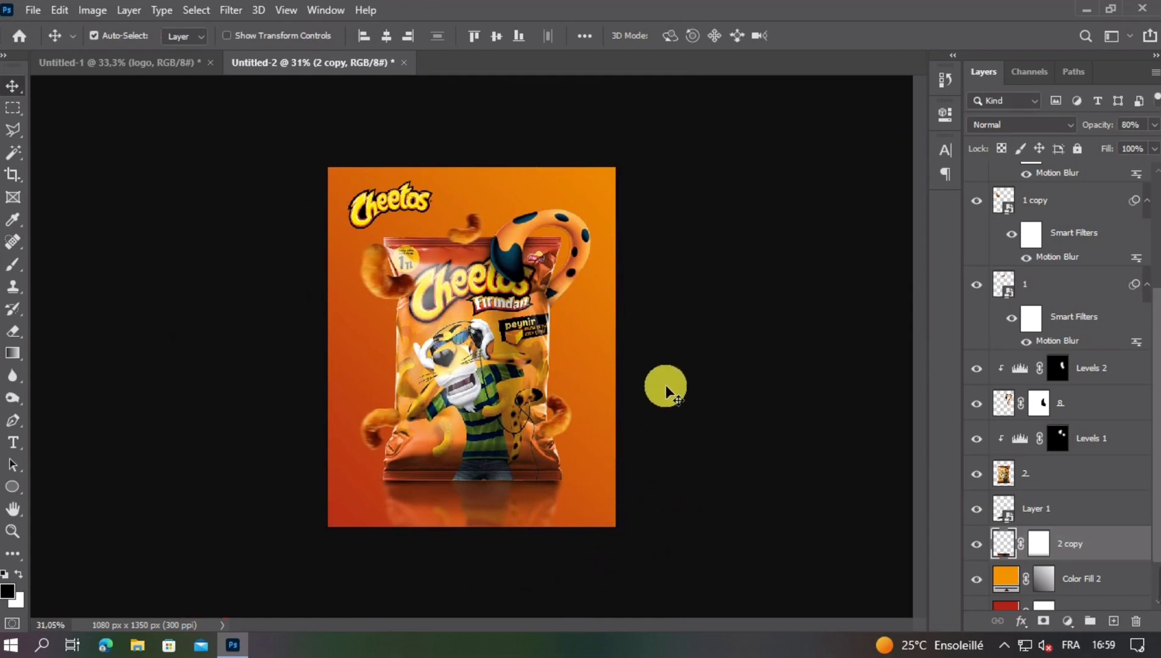
scroll(611, 420, "down", 1)
scroll(608, 429, "up", 3)
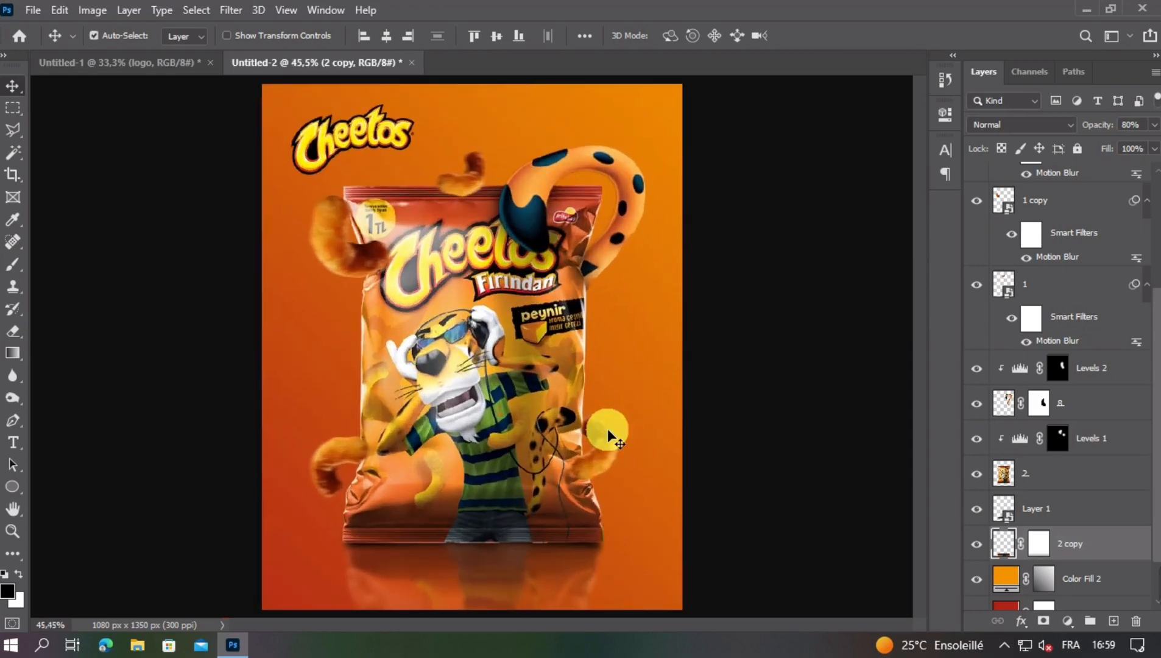
scroll(612, 430, "down", 2)
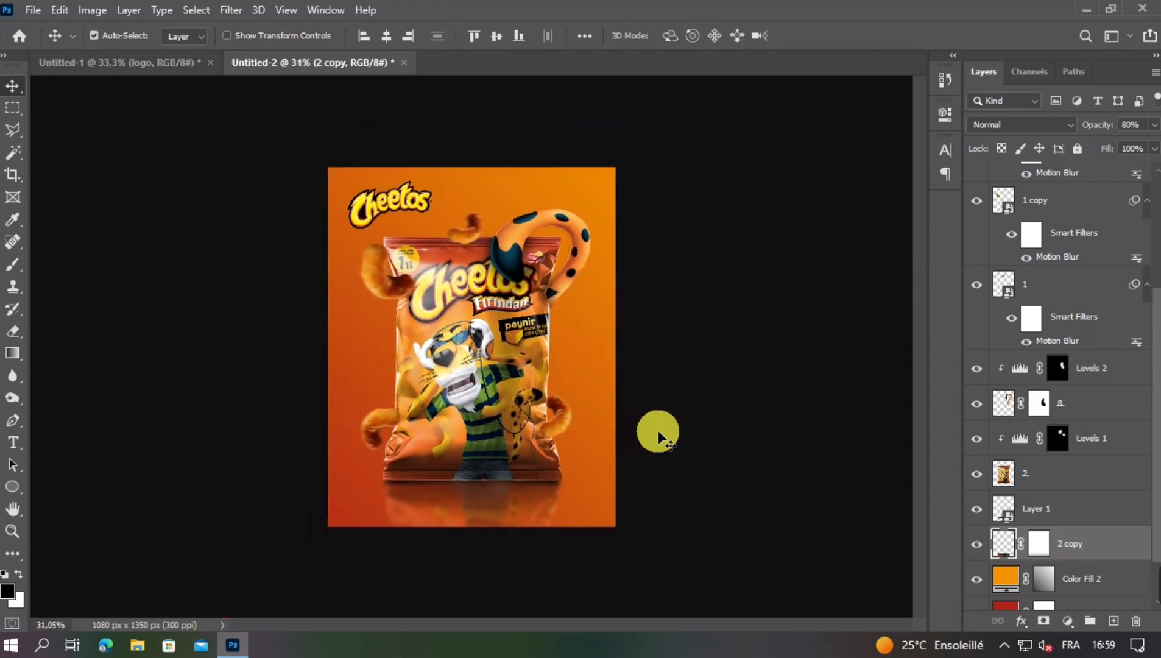
scroll(636, 402, "up", 1)
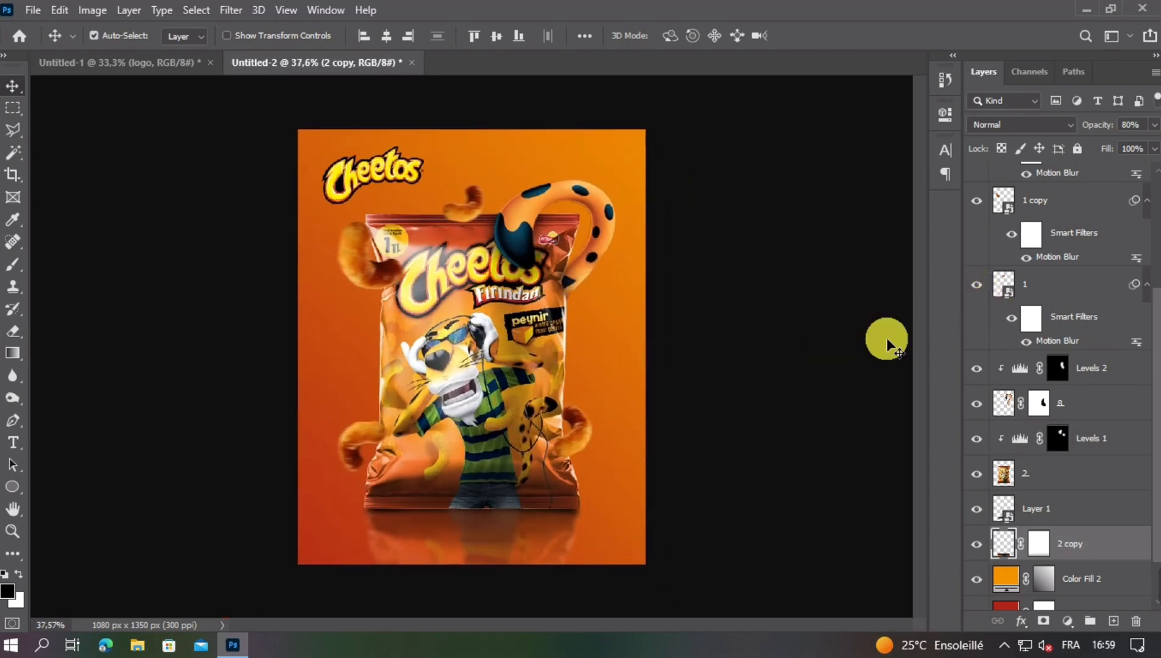
- Stamp all visible layers into a new merged layer above the logo layer
scroll(1055, 286, "up", 3)
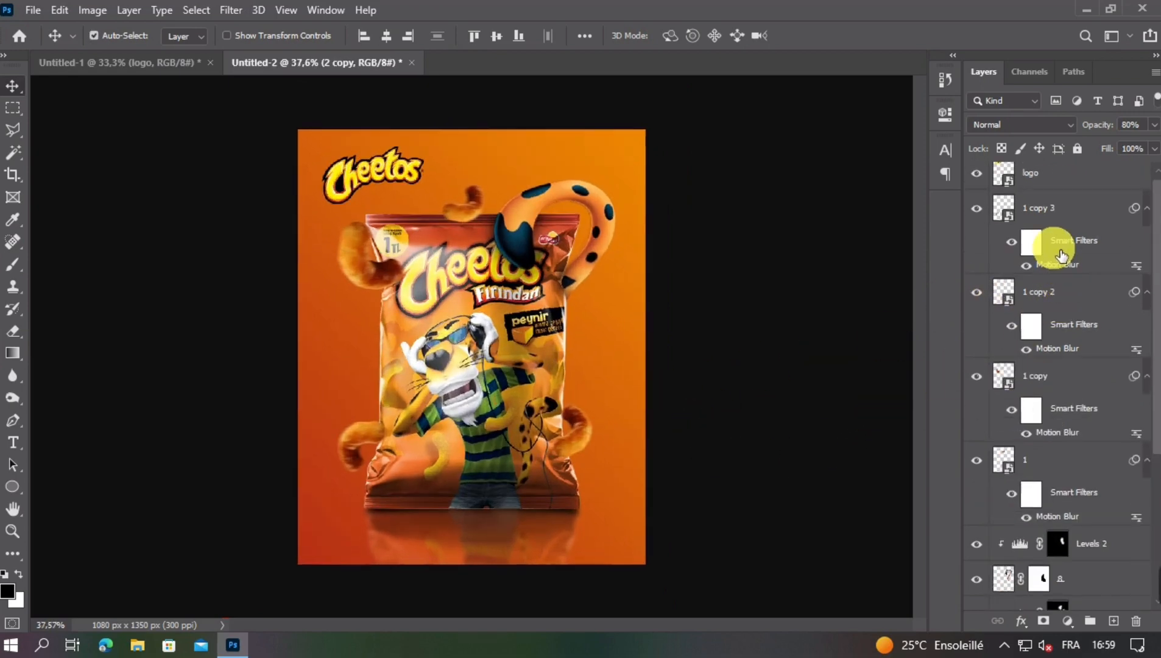
left_click(1039, 182)
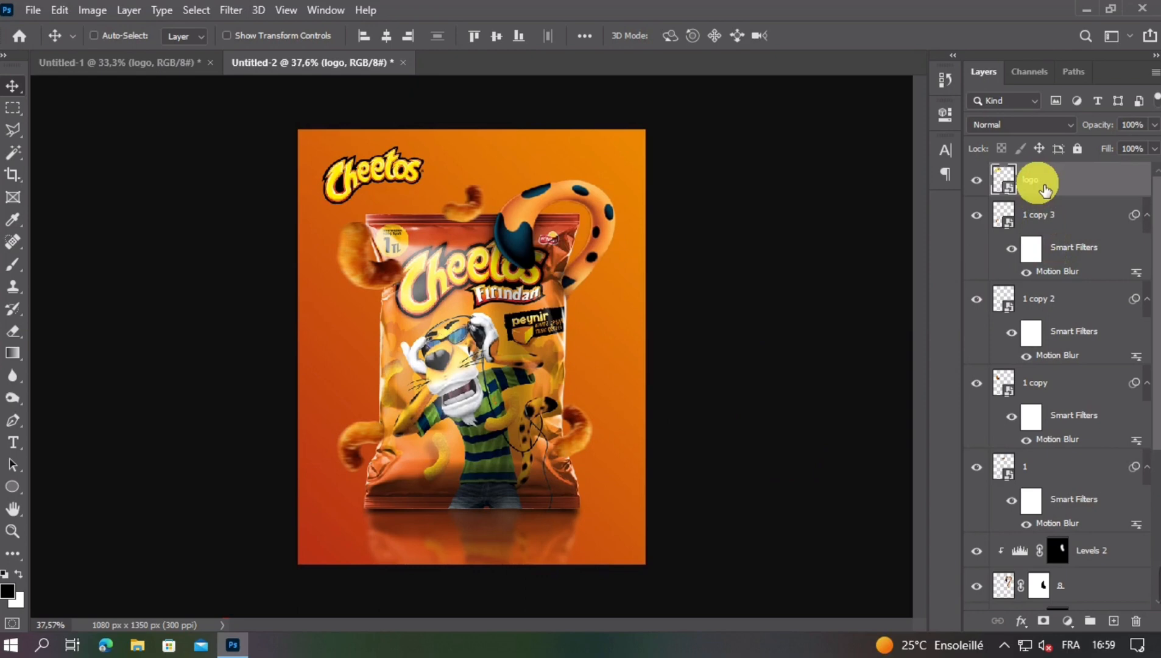
key("ctrl+alt+shift+e")
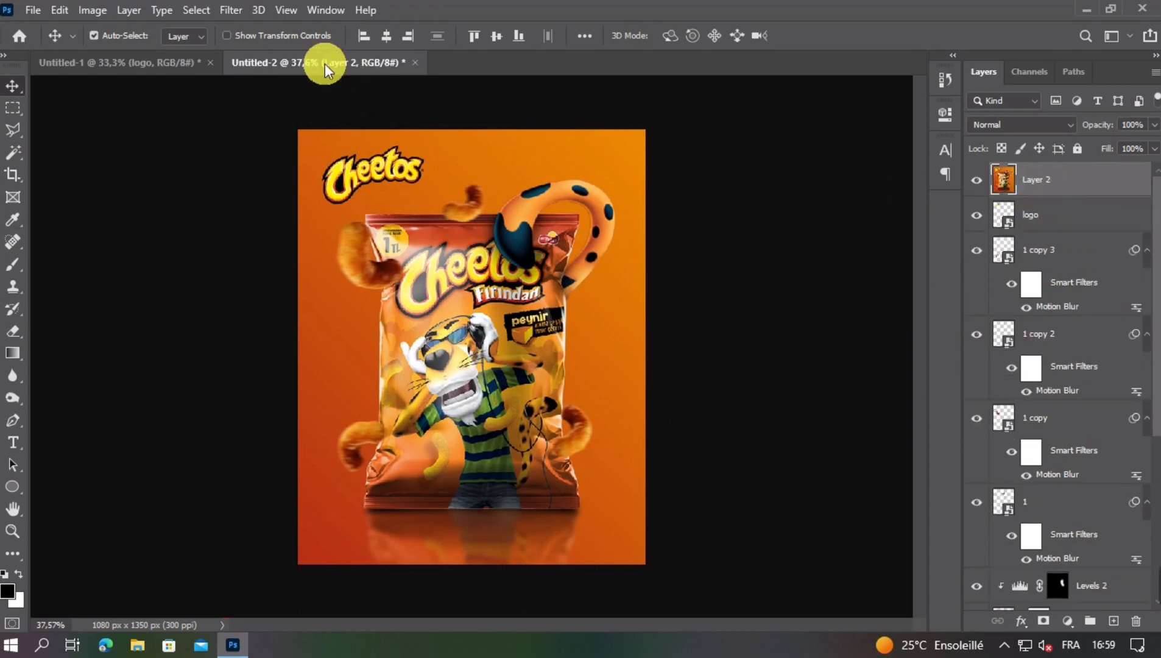
- Open the Camera Raw filter on the merged layer and set Exposure to +0.10, Contrast to +17 and Highlights to +7
left_click(231, 10)
left_click(252, 112)
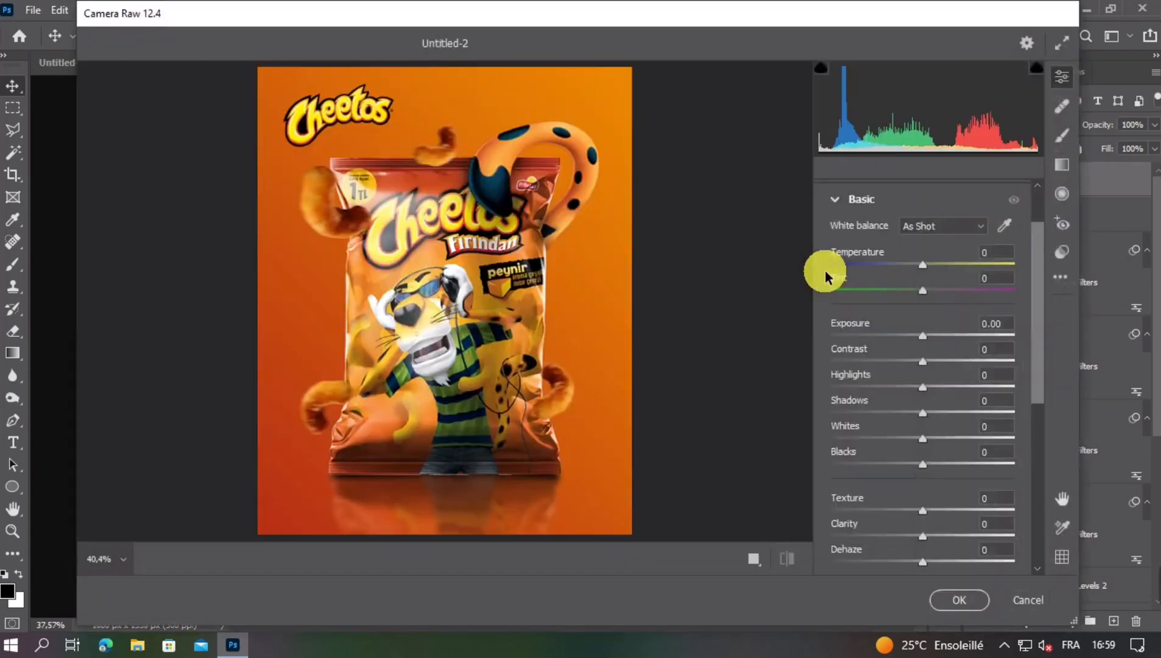
left_click_drag(938, 328, 959, 351)
left_click(938, 354)
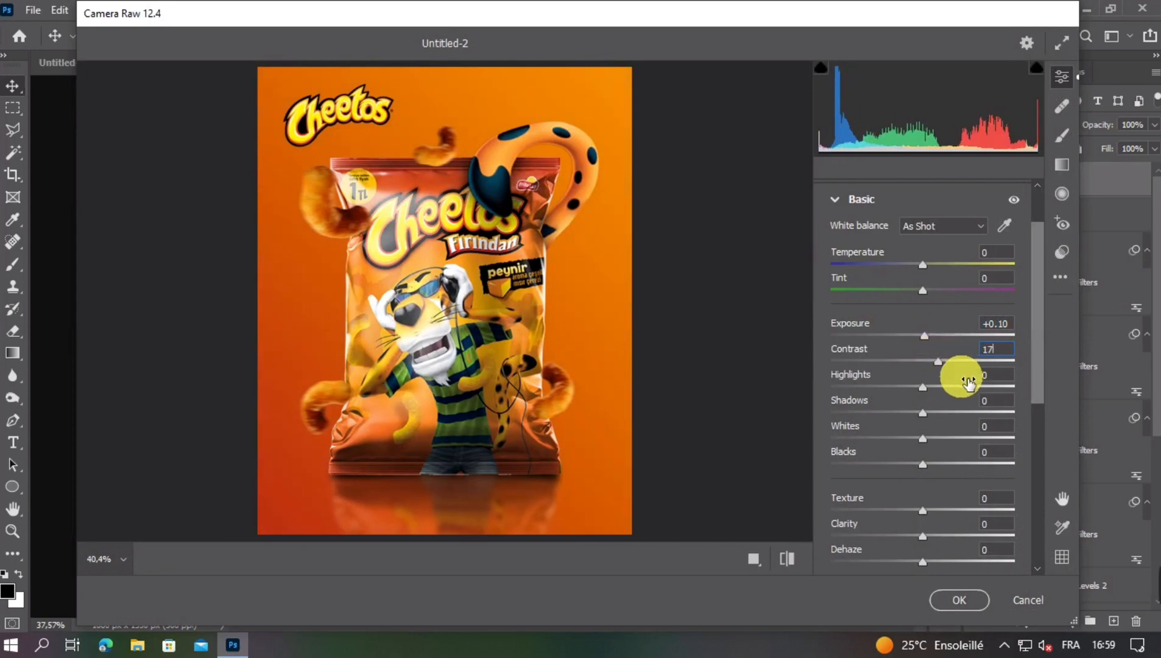
left_click(965, 381)
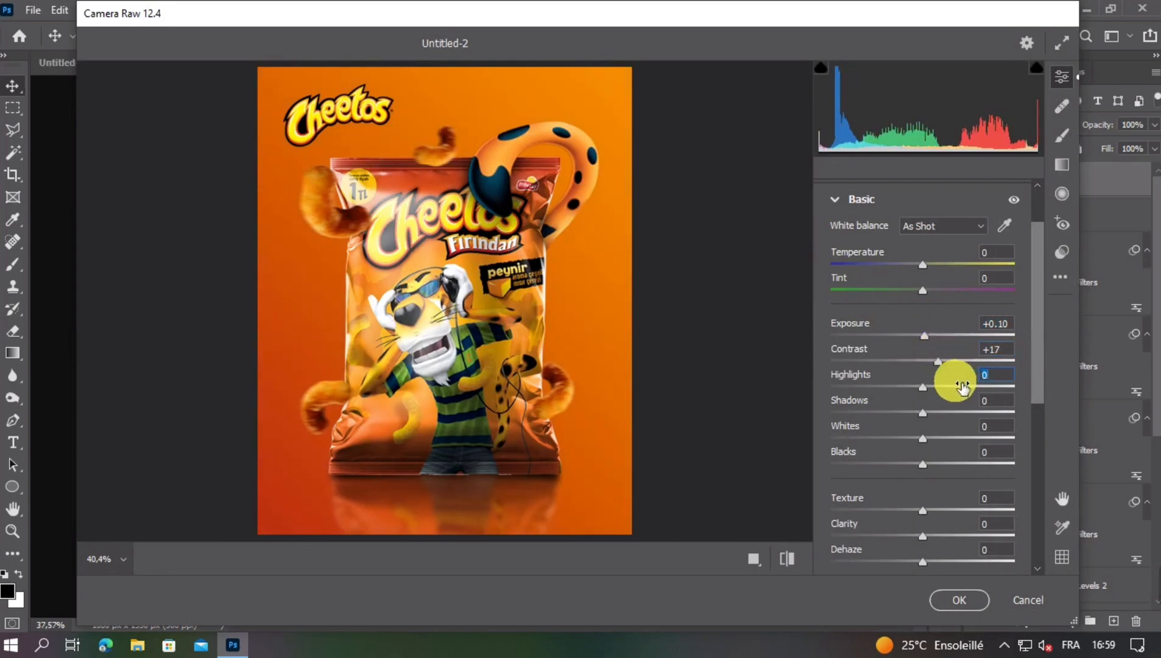
left_click_drag(962, 385, 966, 405)
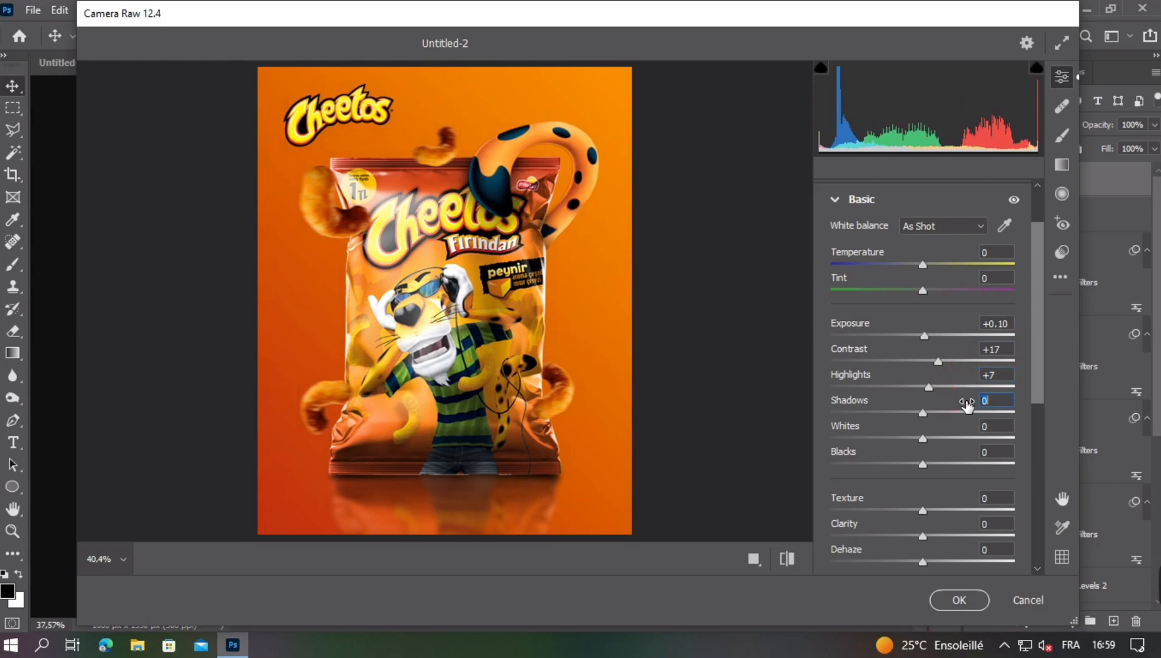
- Set the Camera Raw Shadows to -15, Whites to +3 and Blacks to -10
left_click(975, 404)
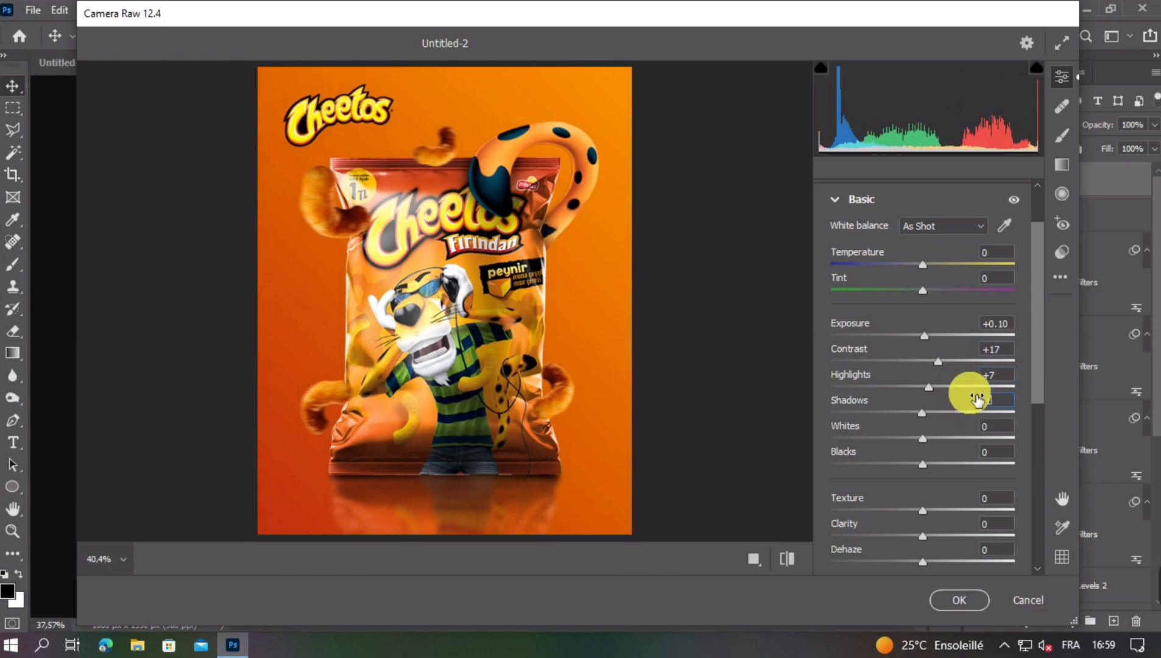
left_click_drag(977, 398, 978, 411)
left_click(966, 432)
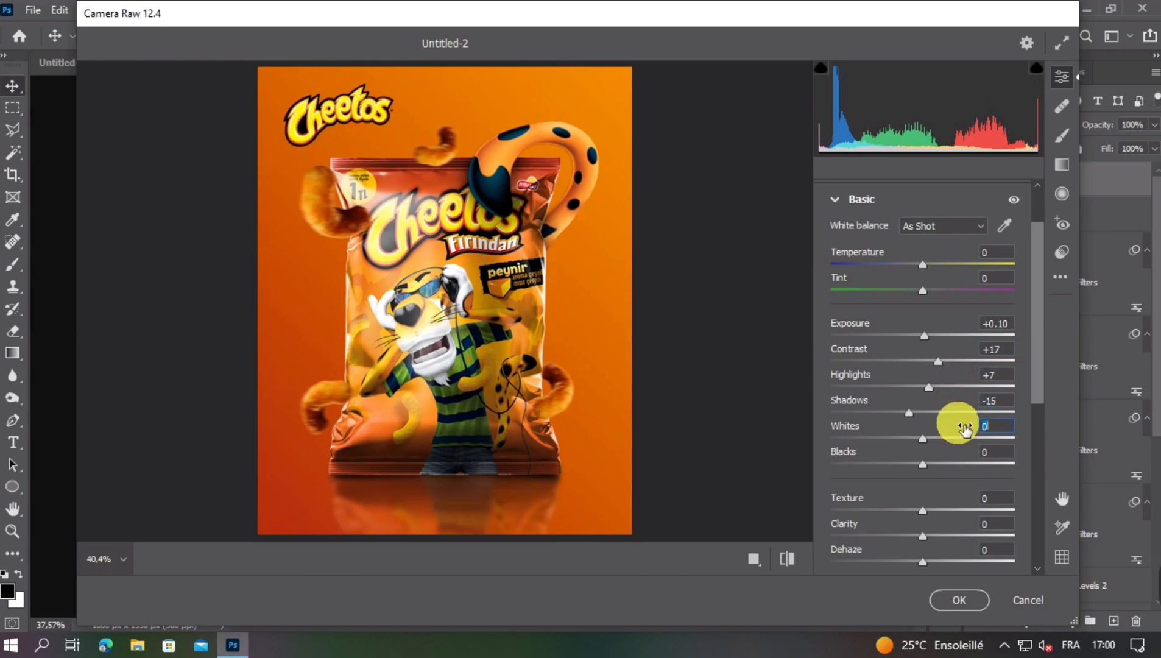
type("3")
left_click(965, 450)
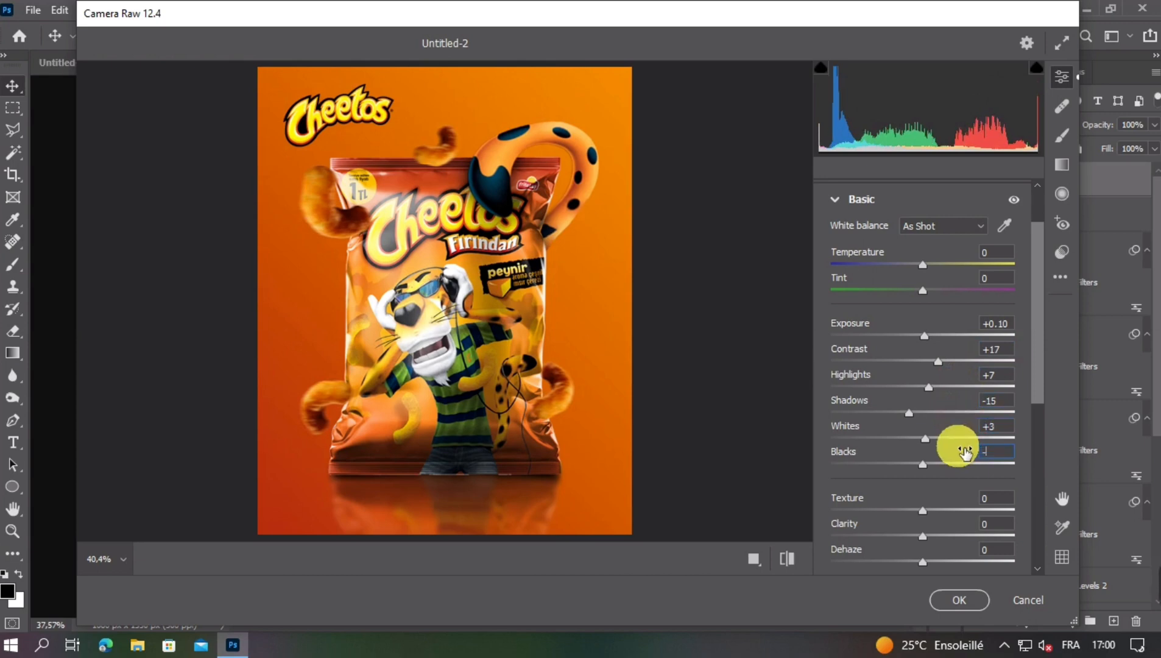
type("-10")
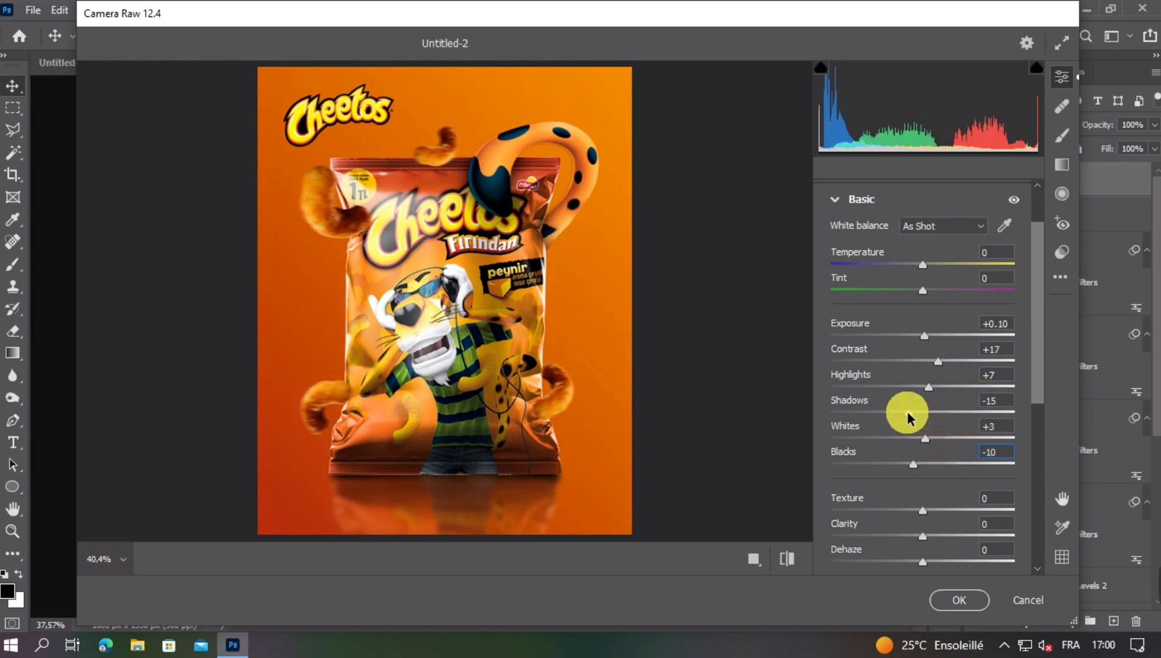
- Set Texture to +20 and Clarity to +10, and apply the Camera Raw filter to the merged layer
left_click(950, 499)
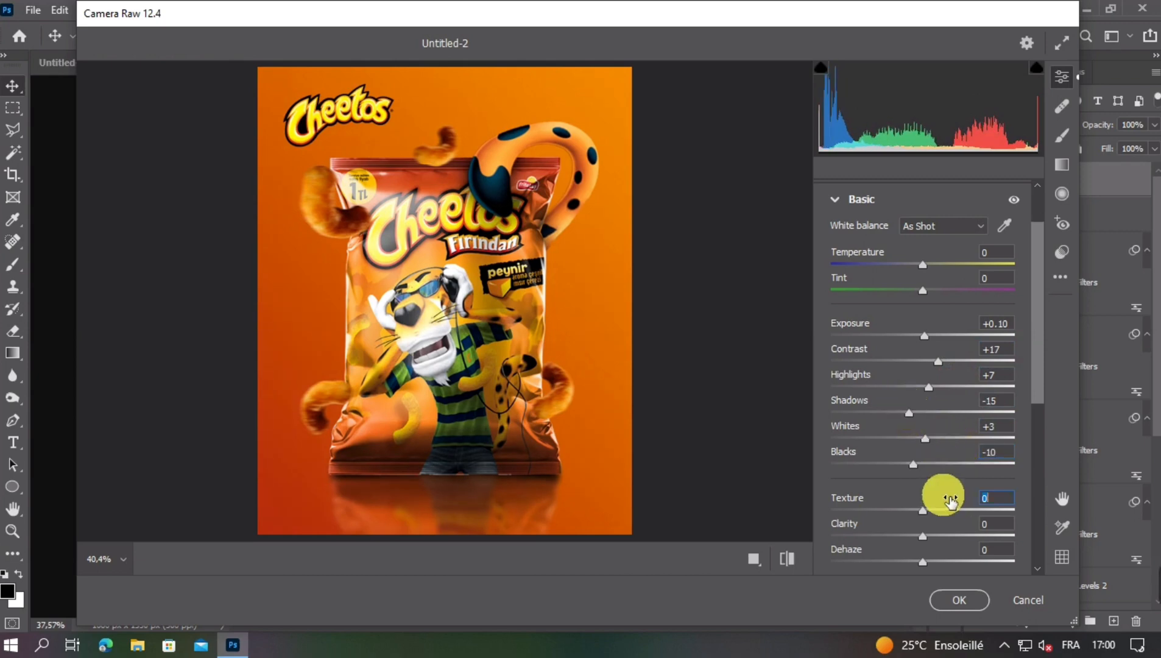
type("20")
left_click(966, 523)
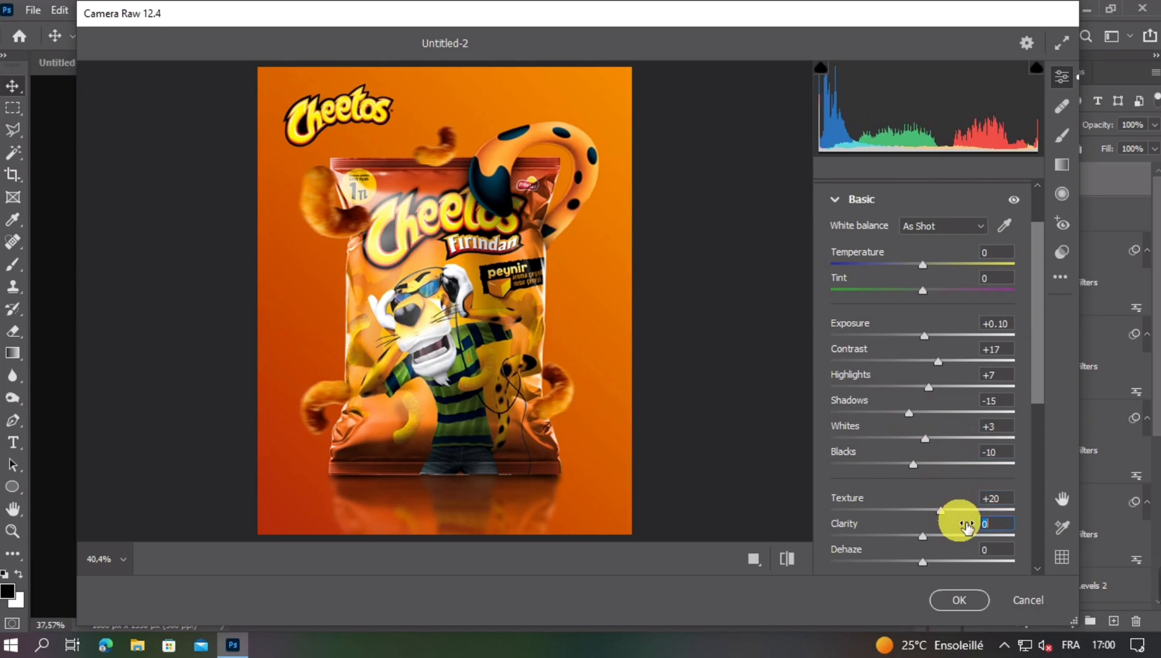
type("10")
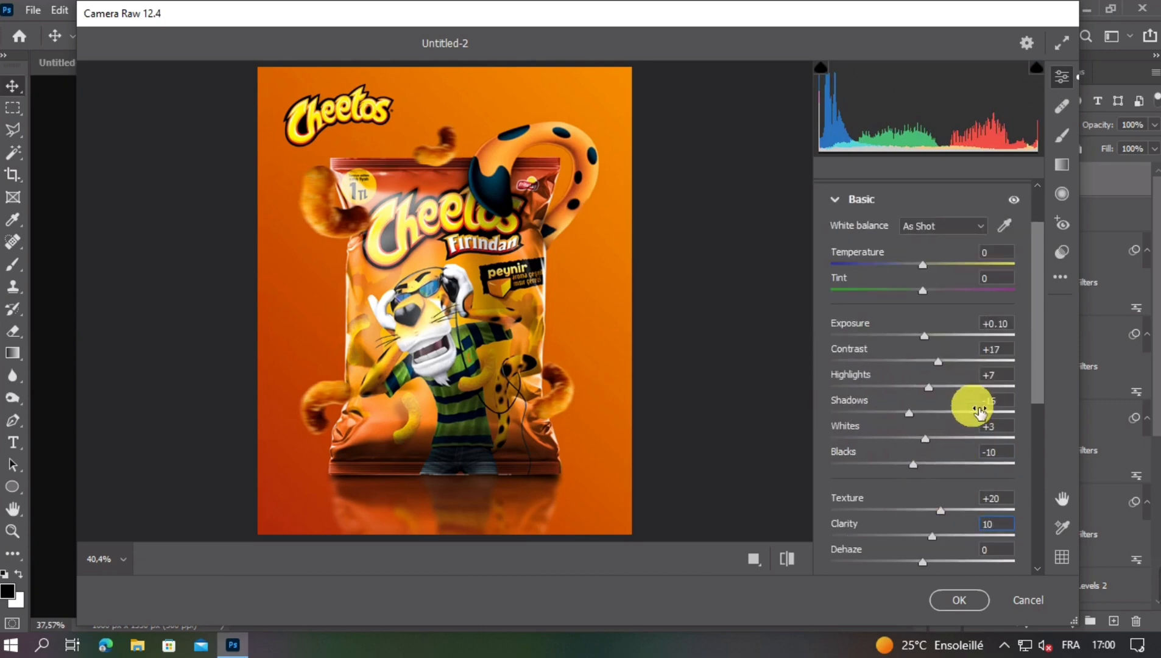
left_click(961, 601)
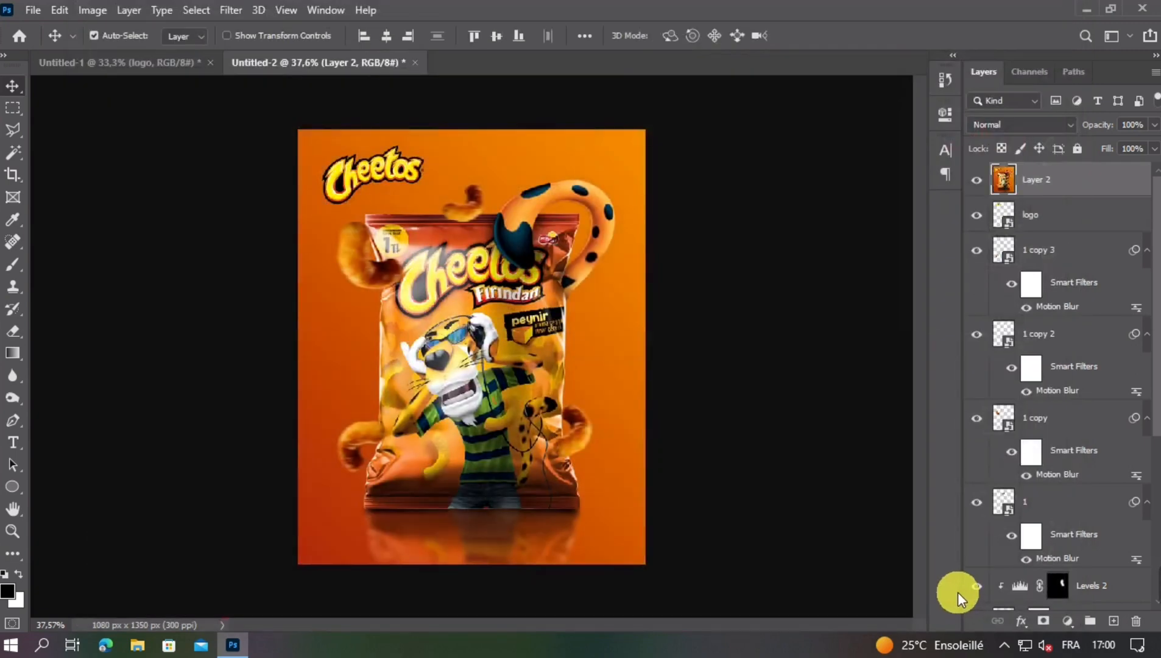
- Compare the poster with and without the graded Layer 2, and examine the result both close up and as a whole
left_click(978, 181)
left_click(977, 181)
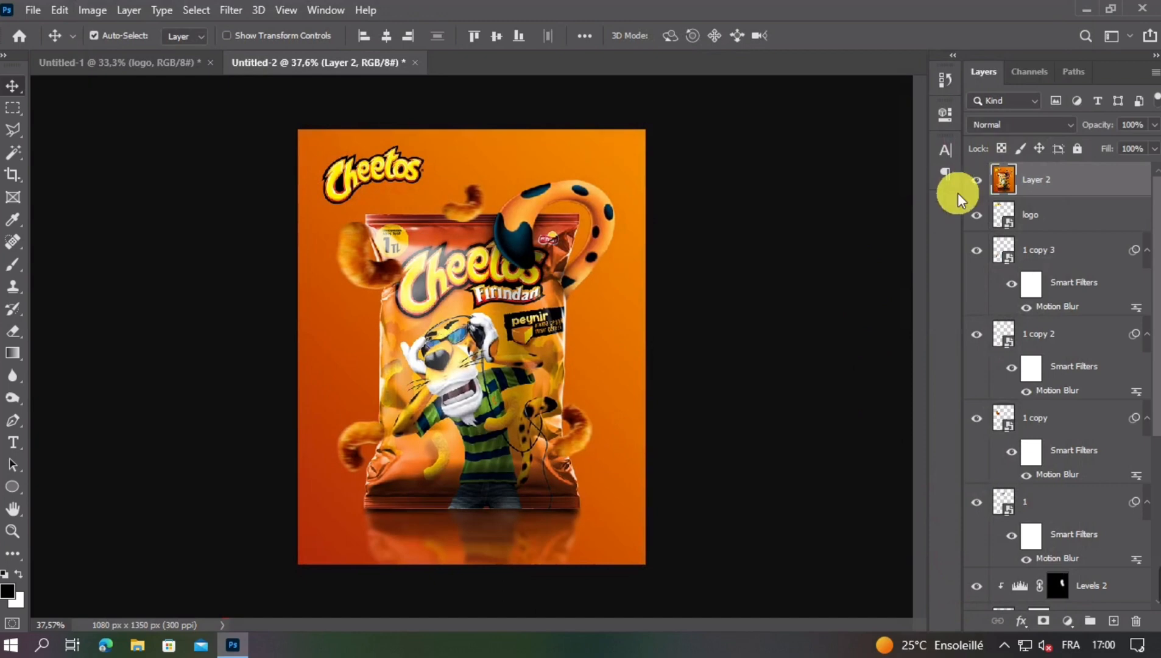
key("ctrl+minus")
key("ctrl+0")
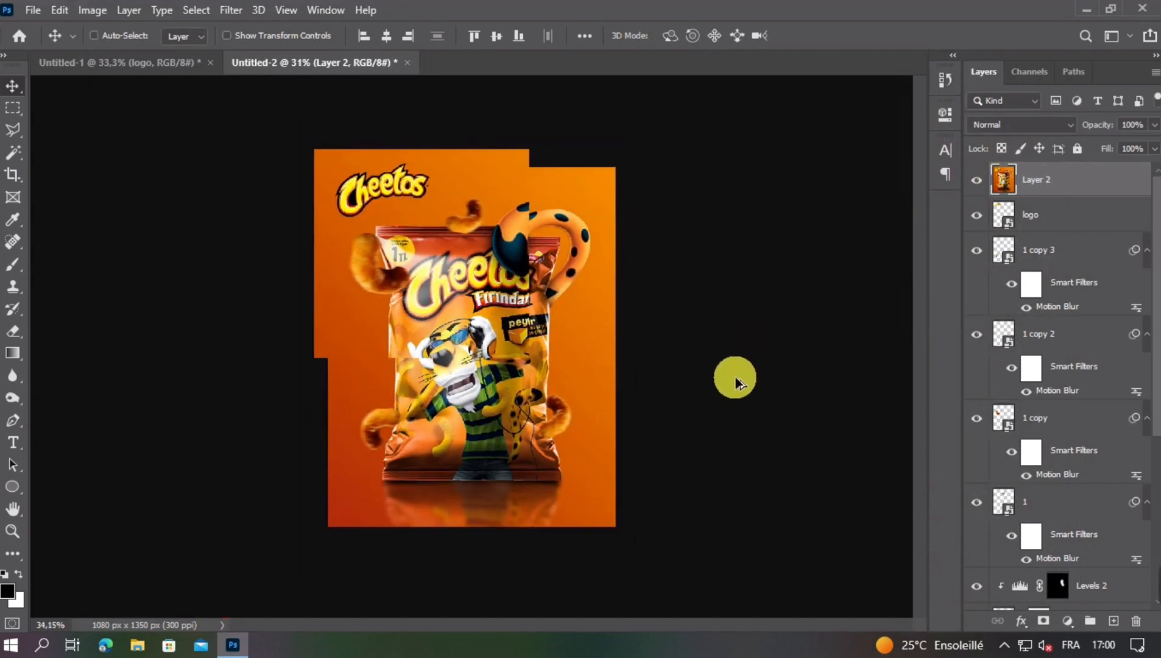
key("ctrl+plus")
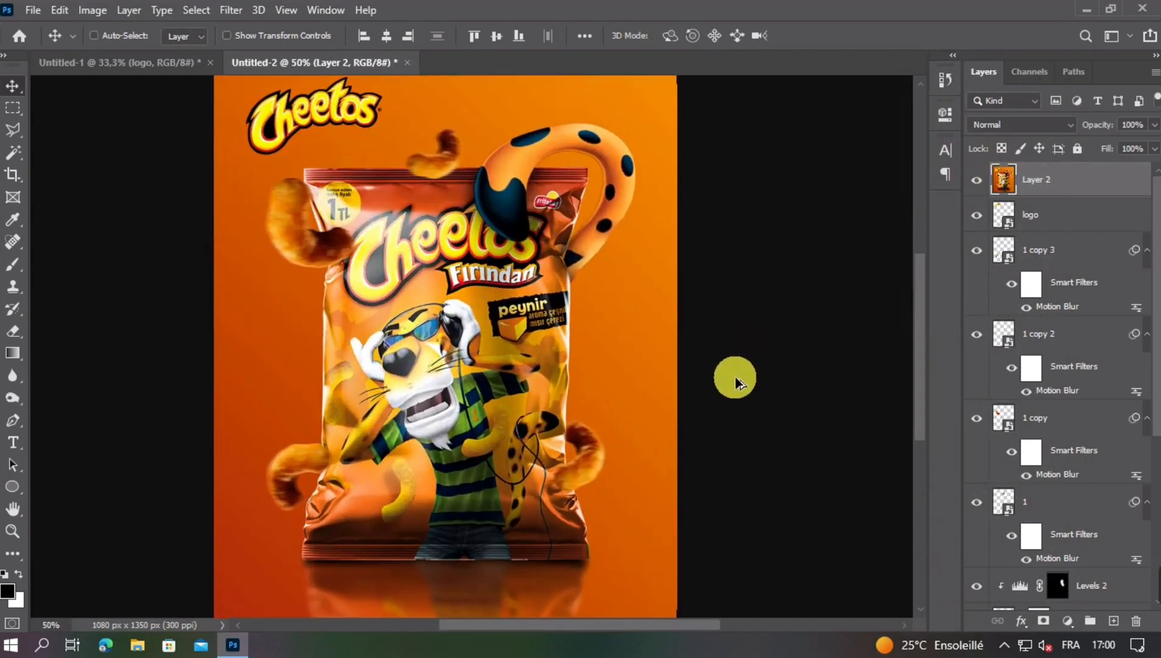
key("ctrl+minus")
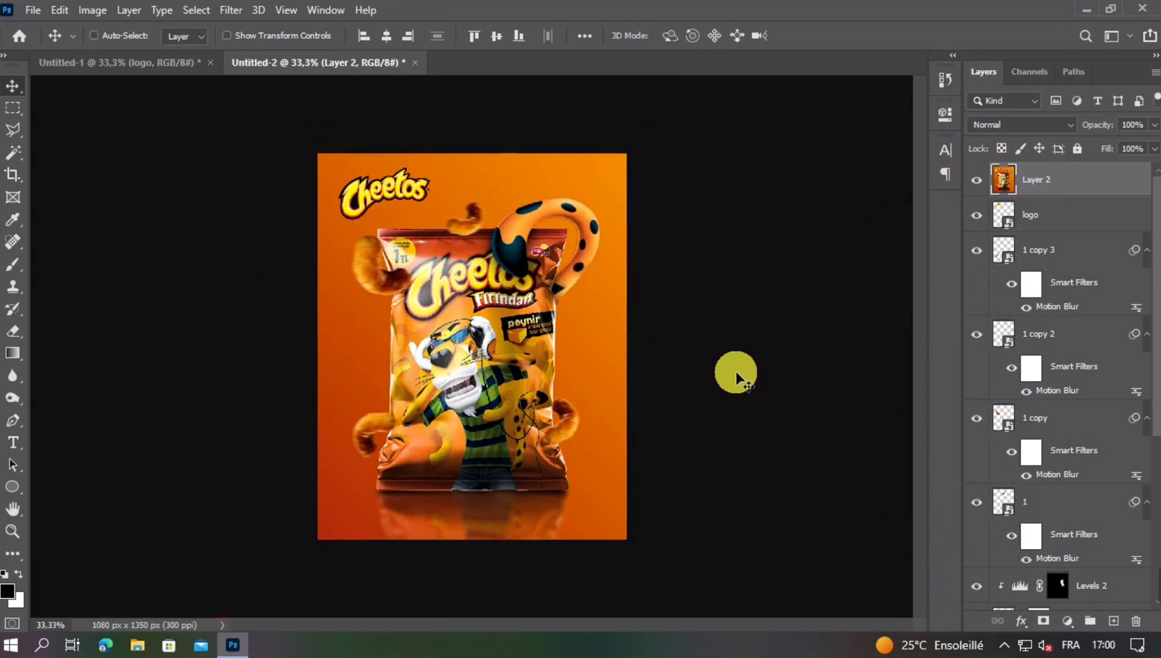
key("ctrl+minus")
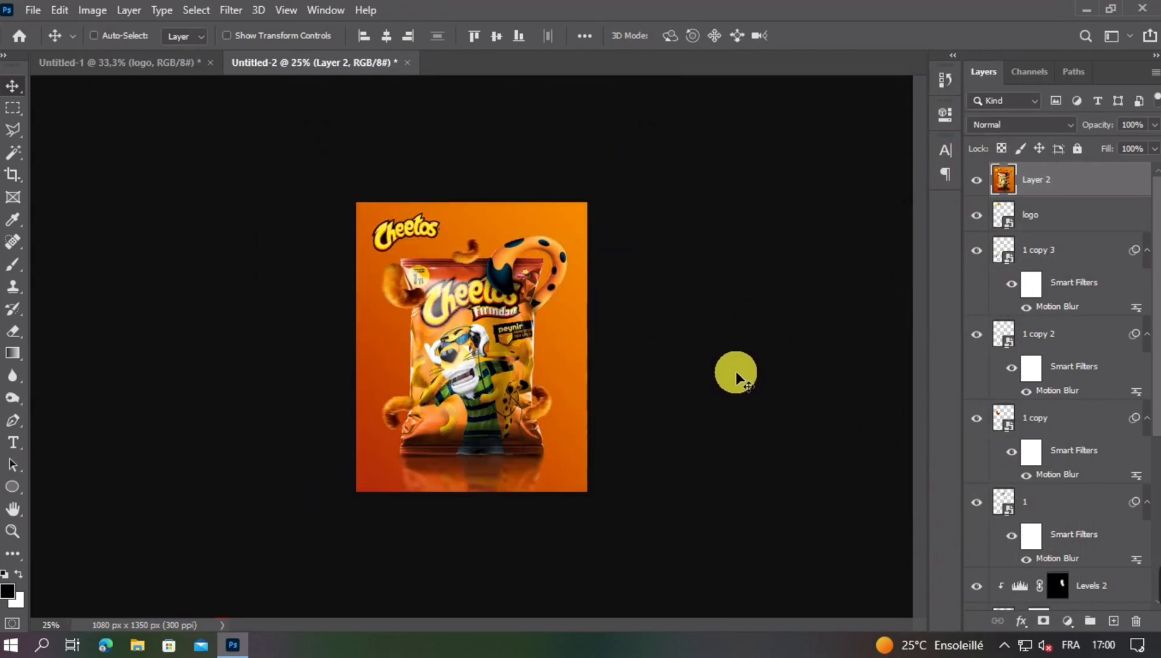
key("ctrl+plus")
key("ctrl+plus")
key("ctrl+minus")
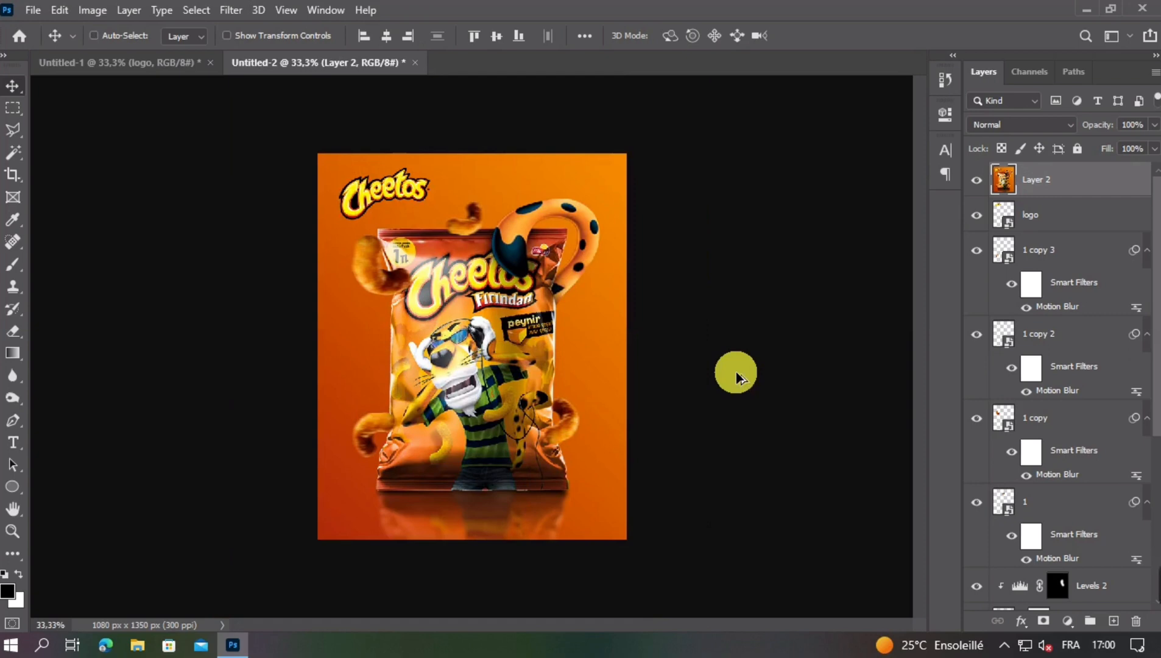
scroll(728, 375, "down", 1)
scroll(728, 375, "up", 3)
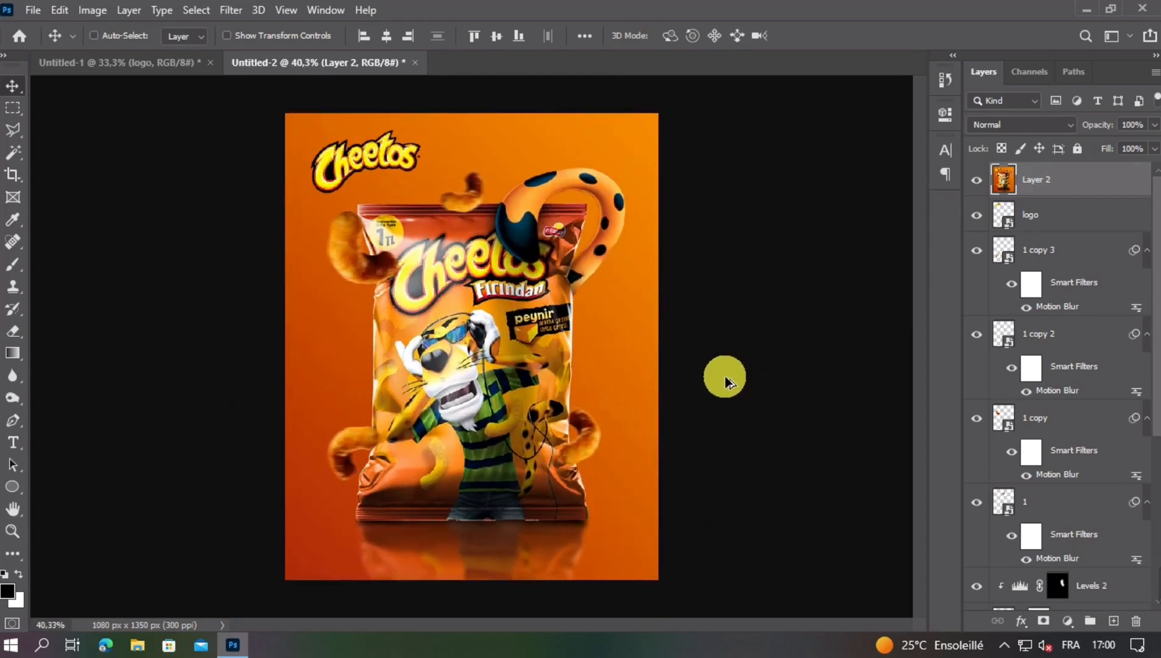
key("ctrl")
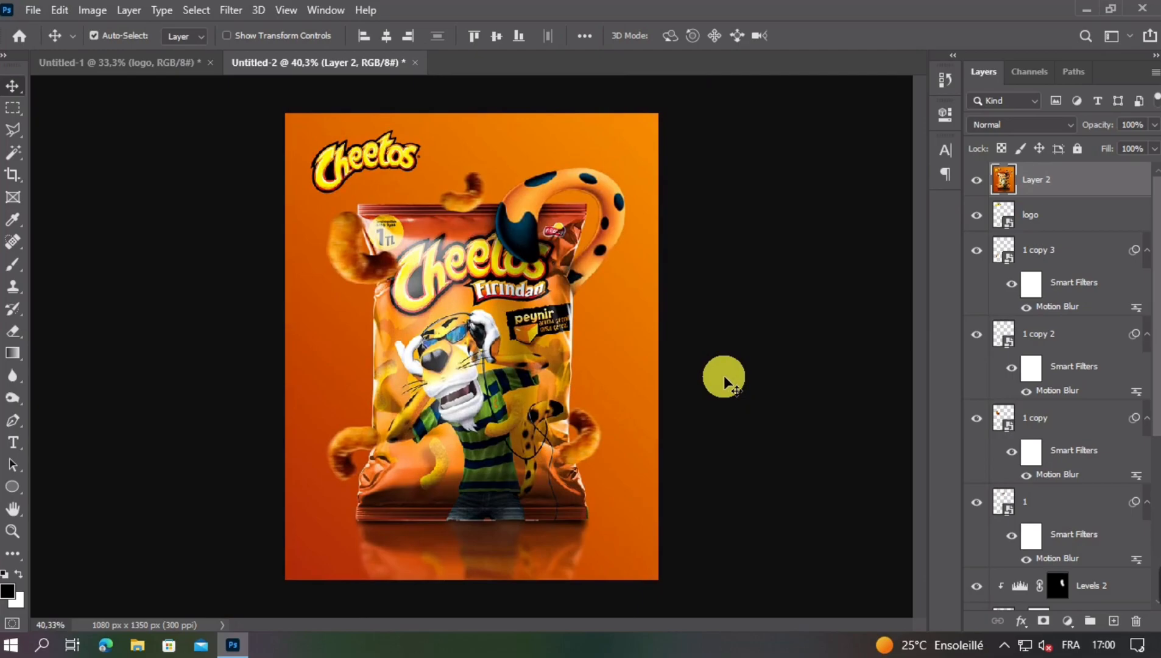